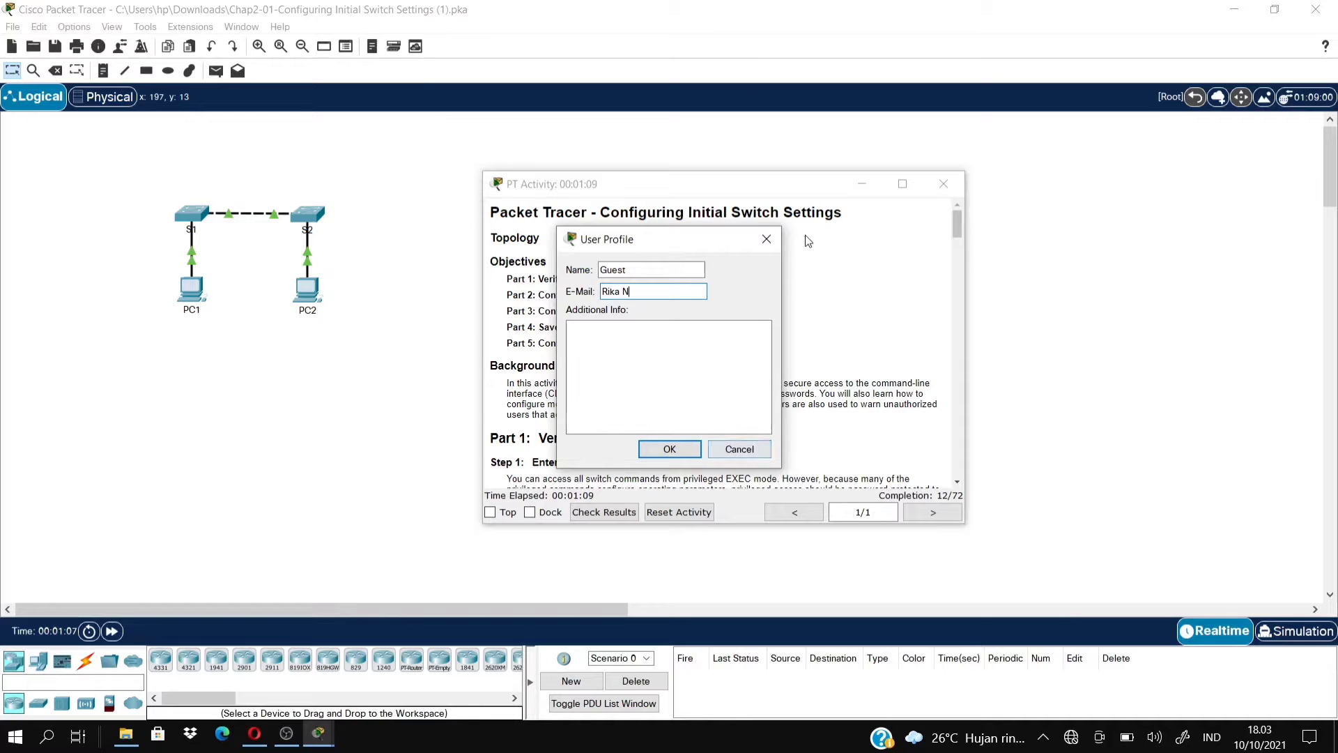
# Confirm the user profile, reset the activity, and read the maximized activity instructions.
pyautogui.click(672, 449)
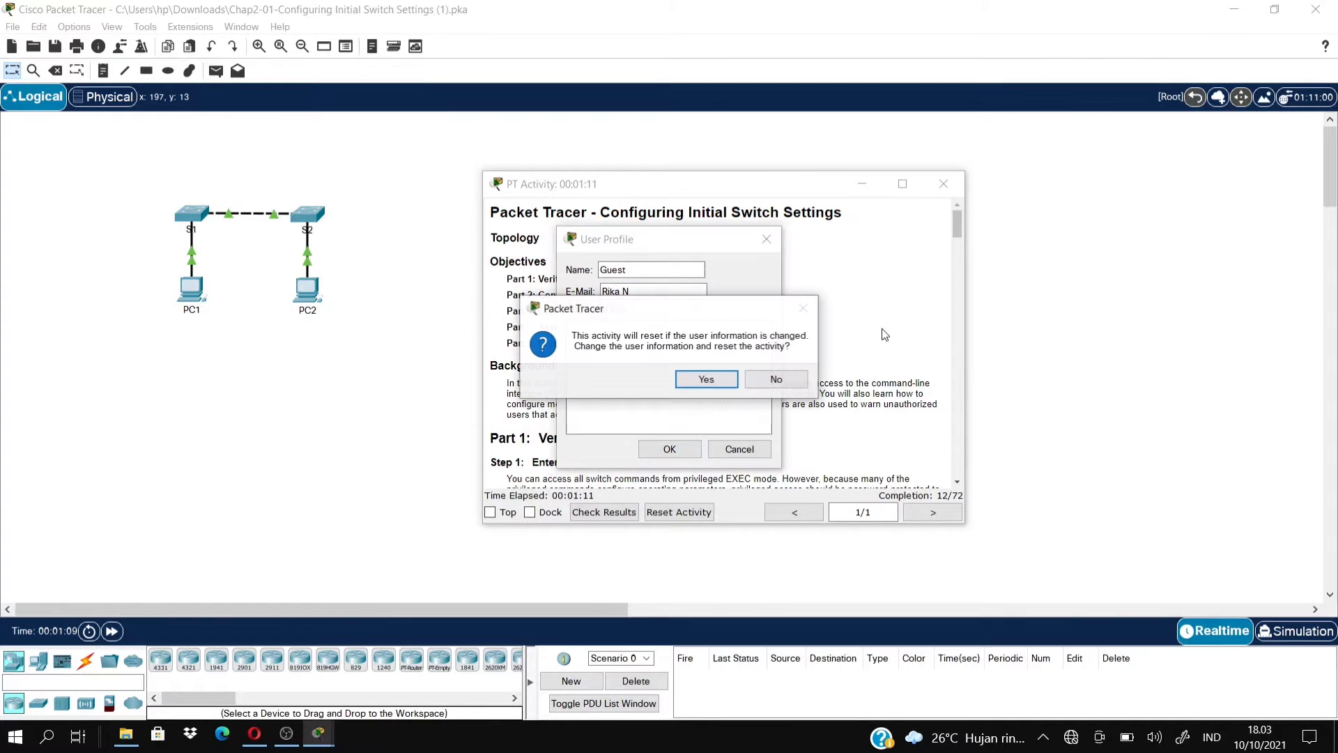
pyautogui.click(715, 386)
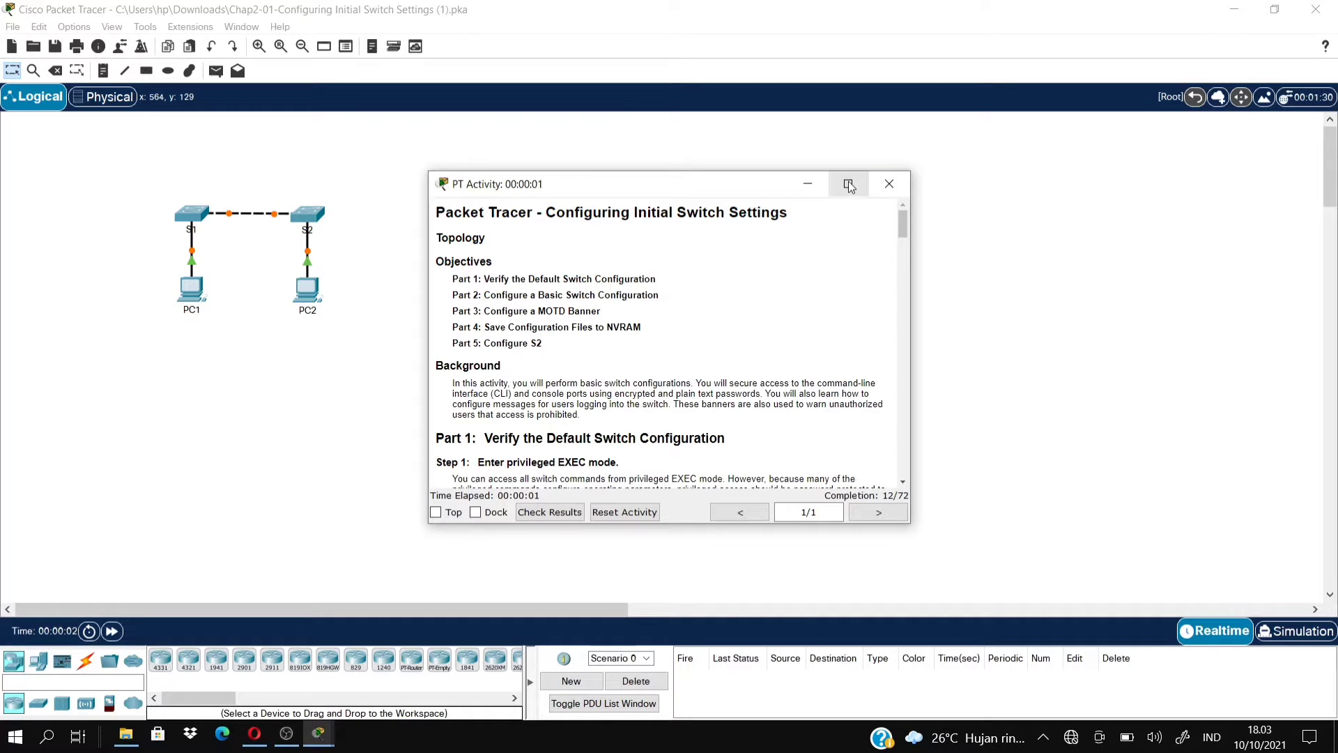
pyautogui.click(848, 184)
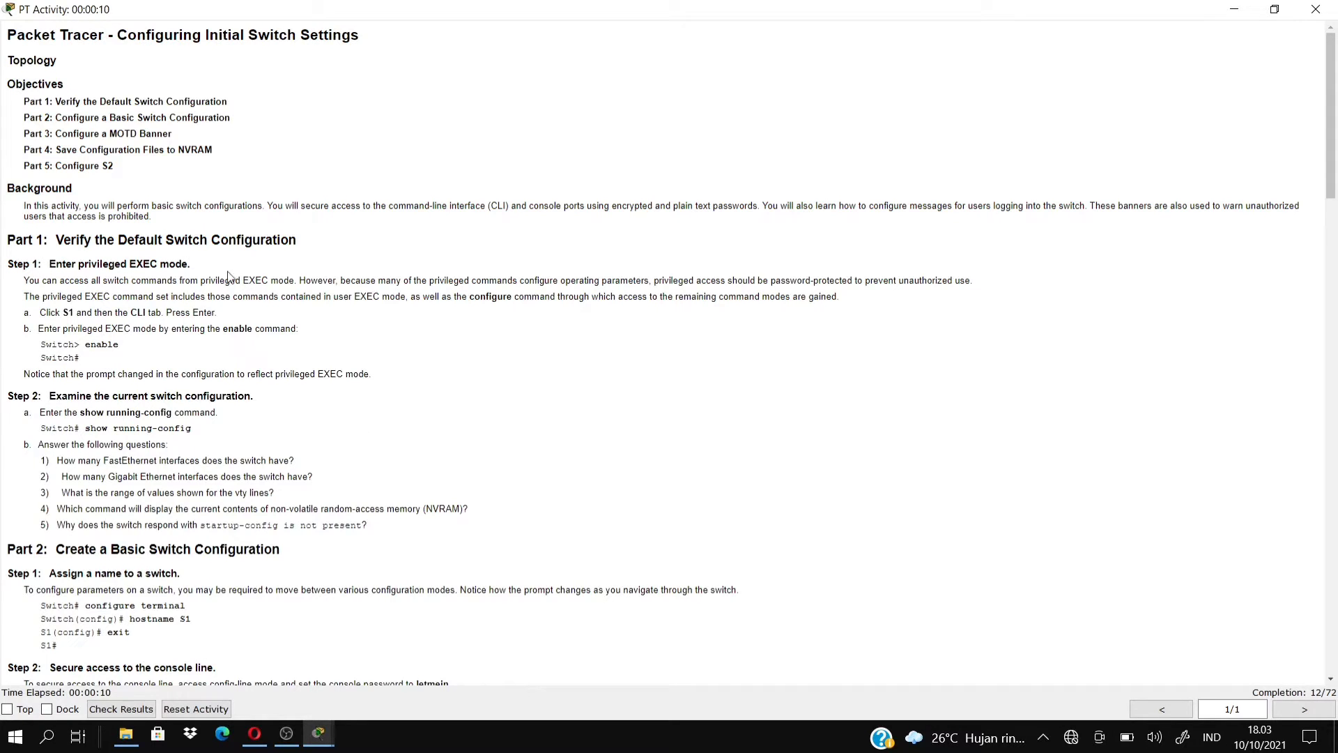
pyautogui.moveTo(1331, 175); pyautogui.dragTo(1332, 235)
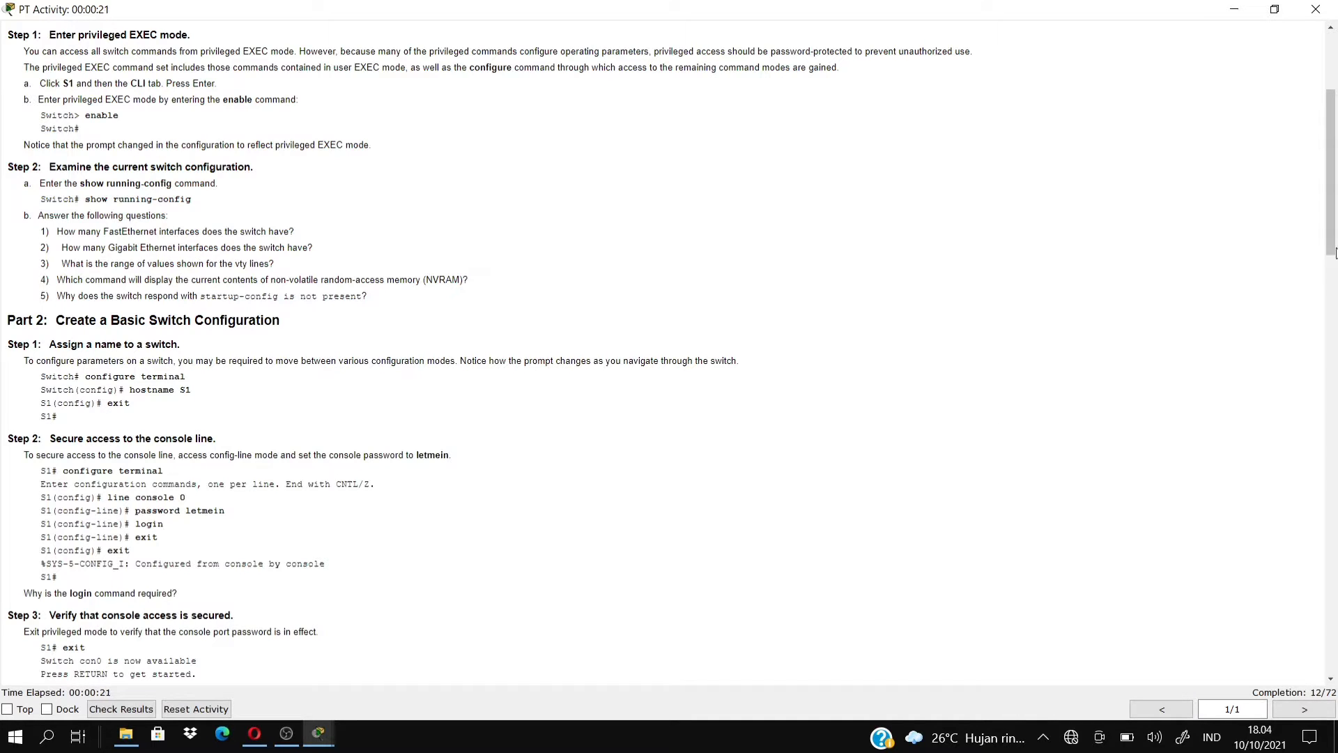
pyautogui.moveTo(1336, 235); pyautogui.dragTo(1334, 145)
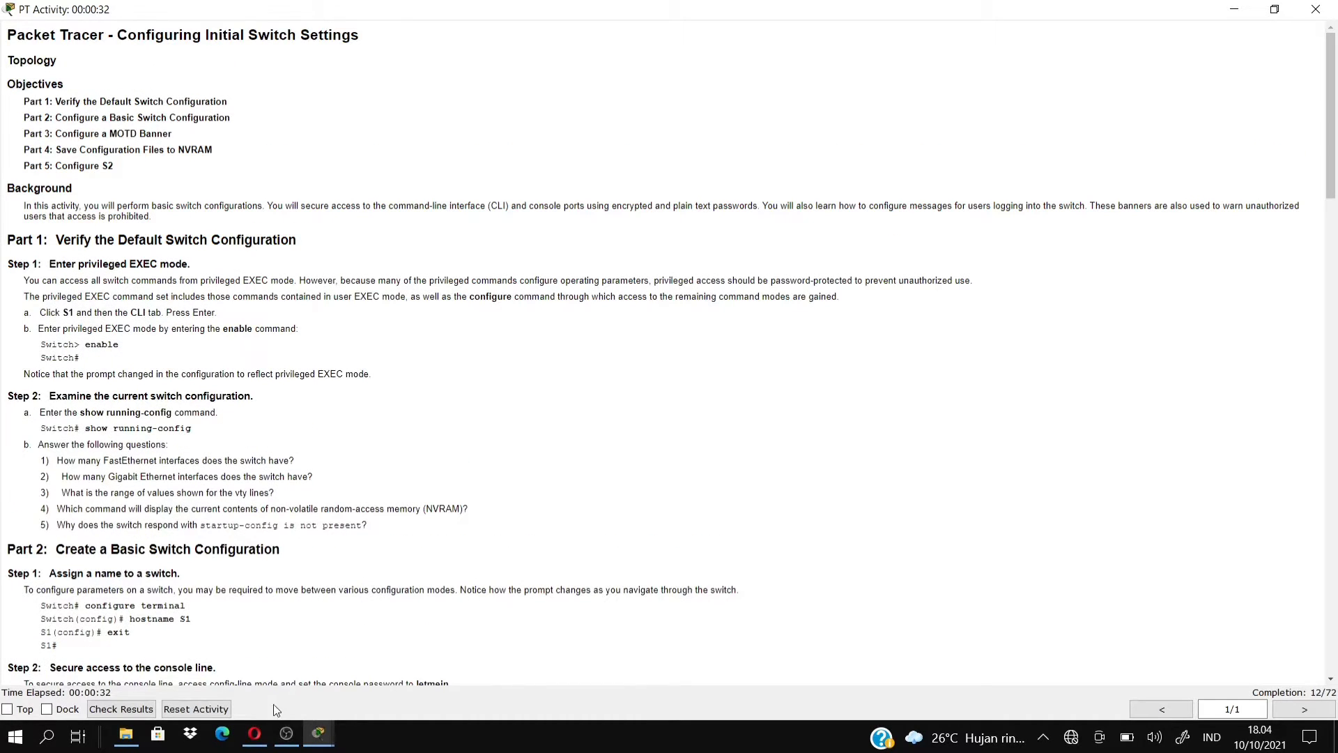
# Open switch S1's CLI from the topology and bring up the Switch> prompt.
pyautogui.moveTo(311, 743)
pyautogui.click(261, 690)
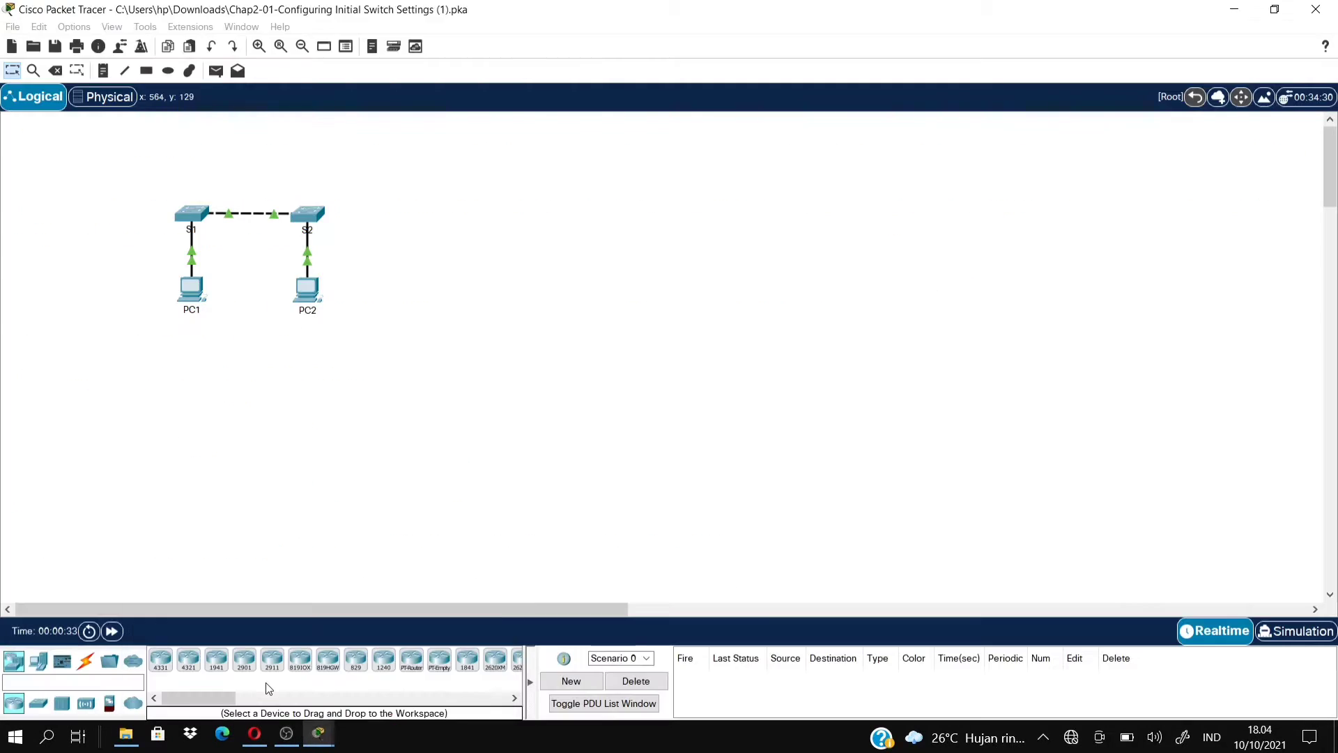
pyautogui.click(197, 223)
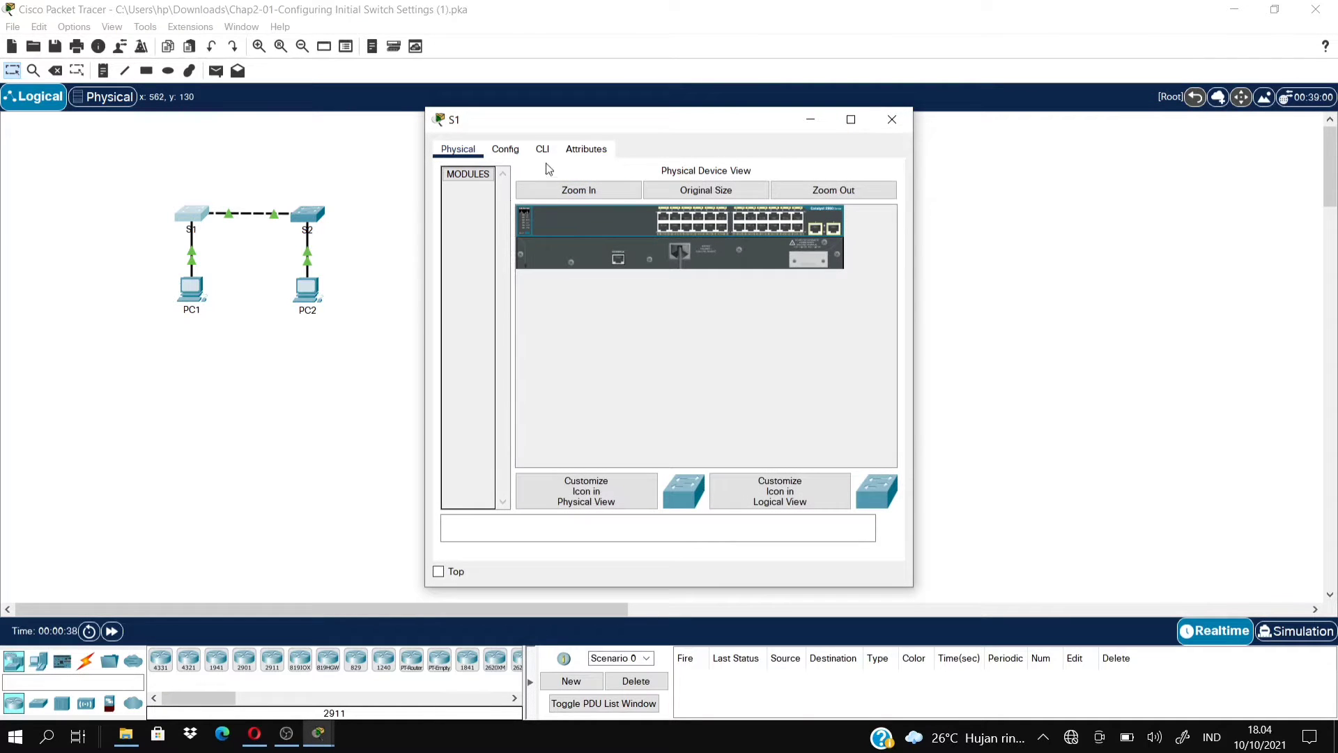
pyautogui.click(543, 153)
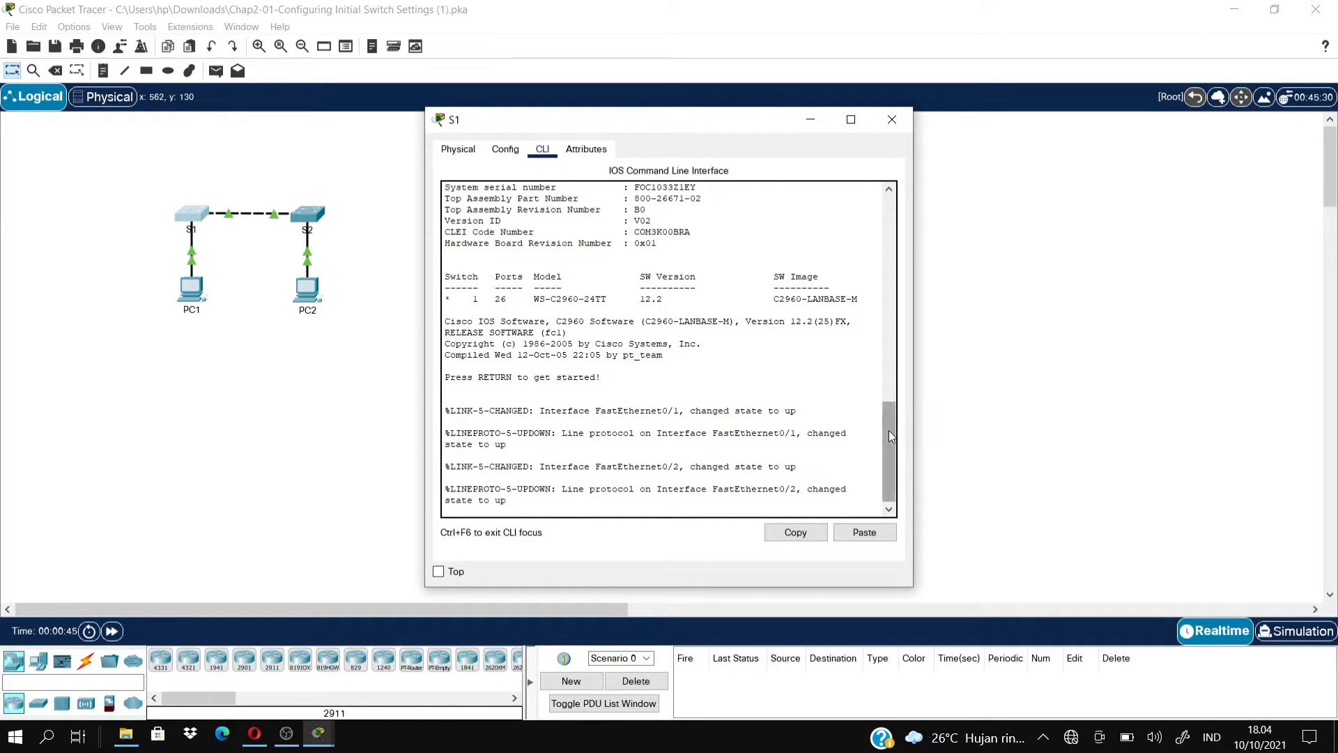
pyautogui.scroll(-1, 889, 493)
pyautogui.press('Return')
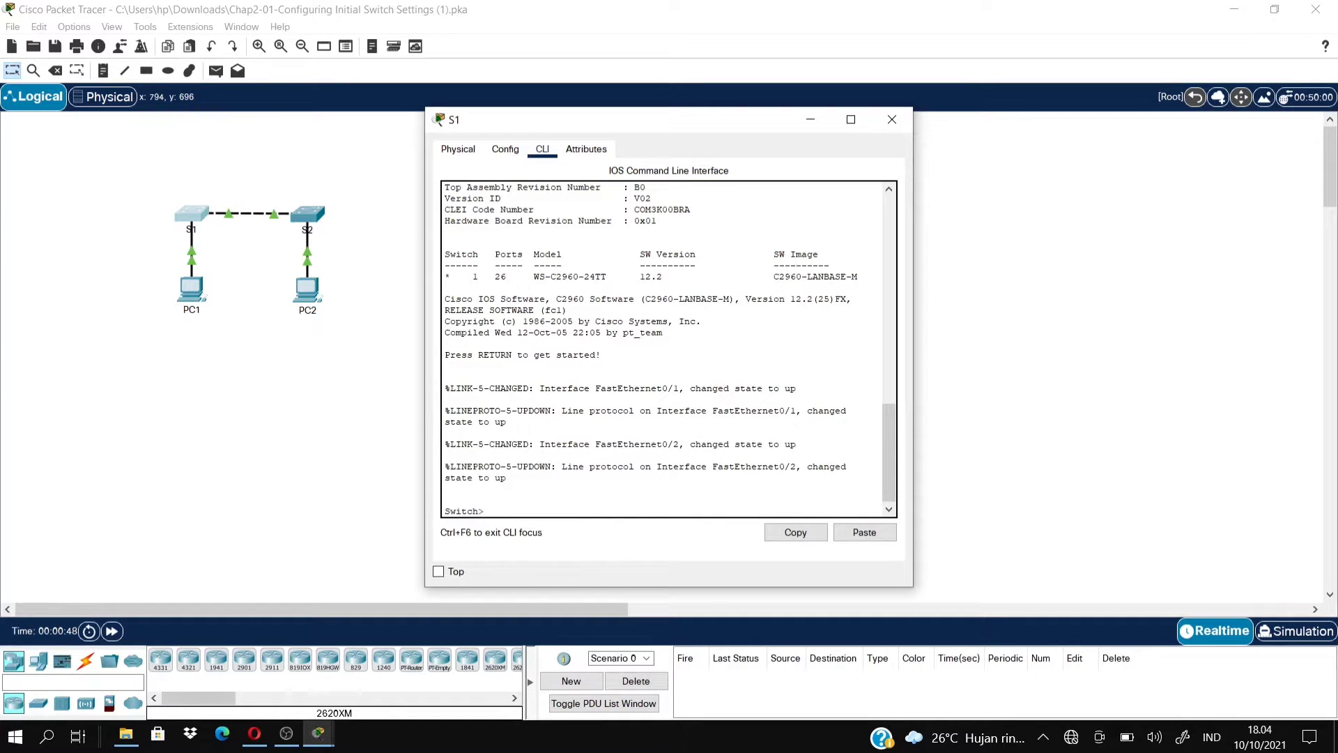
# Position the S1 window to the right of the activity instructions.
pyautogui.moveTo(311, 743)
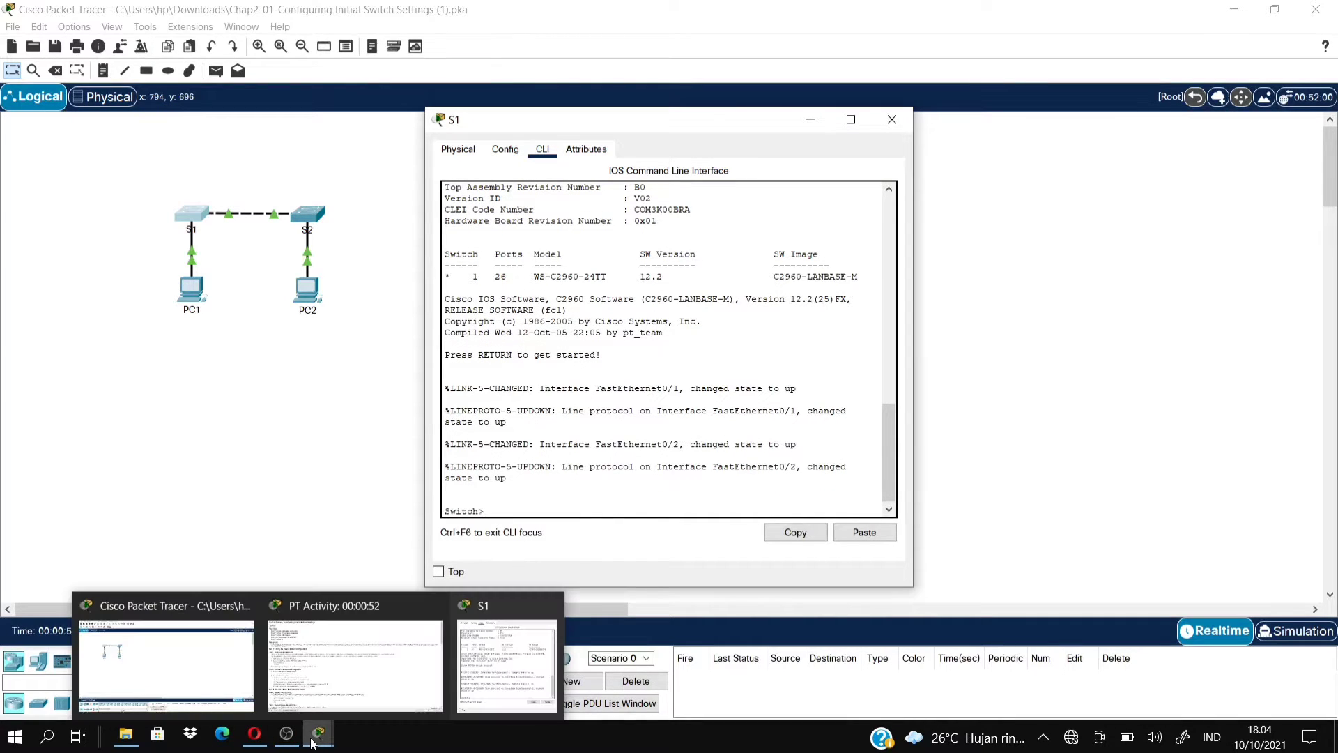
pyautogui.click(303, 646)
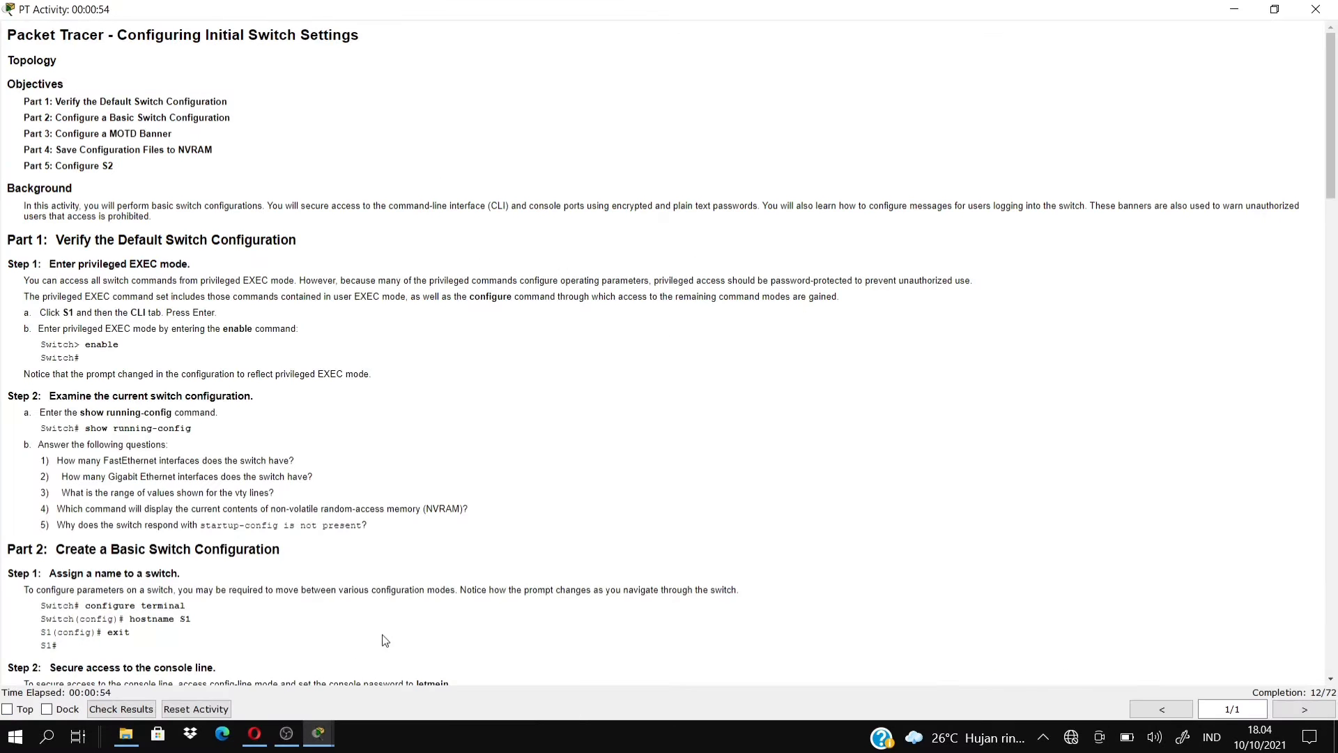
pyautogui.moveTo(325, 736)
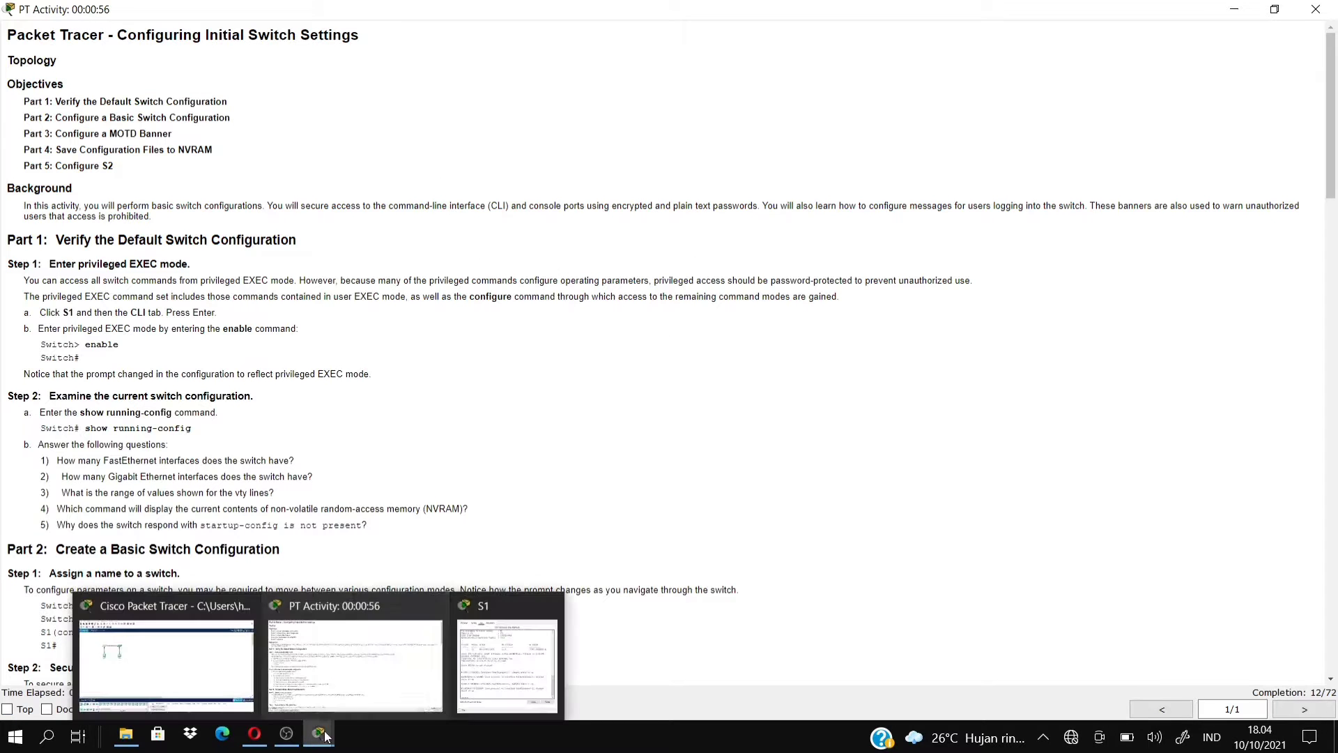
pyautogui.click(490, 676)
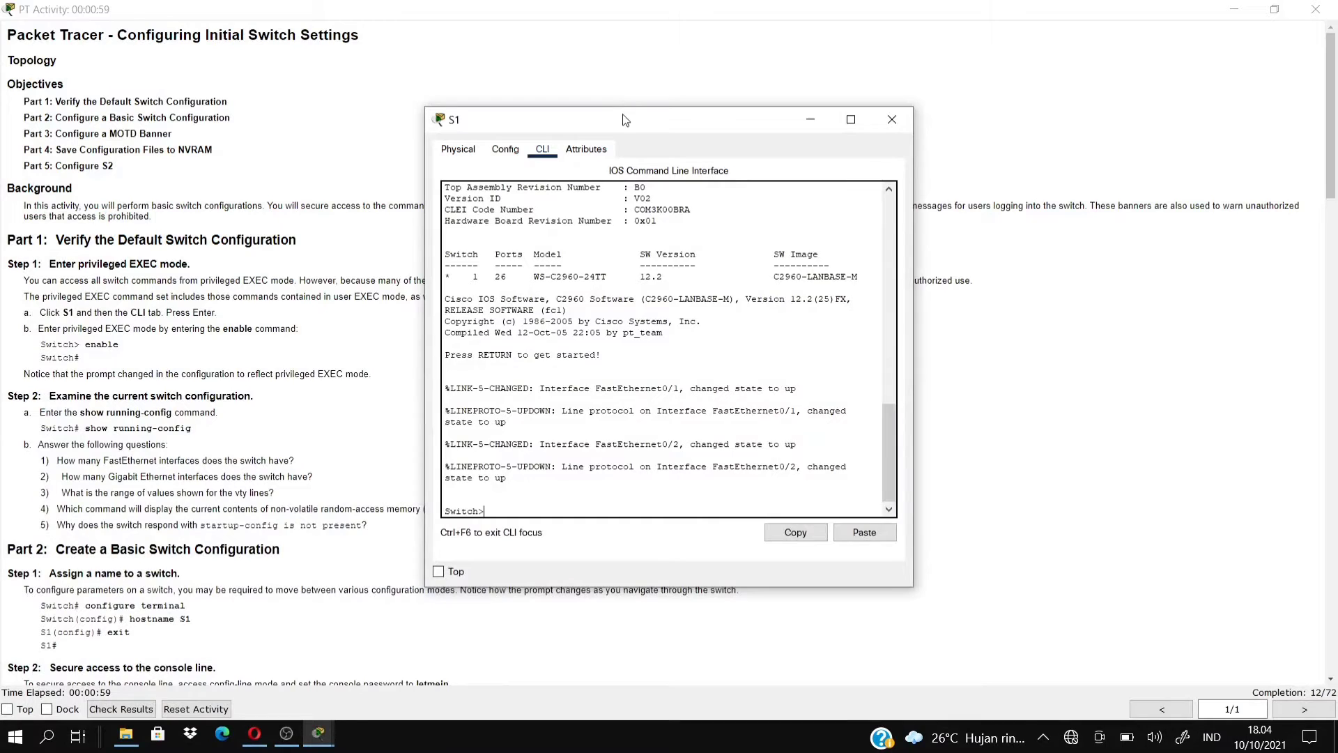
pyautogui.moveTo(625, 120); pyautogui.dragTo(942, 107)
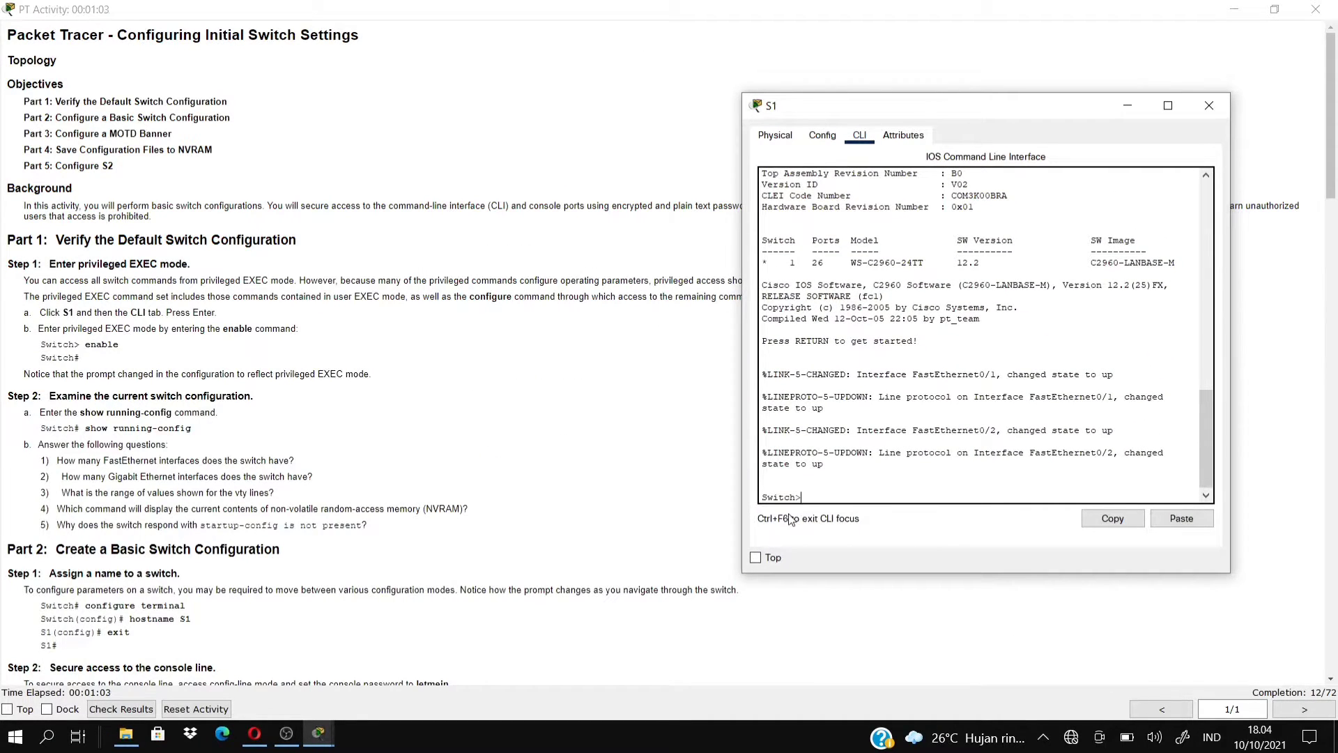
# Enter privileged mode with enable and run show running-config on S1.
pyautogui.moveTo(805, 499); pyautogui.dragTo(798, 498)
pyautogui.click(817, 492)
pyautogui.write('enable')
pyautogui.press('Return')
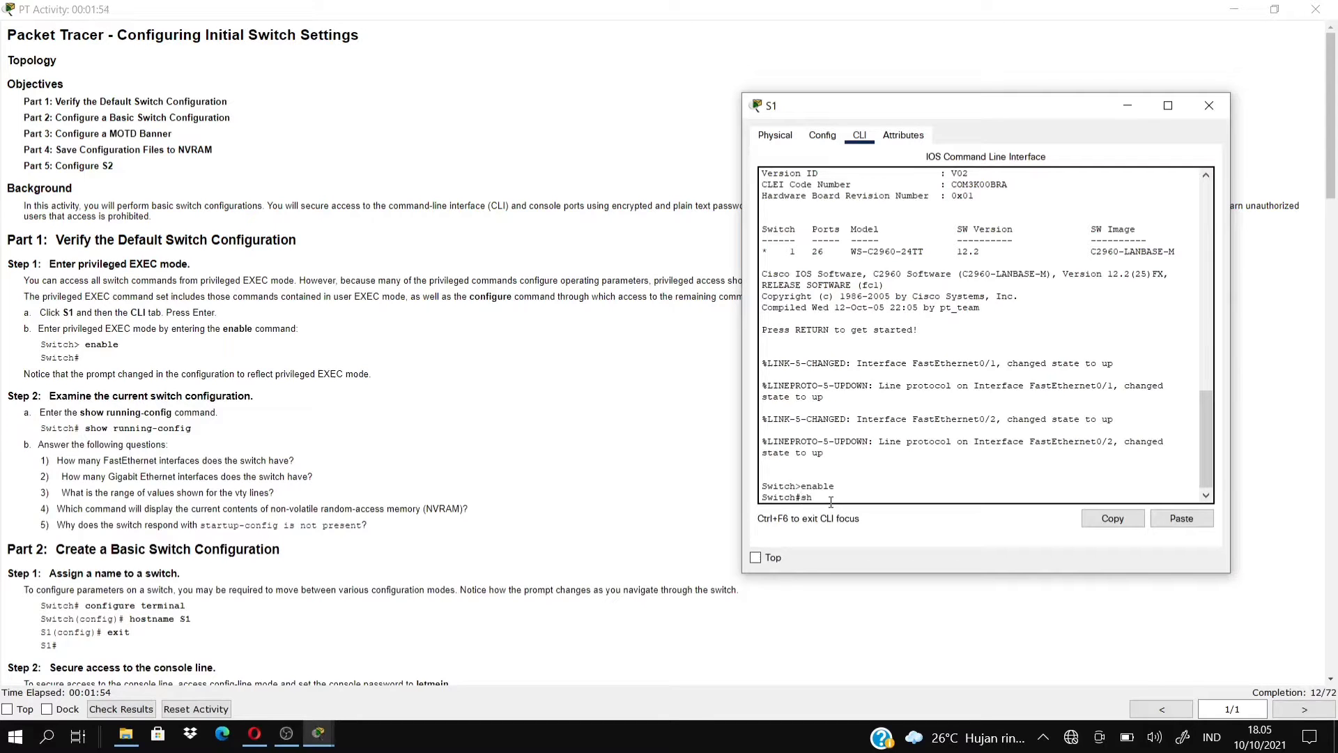
pyautogui.write('unning-config')
pyautogui.press('Return')
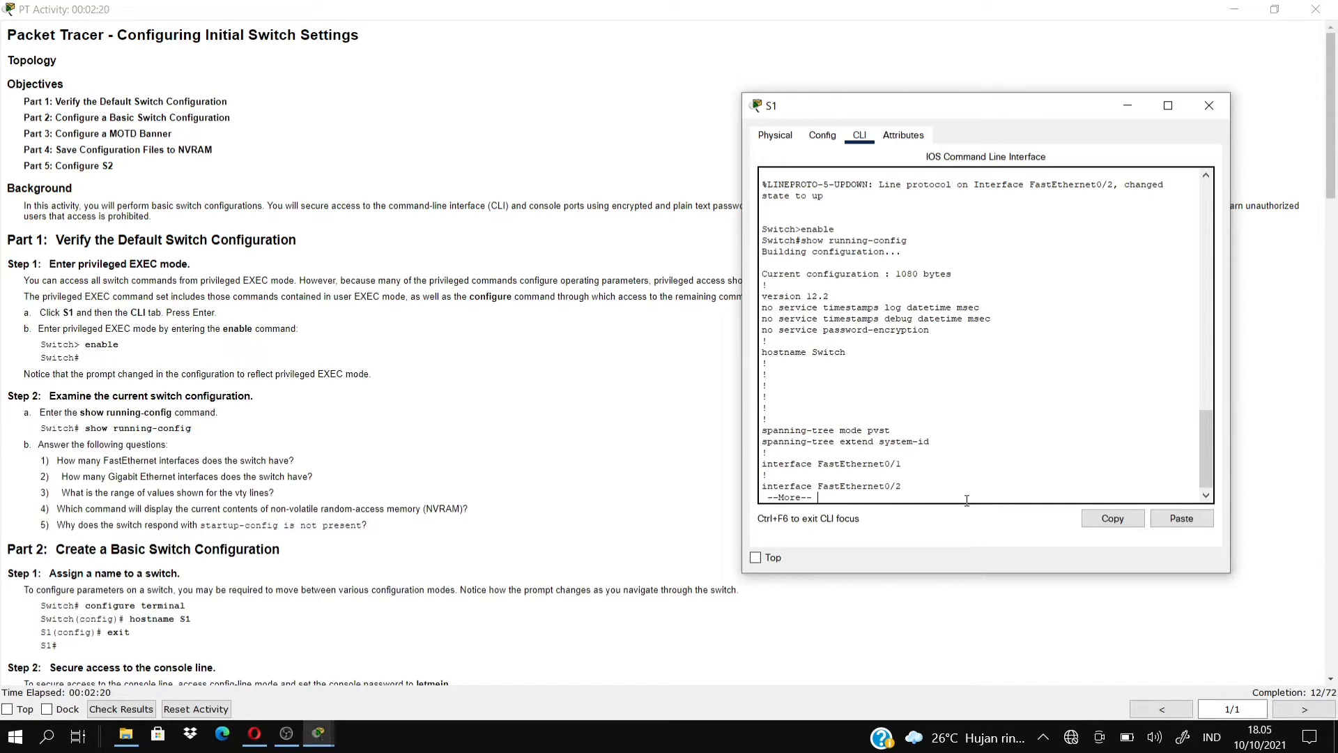
# Page through the running configuration to its end, then return to the instructions.
pyautogui.press('Return')
pyautogui.press('Return')
pyautogui.press('Return')
pyautogui.press('Return')
pyautogui.press('Return')
pyautogui.press('Return')
pyautogui.press('Return')
pyautogui.press('Return')
pyautogui.press('Return')
pyautogui.press('Return')
pyautogui.press('Return')
pyautogui.press('Return')
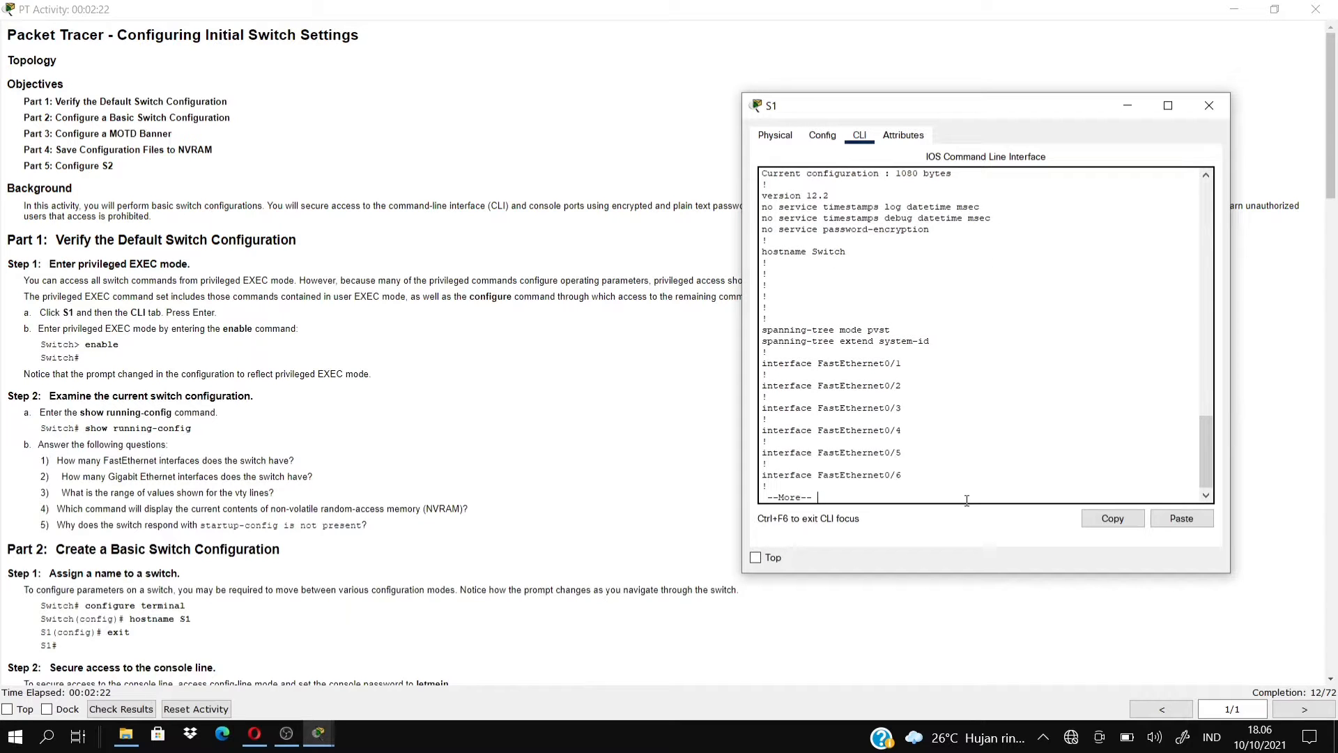
pyautogui.press('Return')
pyautogui.press('Return')
pyautogui.press('Return')
pyautogui.press('Return')
pyautogui.press('Return')
pyautogui.press('Return')
pyautogui.press('Return')
pyautogui.press('Return')
pyautogui.press('Return')
pyautogui.press('Return')
pyautogui.press('Return')
pyautogui.press('Return')
pyautogui.press('Return')
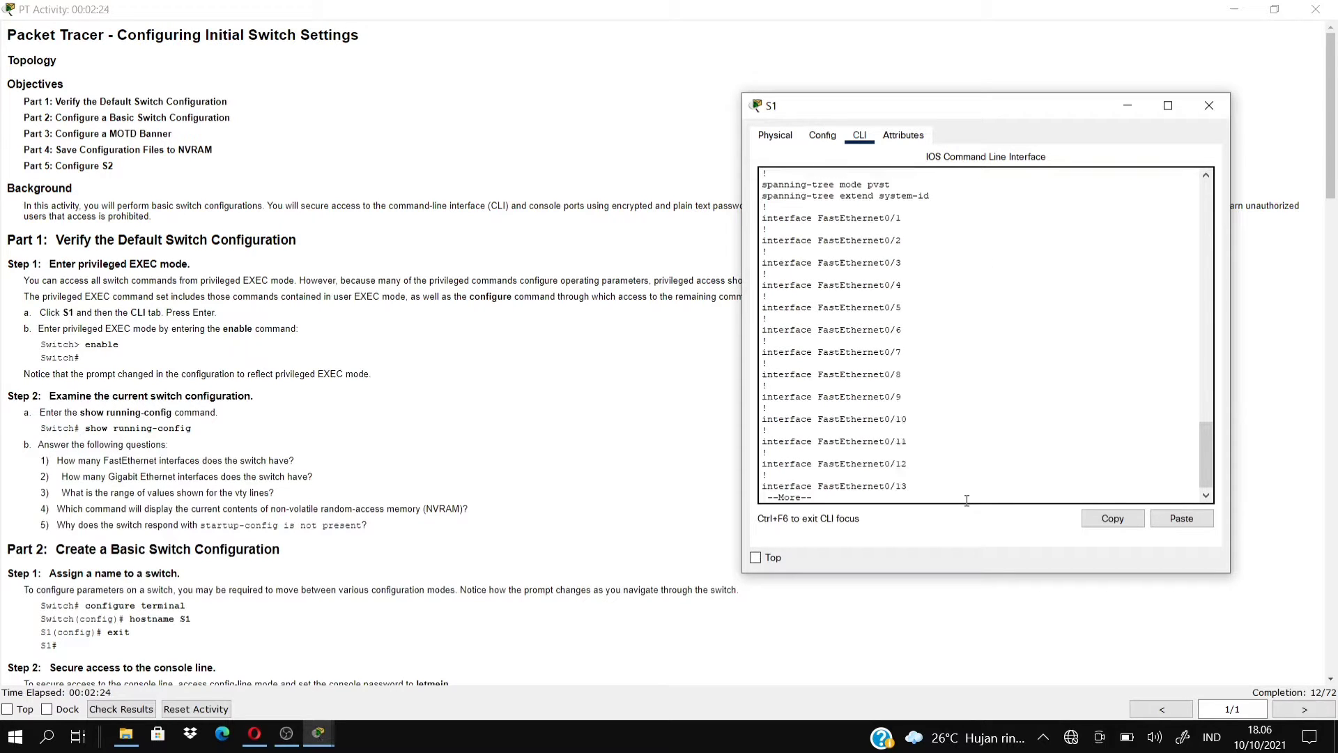
pyautogui.press('Return')
pyautogui.press('Return')
pyautogui.press('Return')
pyautogui.press('Return')
pyautogui.press('Return')
pyautogui.press('Return')
pyautogui.press('Return')
pyautogui.press('Return')
pyautogui.press('Return')
pyautogui.press('Return')
pyautogui.press('Return')
pyautogui.press('Return')
pyautogui.press('Return')
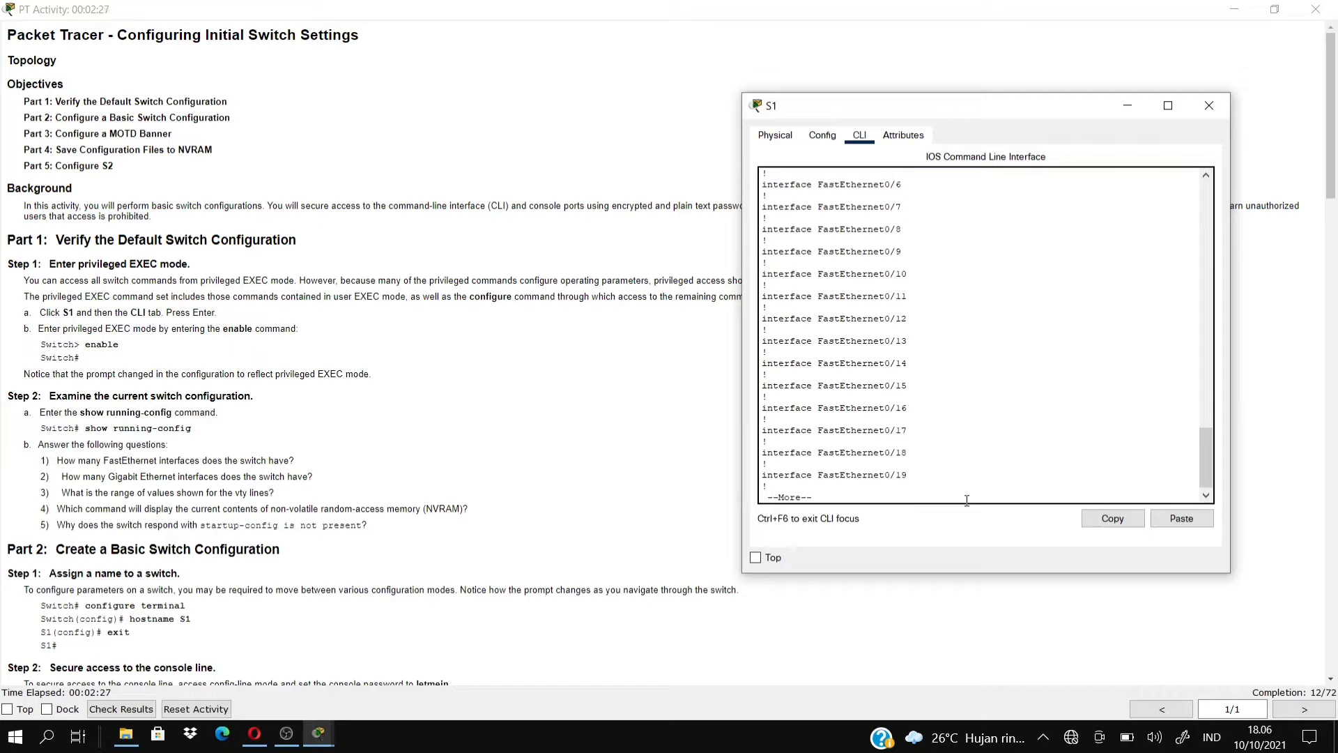
pyautogui.press('Return')
pyautogui.press('Return')
pyautogui.press('Return')
pyautogui.press('Return')
pyautogui.press('Return')
pyautogui.press('Return')
pyautogui.press('Return')
pyautogui.press('Return')
pyautogui.press('Return')
pyautogui.press('Return')
pyautogui.press('Return')
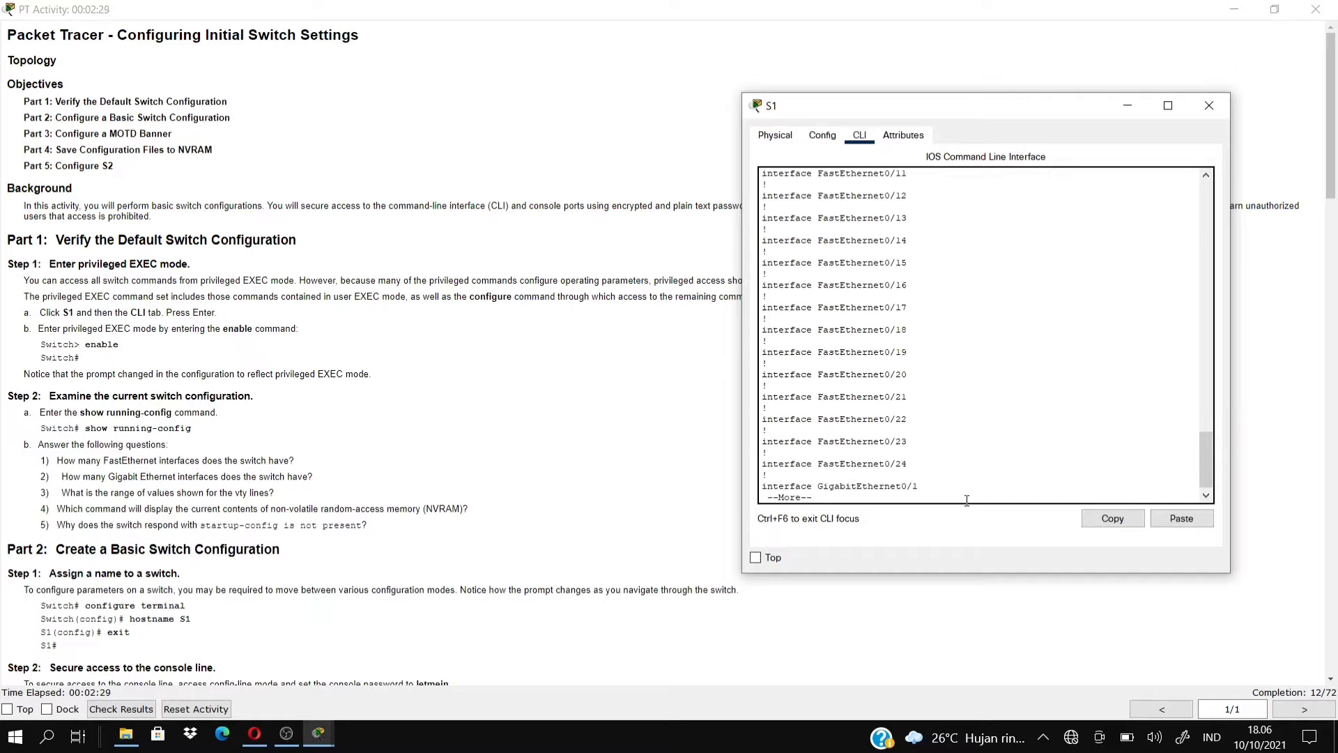
pyautogui.press('Return')
pyautogui.press('Return')
pyautogui.press('Return')
pyautogui.press('Return')
pyautogui.press('Return')
pyautogui.press('Return')
pyautogui.press('Return')
pyautogui.press('Return')
pyautogui.press('Return')
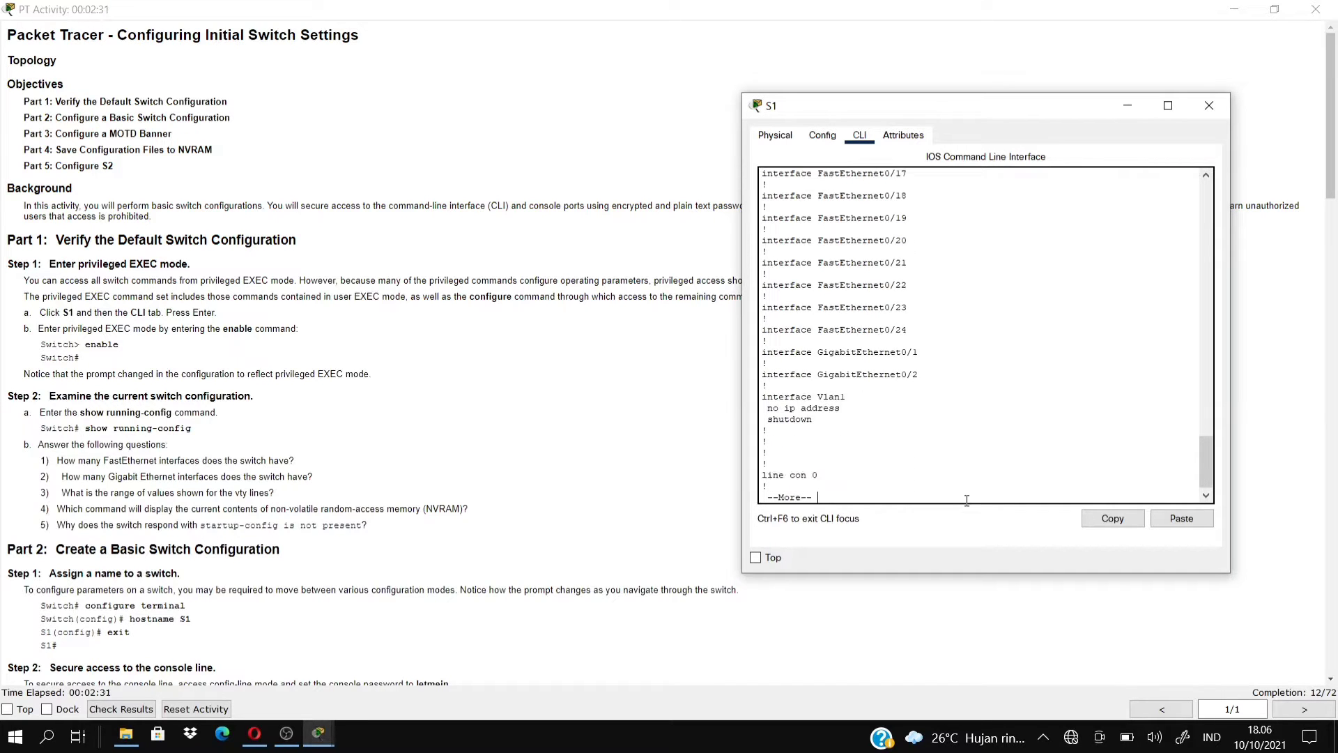
pyautogui.press('Return')
pyautogui.press('Return')
pyautogui.press('Return')
pyautogui.press('Return')
pyautogui.press('Return')
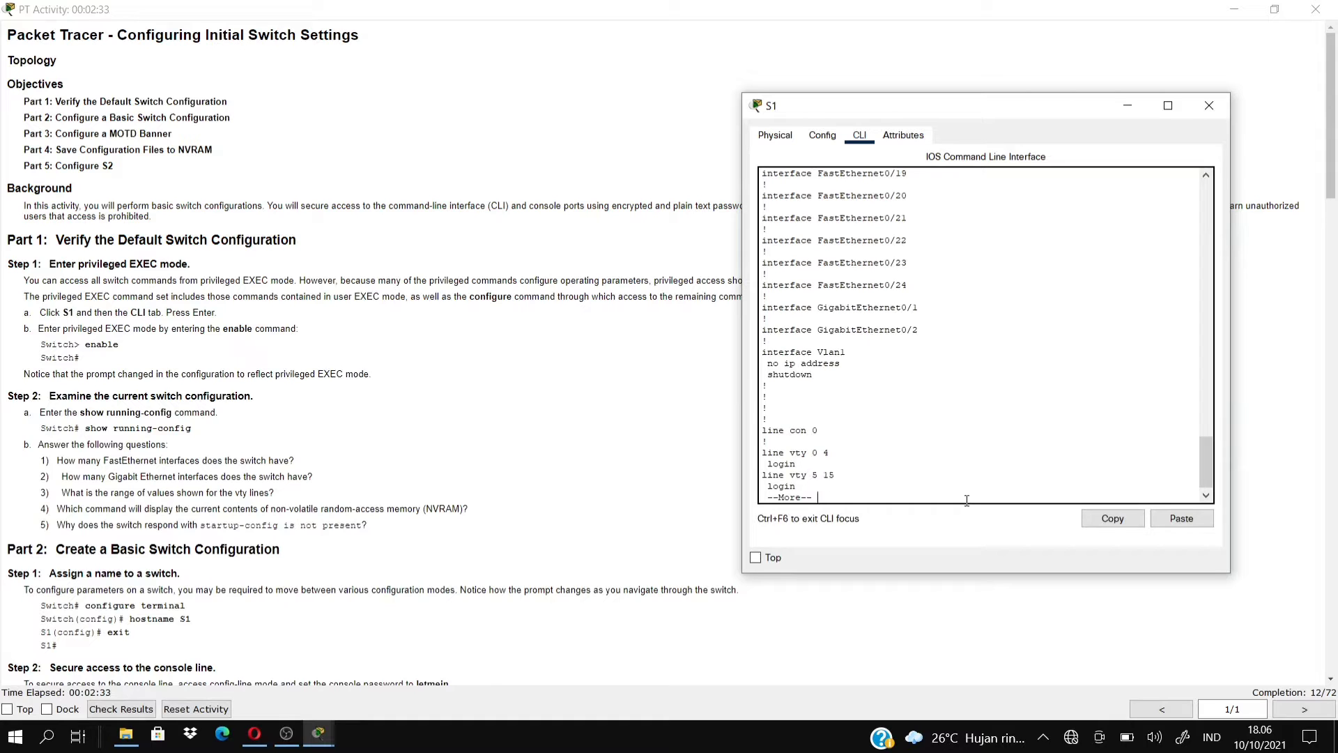
pyautogui.press('Return')
pyautogui.press('Return')
pyautogui.press('Return')
pyautogui.press('Return')
pyautogui.press('Return')
pyautogui.press('Return')
pyautogui.press('Return')
pyautogui.press('Return')
pyautogui.press('Return')
pyautogui.press('Return')
pyautogui.press('Return')
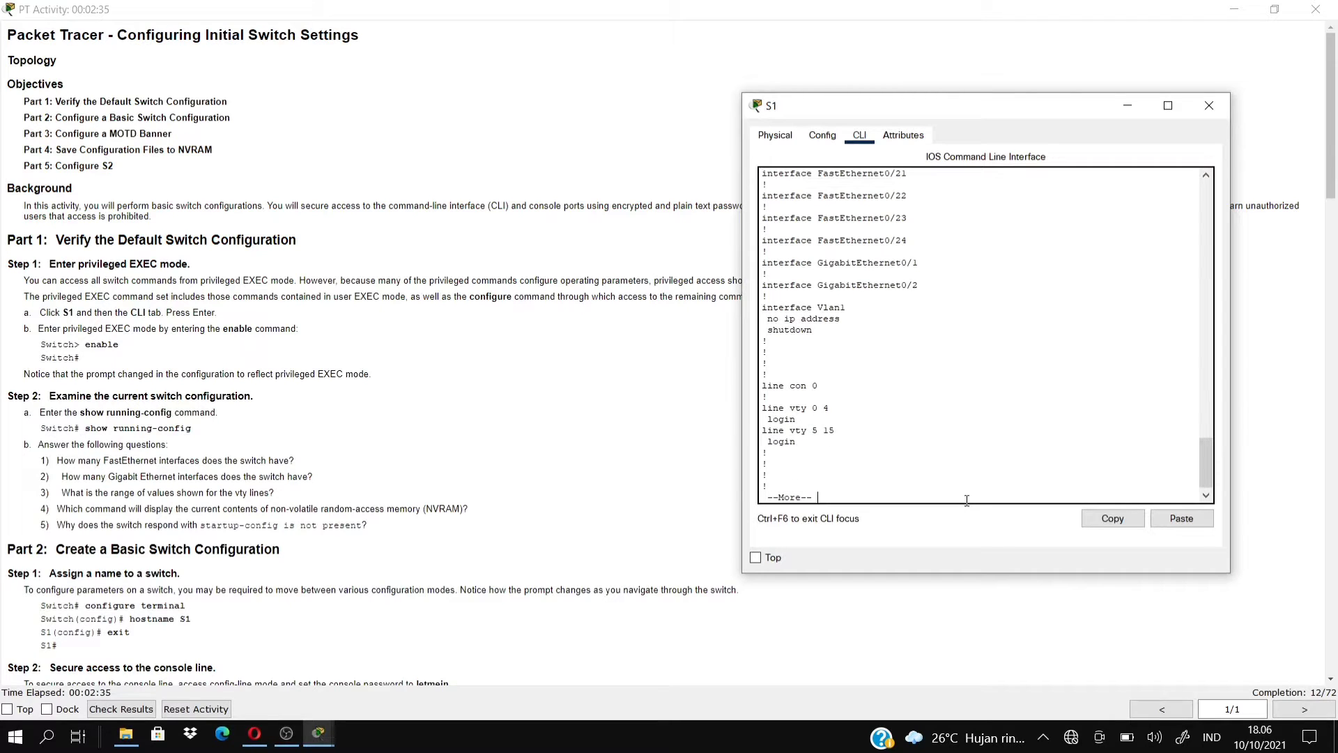
pyautogui.press('Return')
pyautogui.press('Return')
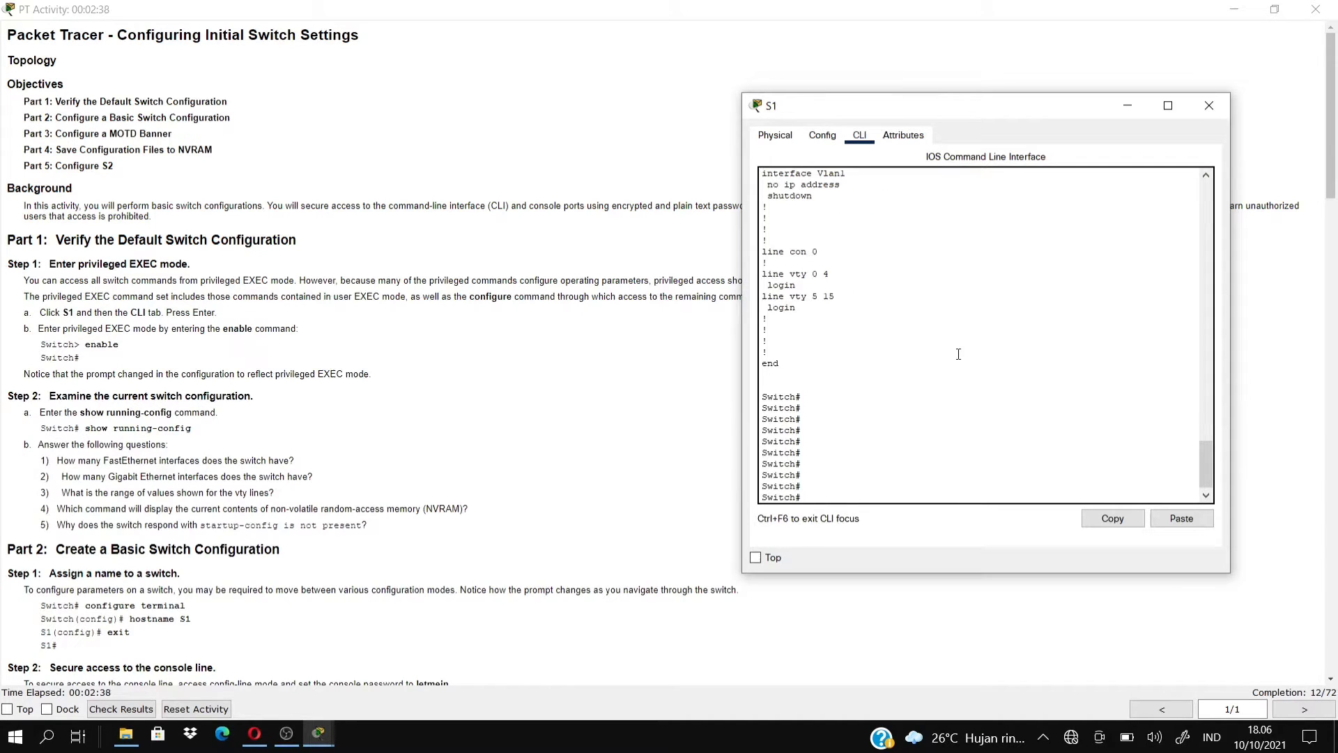
pyautogui.click(589, 348)
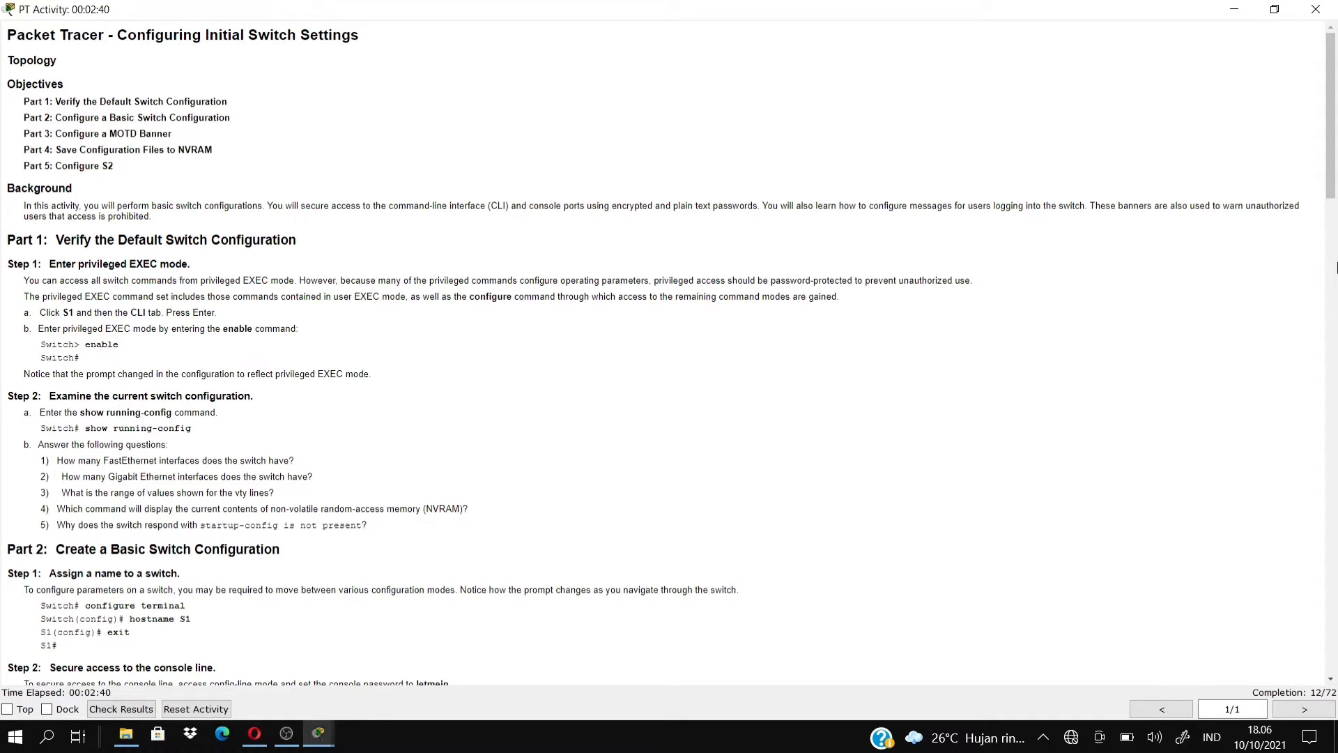
# Enter configure terminal, set hostname S1, and exit back to the S1# prompt.
pyautogui.moveTo(1331, 196); pyautogui.dragTo(1334, 322)
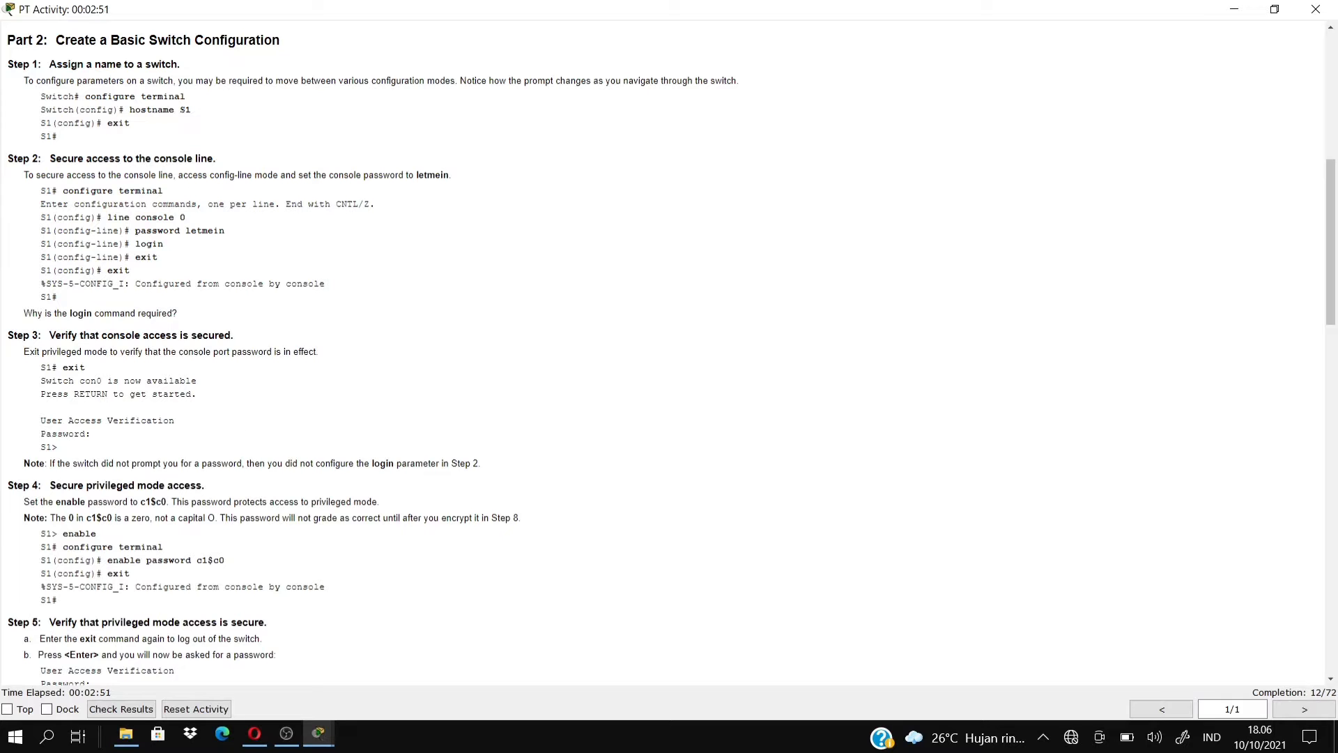
pyautogui.moveTo(319, 733)
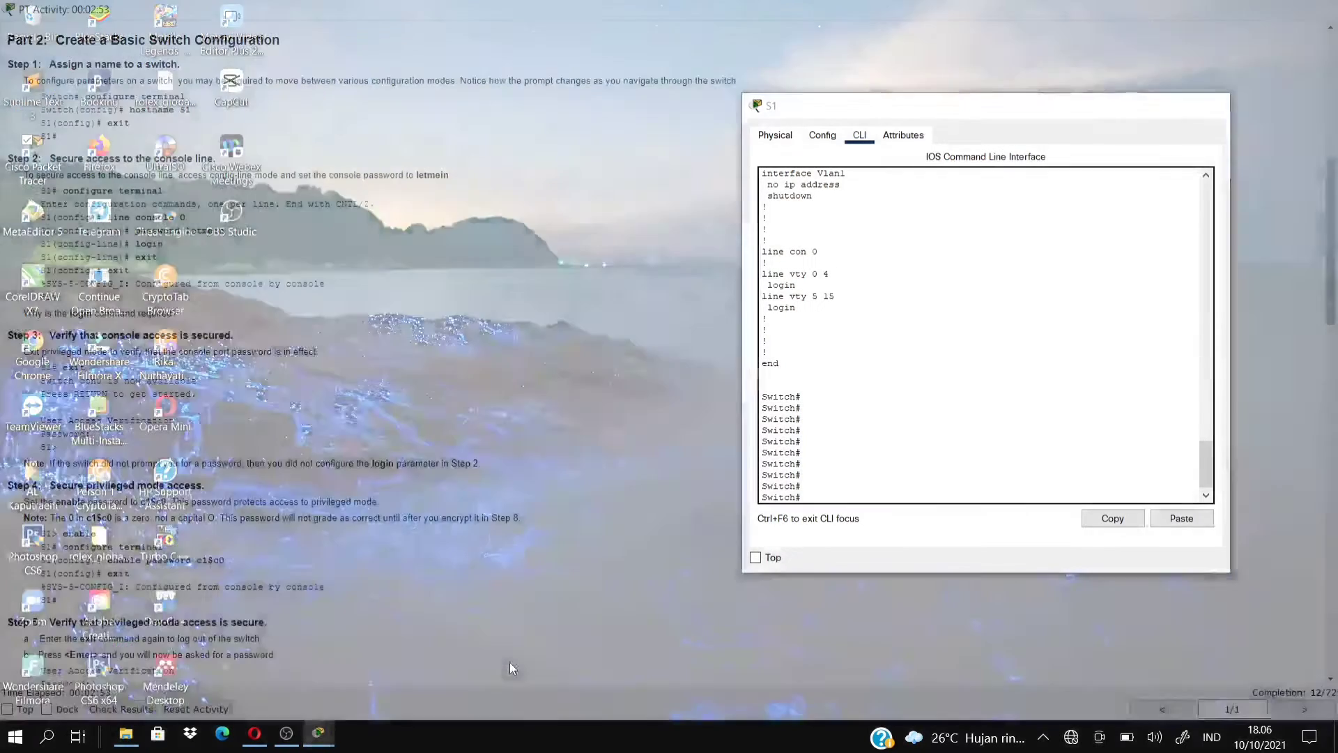
pyautogui.click(509, 662)
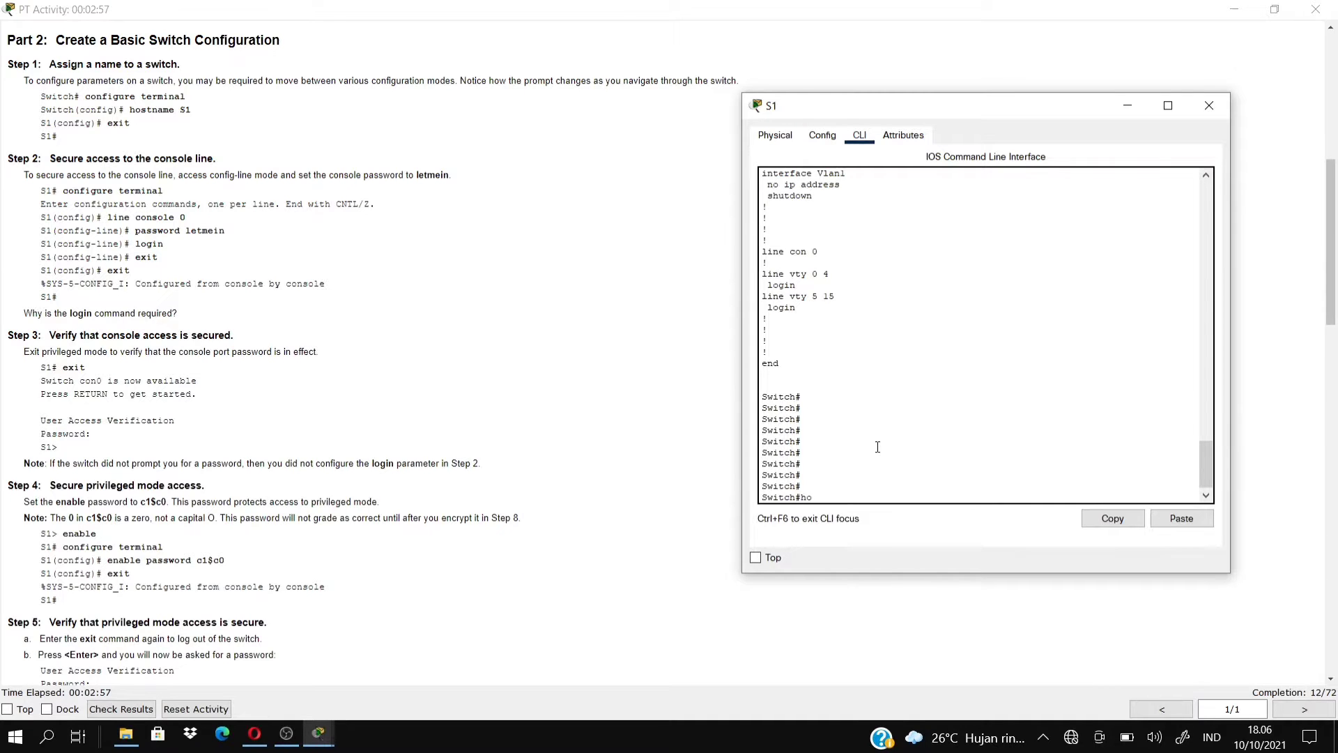
pyautogui.write('hostna')
pyautogui.press('BackSpace')
pyautogui.press('BackSpace')
pyautogui.press('BackSpace')
pyautogui.press('BackSpace')
pyautogui.press('BackSpace')
pyautogui.press('BackSpace')
pyautogui.press('BackSpace')
pyautogui.press('BackSpace')
pyautogui.press('BackSpace')
pyautogui.press('BackSpace')
pyautogui.press('BackSpace')
pyautogui.write('configure terminal')
pyautogui.press('Return')
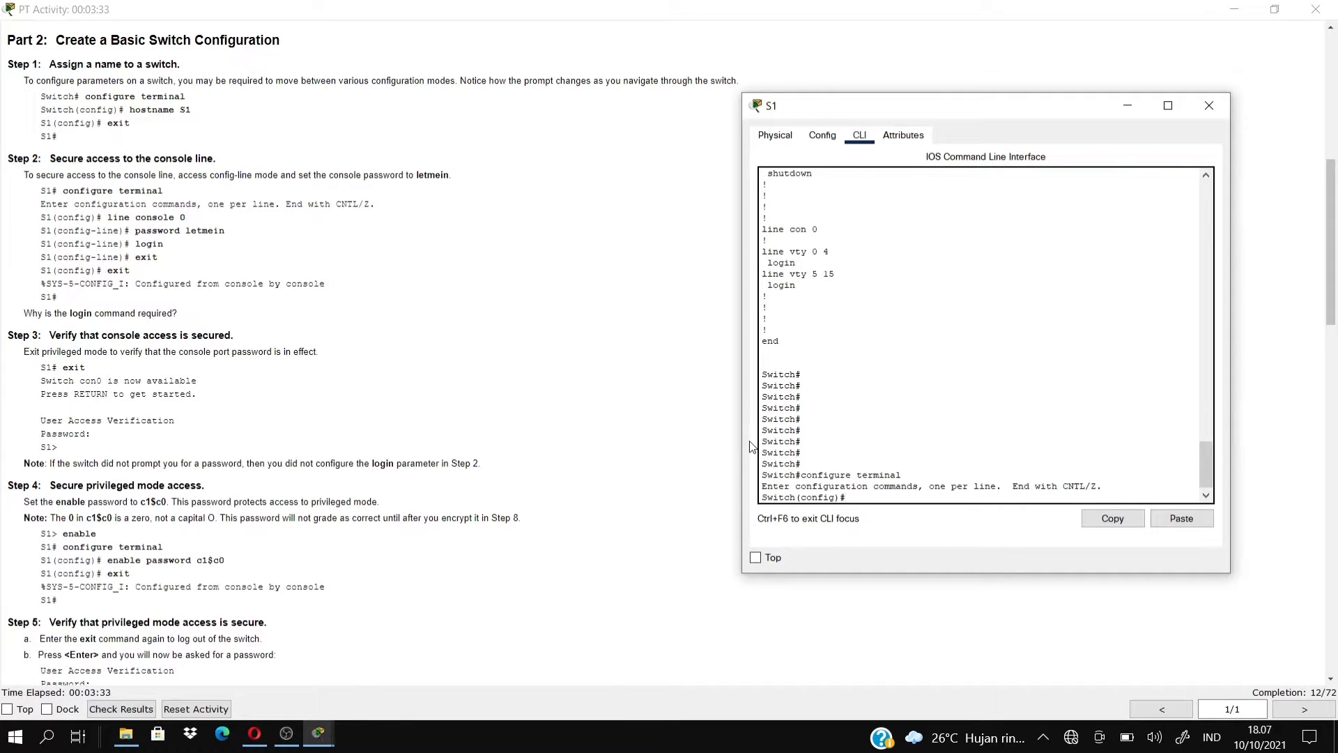
pyautogui.write('shostname S1')
pyautogui.press('Return')
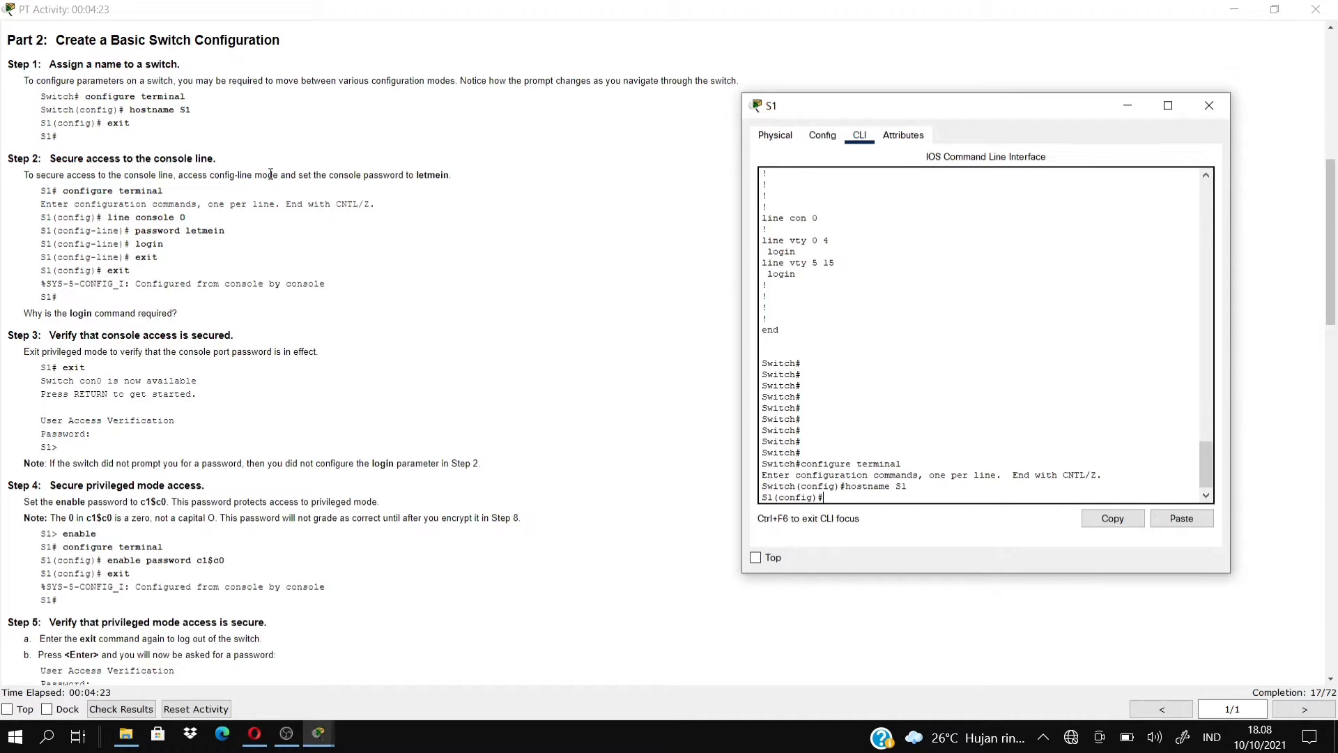
pyautogui.write('xit')
pyautogui.press('Return')
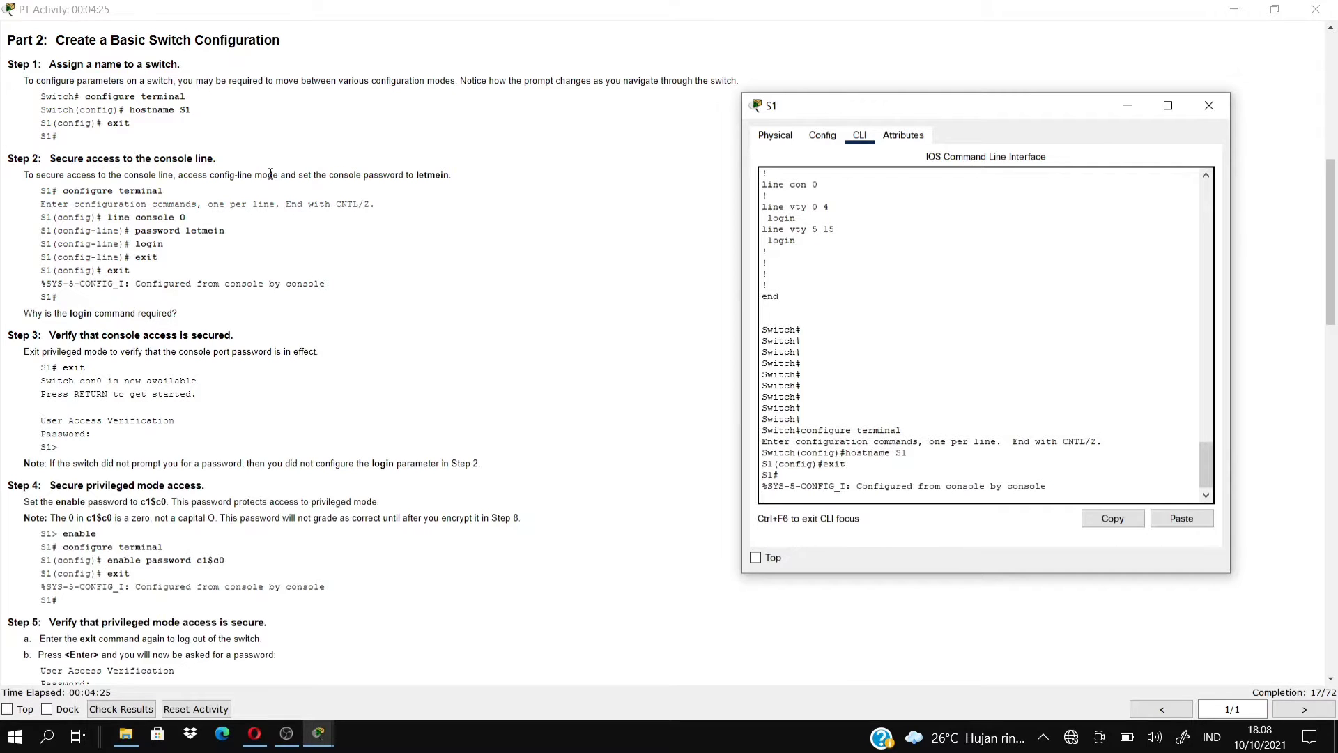
pyautogui.press('Return')
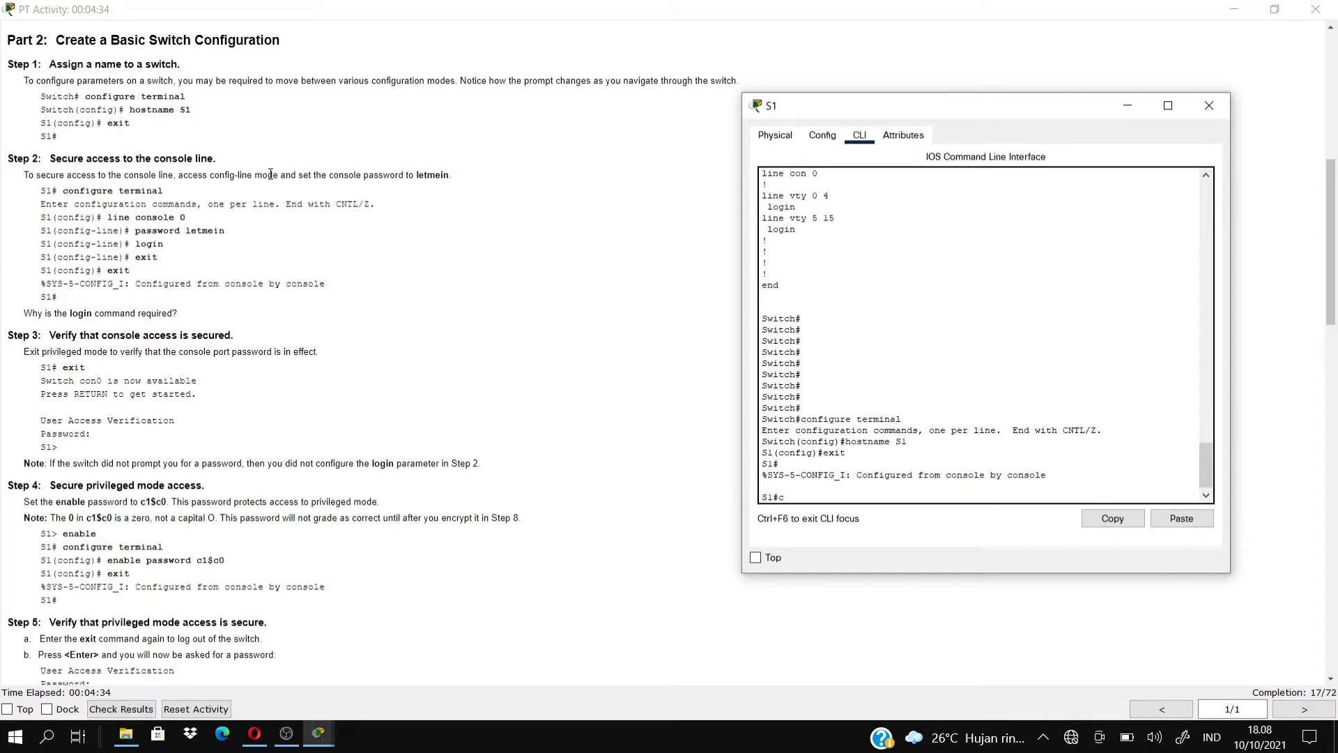
# Enter global configuration and open the line console 0 settings.
pyautogui.write('conf t')
pyautogui.press('Return')
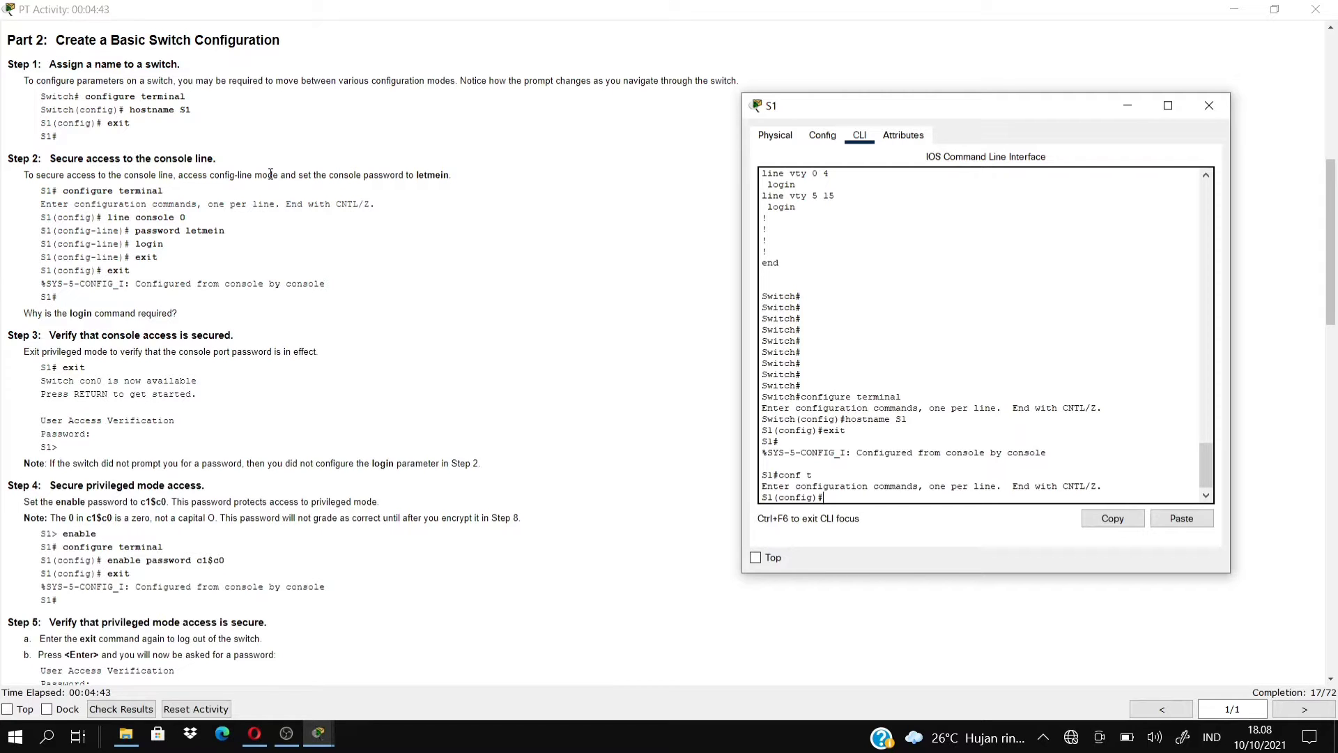
pyautogui.write('line concole 0')
pyautogui.press('Return')
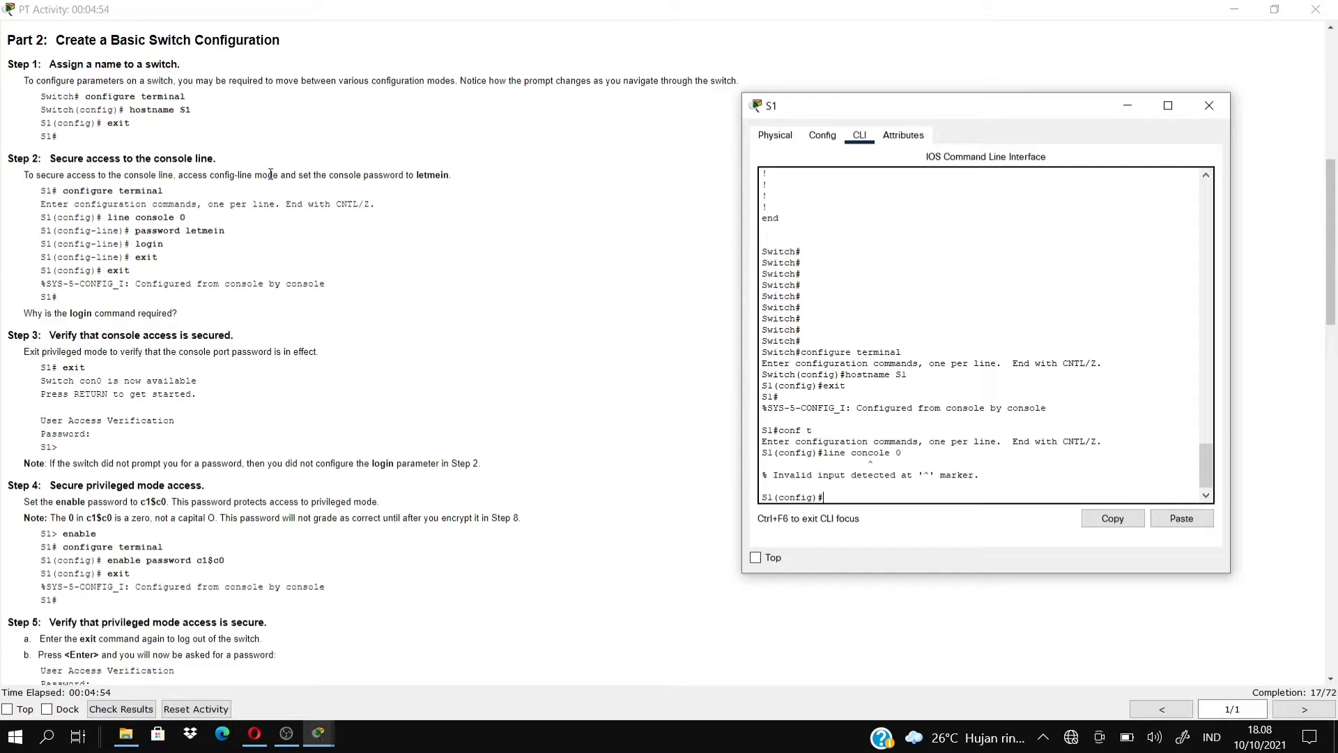
pyautogui.write('line console 0')
pyautogui.press('Return')
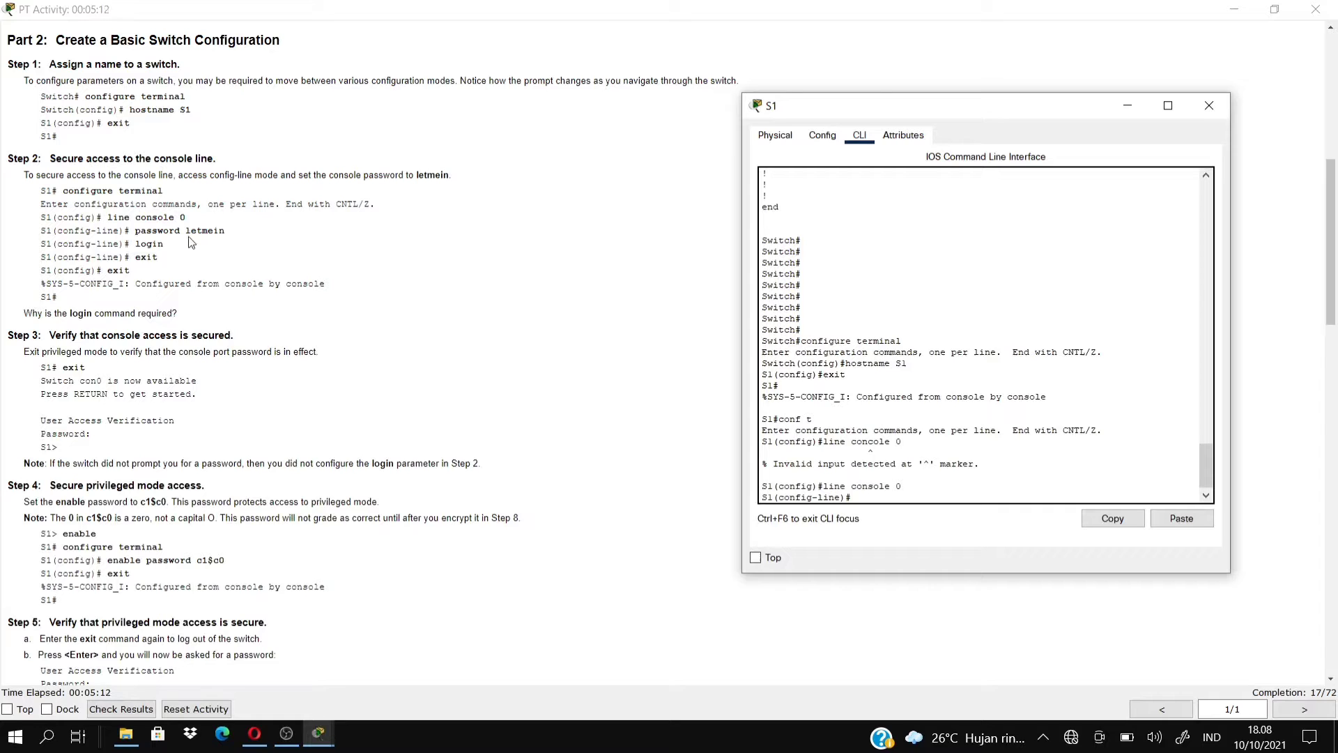
# Set the console line password, enable login, and exit back to S1#.
pyautogui.write('ss')
pyautogui.press('BackSpace')
pyautogui.press('BackSpace')
pyautogui.press('BackSpace')
pyautogui.press('BackSpace')
pyautogui.write('password letmein')
pyautogui.press('Return')
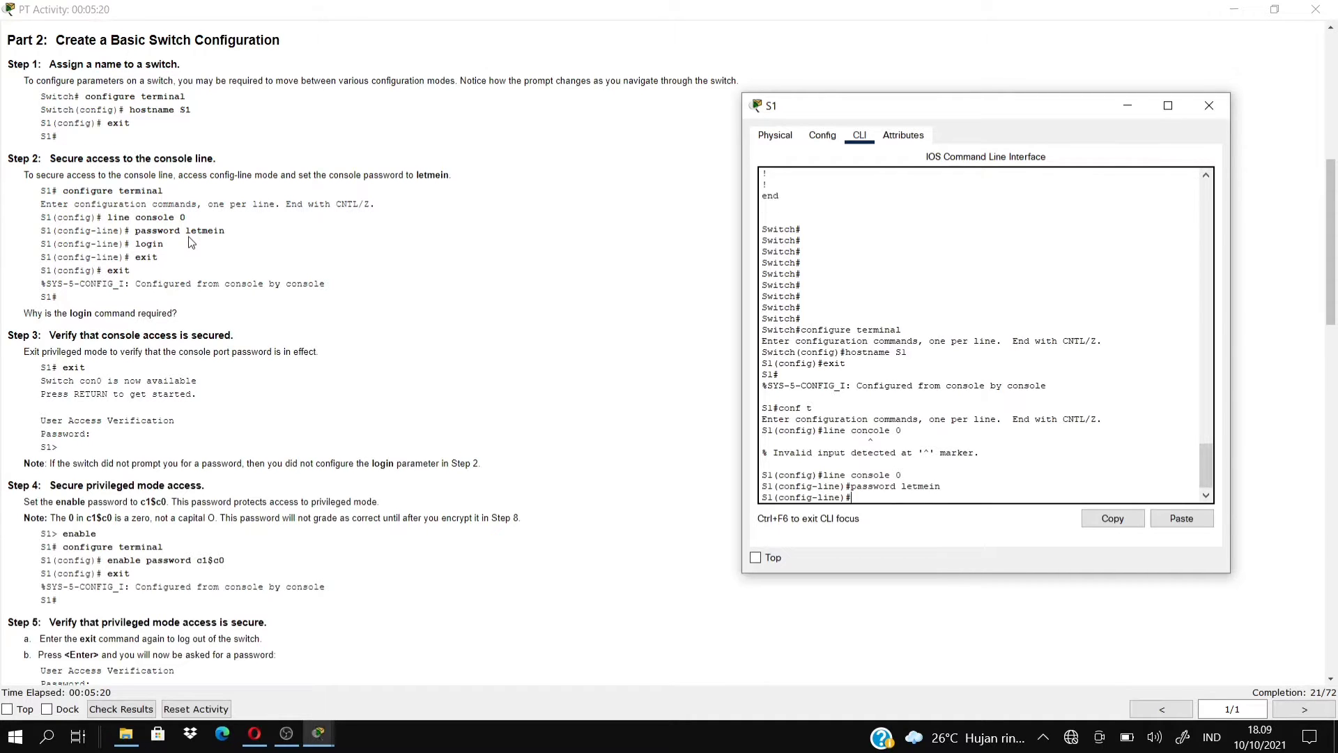
pyautogui.write('logidn')
pyautogui.press('Return')
pyautogui.write('l')
pyautogui.press('BackSpace')
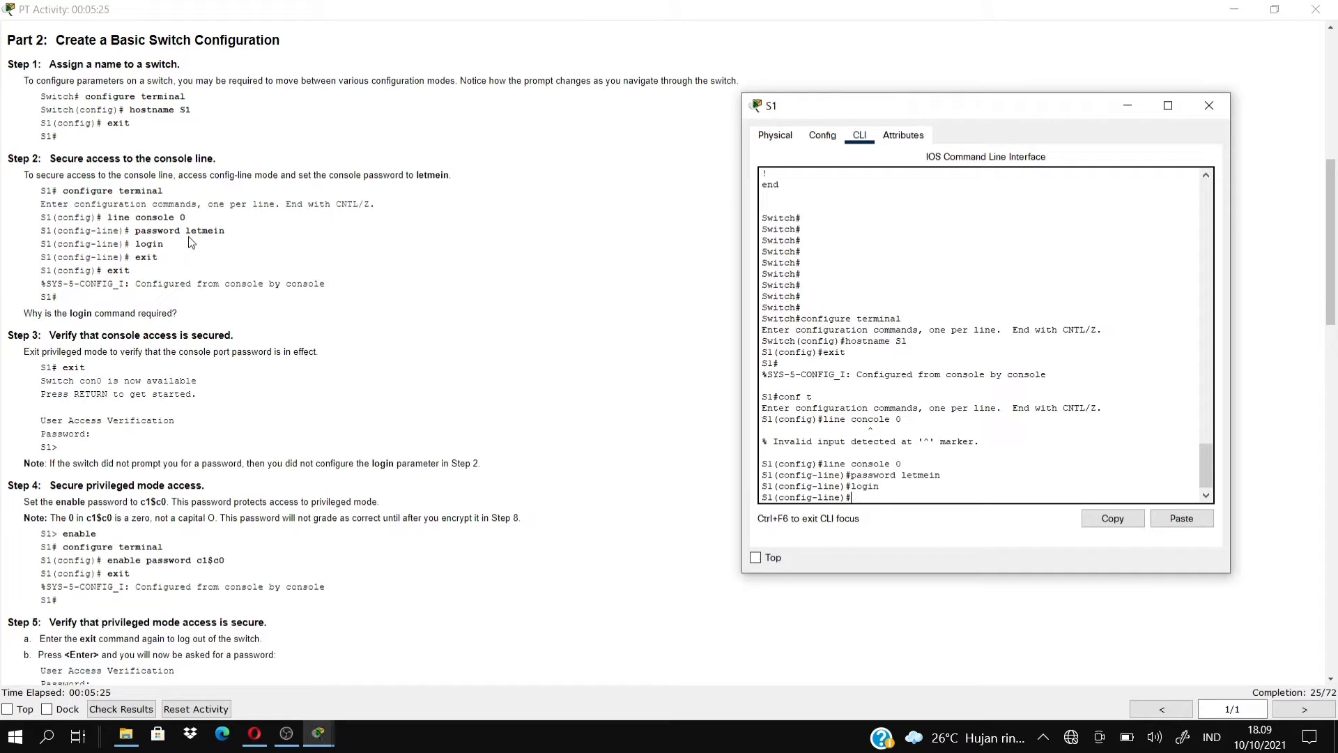
pyautogui.write('exit')
pyautogui.press('Return')
pyautogui.write('exit')
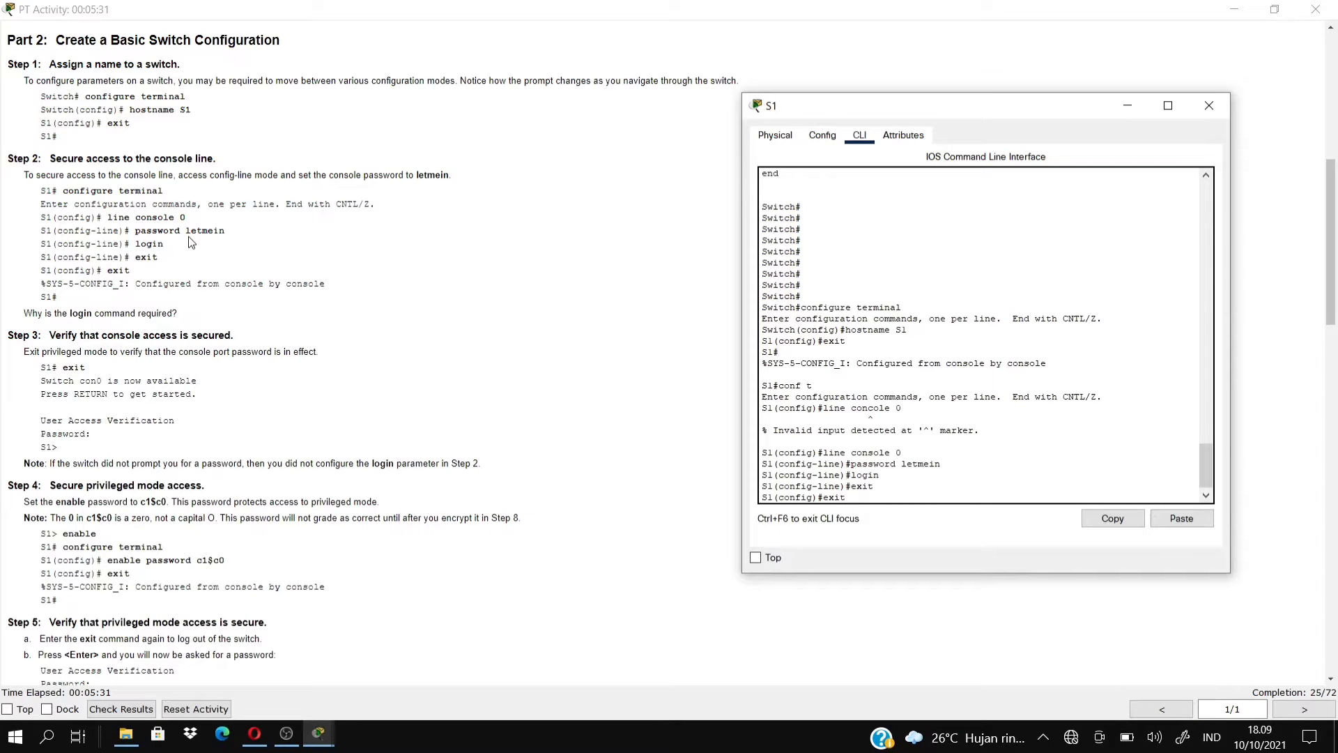
pyautogui.press('Return')
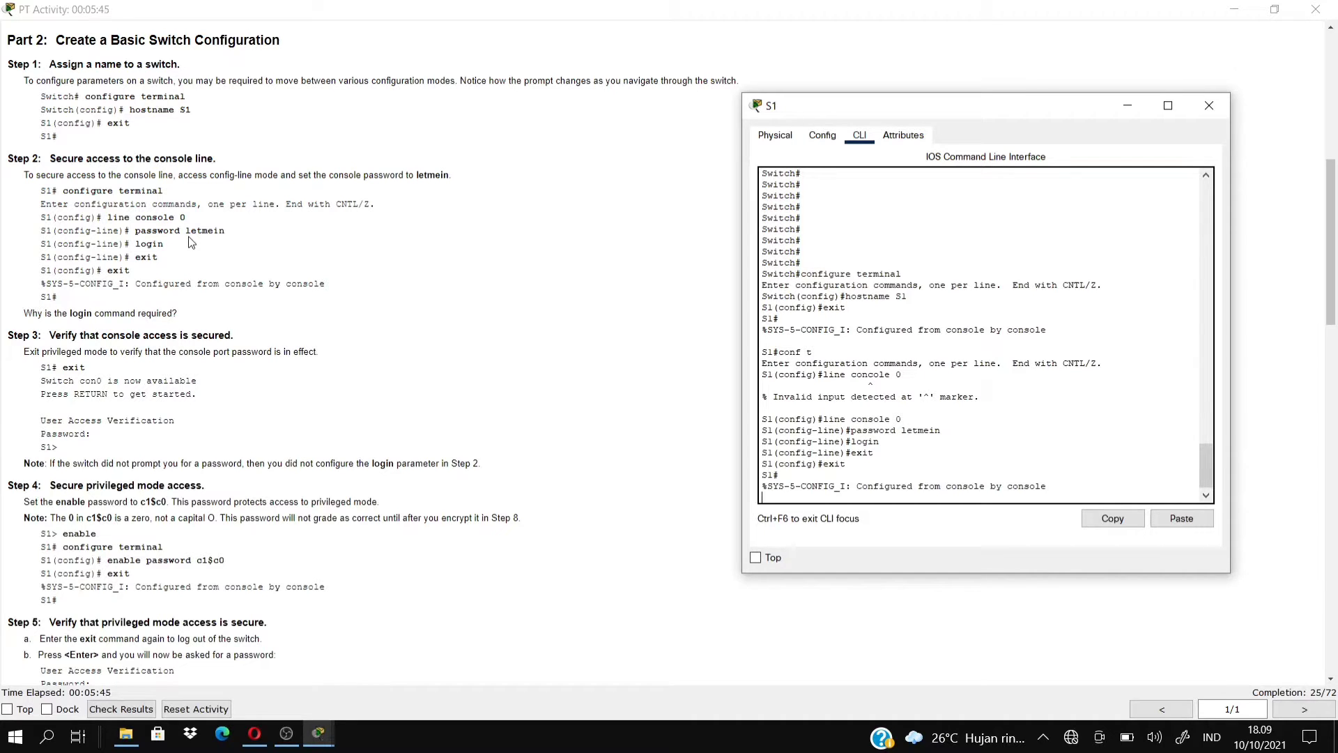
# Log out of S1 and log back in by entering the console password.
pyautogui.press('Return')
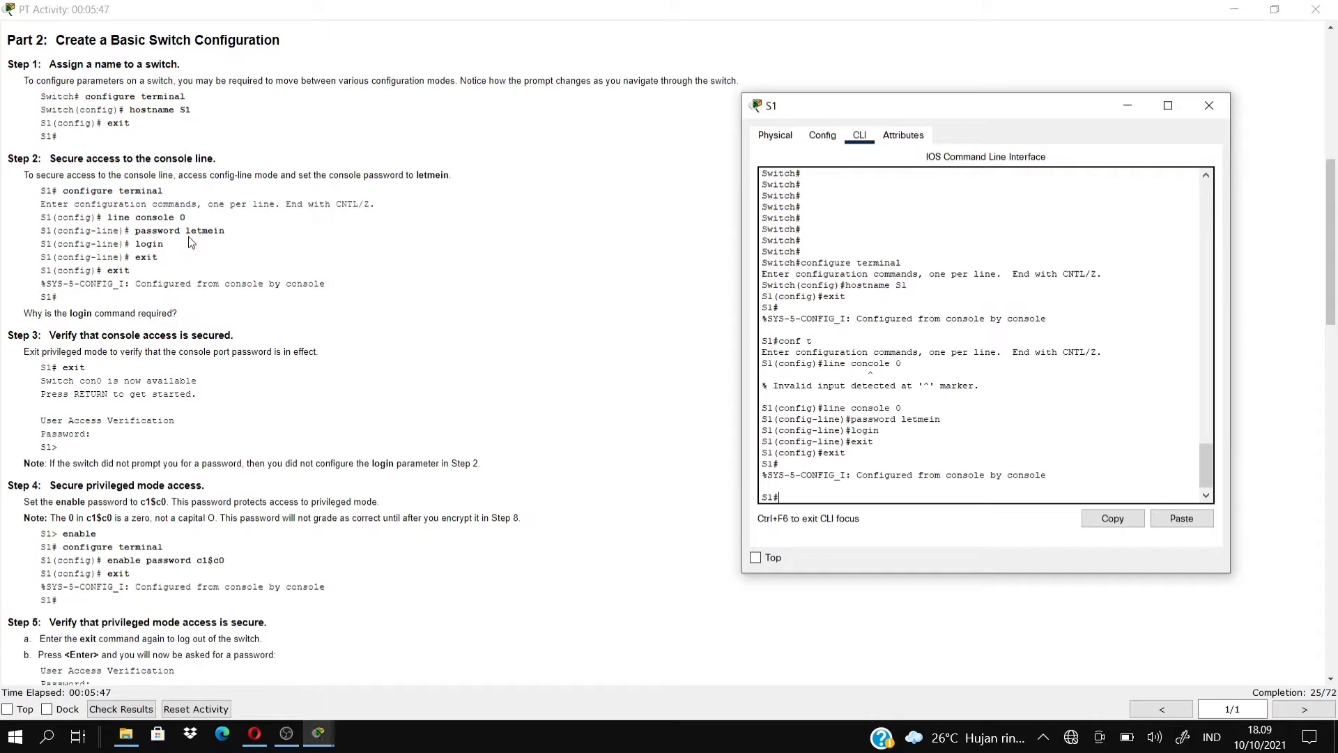
pyautogui.write('exit')
pyautogui.press('Return')
pyautogui.press('Return')
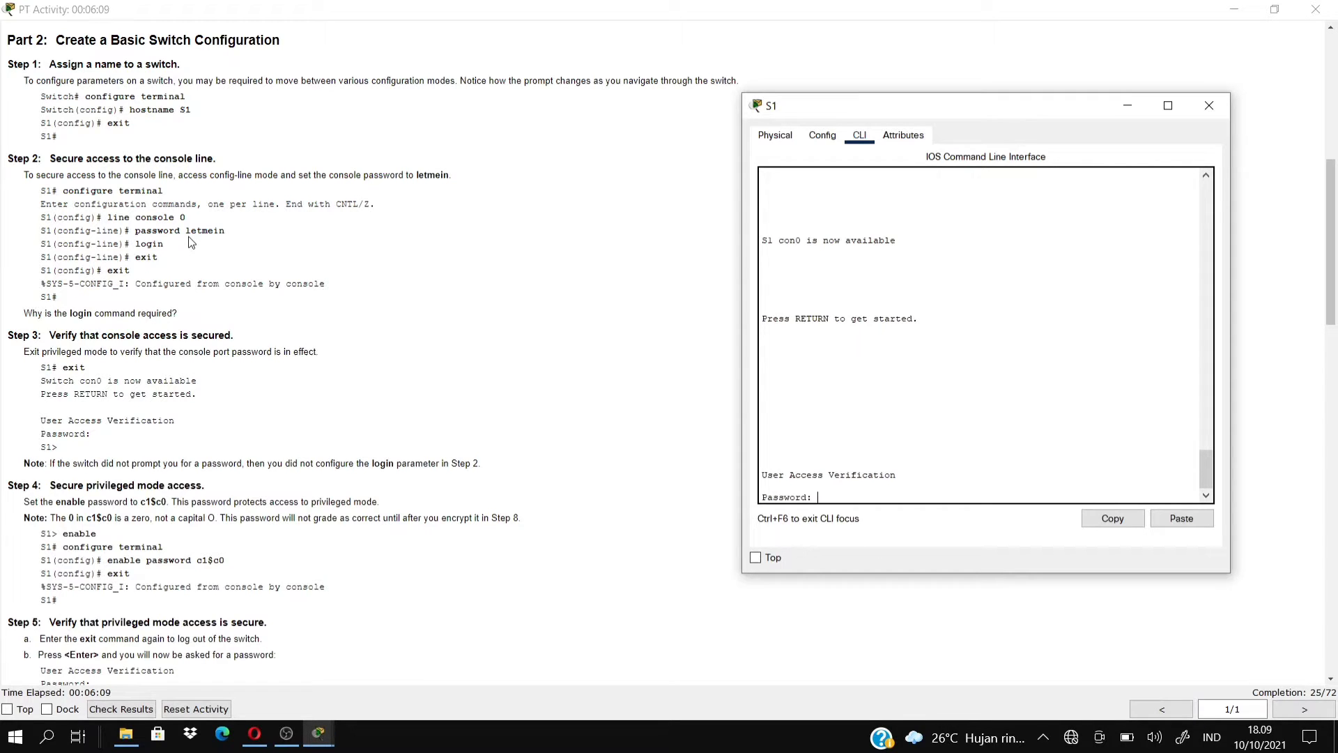
pyautogui.press('Return')
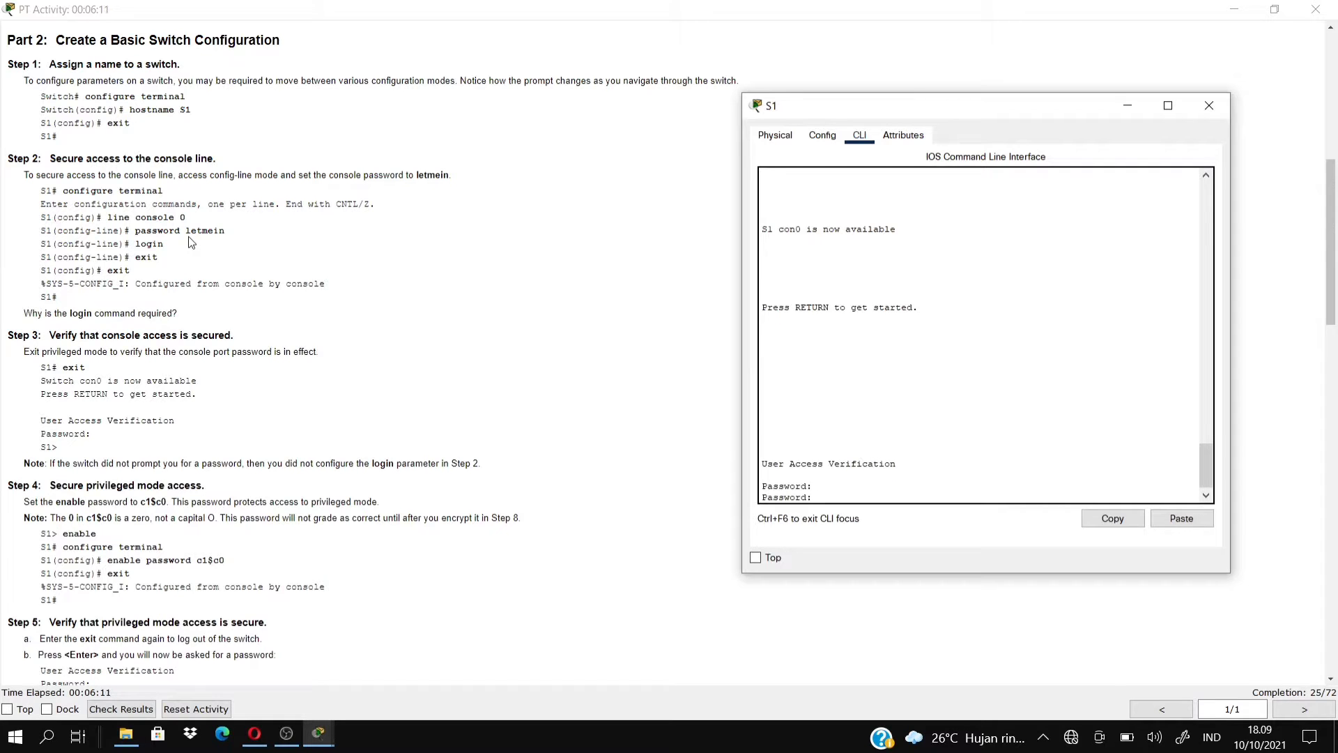
pyautogui.press('Return')
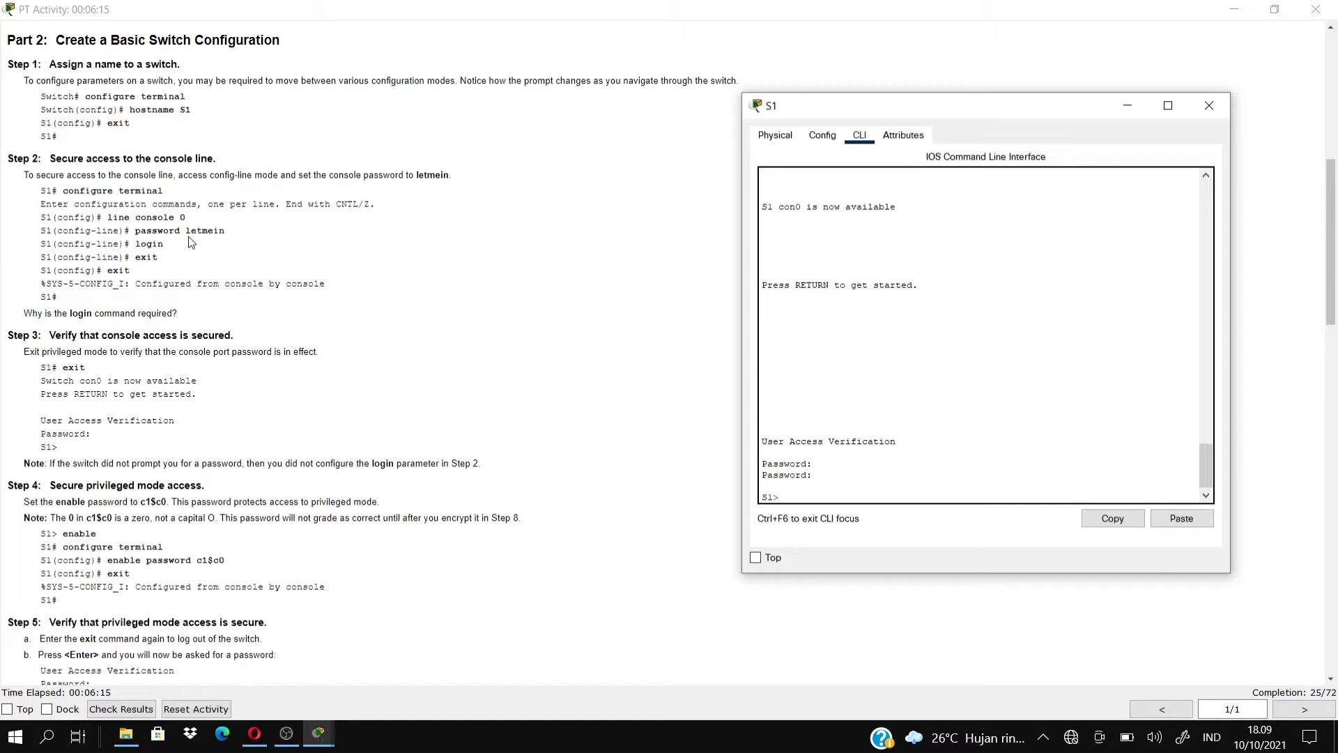
pyautogui.click(192, 242)
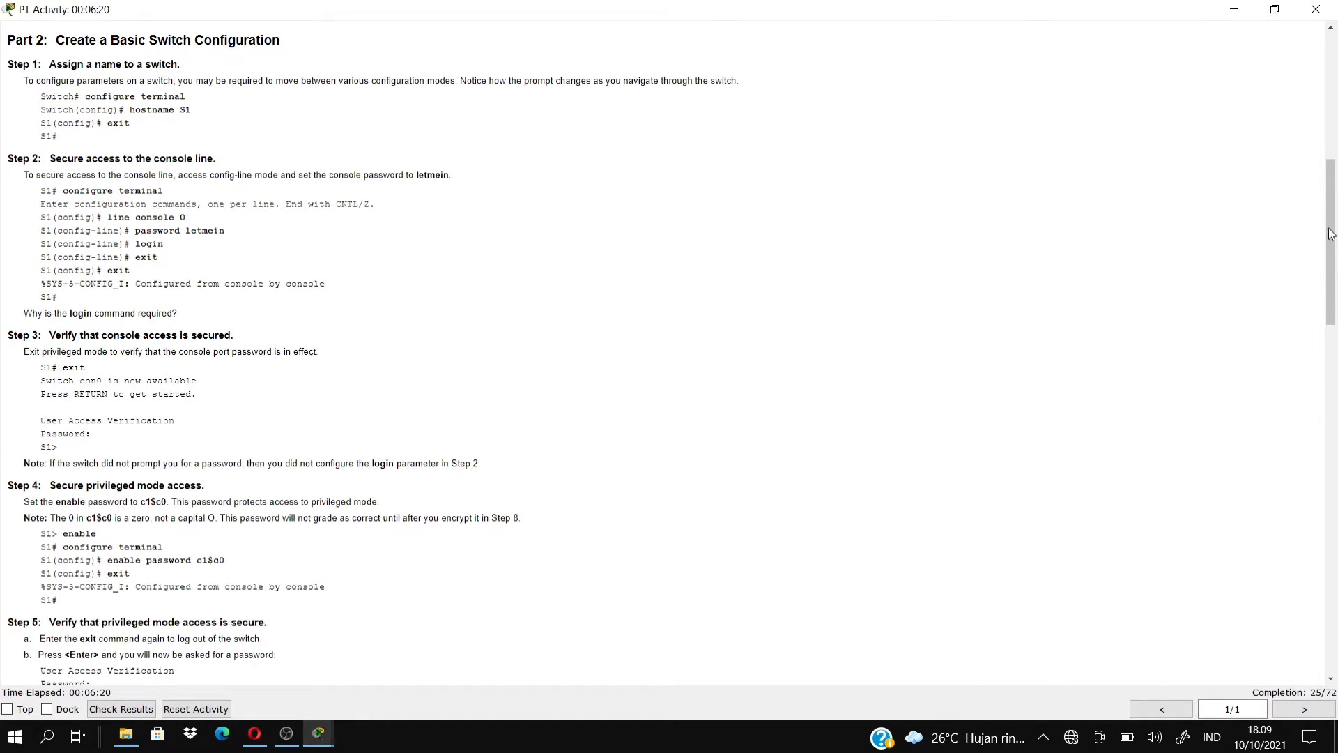
# Read the enable password step, then enter privileged mode on S1.
pyautogui.moveTo(1335, 264); pyautogui.dragTo(1334, 348)
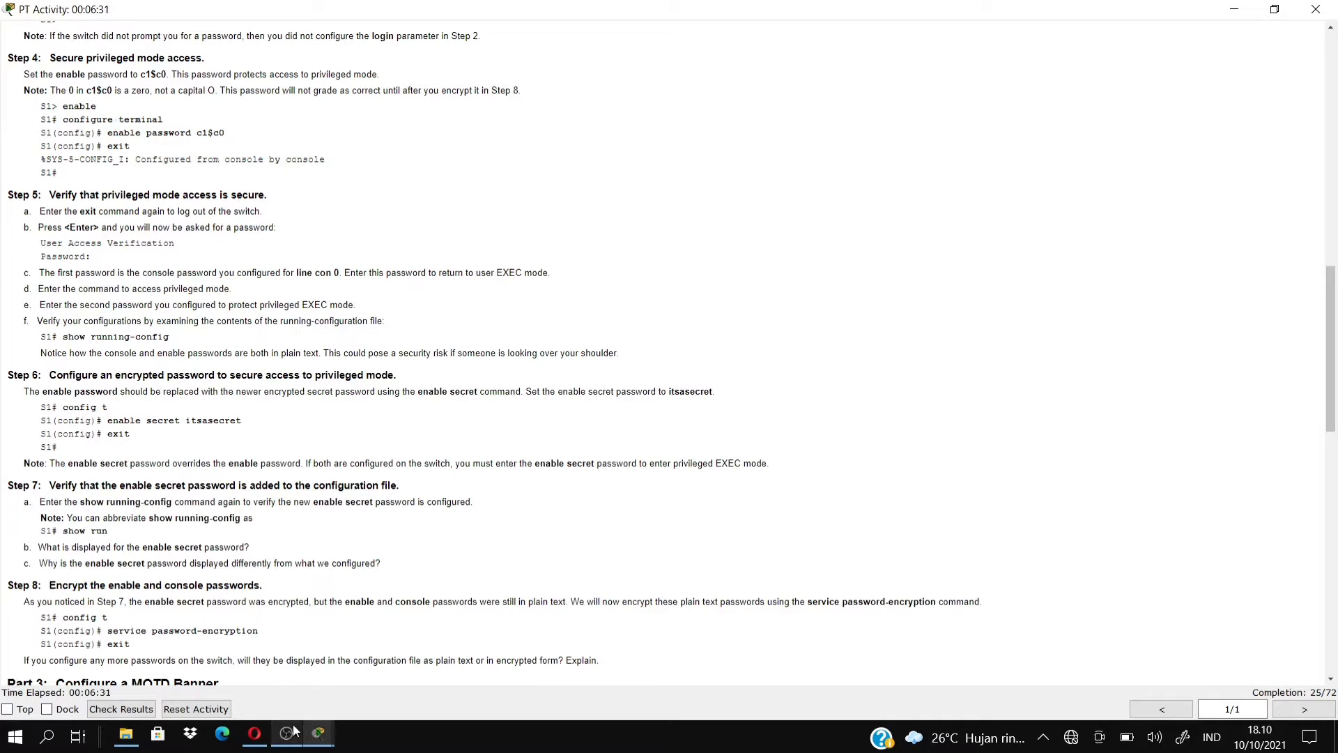
pyautogui.moveTo(311, 743)
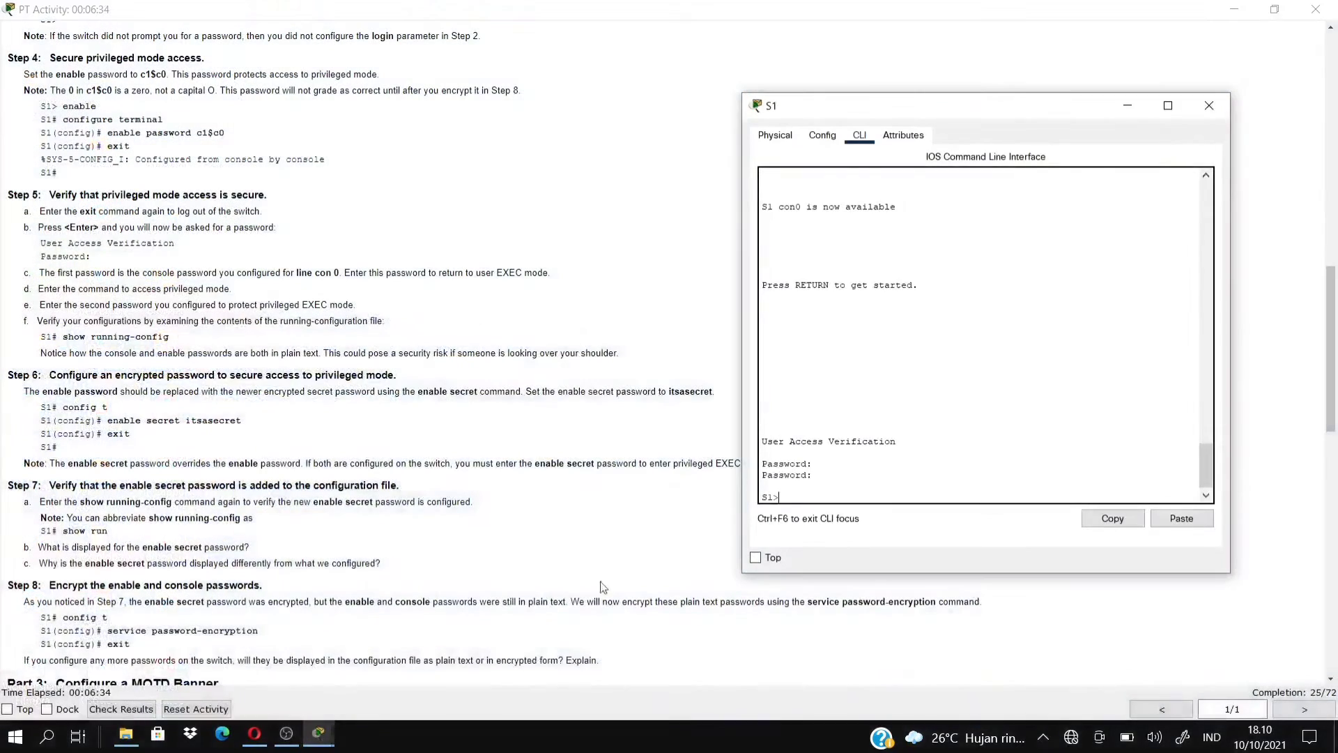
pyautogui.click(501, 648)
pyautogui.write('en')
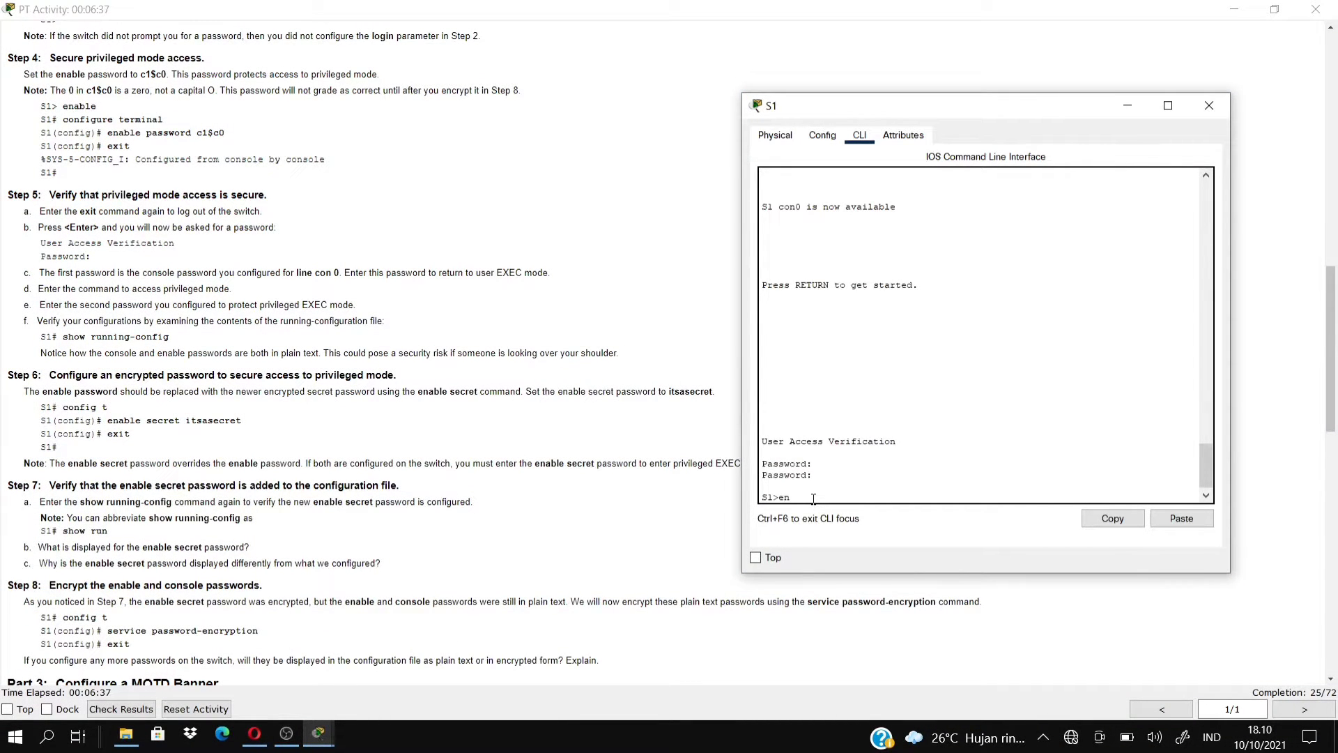
pyautogui.write('able')
pyautogui.press('Return')
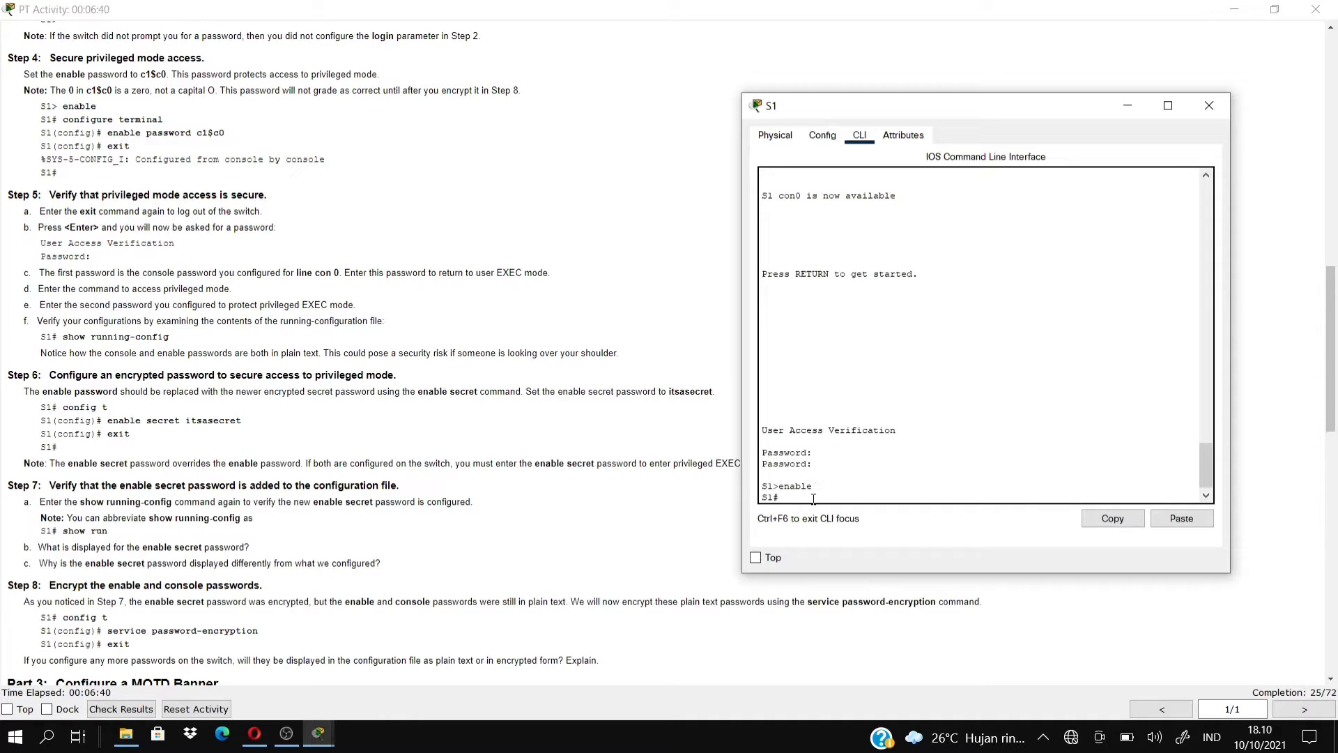
# Set the lab's enable password in global configuration and exit.
pyautogui.write('conf t')
pyautogui.press('Return')
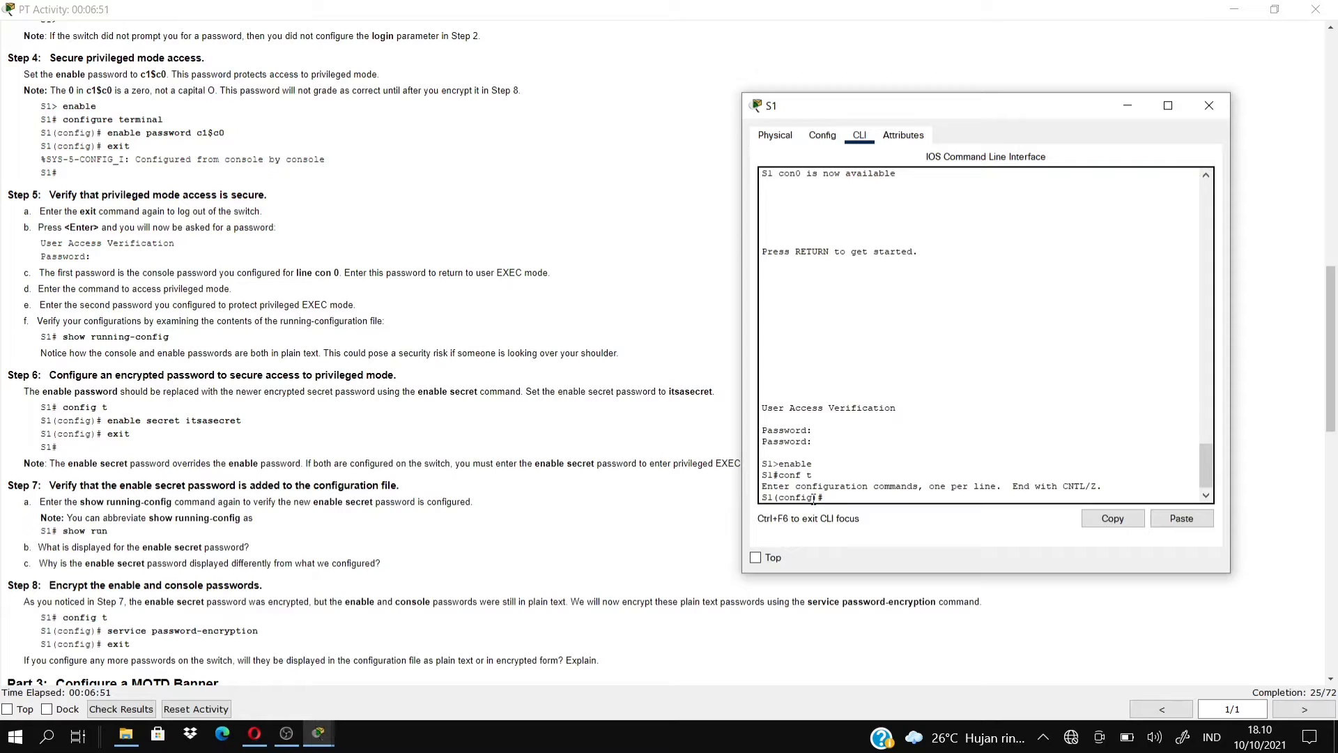
pyautogui.write('enable pa')
pyautogui.write('ssword ')
pyautogui.write('C1')
pyautogui.write('4')
pyautogui.write('c0')
pyautogui.press('BackSpace')
pyautogui.press('BackSpace')
pyautogui.press('BackSpace')
pyautogui.press('BackSpace')
pyautogui.write('1$c0')
pyautogui.press('Return')
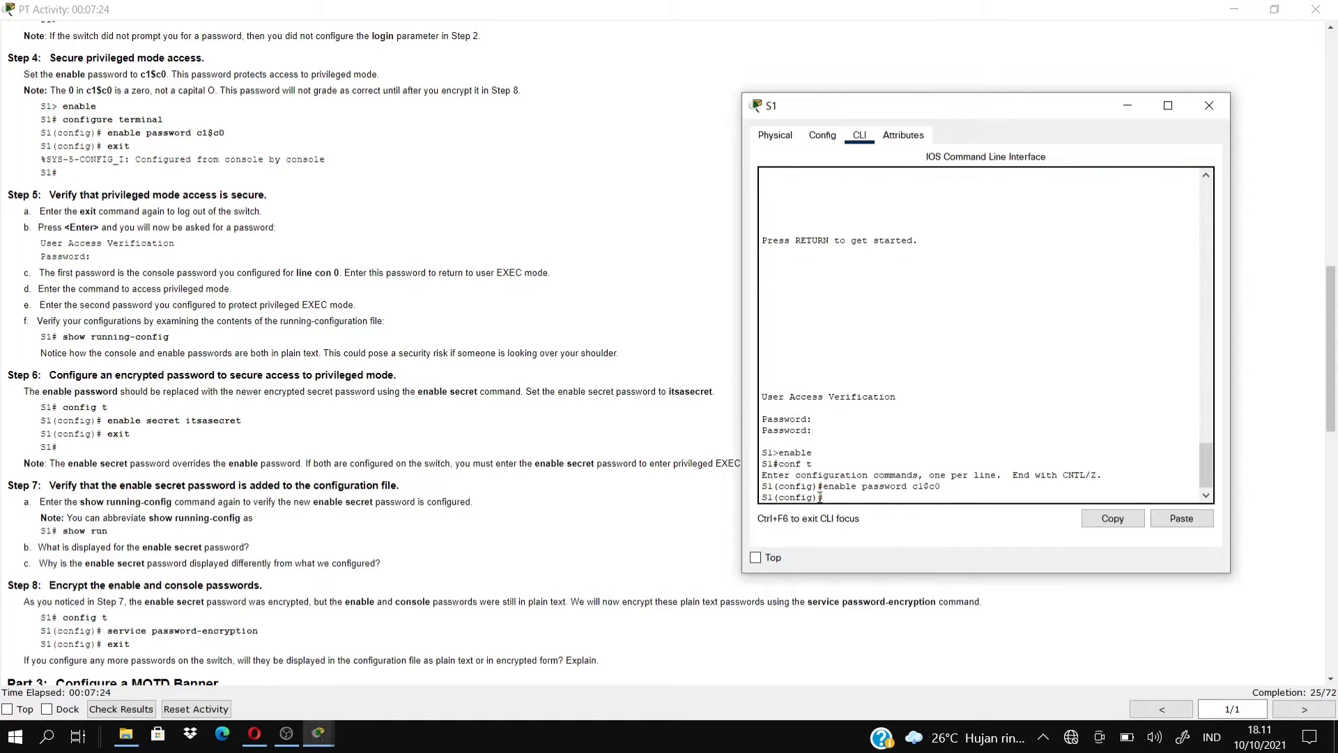
pyautogui.write('exit')
pyautogui.press('Return')
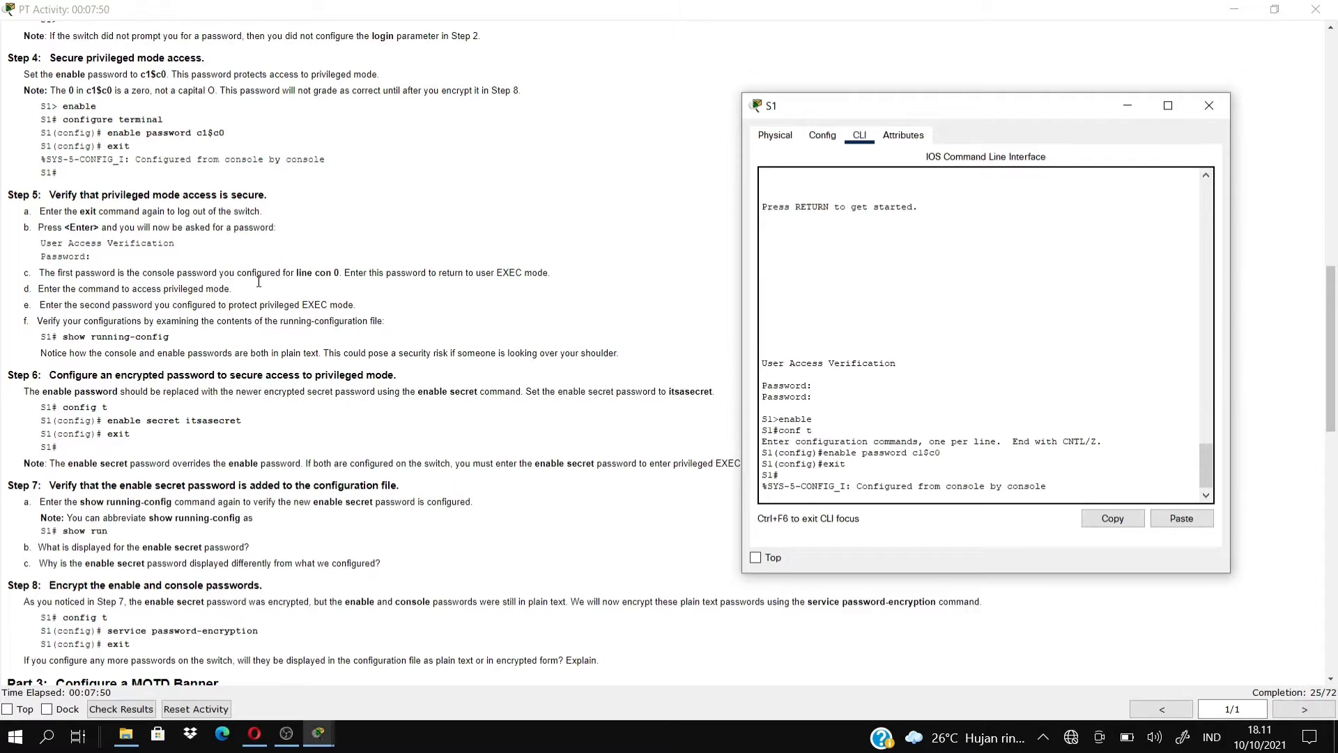
# Log out and back in, passing the console password and then the enable password.
pyautogui.write('exit')
pyautogui.press('Return')
pyautogui.press('Return')
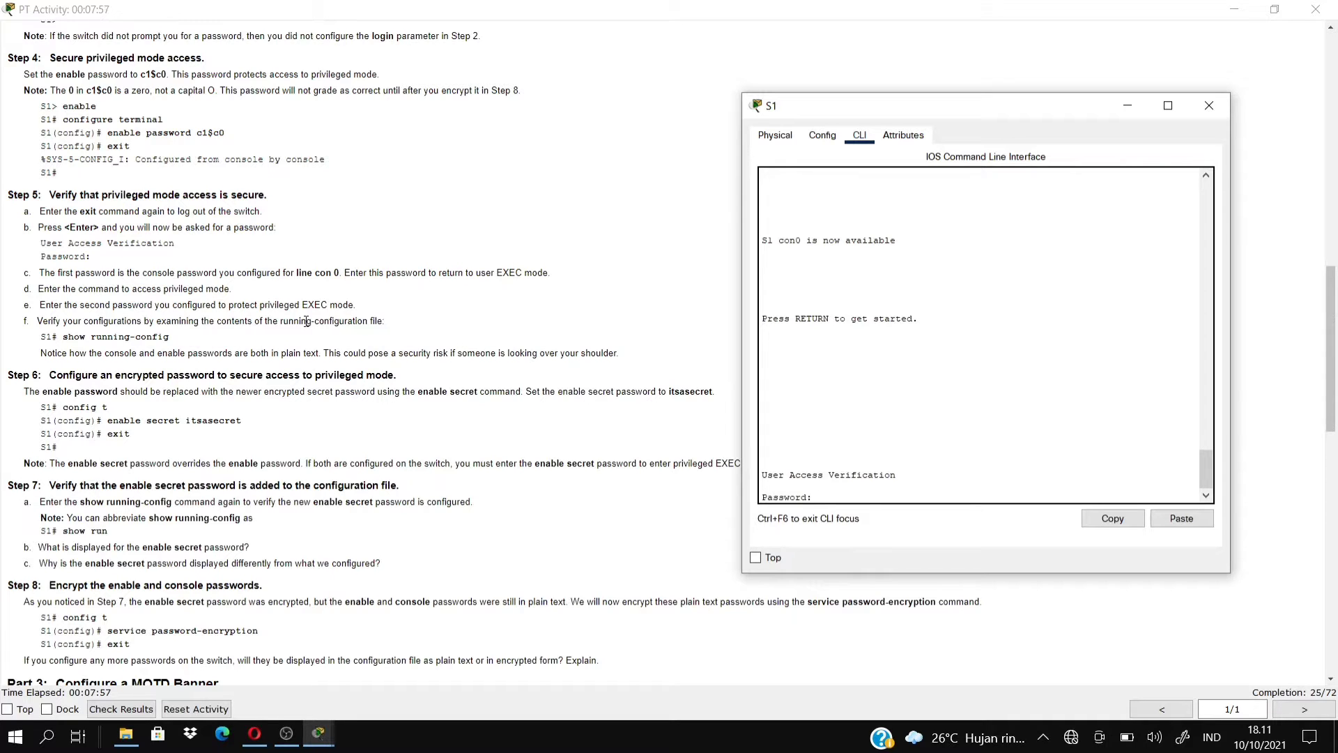
pyautogui.press('Return')
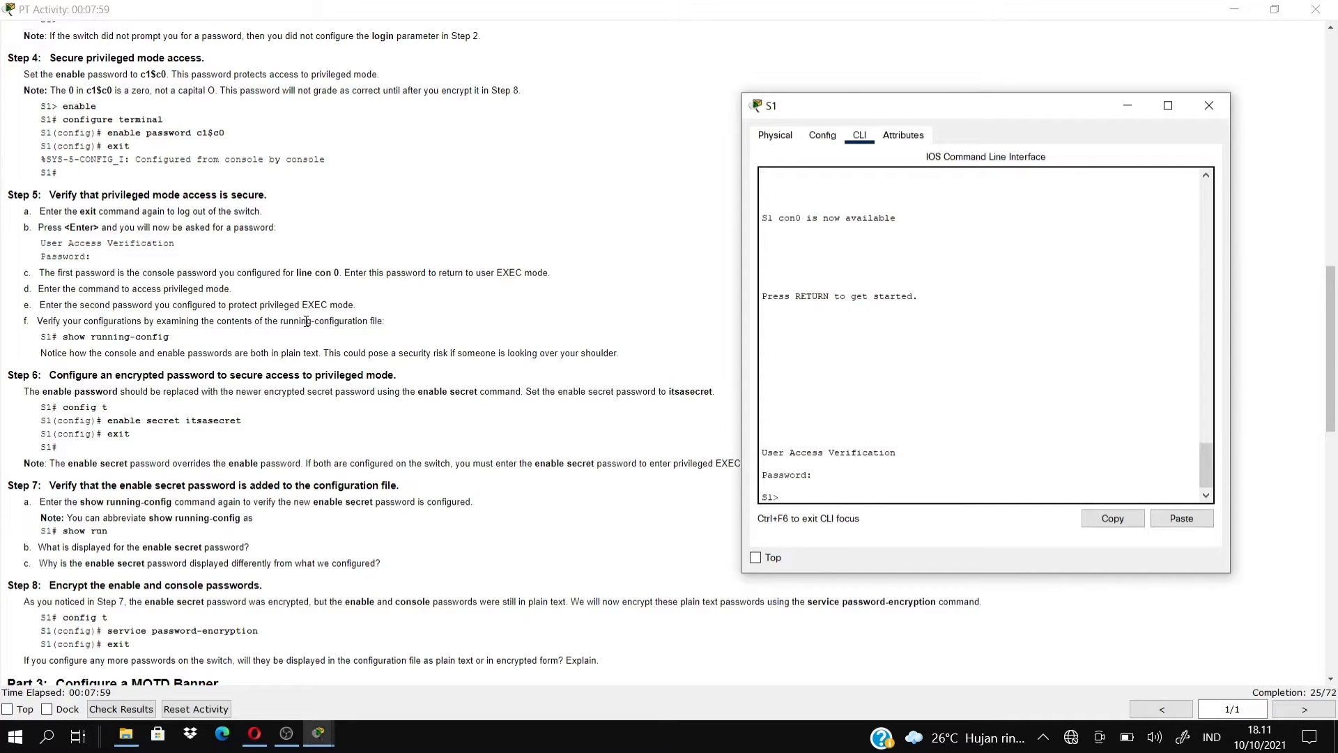
pyautogui.write('enable')
pyautogui.press('Return')
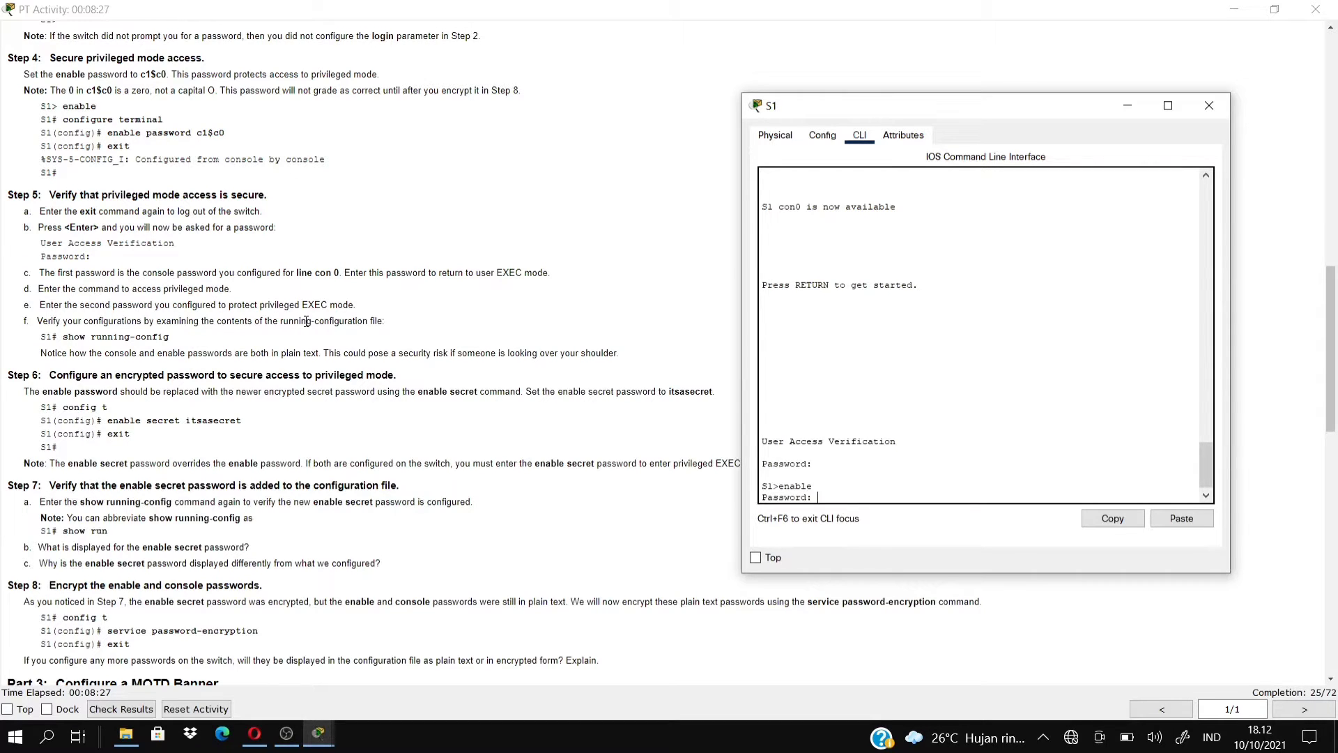
pyautogui.press('Return')
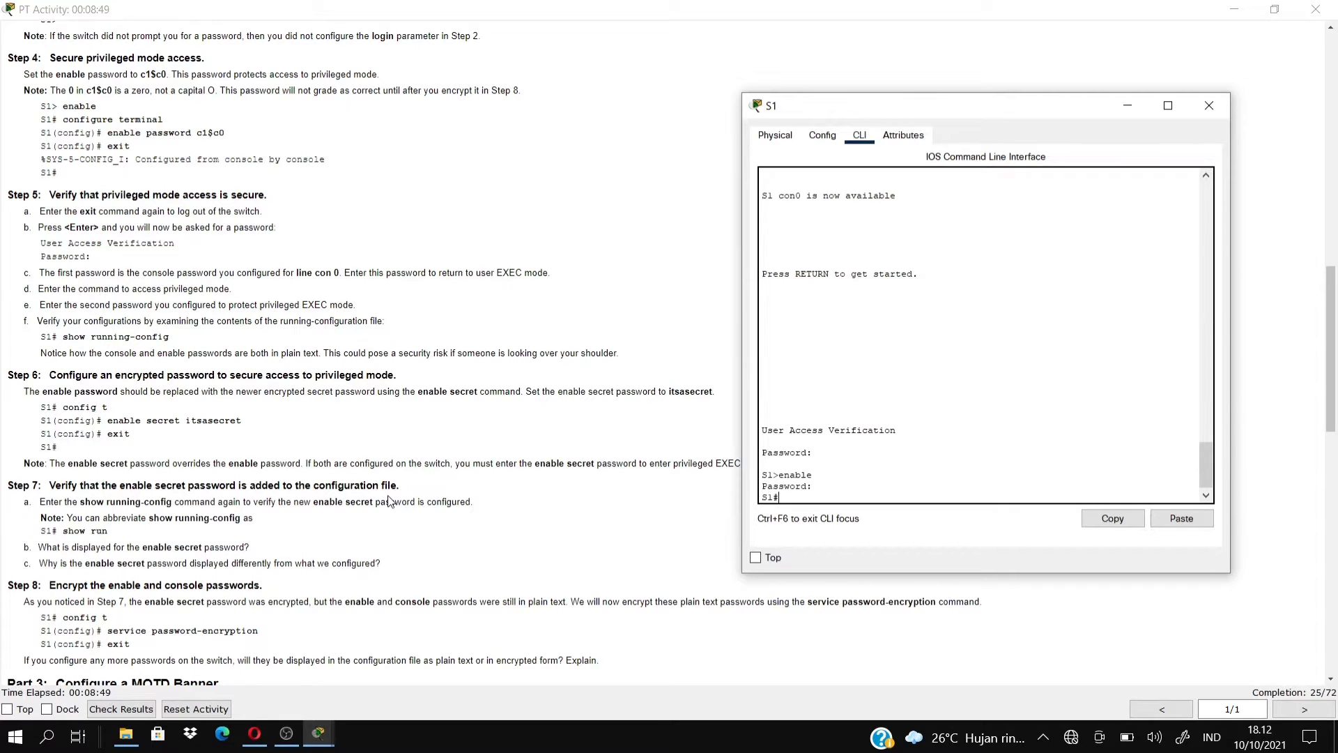
pyautogui.write('config t')
# Set an enable secret password on S1 and exit back to S1#.
pyautogui.press('Return')
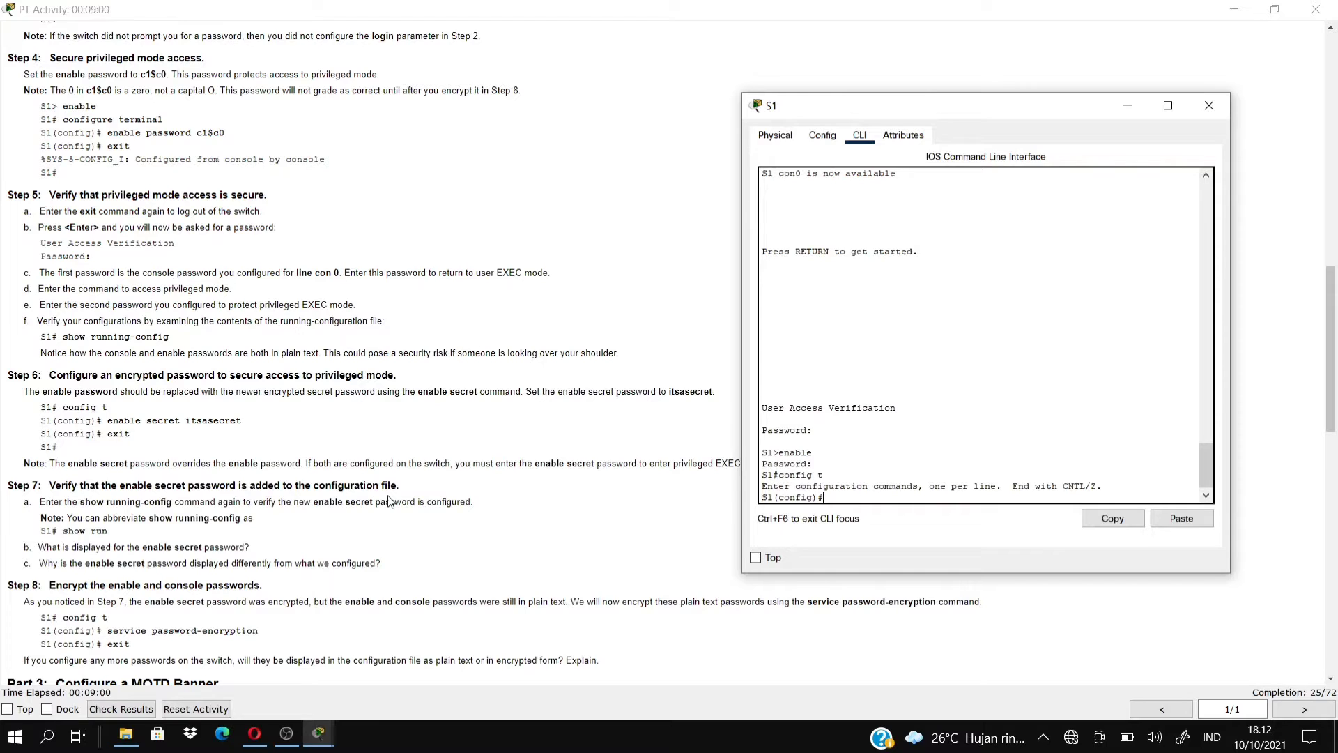
pyautogui.write('enable secret itsasecret')
pyautogui.press('Return')
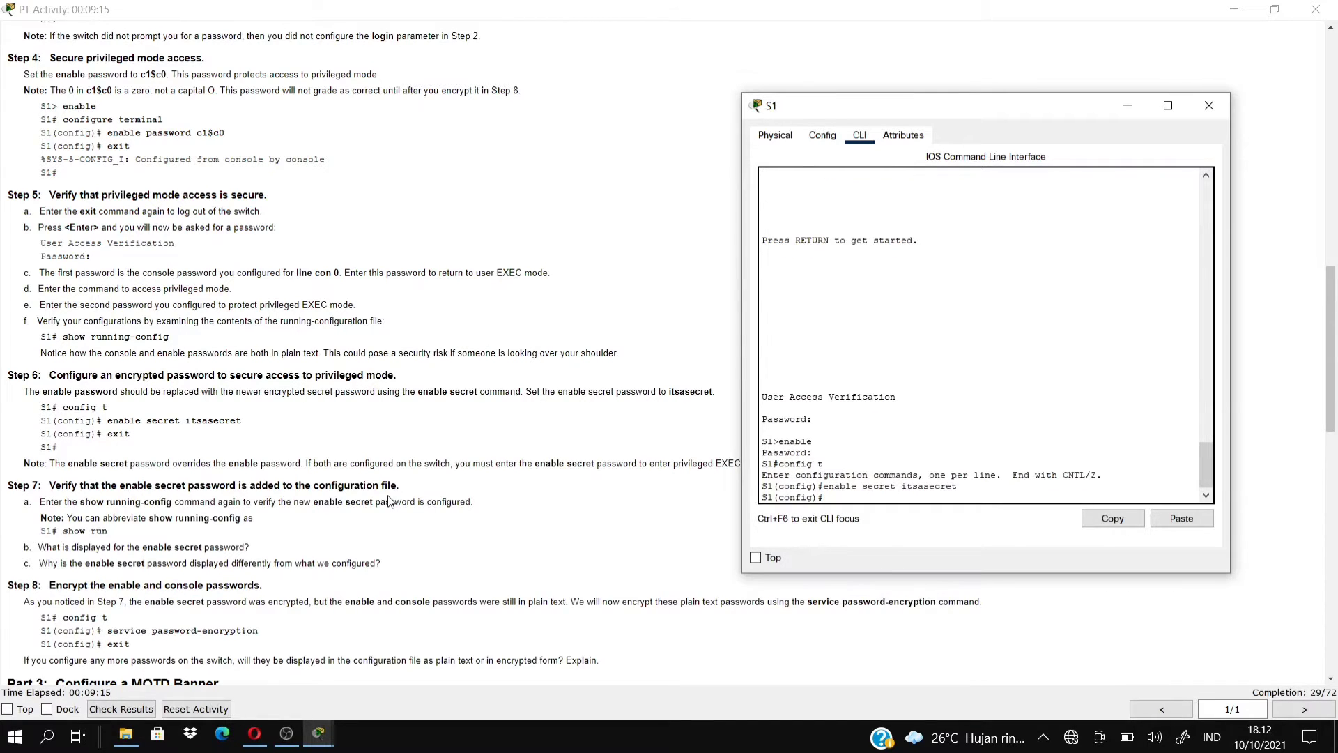
pyautogui.write('exit')
pyautogui.press('Return')
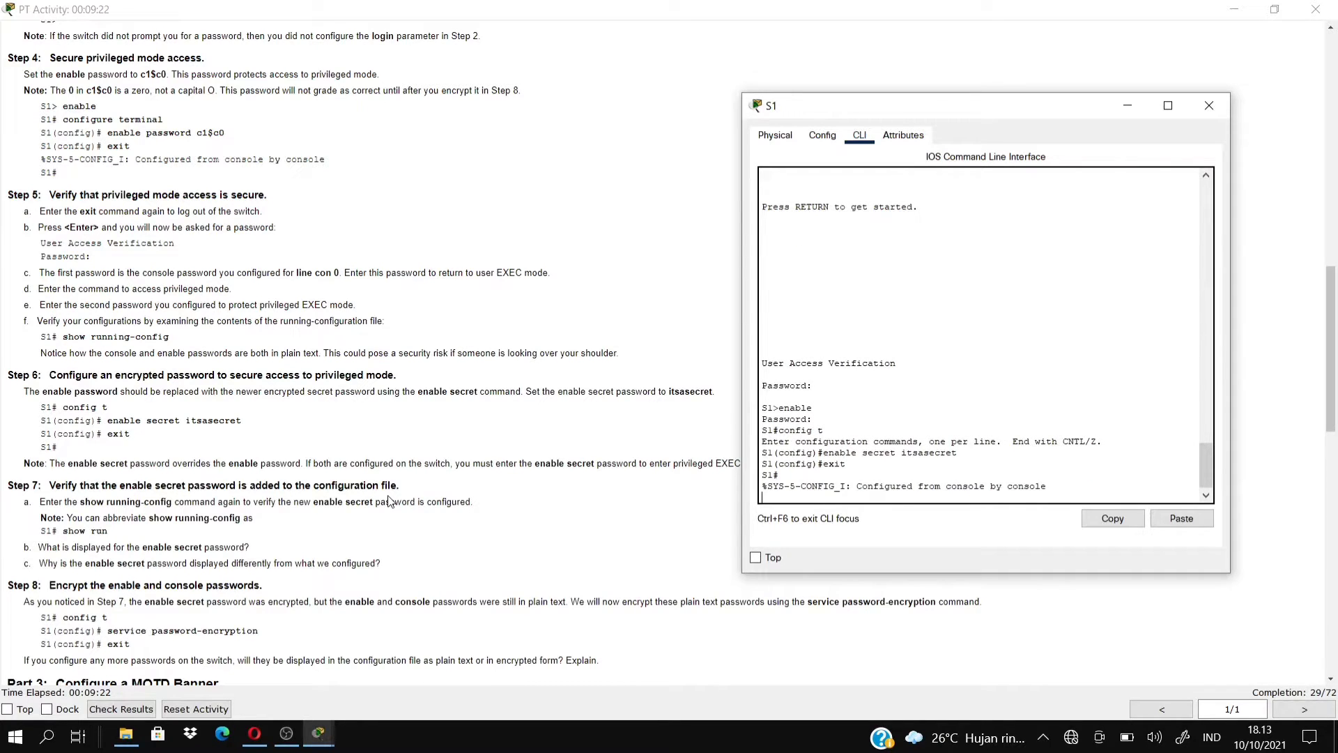
pyautogui.press('Return')
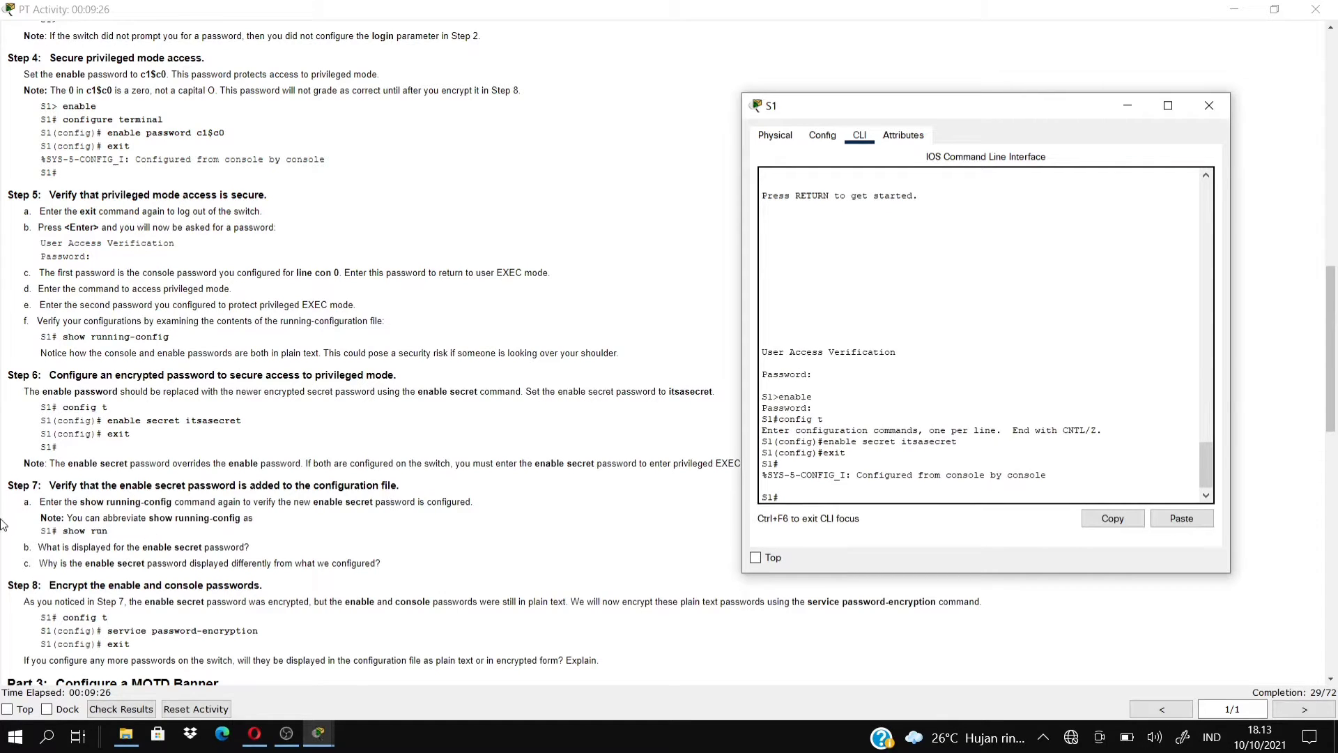
pyautogui.click(108, 488)
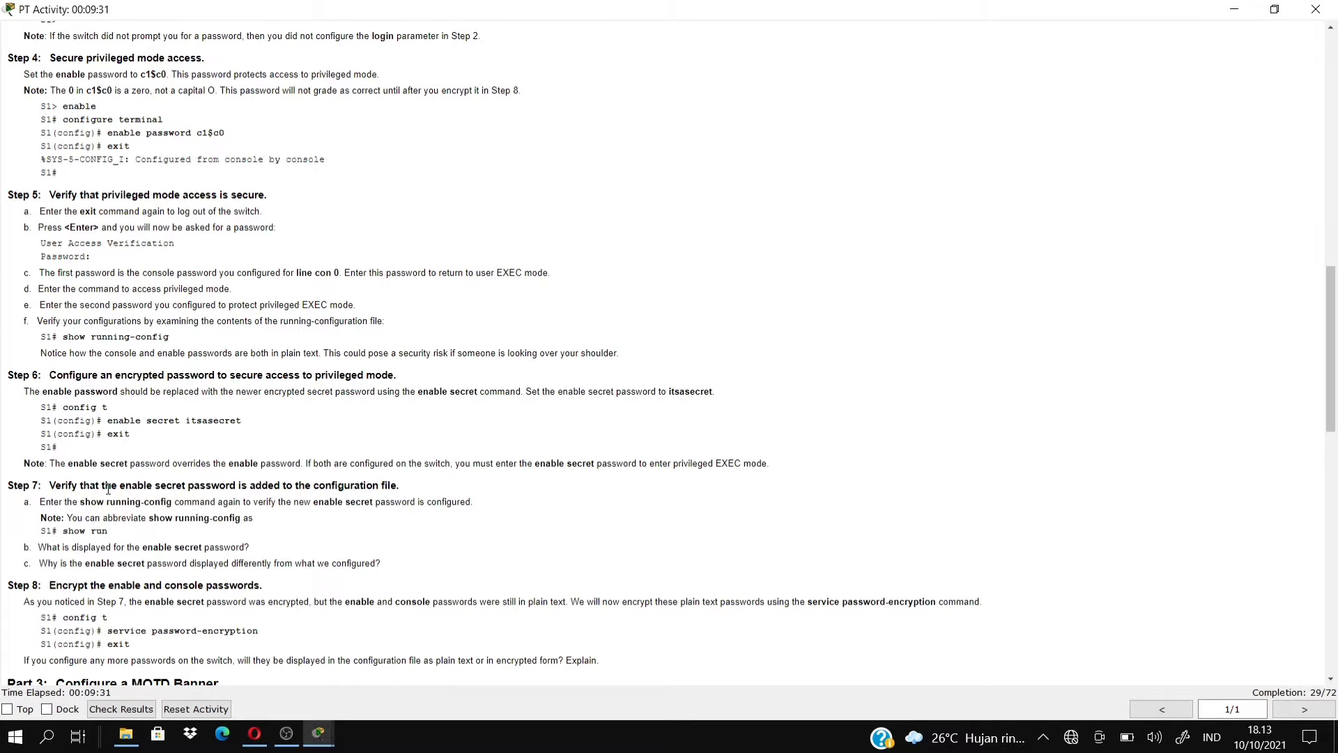
# Run show run on S1 and page through the configuration to its end.
pyautogui.moveTo(1331, 279); pyautogui.dragTo(1335, 394)
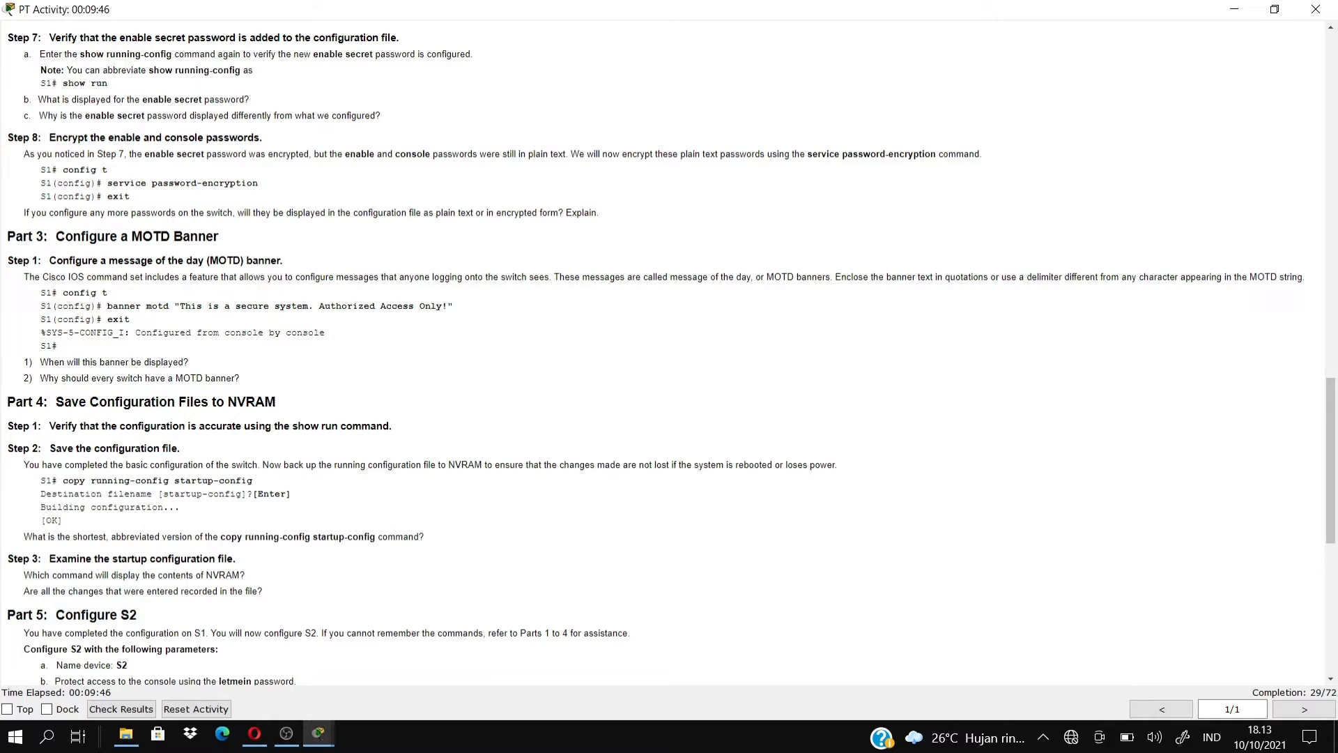
pyautogui.moveTo(318, 733)
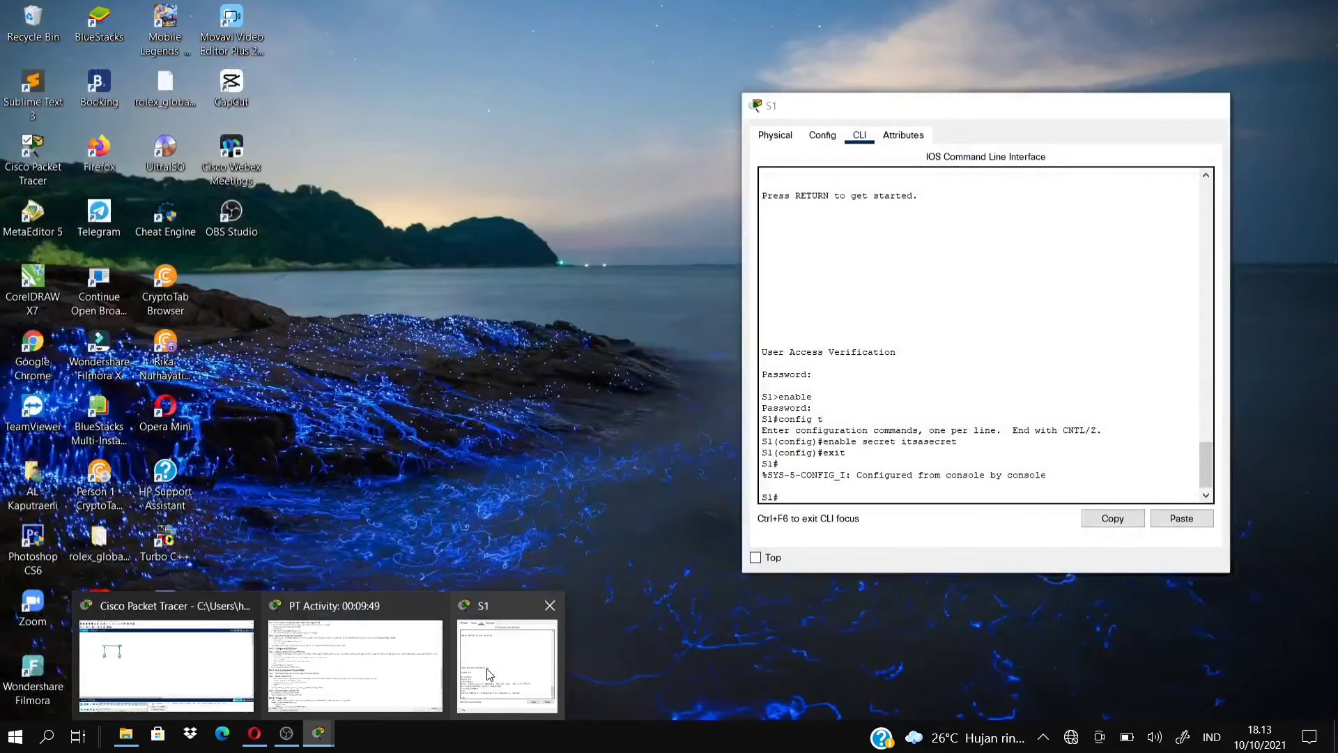
pyautogui.click(491, 669)
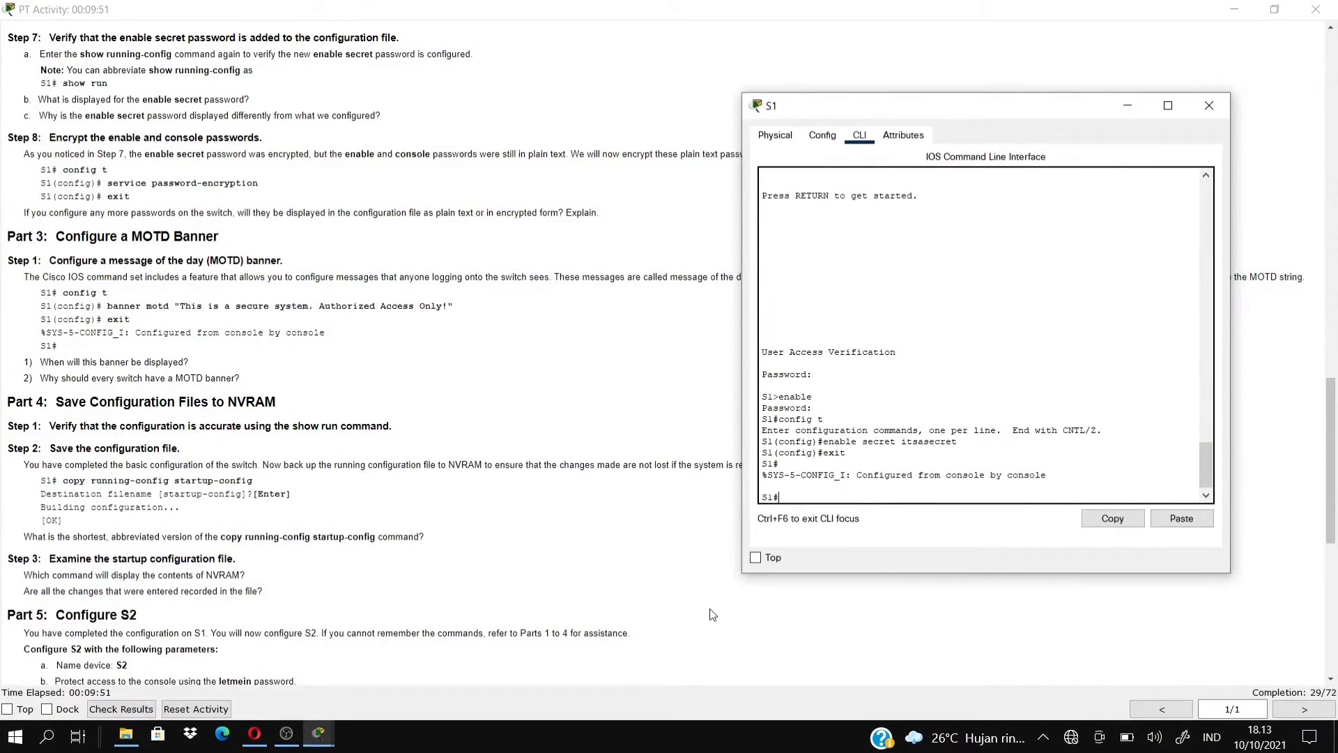
pyautogui.write('show run')
pyautogui.press('Return')
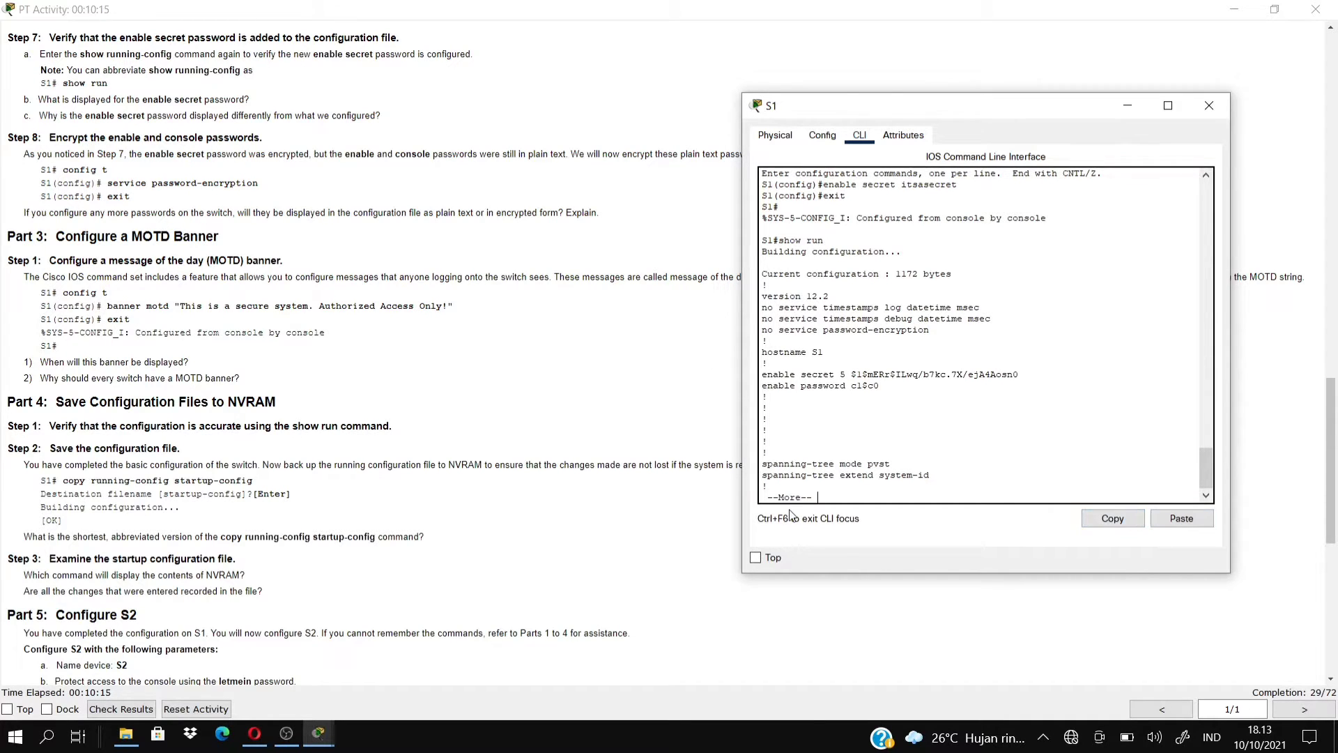
pyautogui.press('Return')
pyautogui.press('Return')
pyautogui.press('Return')
pyautogui.press('Return')
pyautogui.press('Return')
pyautogui.press('Return')
pyautogui.press('Return')
pyautogui.press('Return')
pyautogui.press('Return')
pyautogui.press('Return')
pyautogui.press('Return')
pyautogui.press('Return')
pyautogui.press('Return')
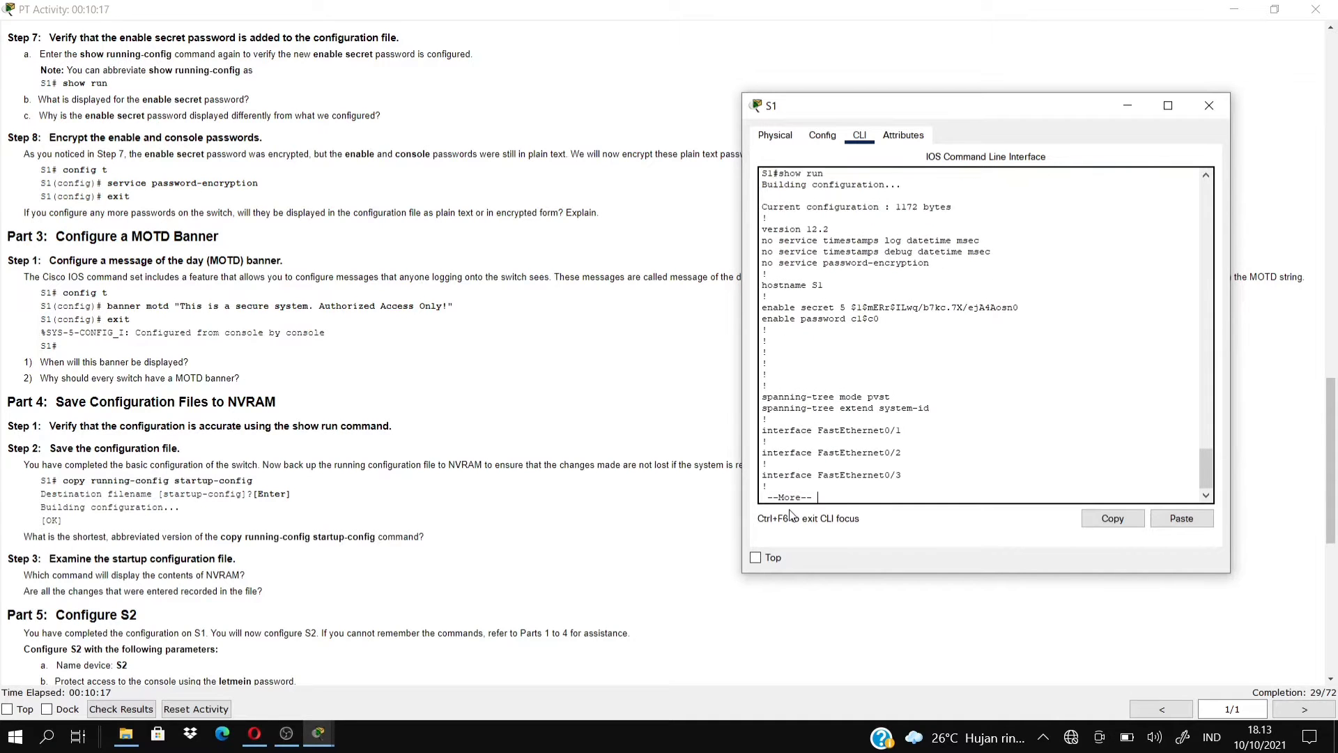
pyautogui.press('Return')
pyautogui.press('Return')
pyautogui.press('Return')
pyautogui.press('Return')
pyautogui.press('Return')
pyautogui.press('Return')
pyautogui.press('Return')
pyautogui.press('Return')
pyautogui.press('Return')
pyautogui.press('Return')
pyautogui.press('Return')
pyautogui.press('Return')
pyautogui.press('Return')
pyautogui.press('Return')
pyautogui.press('Return')
pyautogui.press('Return')
pyautogui.press('Return')
pyautogui.press('Return')
pyautogui.press('Return')
pyautogui.press('Return')
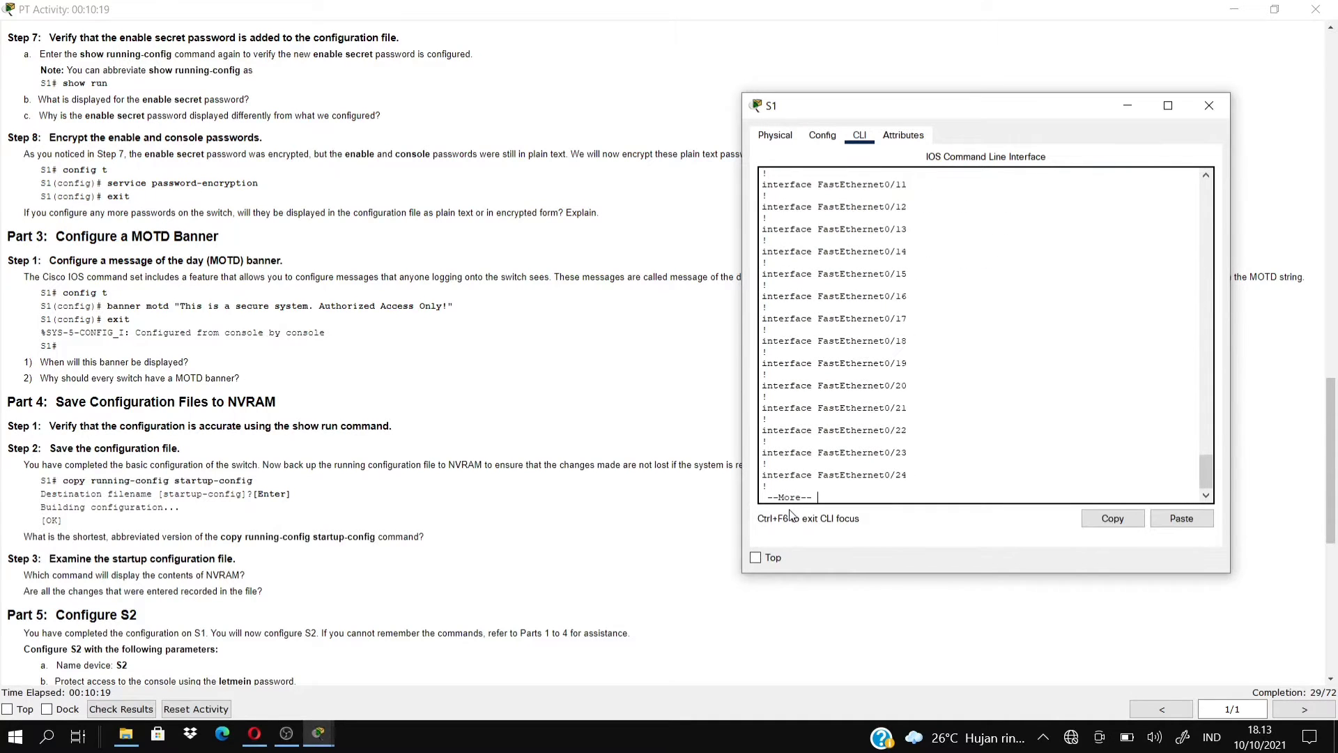
pyautogui.press('Return')
pyautogui.press('Return')
pyautogui.press('Return')
pyautogui.press('Return')
pyautogui.press('Return')
pyautogui.press('Return')
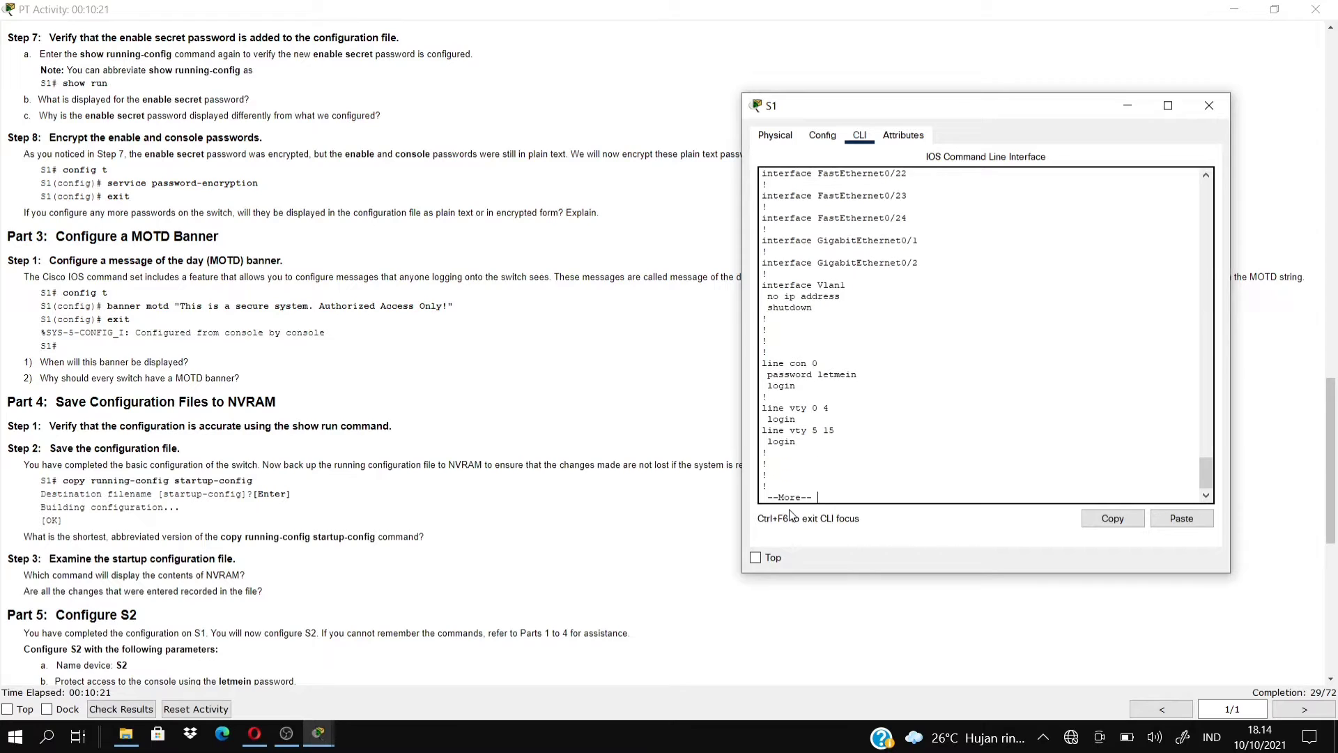
pyautogui.press('Return')
pyautogui.press('Return')
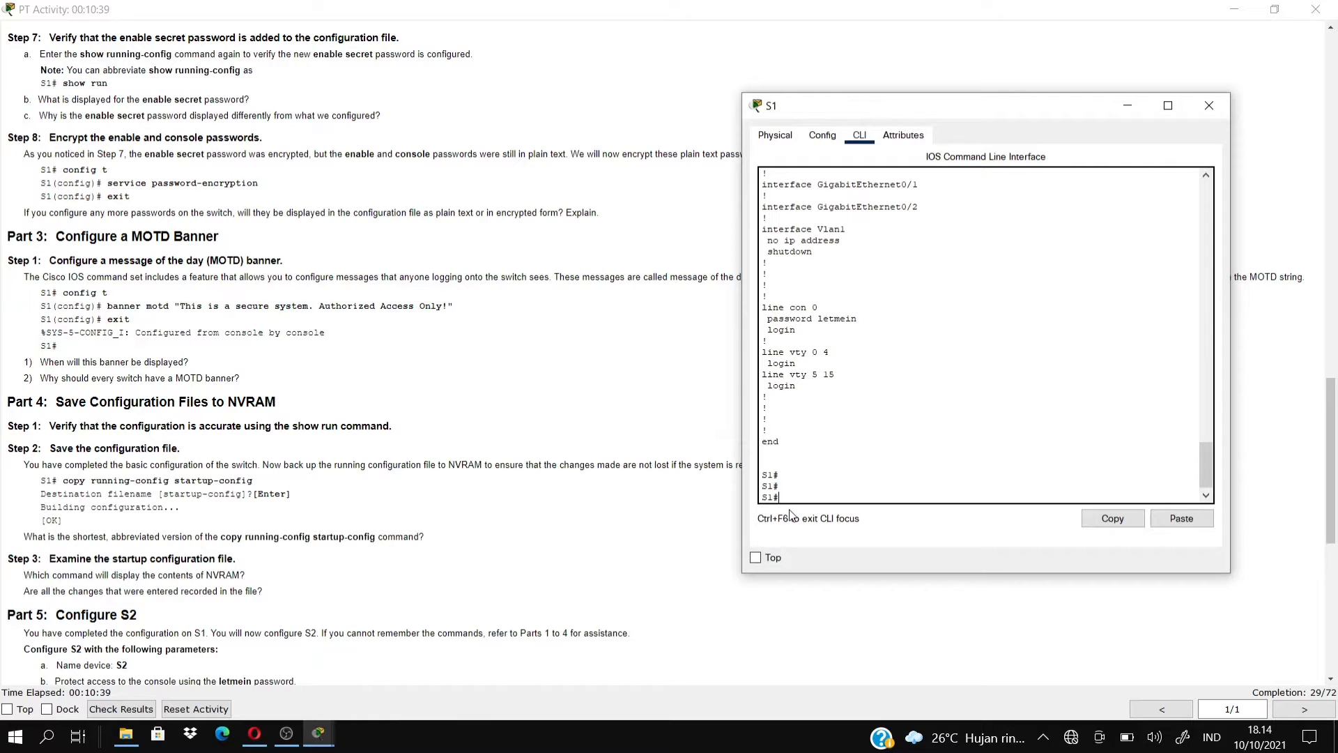
# Apply service password-encryption on S1 in global configuration, then exit back to S1#.
pyautogui.write('conf t')
pyautogui.press('Return')
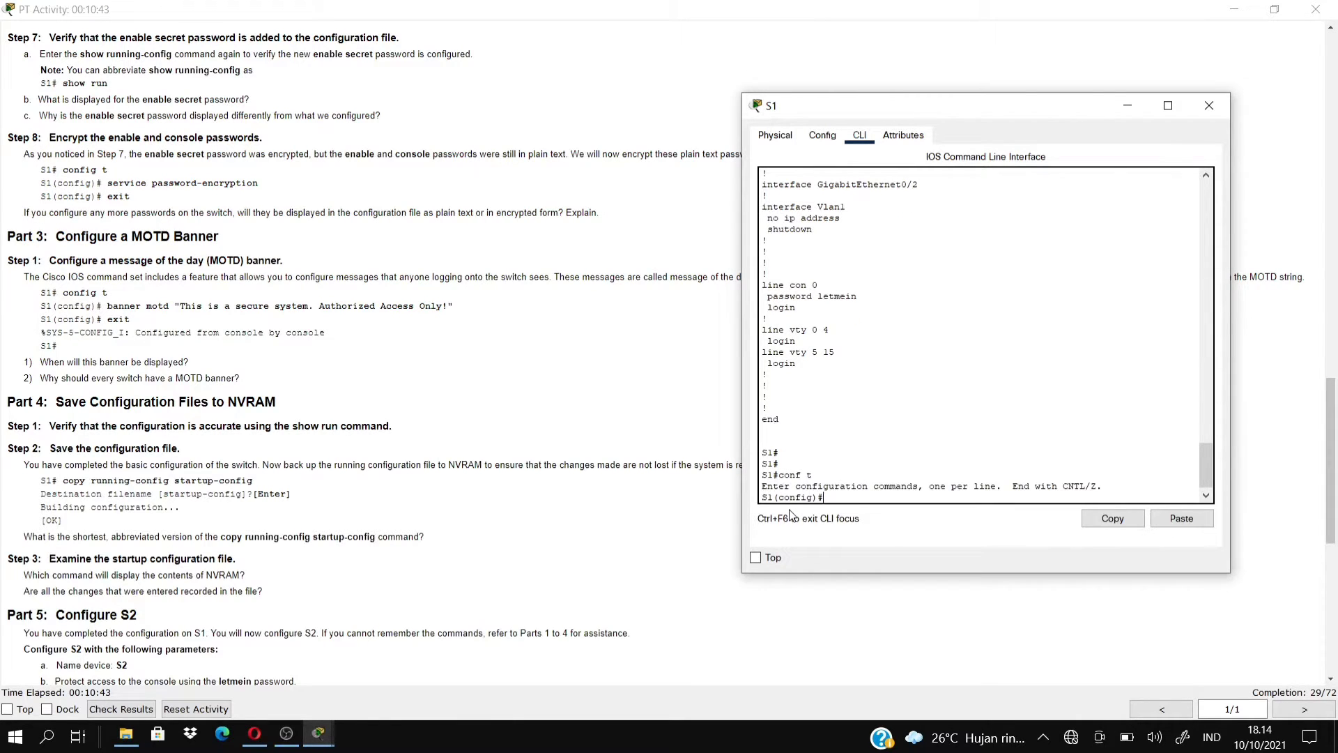
pyautogui.write('service password-ecryption')
pyautogui.press('Return')
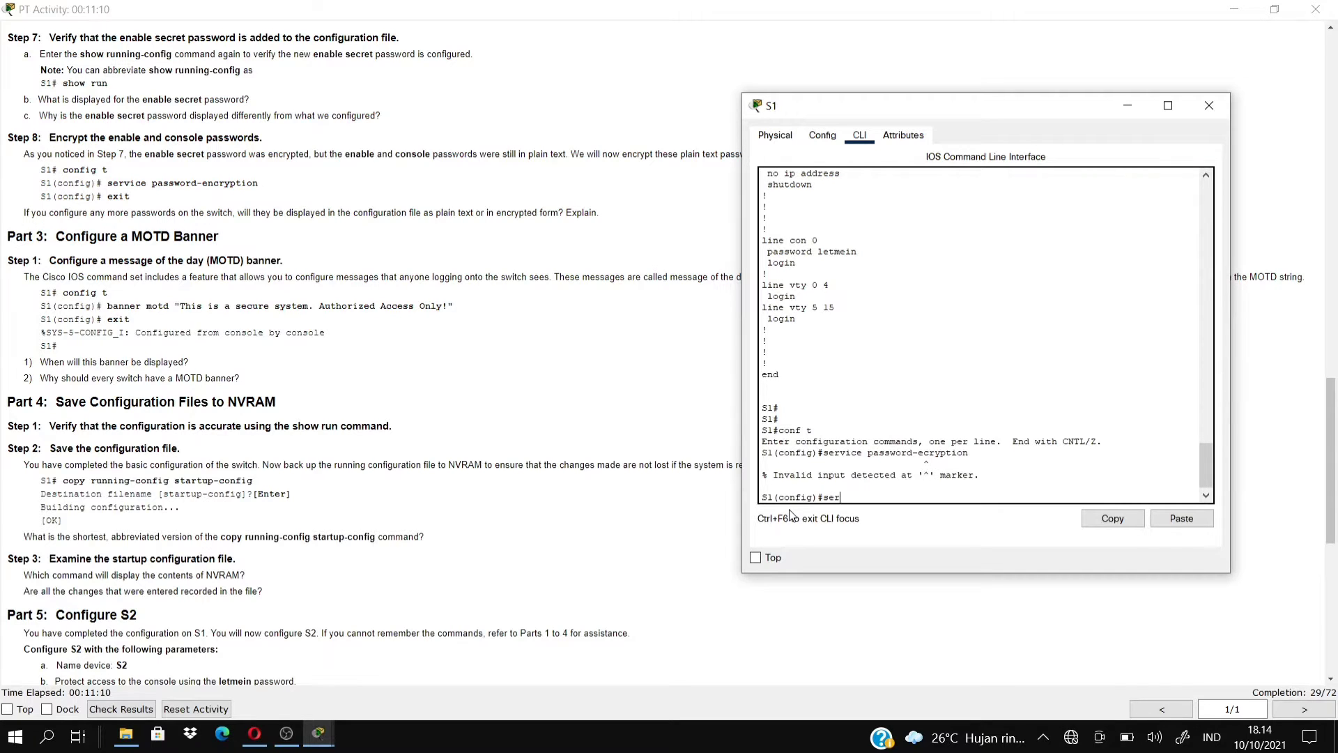
pyautogui.write('service password-encryption')
pyautogui.press('Return')
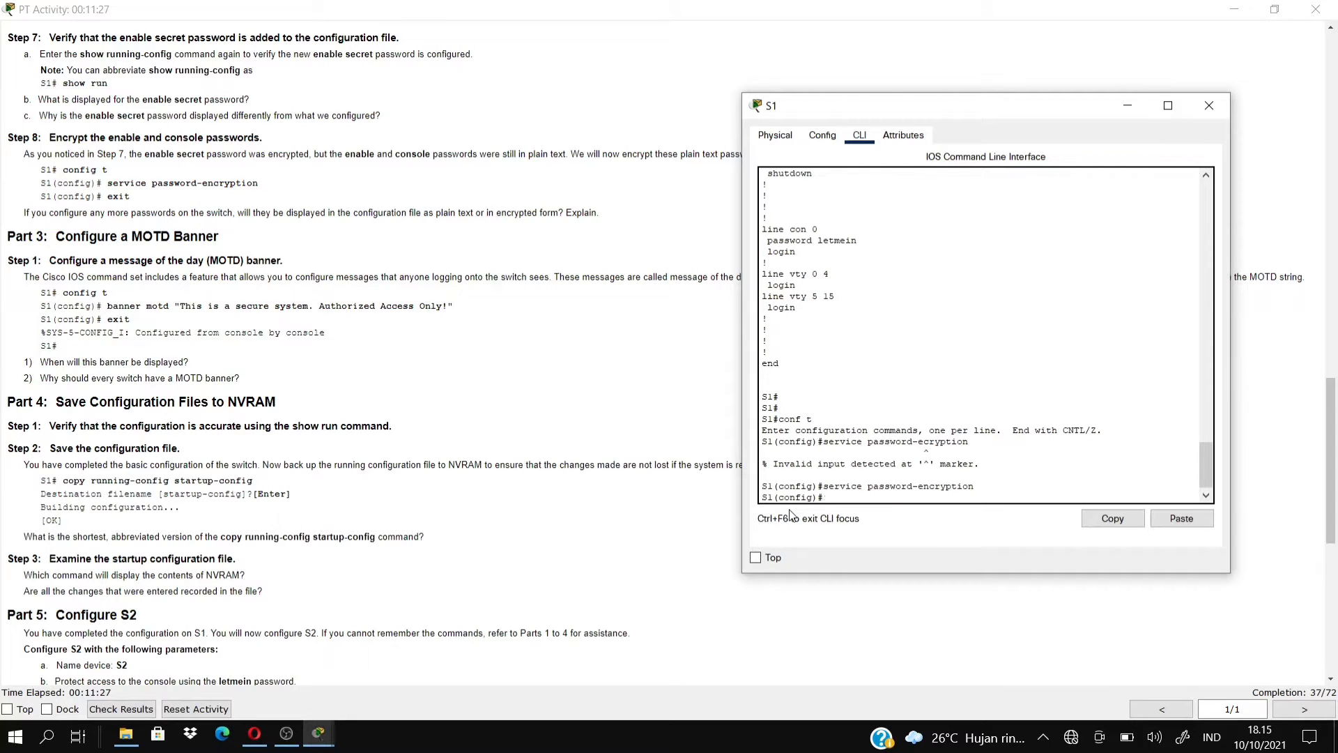
pyautogui.write('exit')
pyautogui.press('Return')
pyautogui.press('Return')
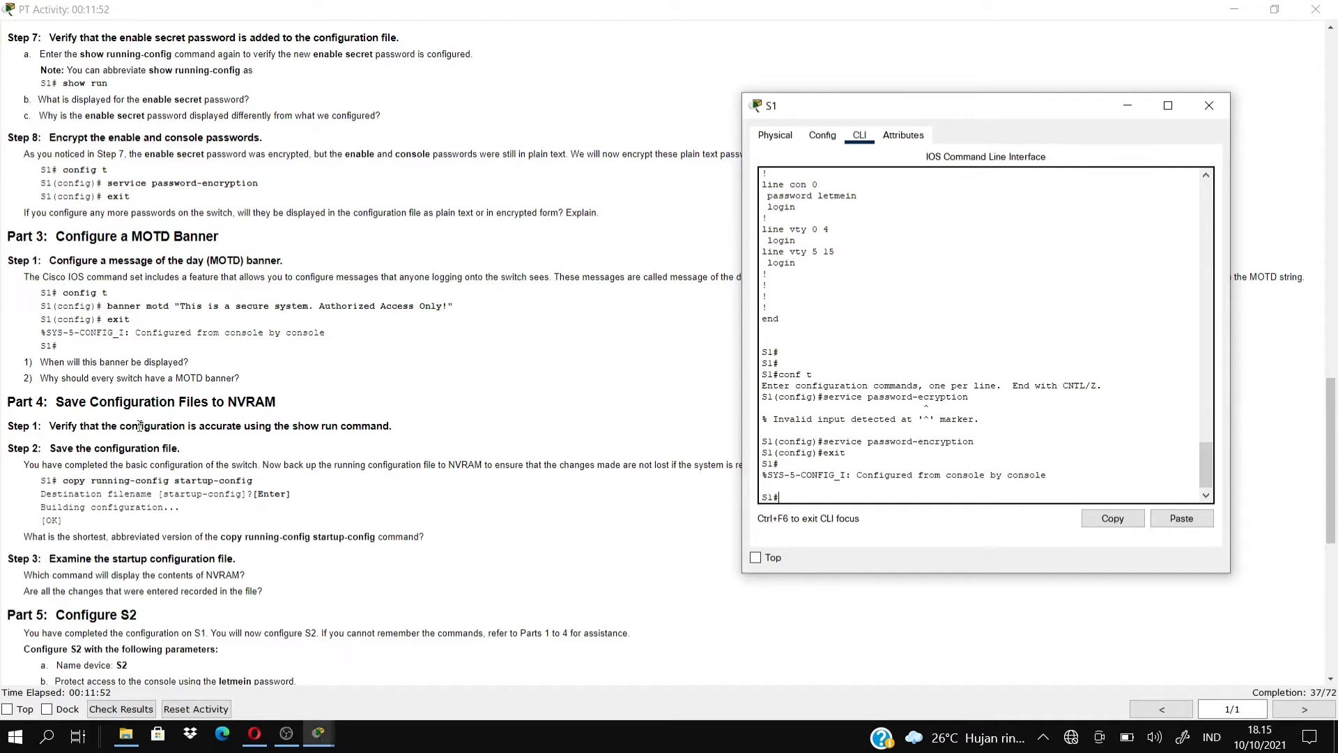
# Set S1's banner motd to 'This is a secure system. Authorized Access Only!' and exit to S1#.
pyautogui.write('onf t')
pyautogui.press('Return')
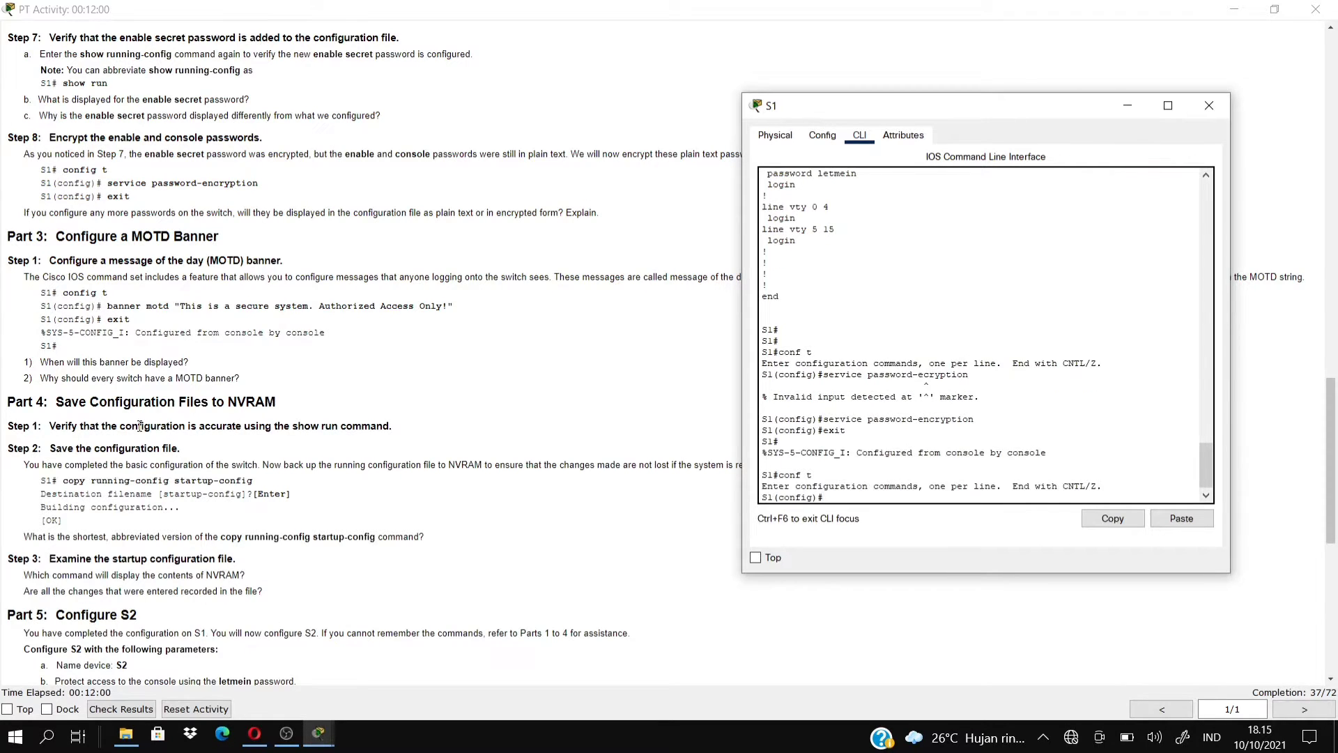
pyautogui.write('banner')
pyautogui.write(' motd')
pyautogui.write('***')
pyautogui.press('BackSpace')
pyautogui.press('BackSpace')
pyautogui.write('This is a secure system')
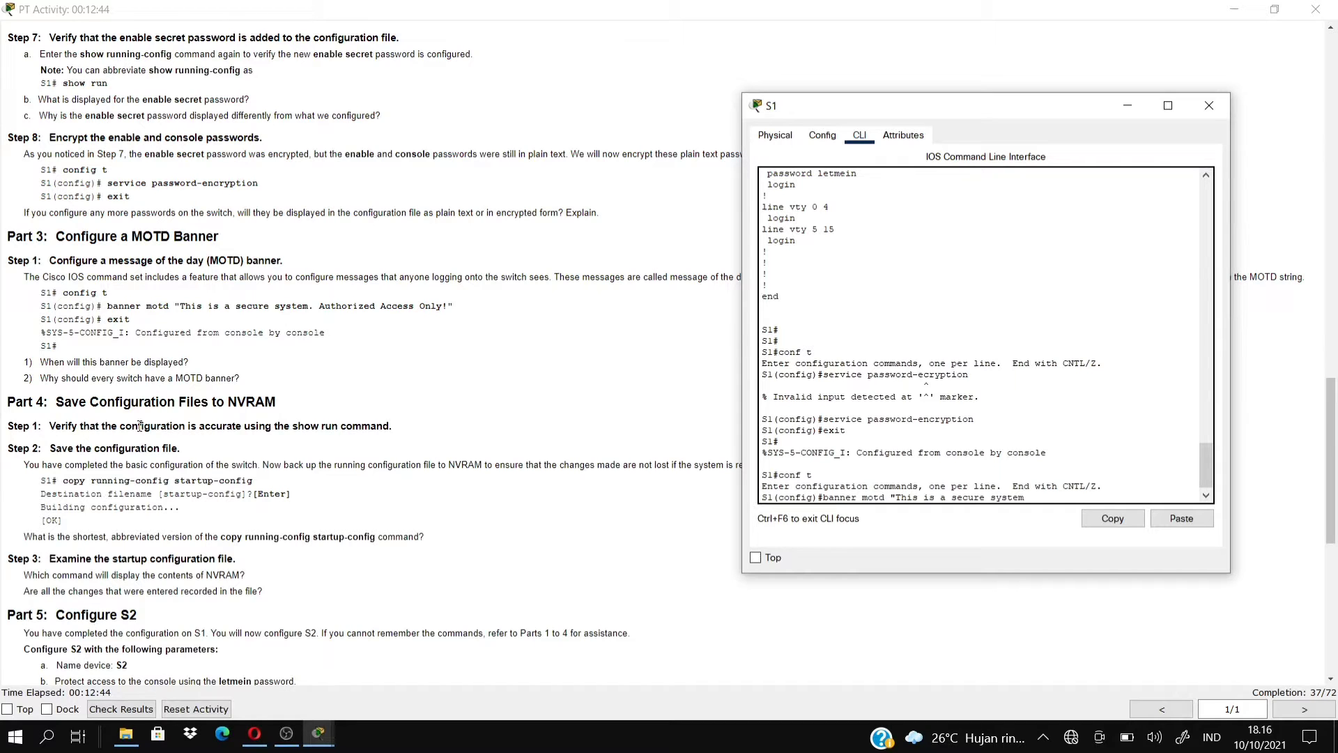
pyautogui.write('.')
pyautogui.write(' Auth')
pyautogui.write('orize')
pyautogui.write('A')
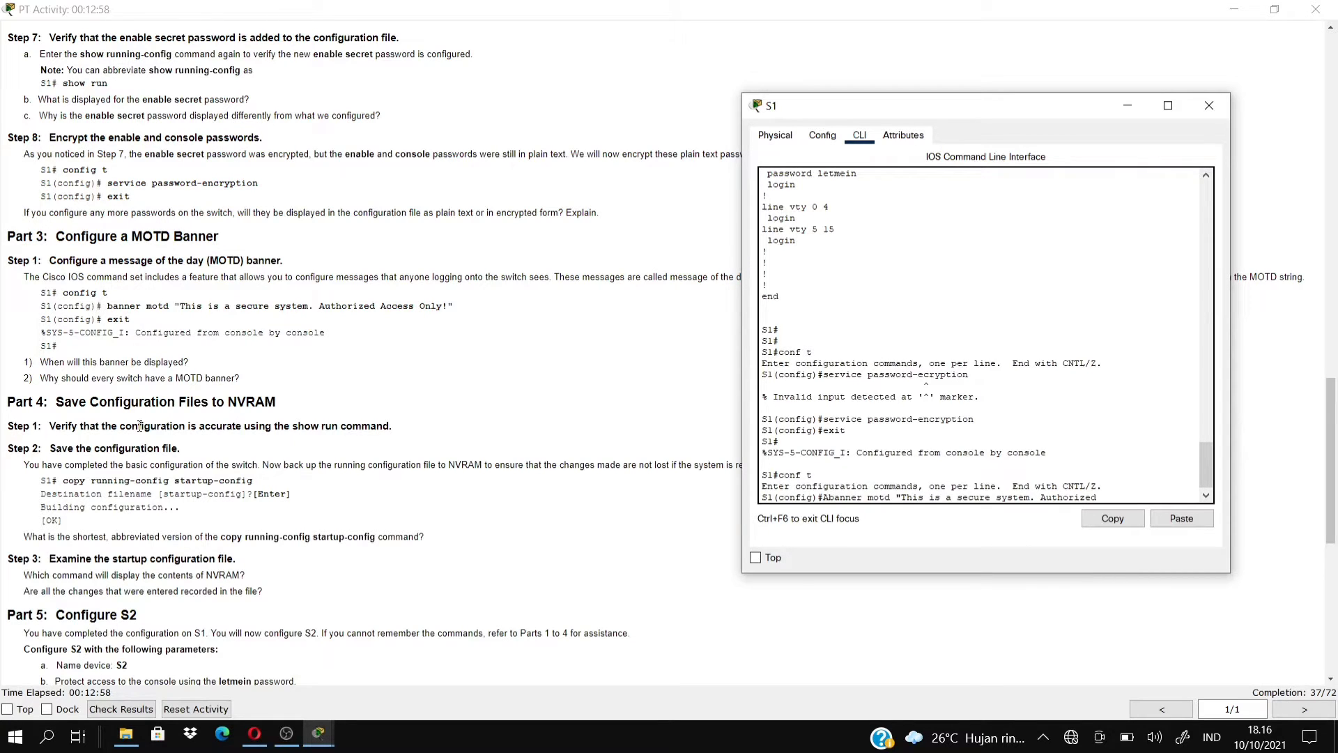
pyautogui.press('BackSpace')
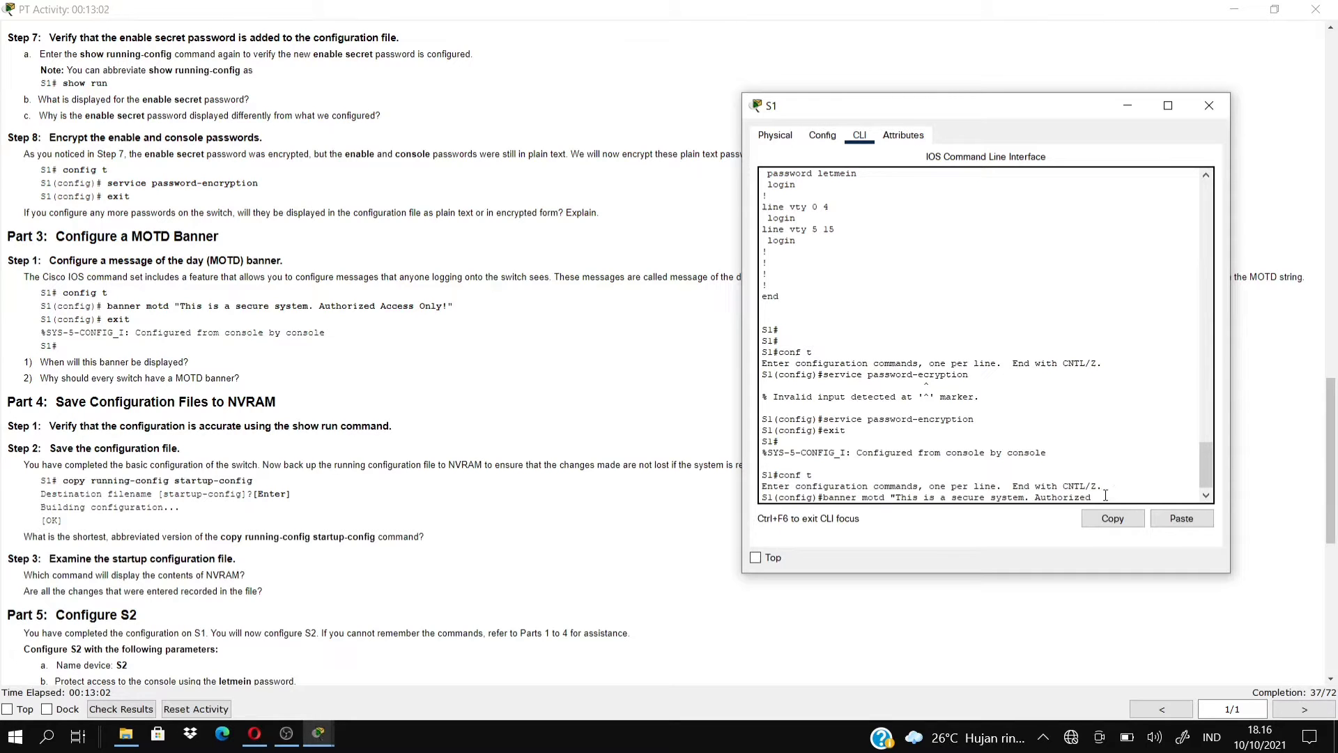
pyautogui.write('A')
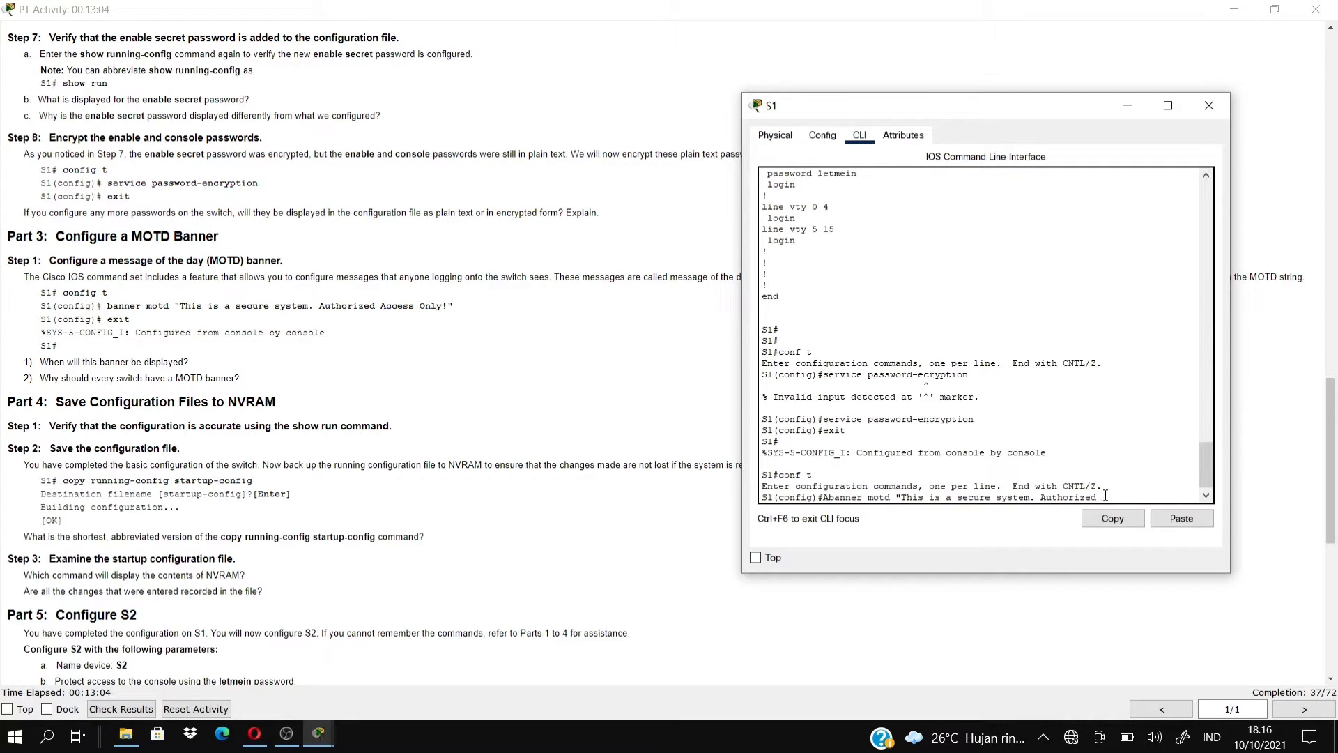
pyautogui.write('cces On')
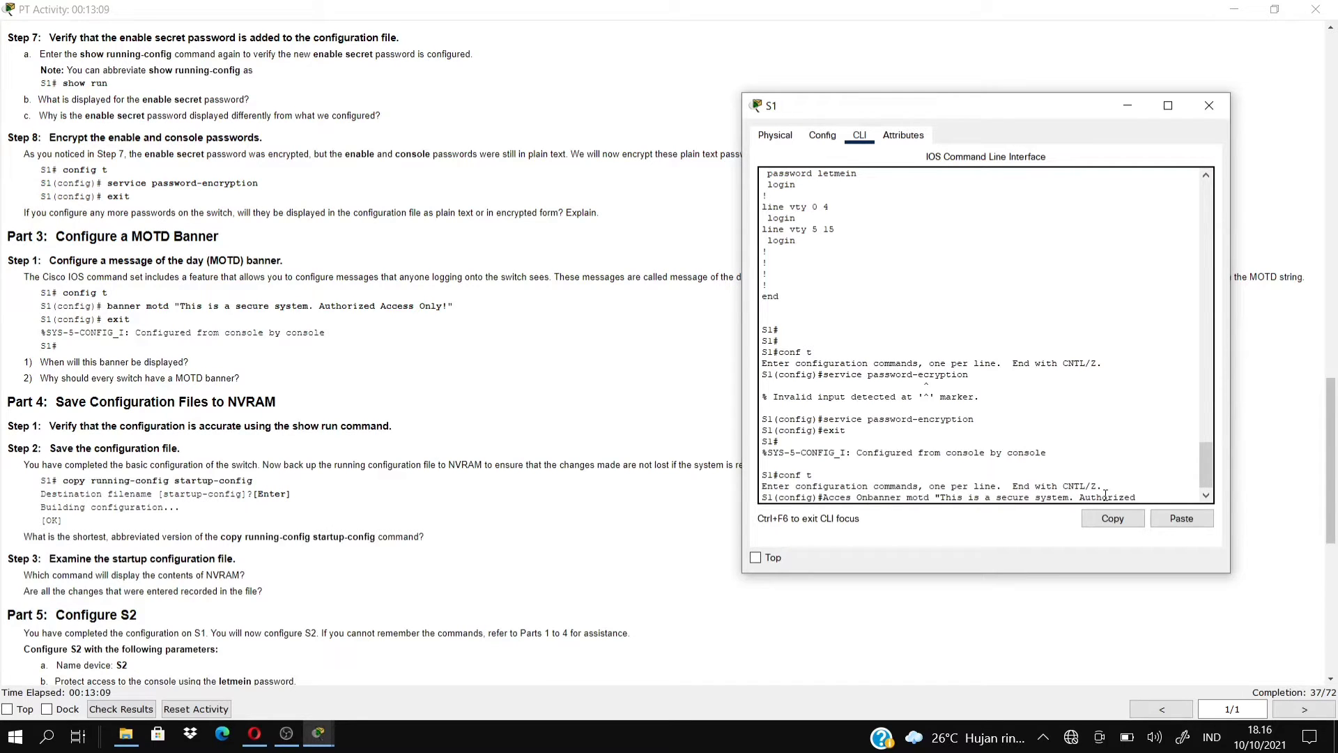
pyautogui.write('ly')
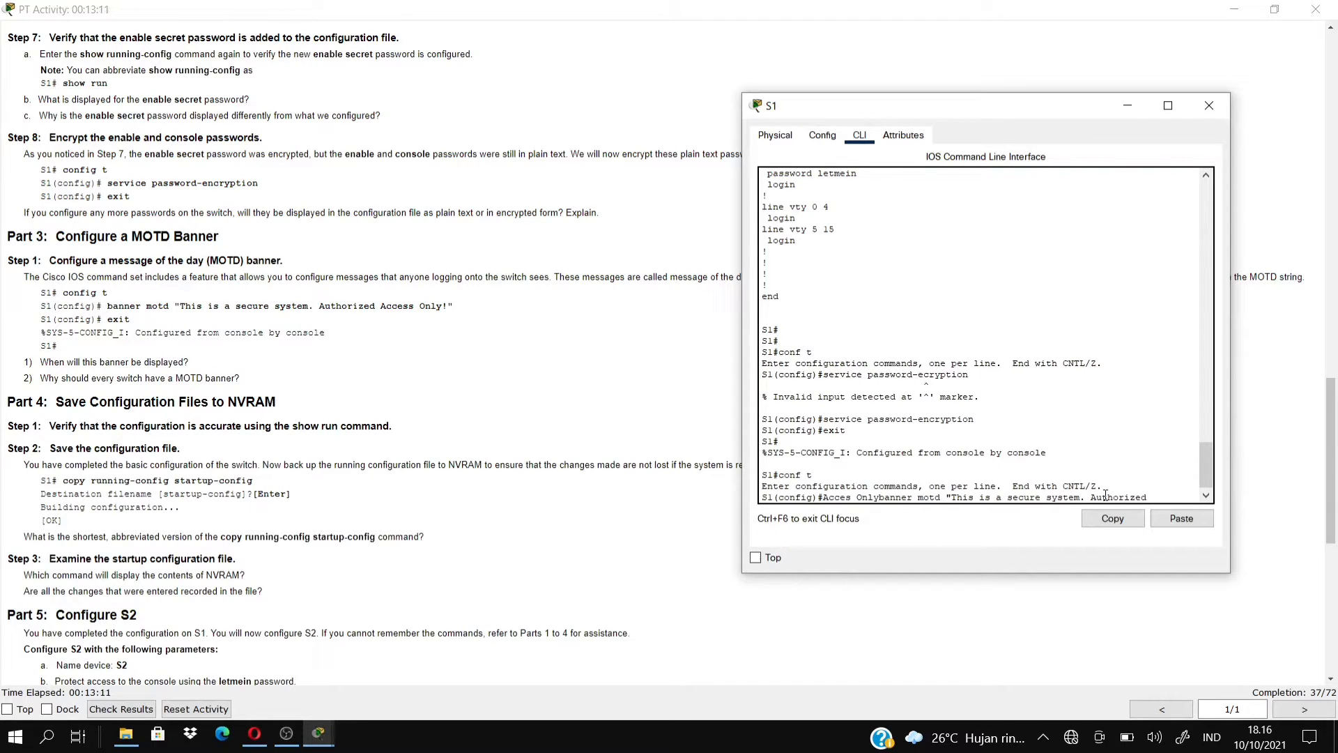
pyautogui.write('!')
pyautogui.press('BackSpace')
pyautogui.press('BackSpace')
pyautogui.press('BackSpace')
pyautogui.press('BackSpace')
pyautogui.press('BackSpace')
pyautogui.press('BackSpace')
pyautogui.press('BackSpace')
pyautogui.press('BackSpace')
pyautogui.press('BackSpace')
pyautogui.press('BackSpace')
pyautogui.press('BackSpace')
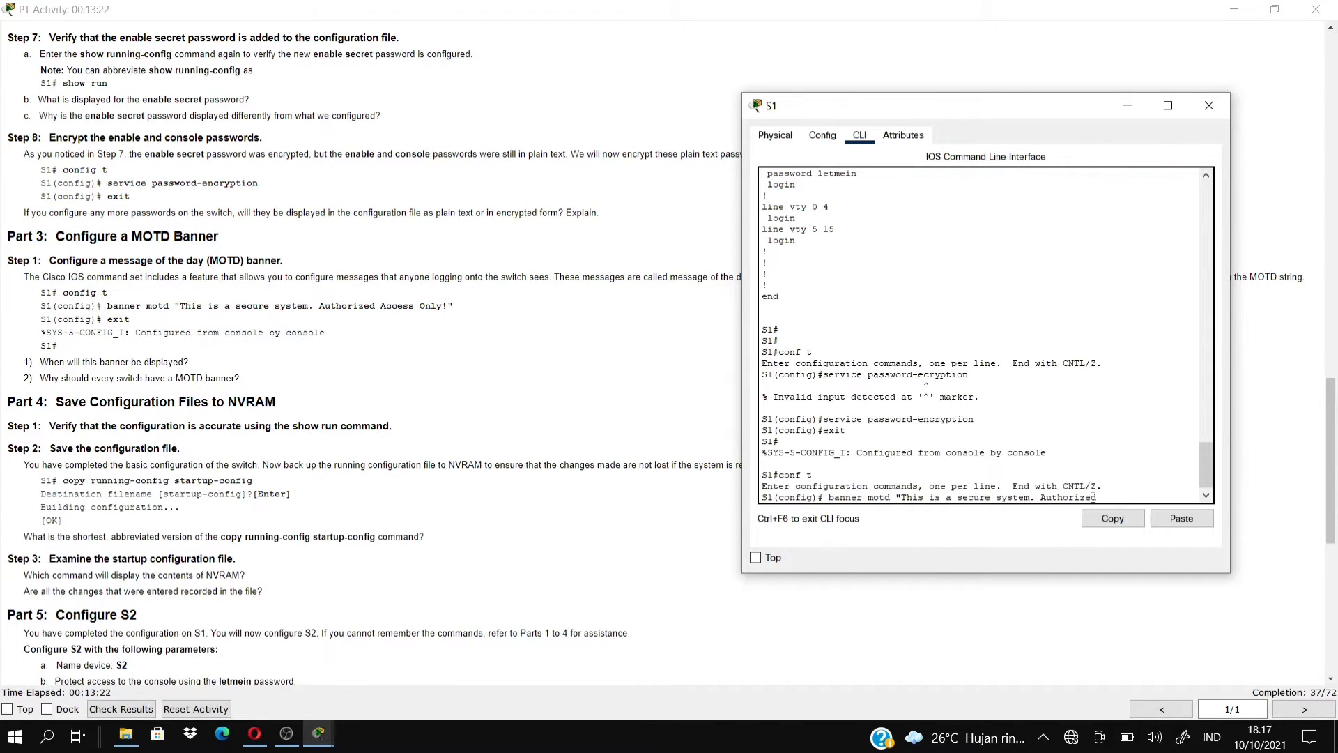
pyautogui.press('BackSpace')
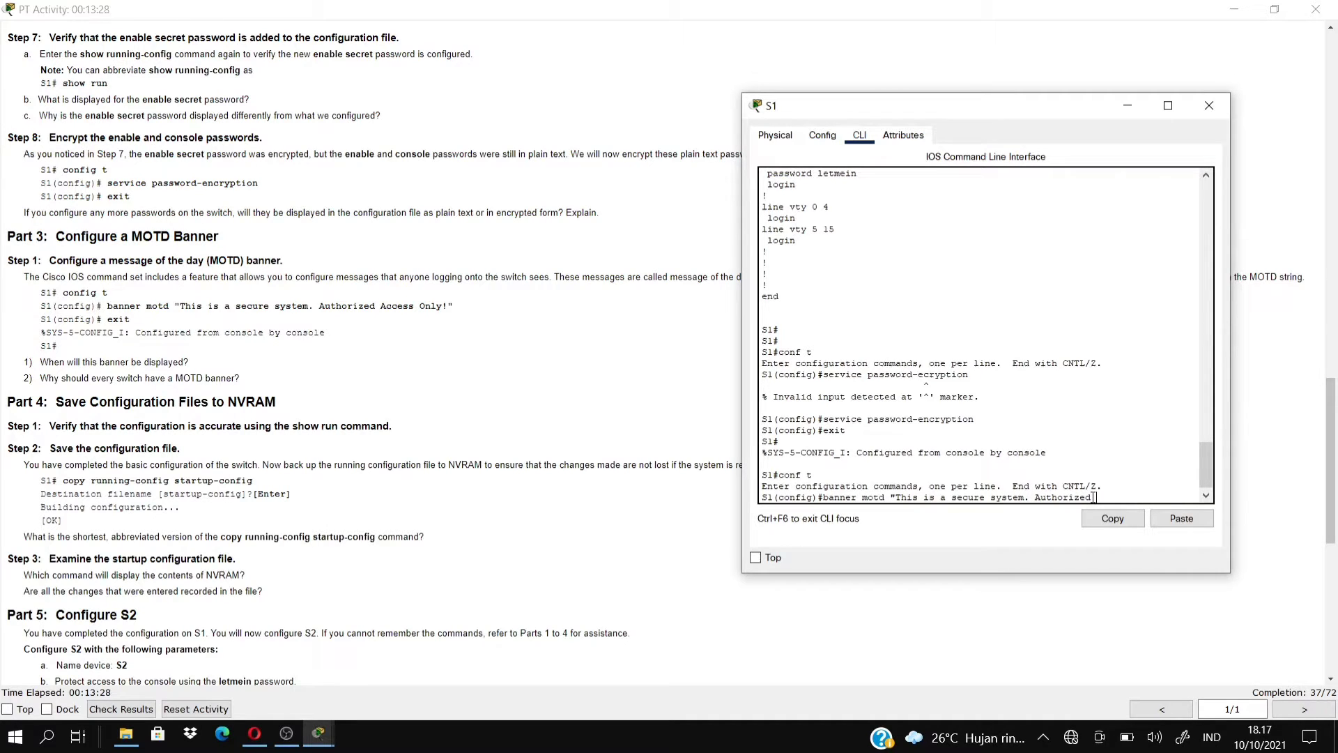
pyautogui.write('Access Only!')
pyautogui.press('Return')
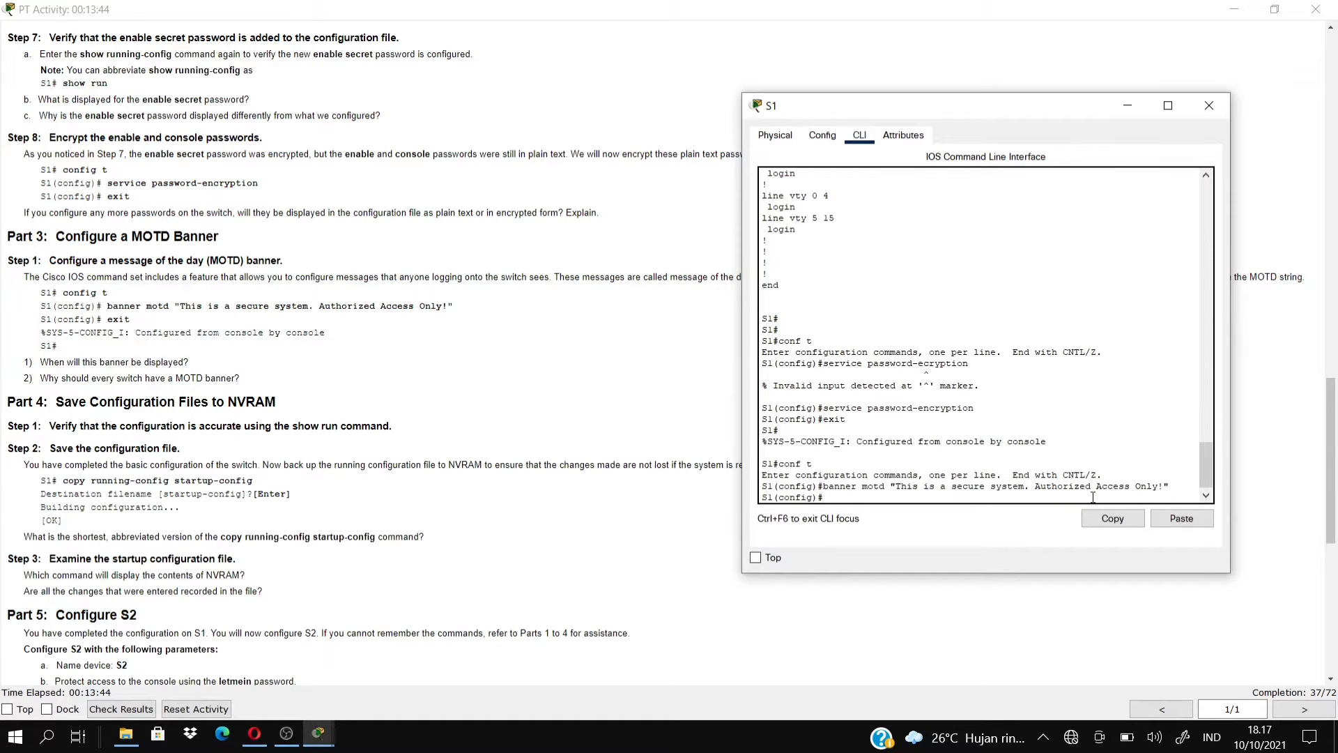
pyautogui.write('exit')
pyautogui.press('Return')
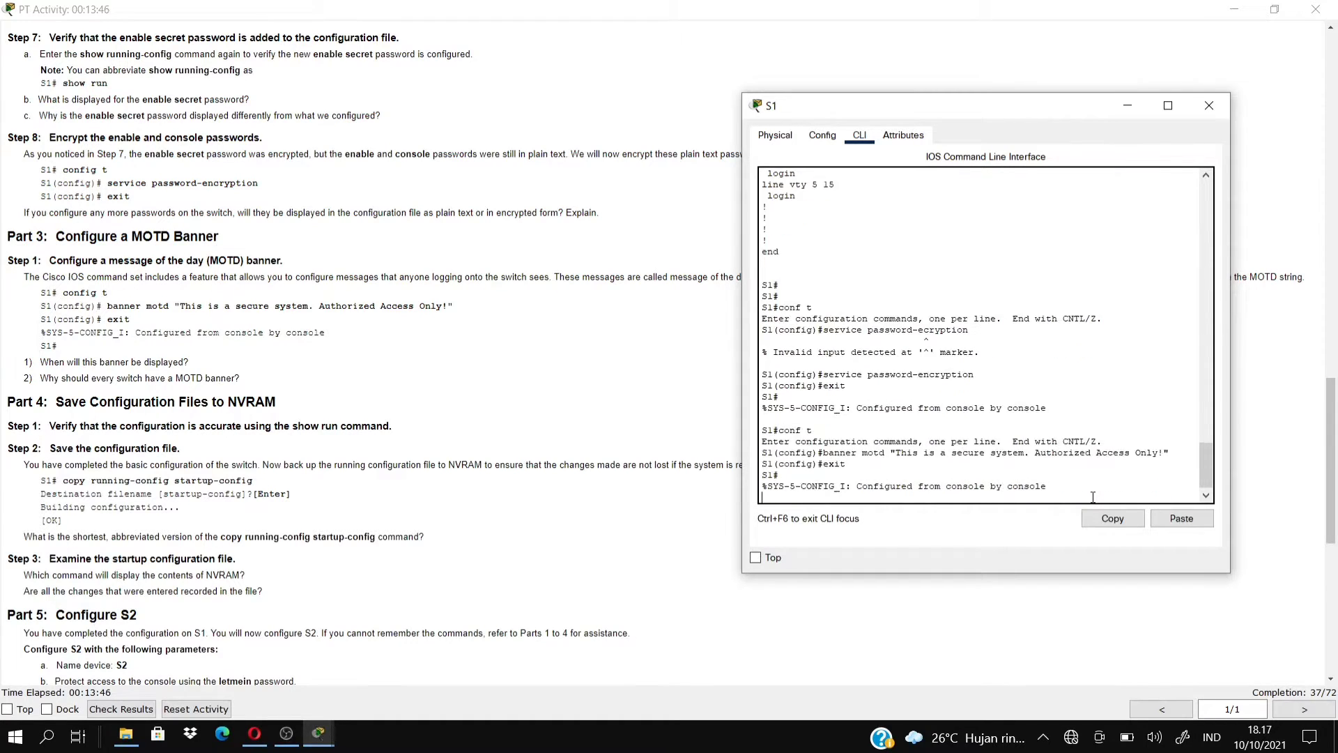
# Run copy running-config startup-config on S1, accepting the default startup-config file name.
pyautogui.press('Return')
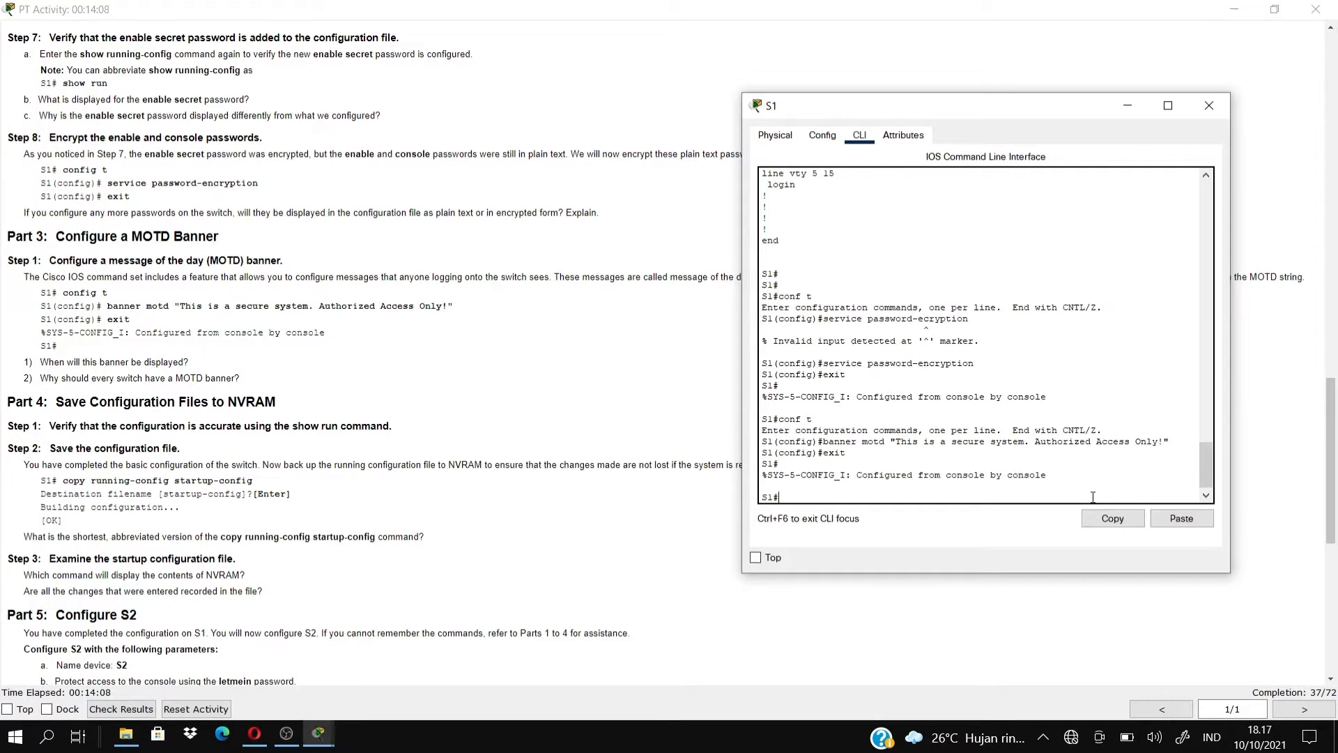
pyautogui.write('opy running-config d')
pyautogui.press('BackSpace')
pyautogui.write('satu')
pyautogui.press('BackSpace')
pyautogui.write('tartup-config')
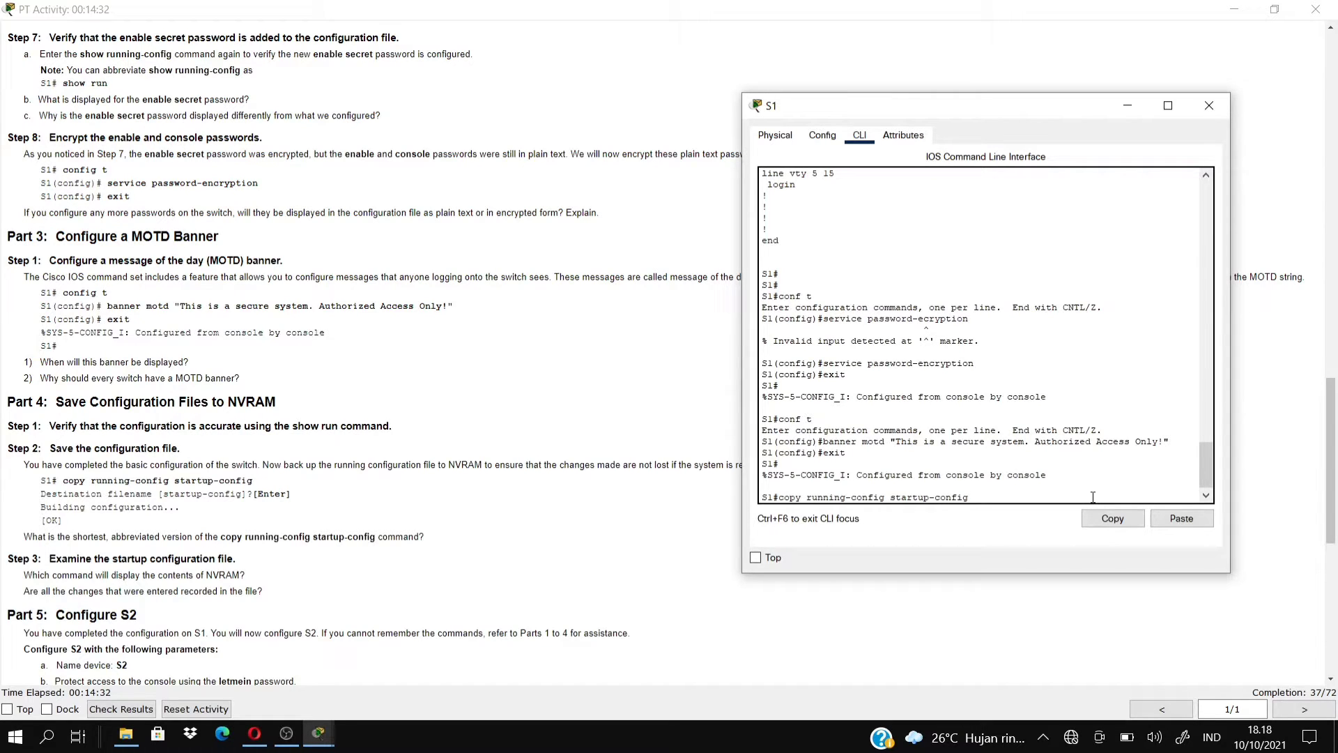
pyautogui.press('Return')
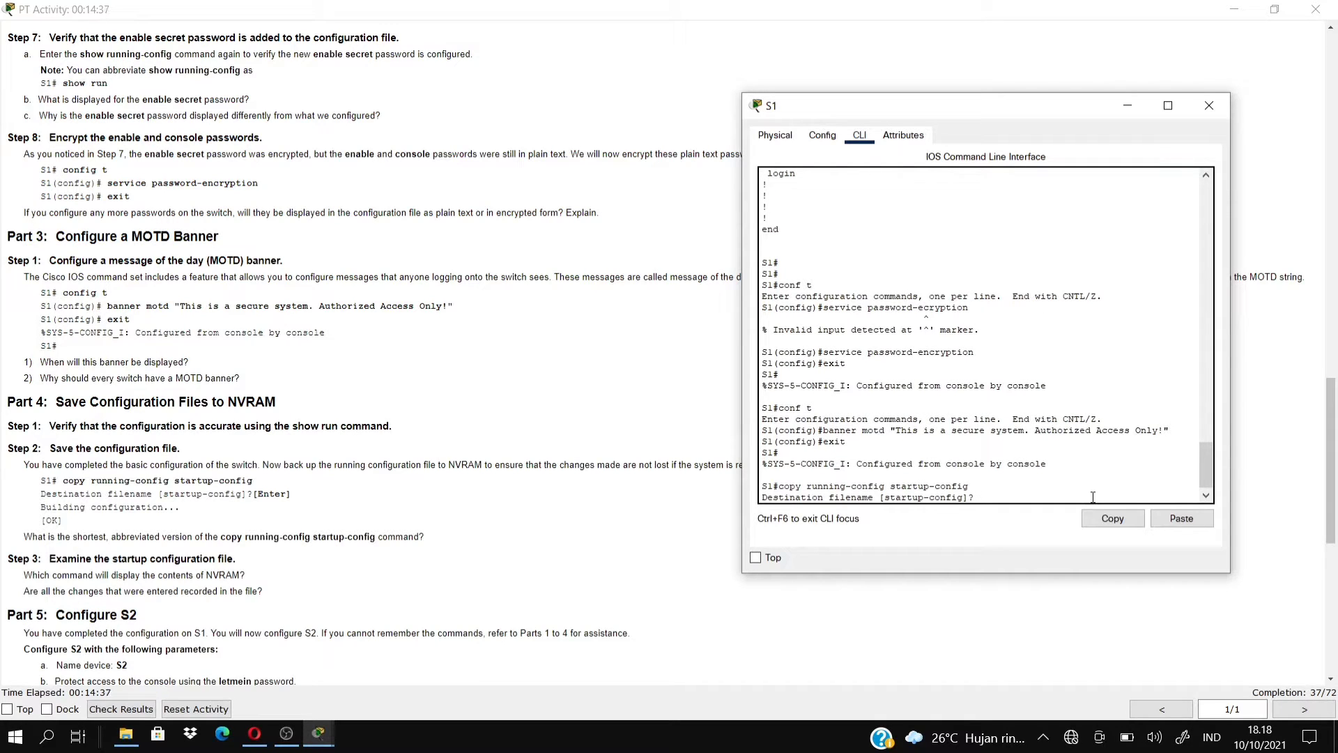
pyautogui.press('Return')
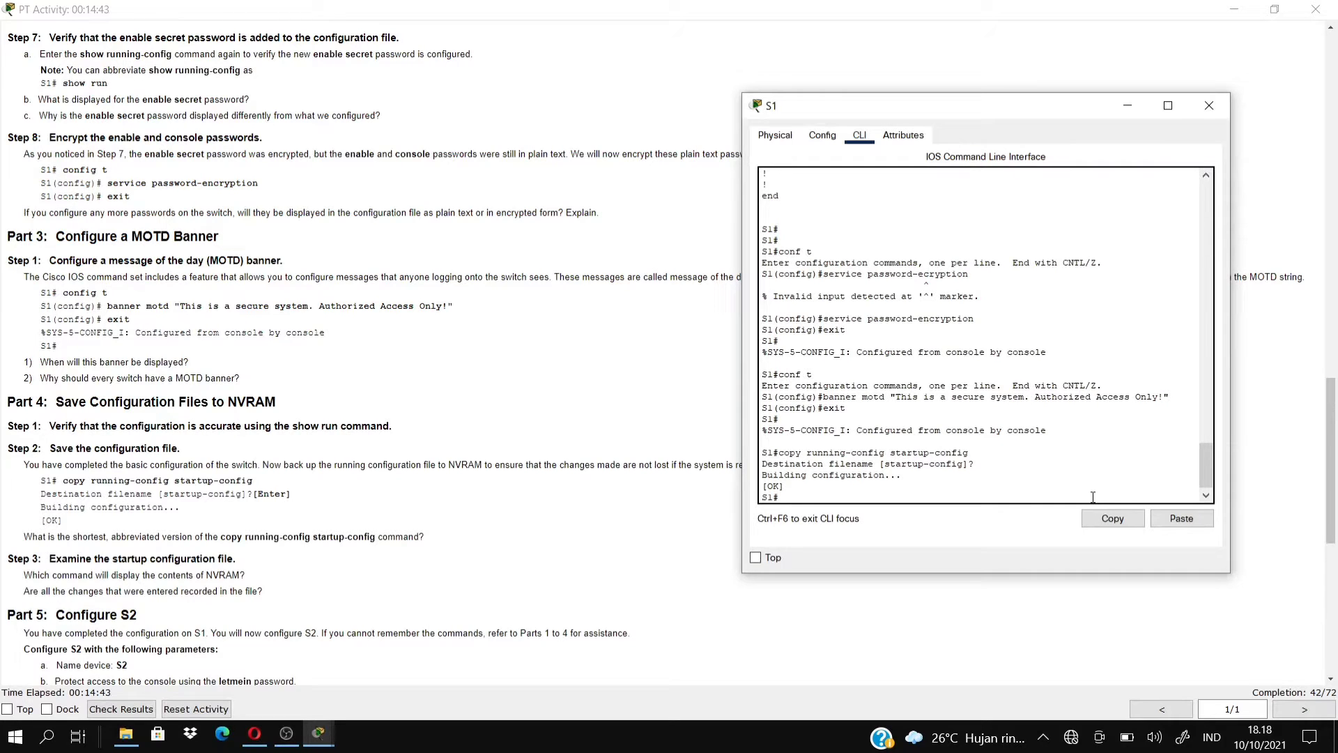
pyautogui.click(309, 514)
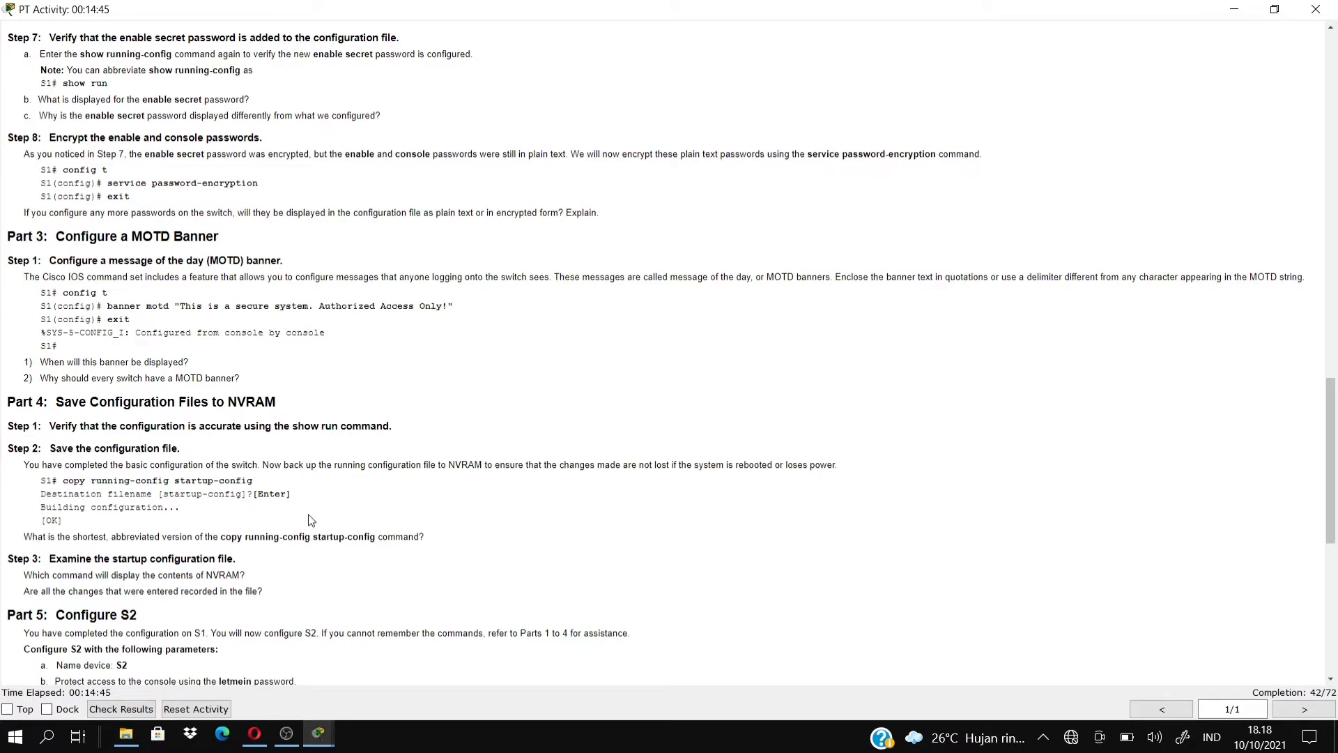
# Scroll the activity instructions down to Part 5, then return to the Packet Tracer topology.
pyautogui.moveTo(1332, 444); pyautogui.dragTo(1337, 570)
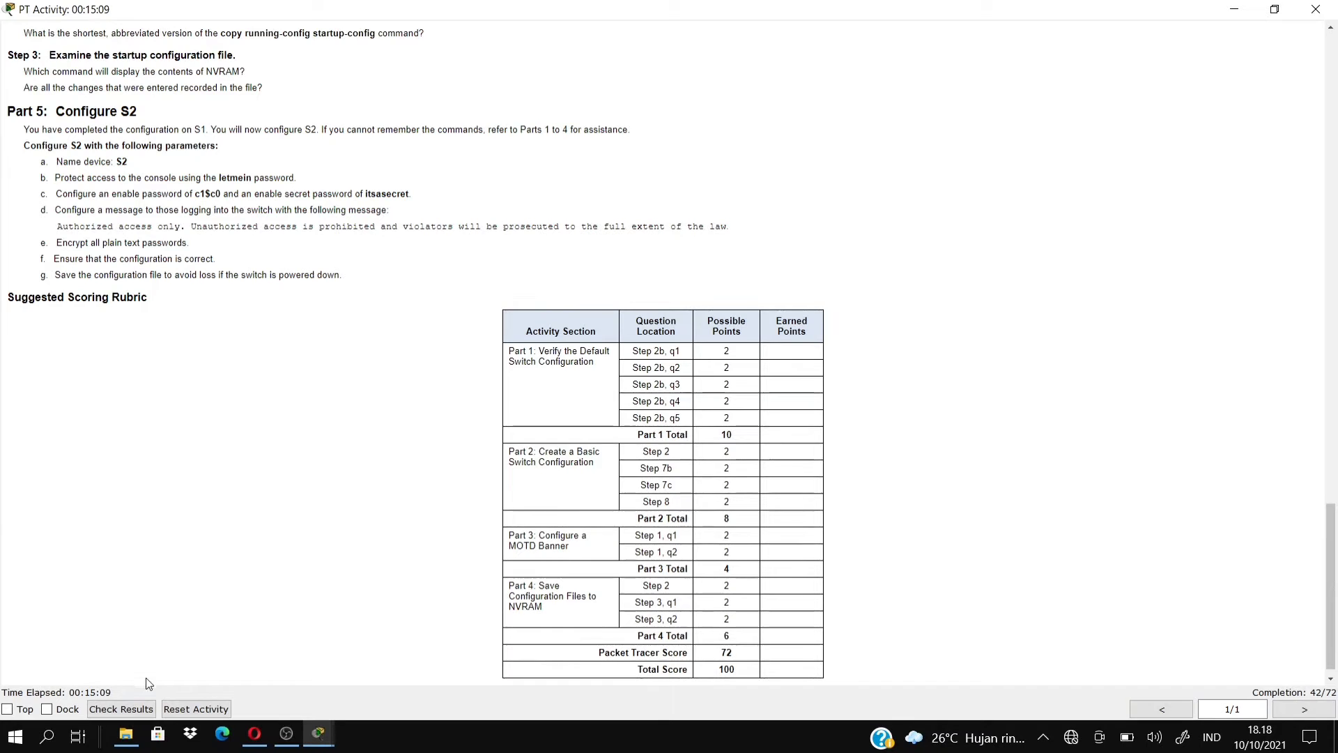
pyautogui.moveTo(319, 732)
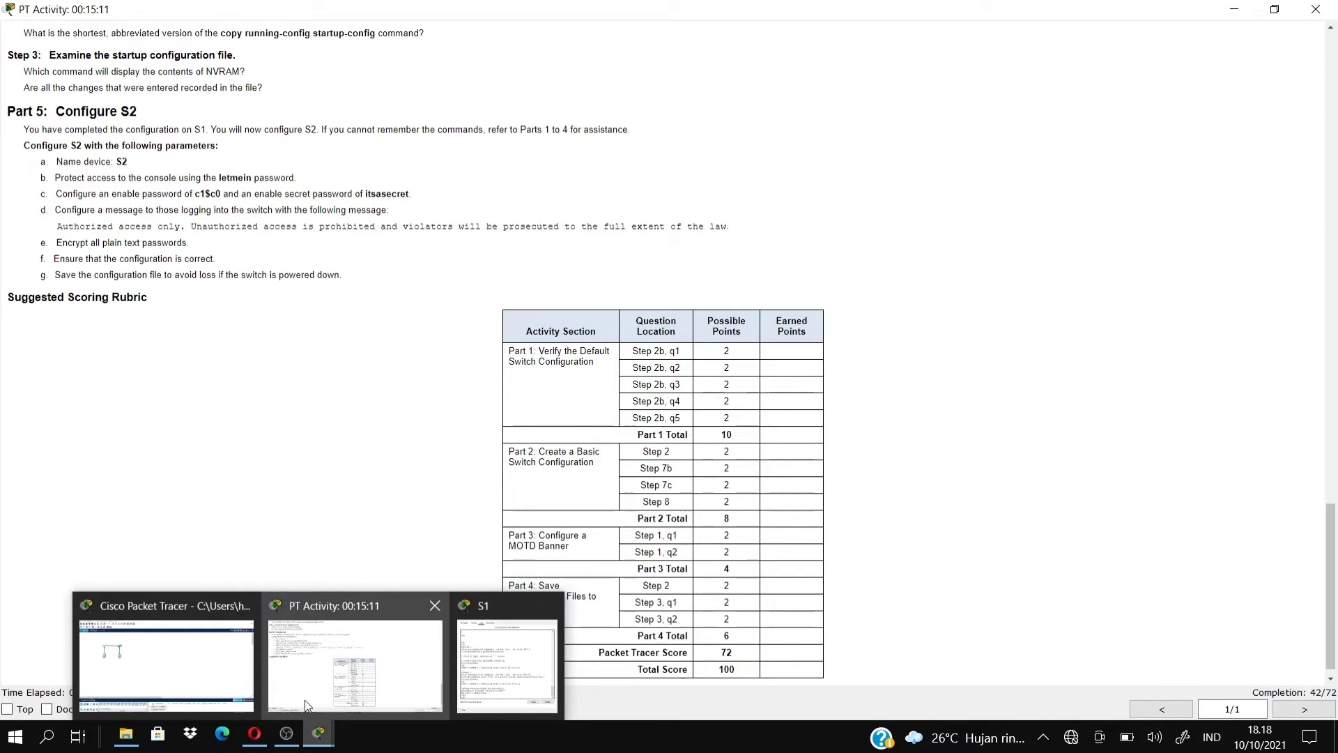
pyautogui.click(232, 674)
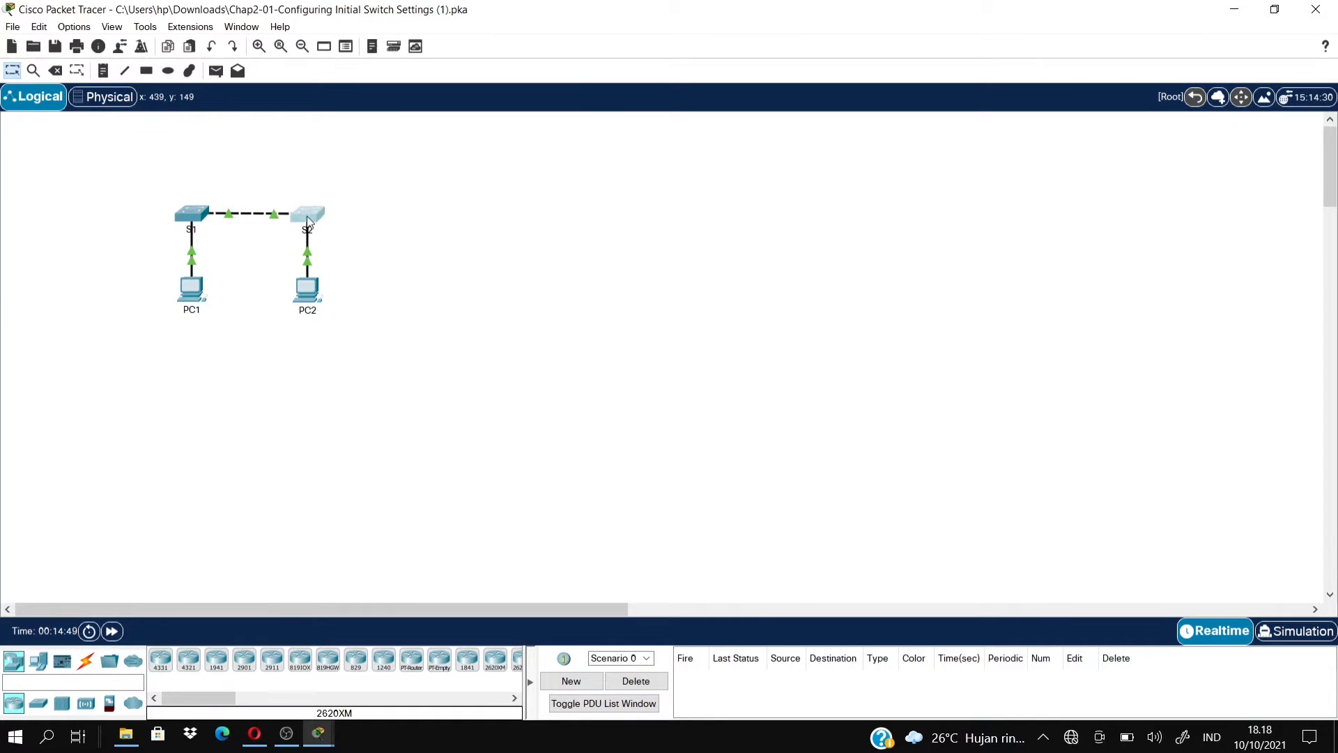
# Open switch S2's CLI and enter privileged mode with enable.
pyautogui.click(306, 216)
pyautogui.click(541, 149)
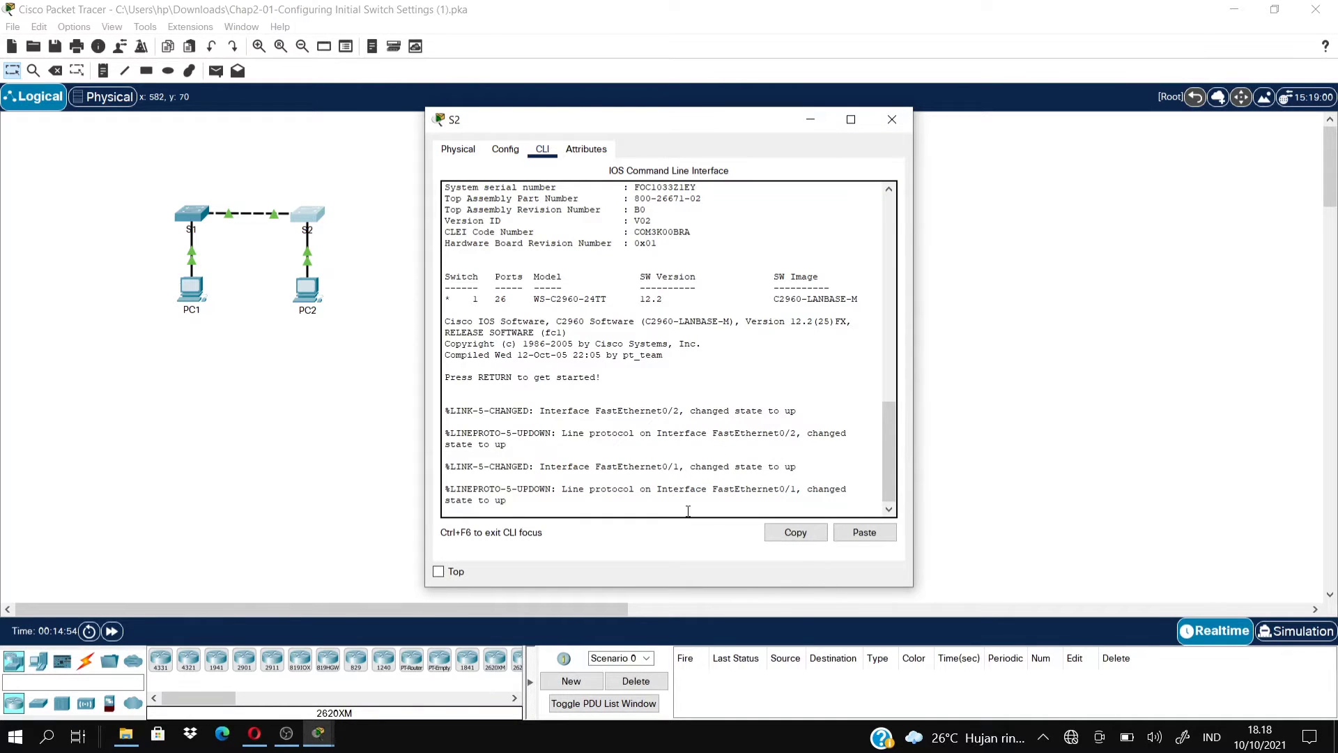
pyautogui.press('Return')
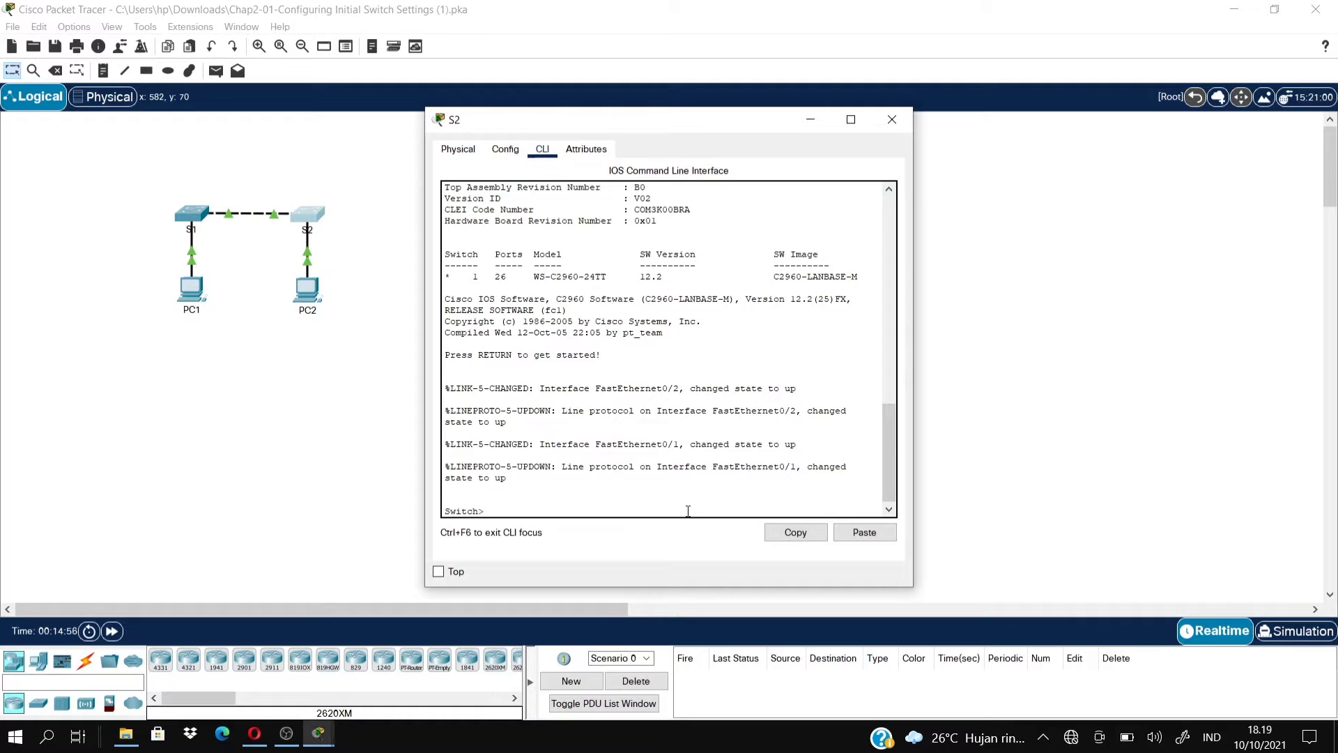
pyautogui.write('enable')
pyautogui.press('Return')
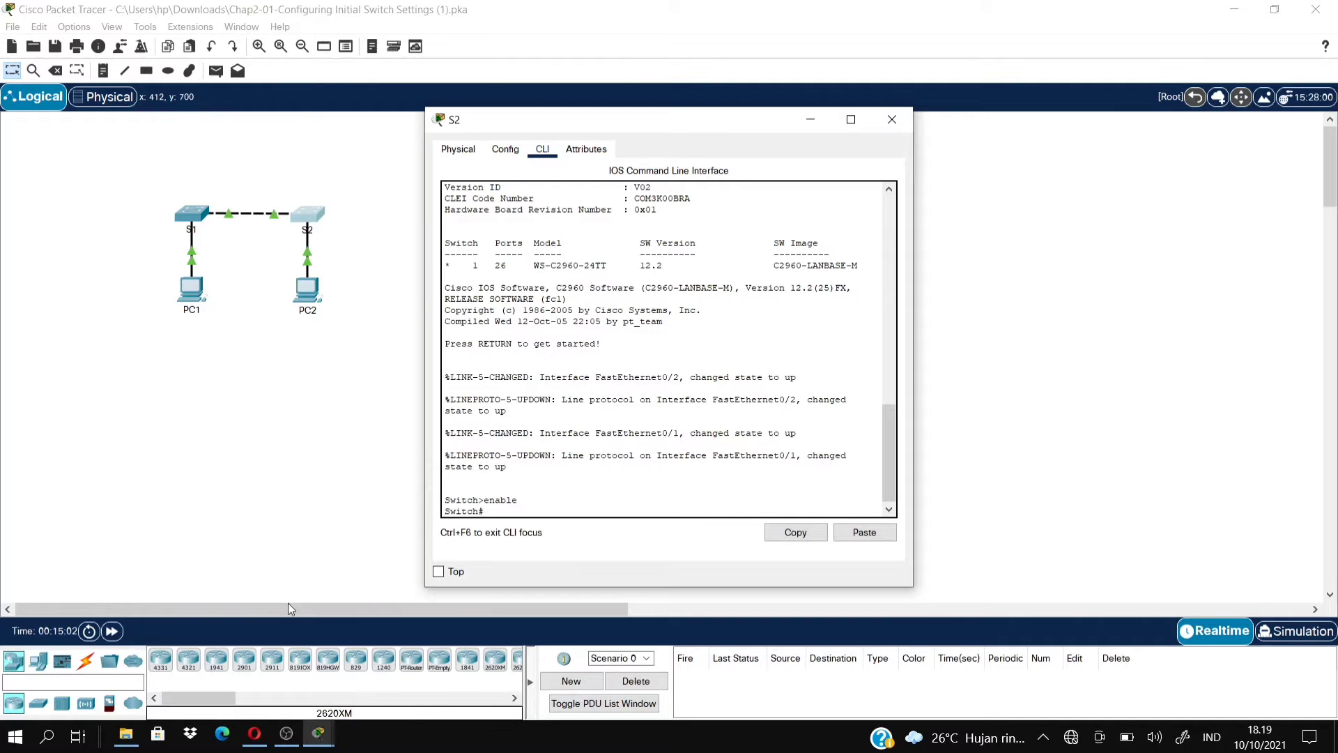
# Review Part 2 Step 1 in the activity instructions, then return to the S2 CLI.
pyautogui.moveTo(320, 732)
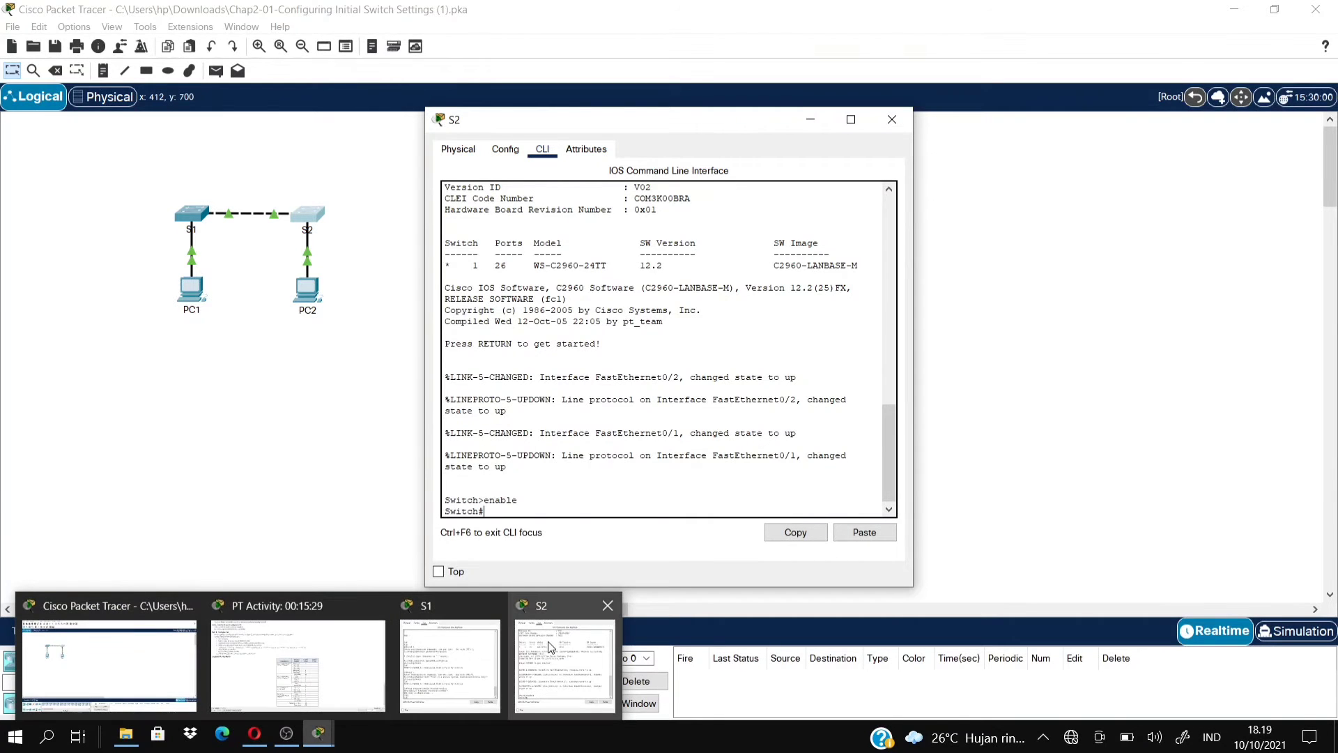
pyautogui.moveTo(548, 641)
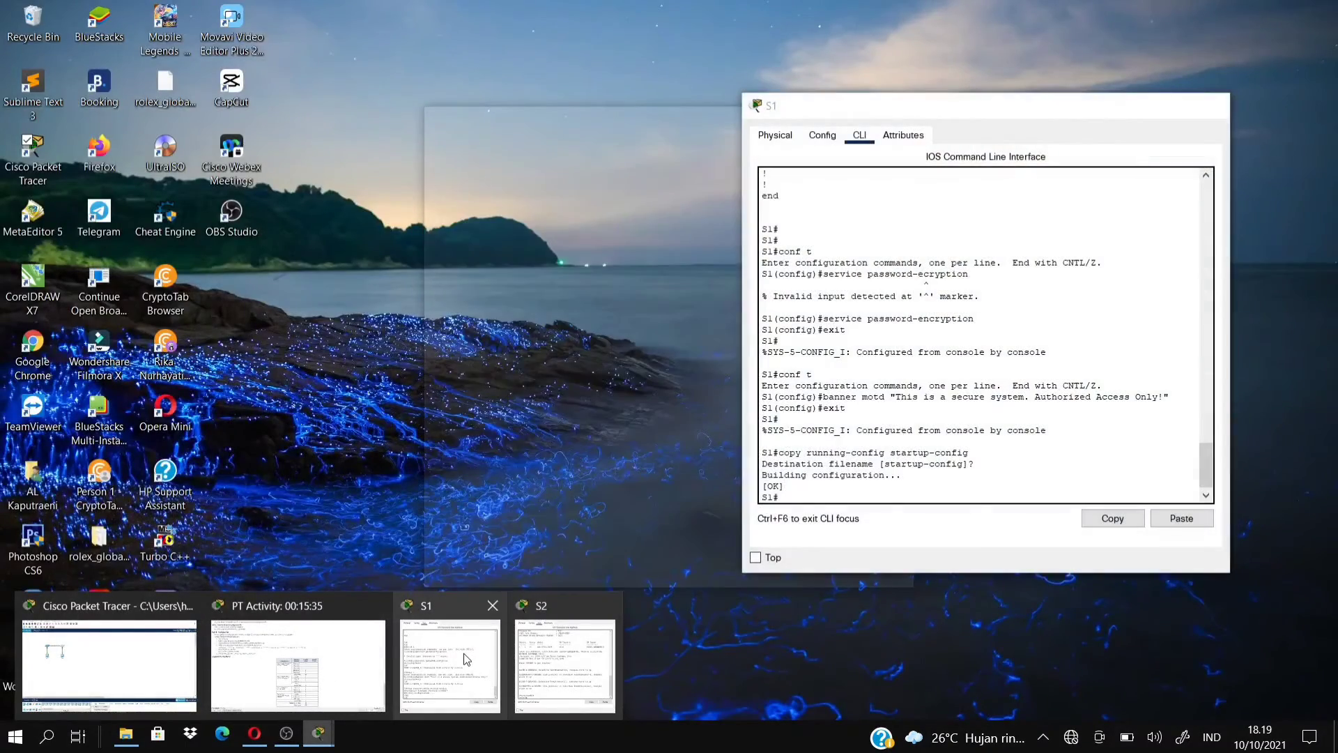
pyautogui.moveTo(278, 662)
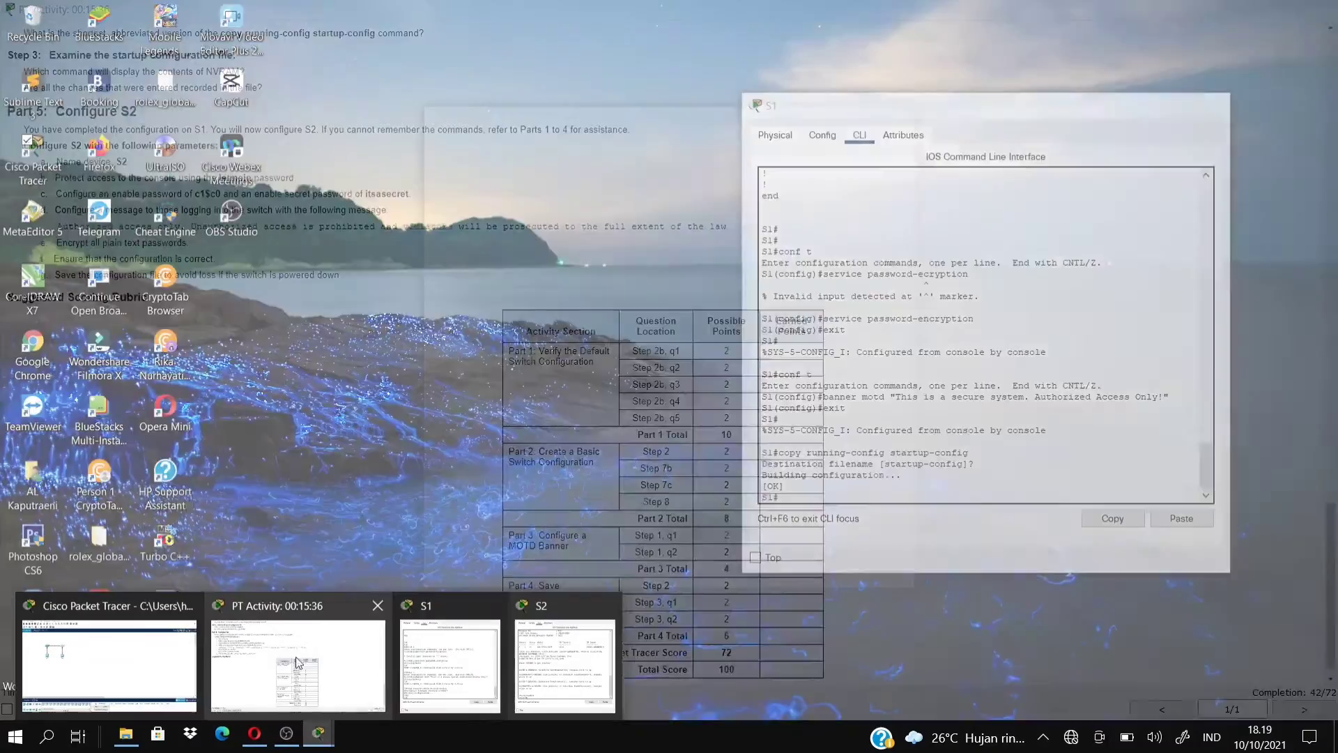
pyautogui.click(232, 651)
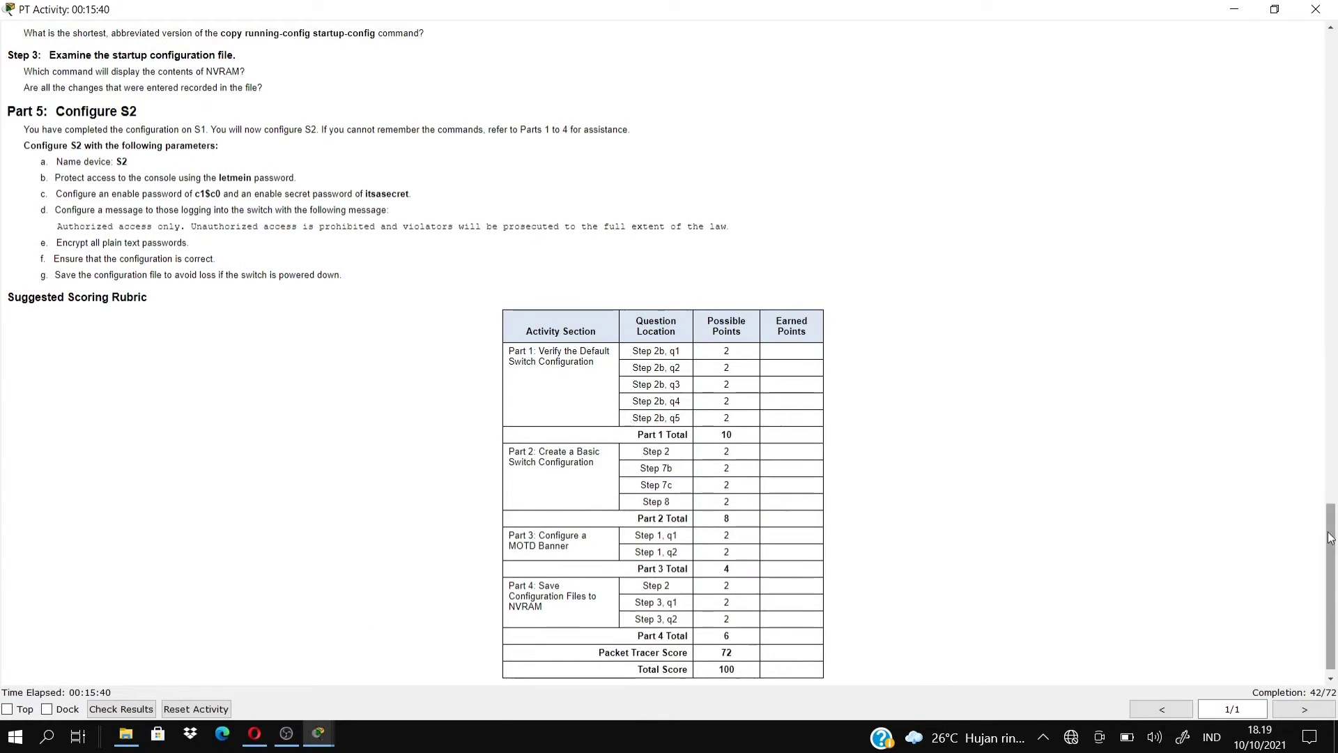
pyautogui.moveTo(1333, 542); pyautogui.dragTo(1334, 211)
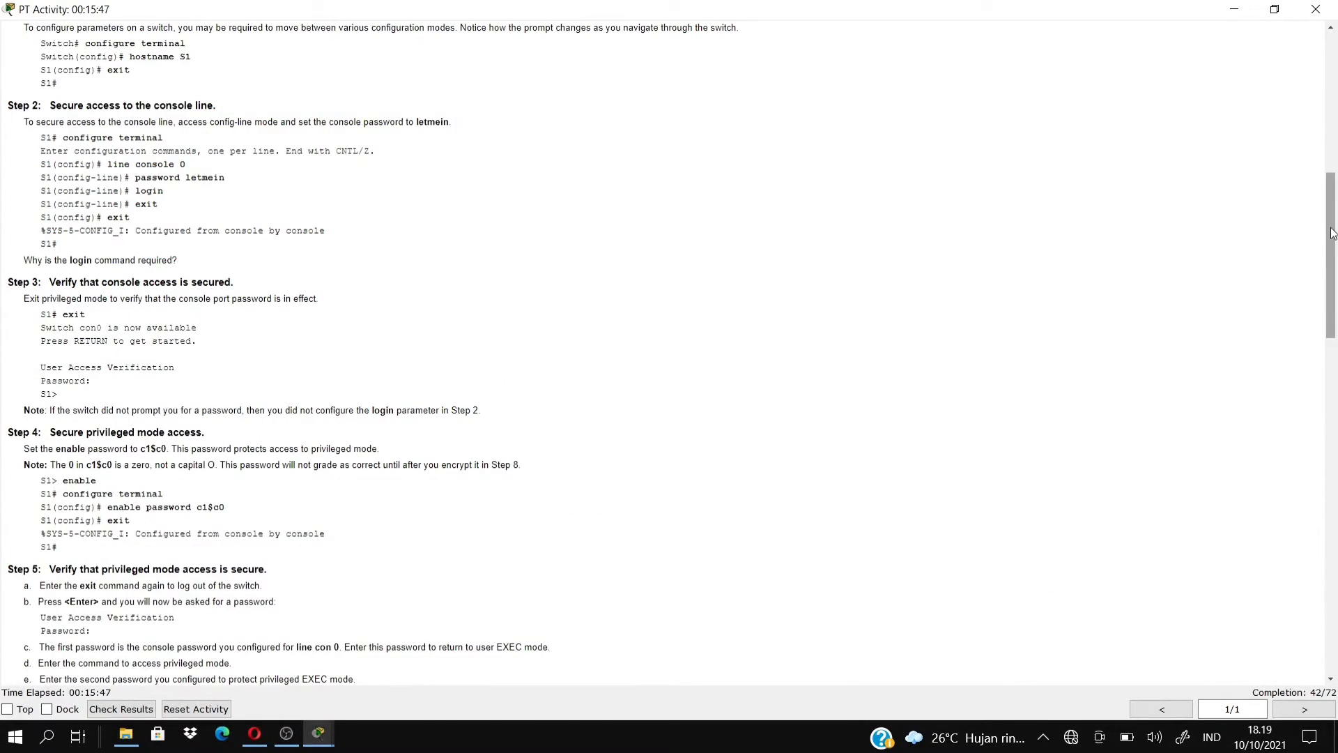
pyautogui.scroll(2, 1333, 230)
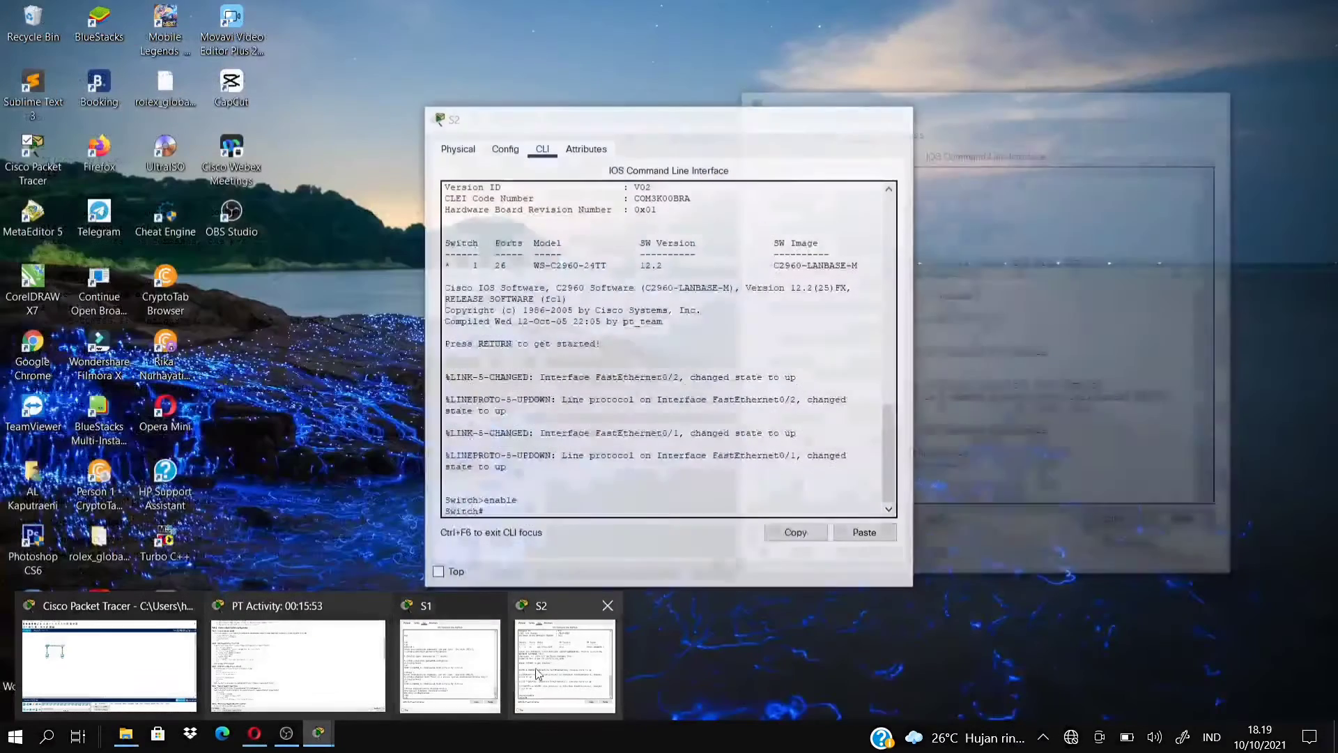
pyautogui.click(536, 672)
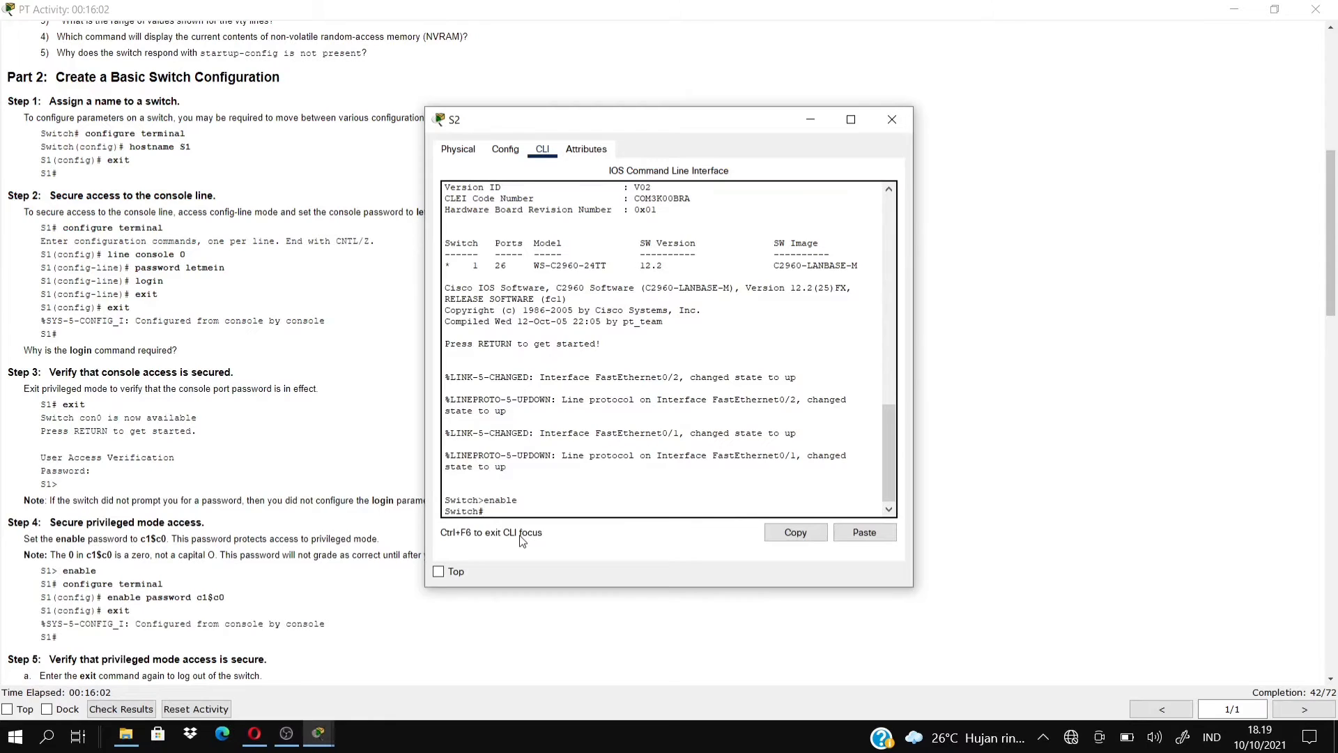
# Apply hostname S2 to the second switch in global configuration, then exit to privileged mode.
pyautogui.write('conf')
pyautogui.write(' t')
pyautogui.press('Return')
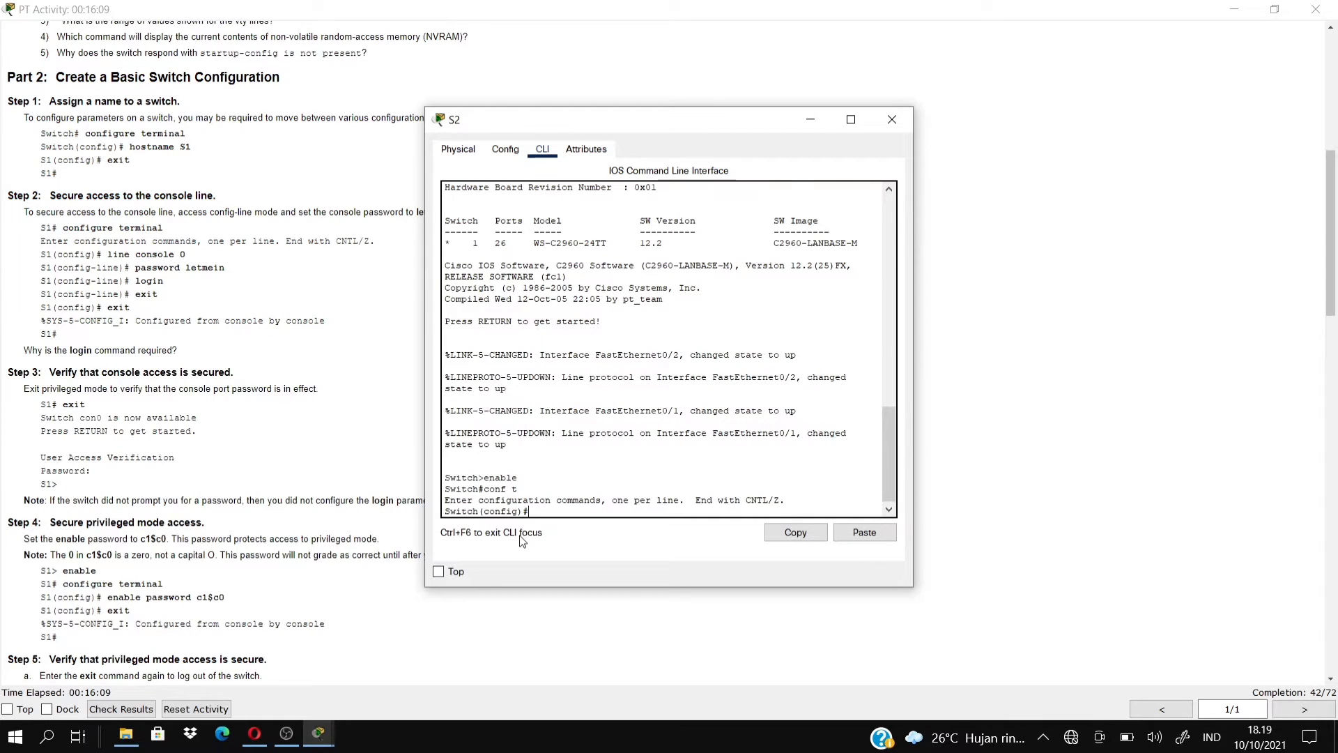
pyautogui.write('hostname S2')
pyautogui.press('Return')
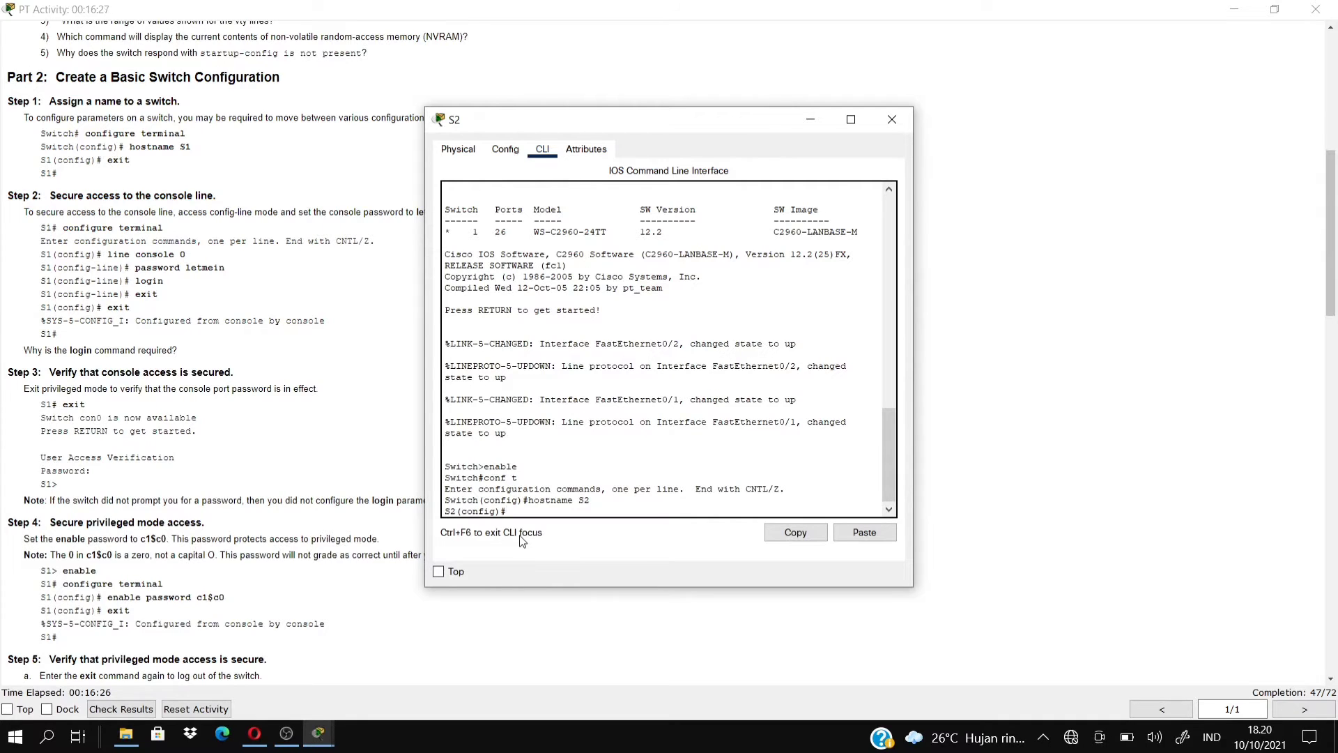
pyautogui.write('exit')
pyautogui.press('Return')
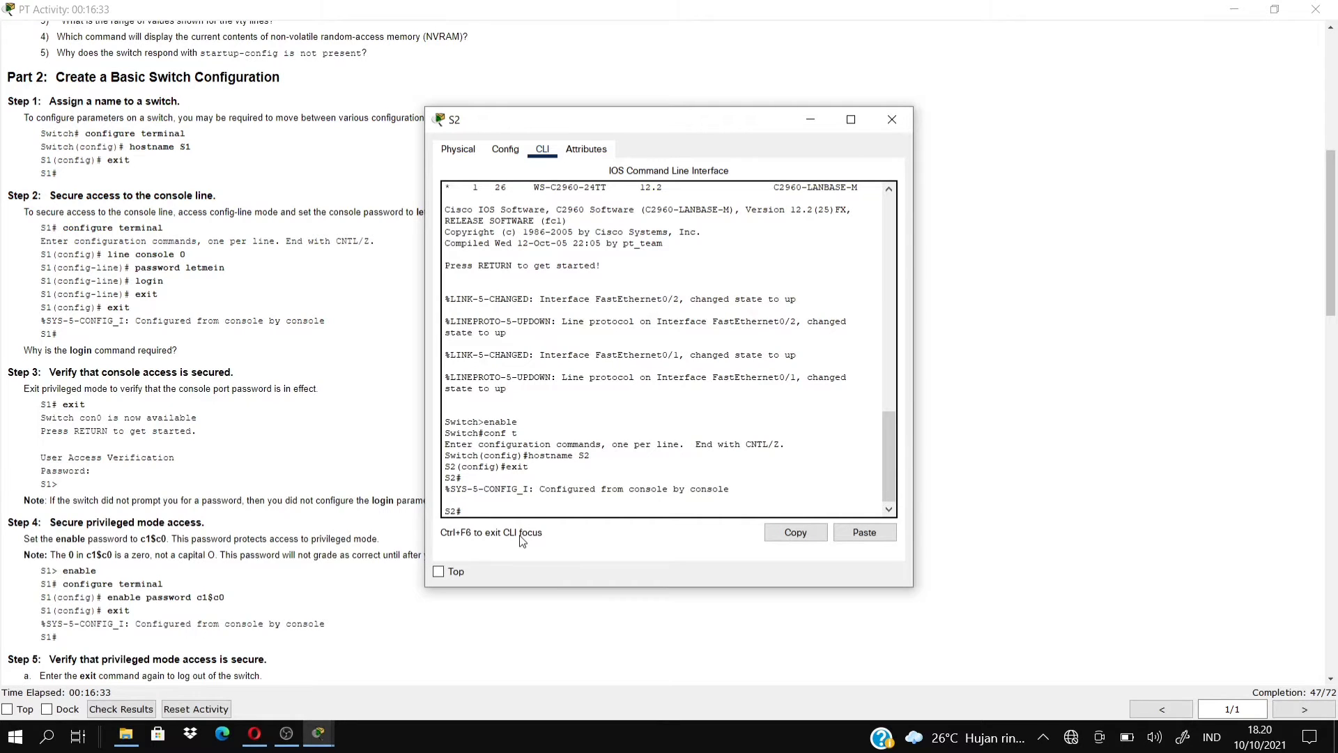
pyautogui.write('conf t')
# Give S2's line console 0 the console password with login required, then exit to S2#.
pyautogui.press('Return')
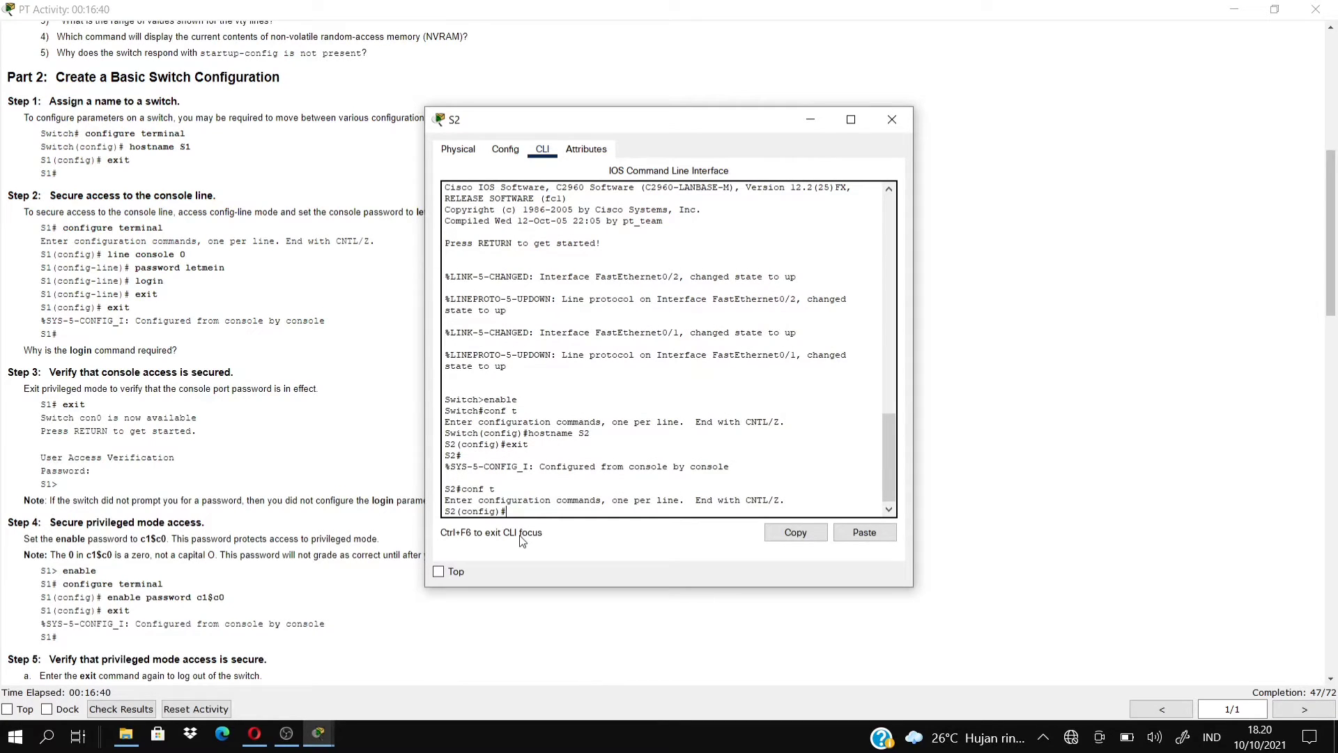
pyautogui.write('line console 0')
pyautogui.press('Return')
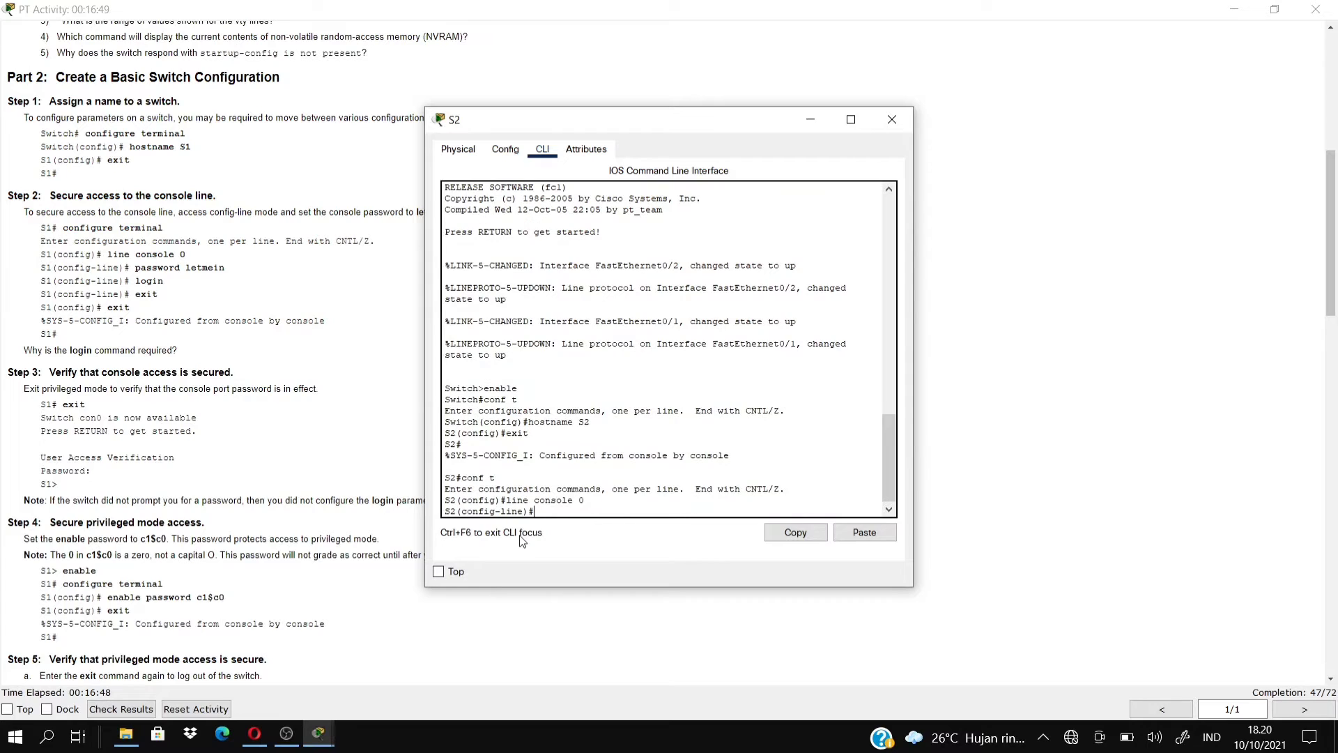
pyautogui.write('pass leit')
pyautogui.press('BackSpace')
pyautogui.press('BackSpace')
pyautogui.write('tmein')
pyautogui.press('Return')
pyautogui.write('log')
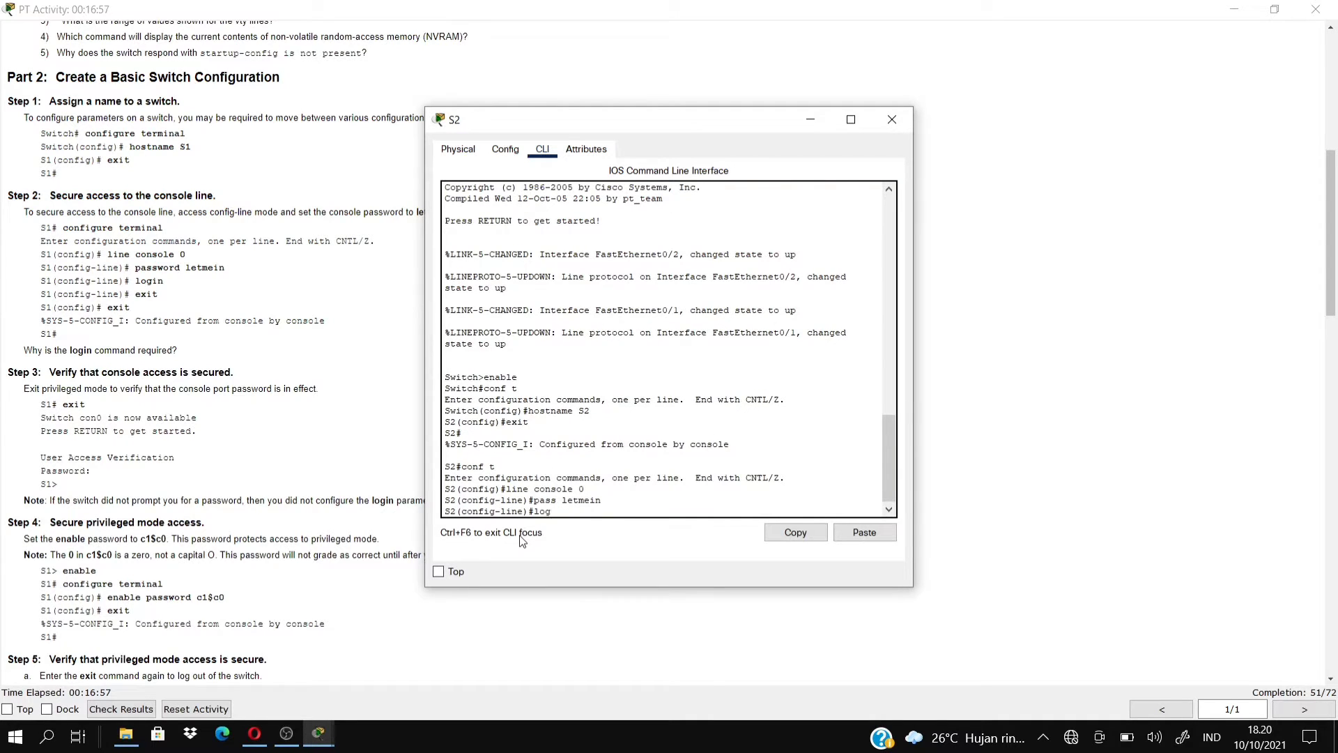
pyautogui.write('in')
pyautogui.press('Return')
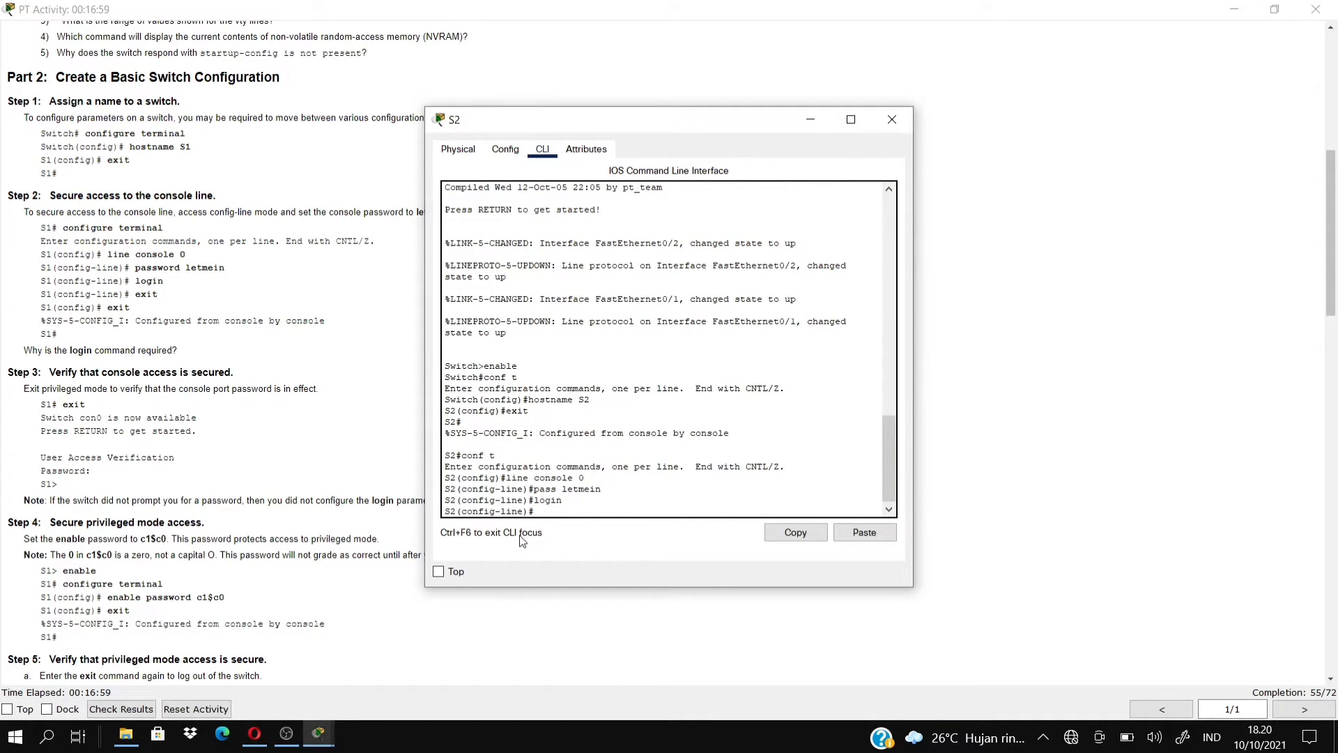
pyautogui.write('exit')
pyautogui.press('Return')
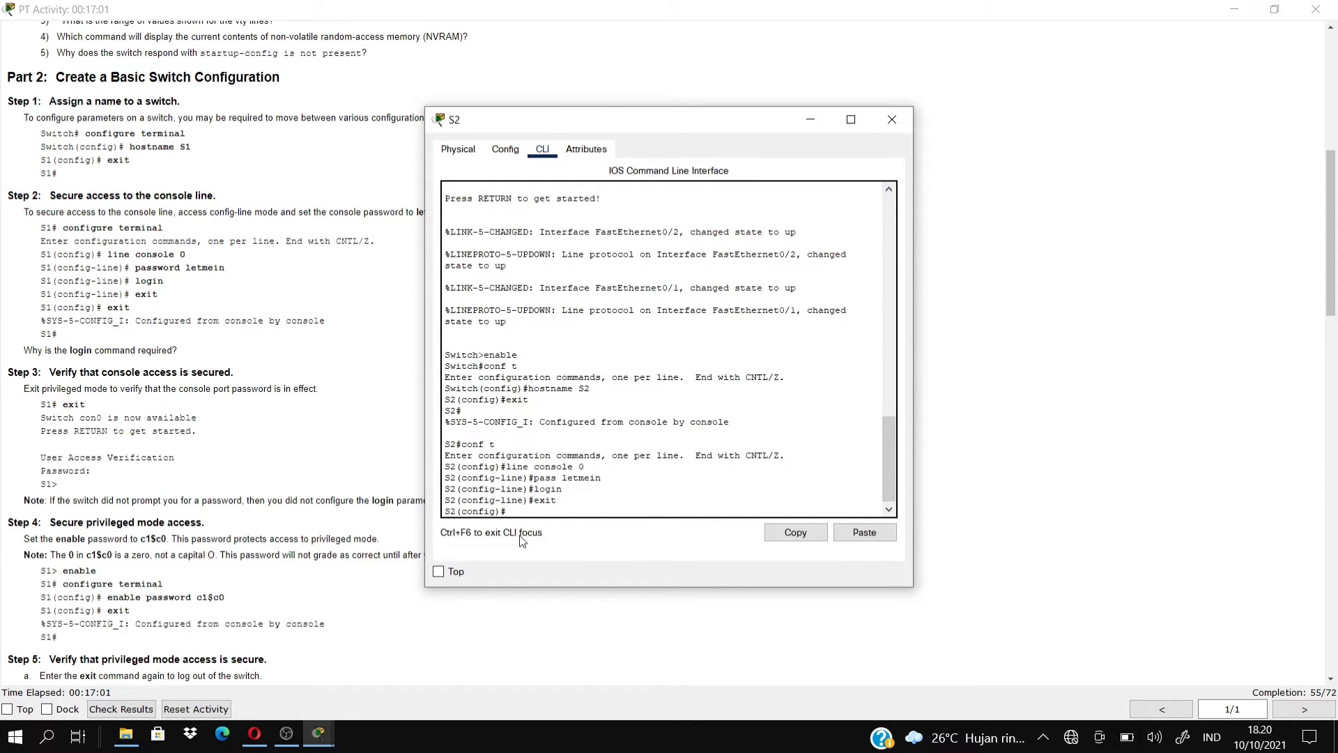
pyautogui.write('exit')
pyautogui.press('Return')
pyautogui.press('Return')
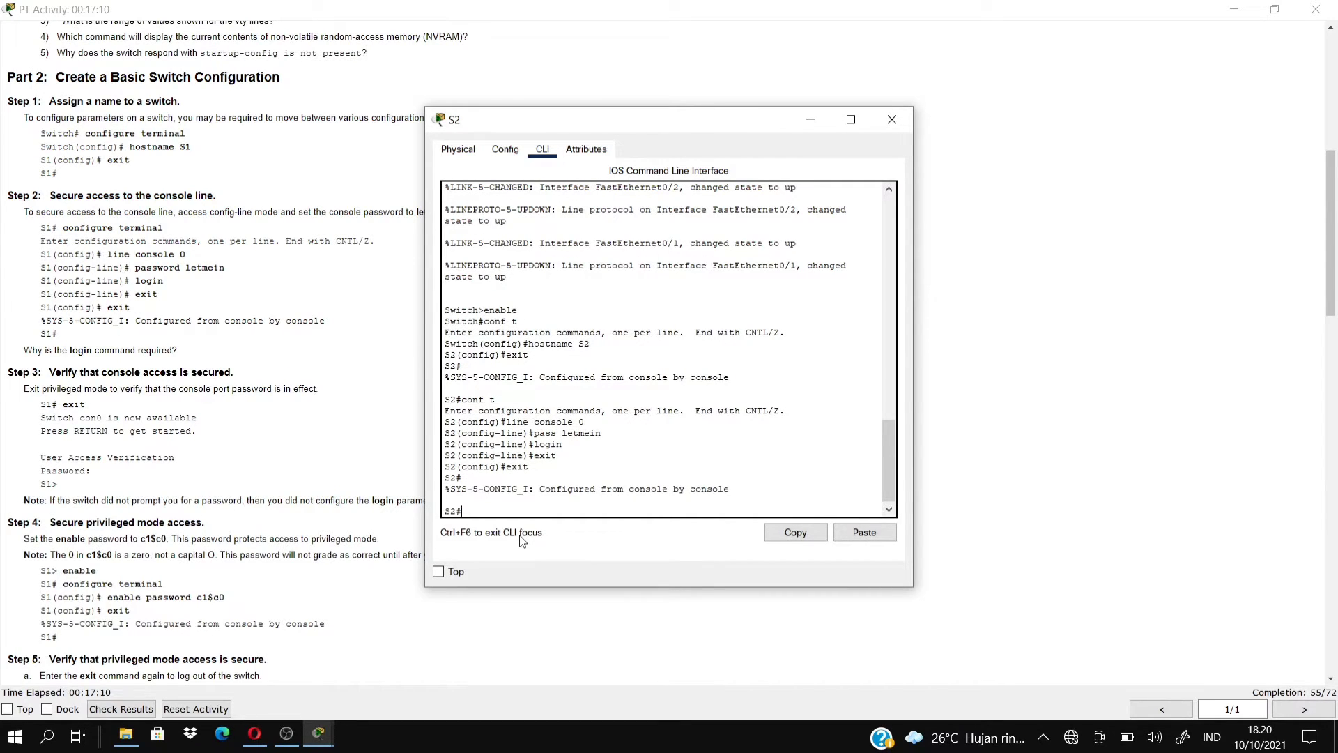
# Log out of S2, log back in with the console password, and run enable.
pyautogui.write('exit')
pyautogui.press('Return')
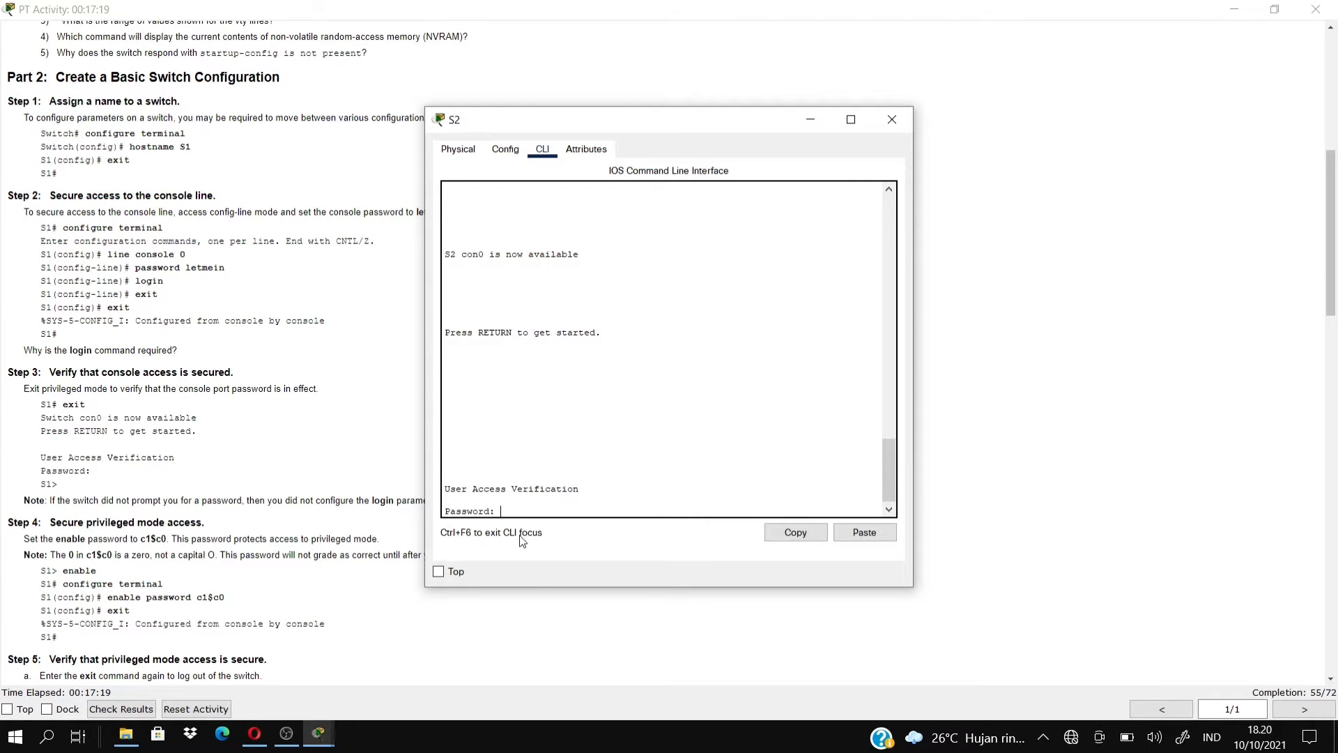
pyautogui.press('Return')
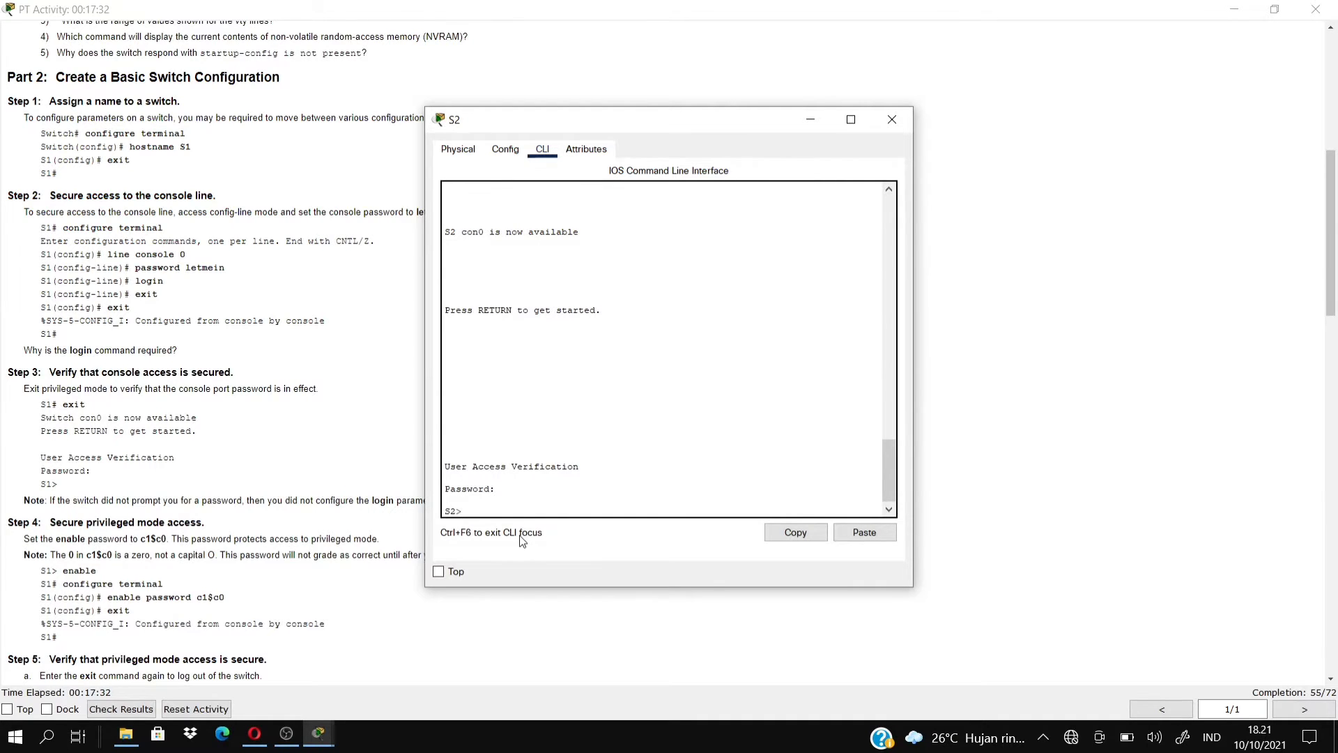
pyautogui.write('enable')
pyautogui.press('Return')
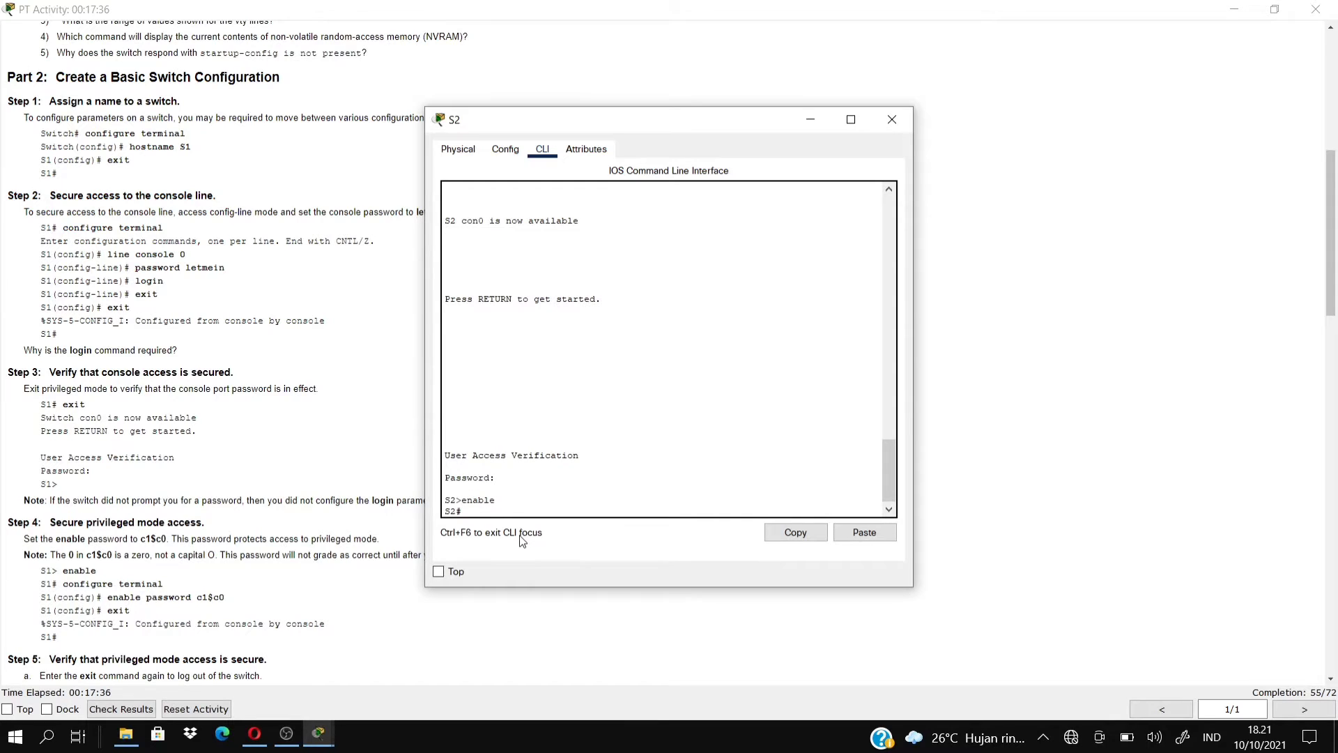
# Set S2's enable password in global configuration, then exit back to S2#.
pyautogui.write('conf t')
pyautogui.press('Return')
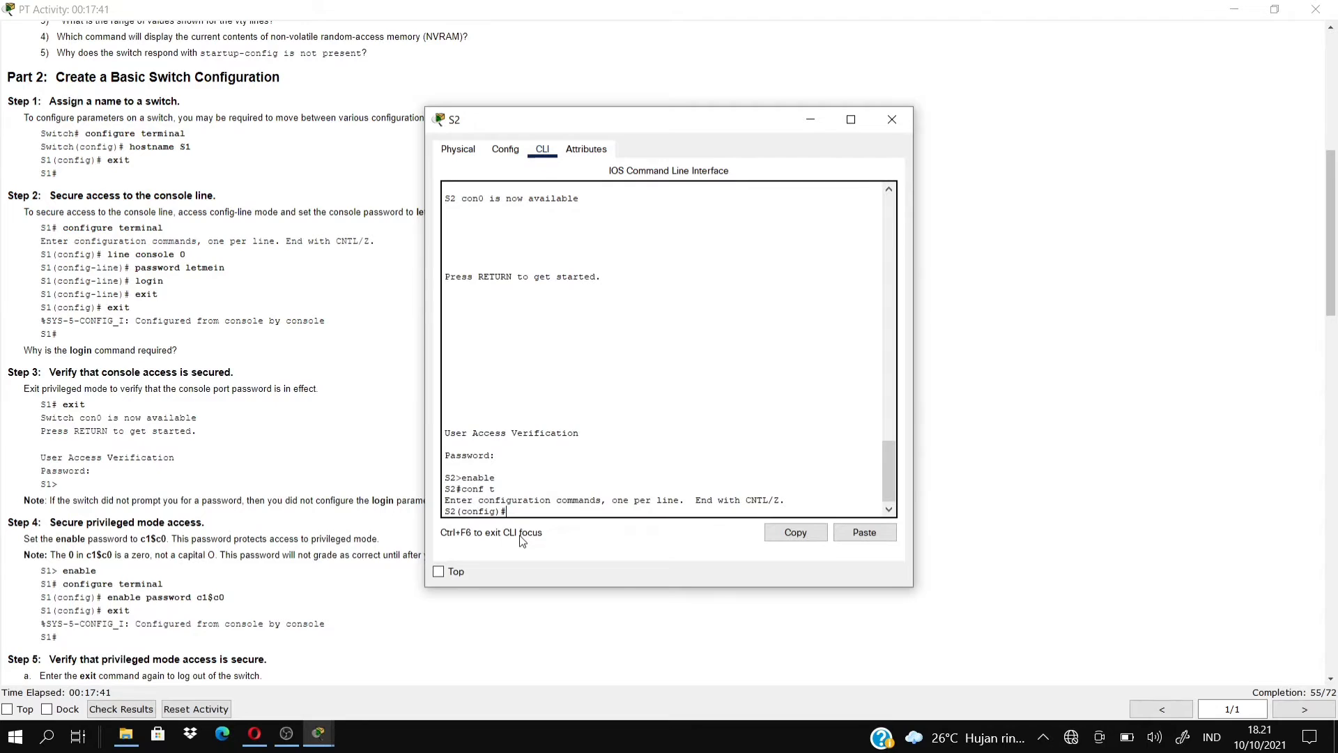
pyautogui.write('enable pass c')
pyautogui.write('@')
pyautogui.press('BackSpace')
pyautogui.write('$co')
pyautogui.press('Return')
pyautogui.write('exit')
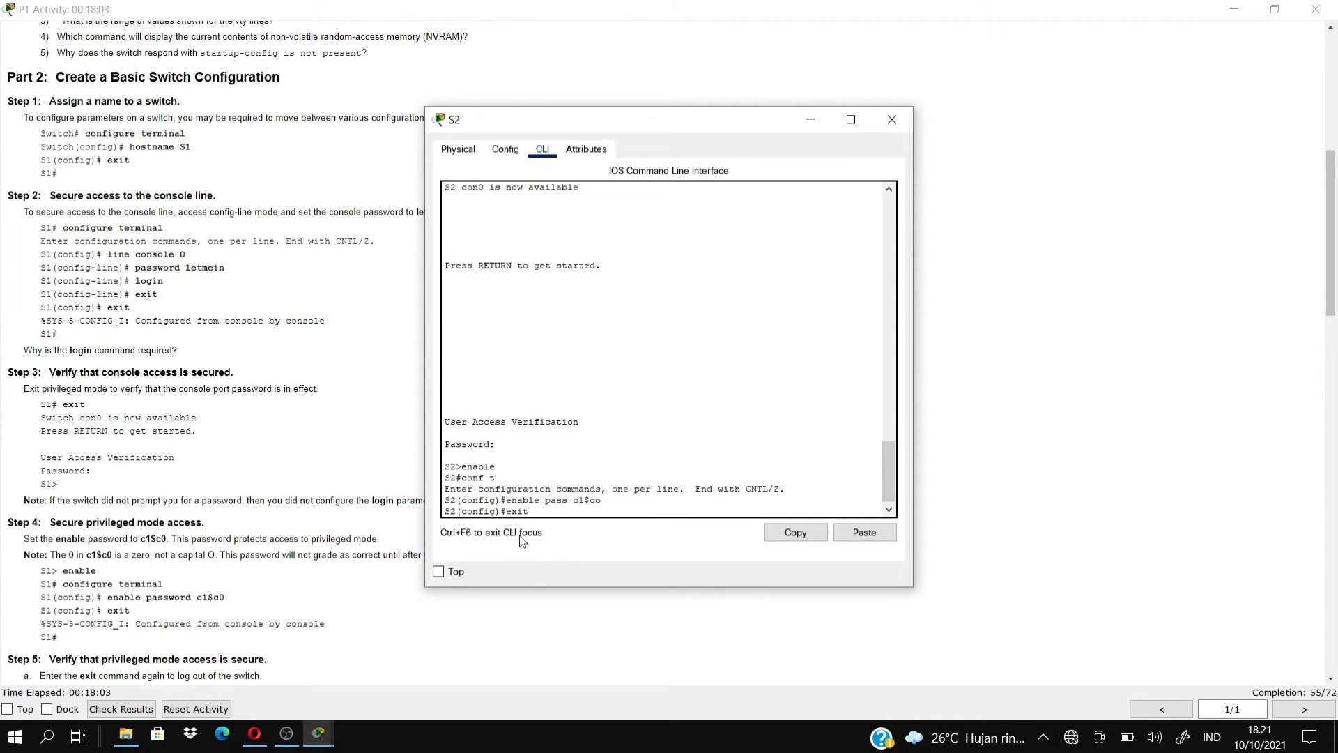
pyautogui.press('Return')
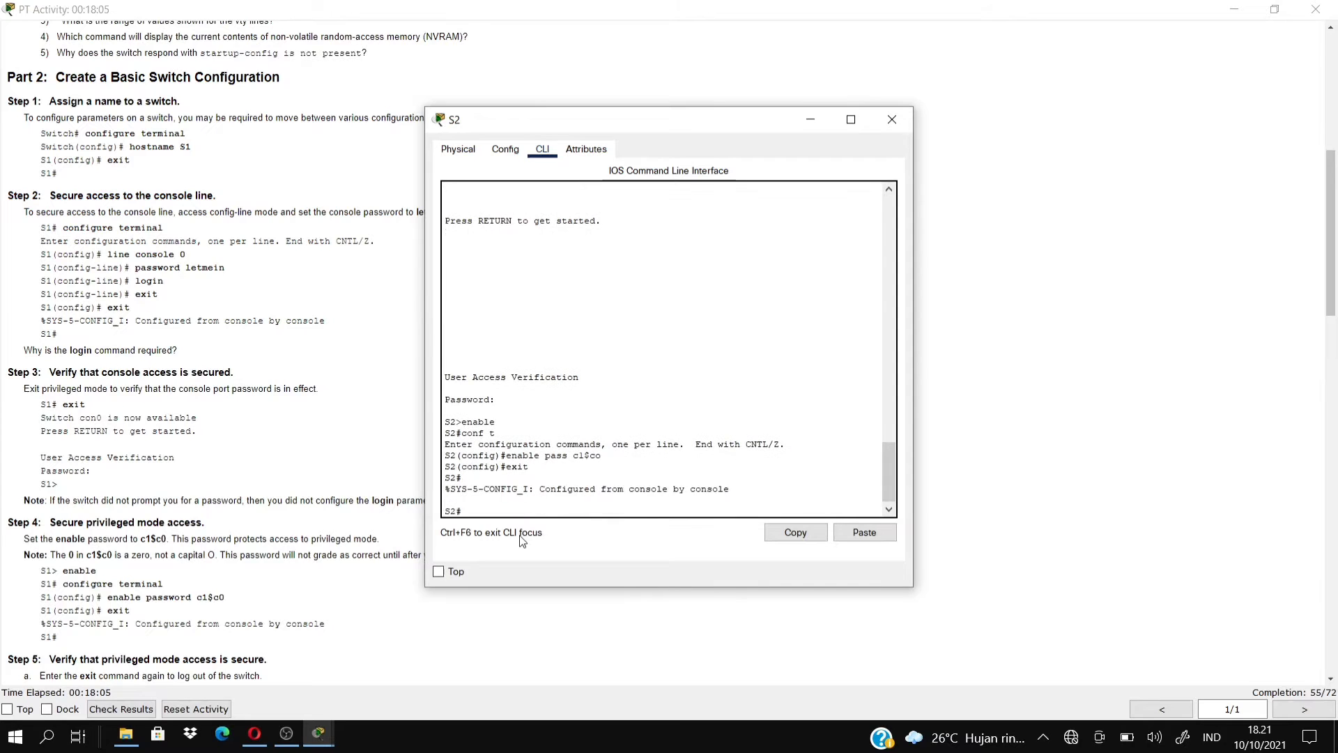
# Scroll the activity instructions to Steps 5–8 on enable secret and encryption, then return to S2's CLI.
pyautogui.click(183, 563)
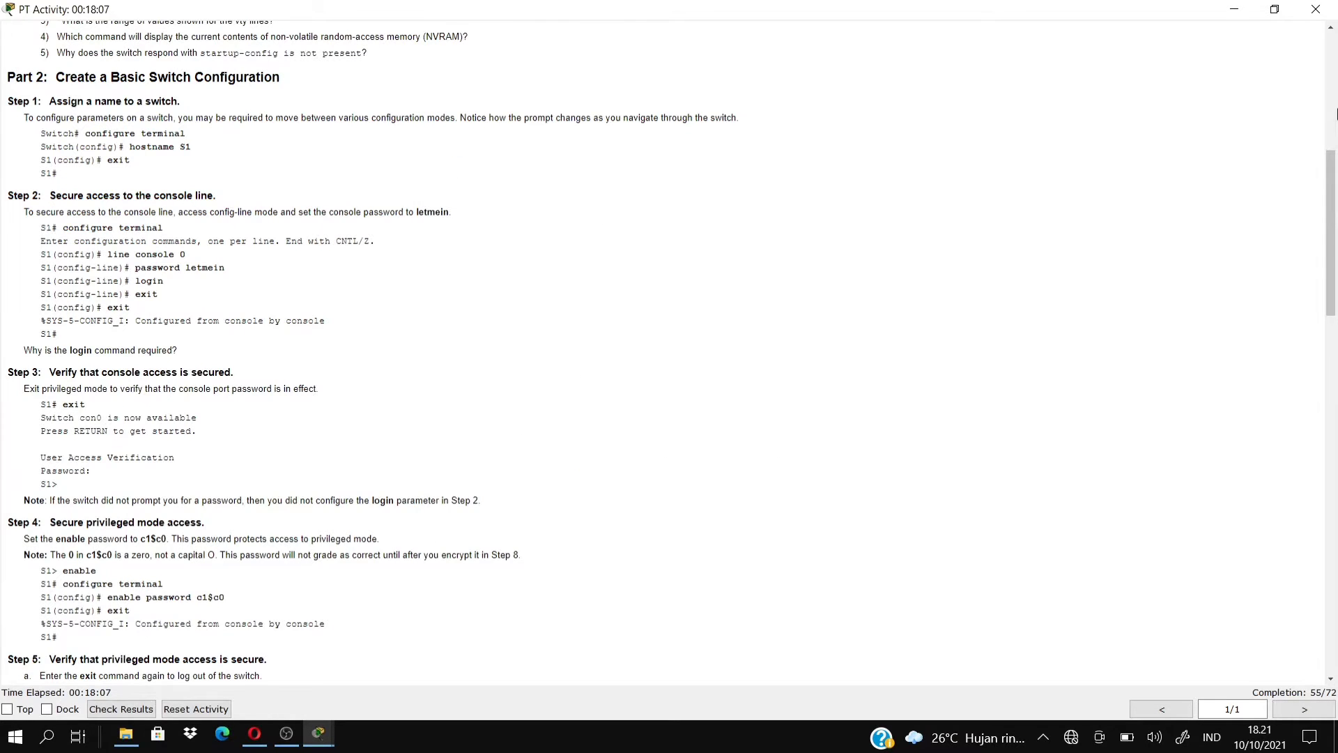
pyautogui.moveTo(1331, 185); pyautogui.dragTo(1335, 346)
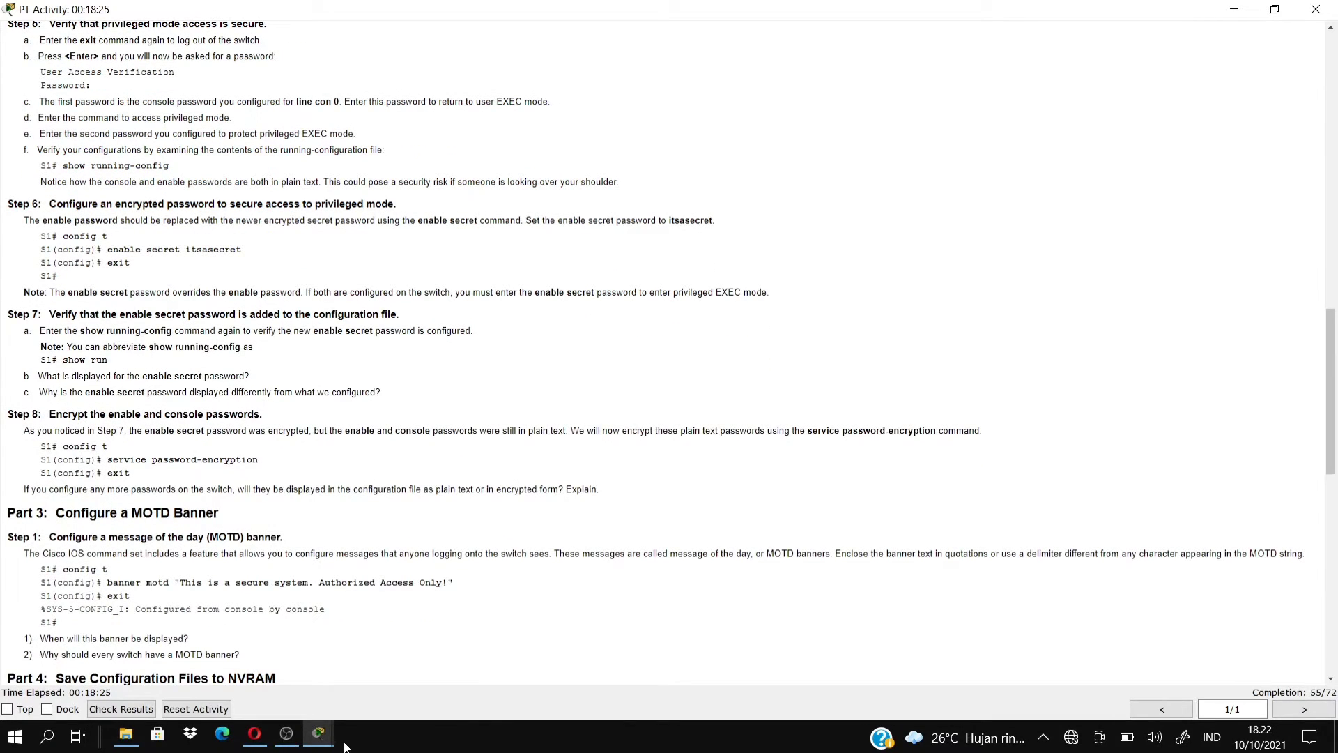
pyautogui.moveTo(324, 740)
pyautogui.click(552, 644)
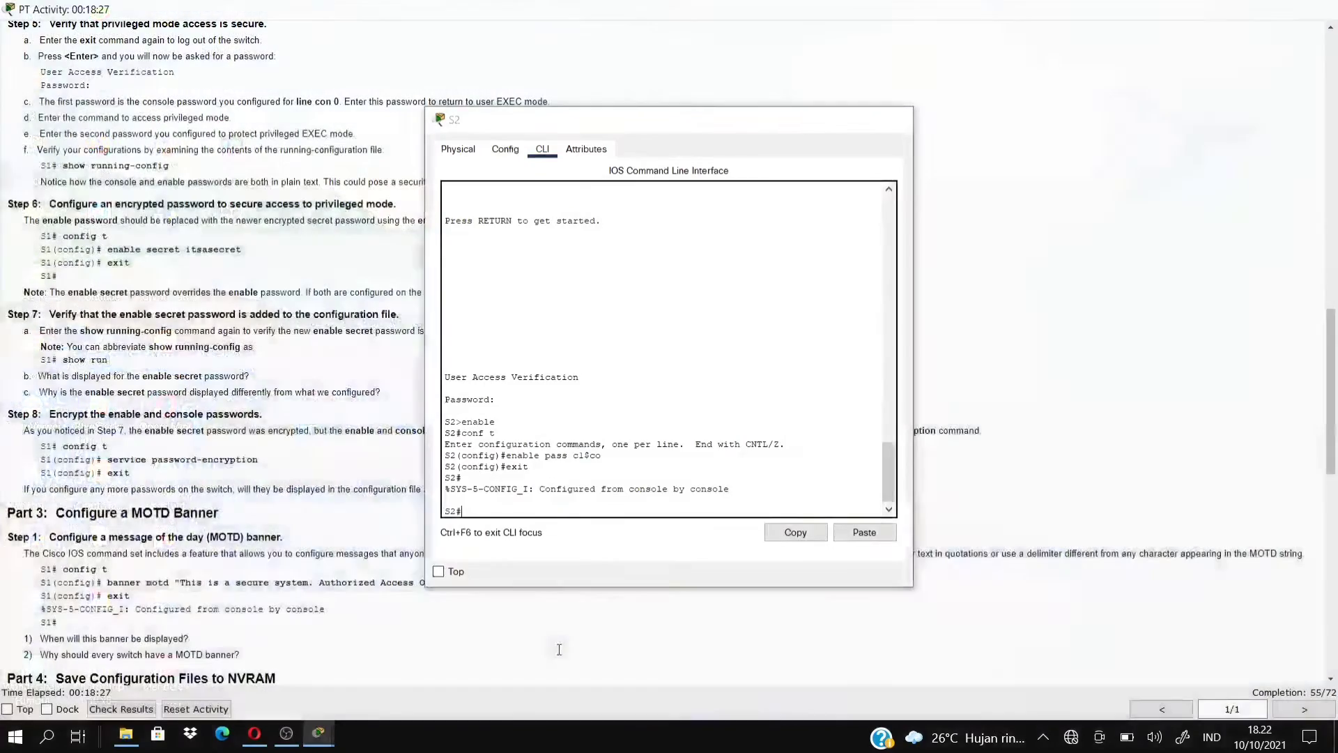
# Log out of S2 and log back in with the console password, then the enable password.
pyautogui.write('exi')
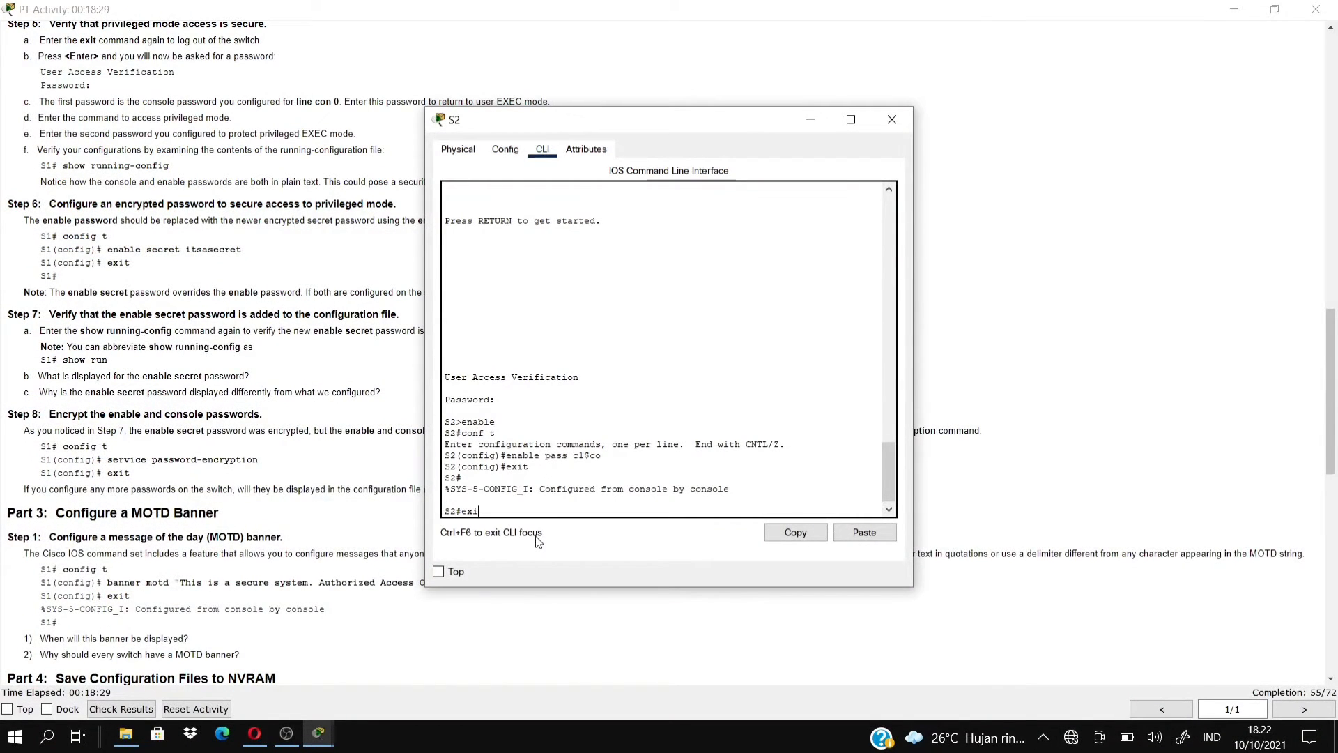
pyautogui.write('t')
pyautogui.press('Return')
pyautogui.press('Return')
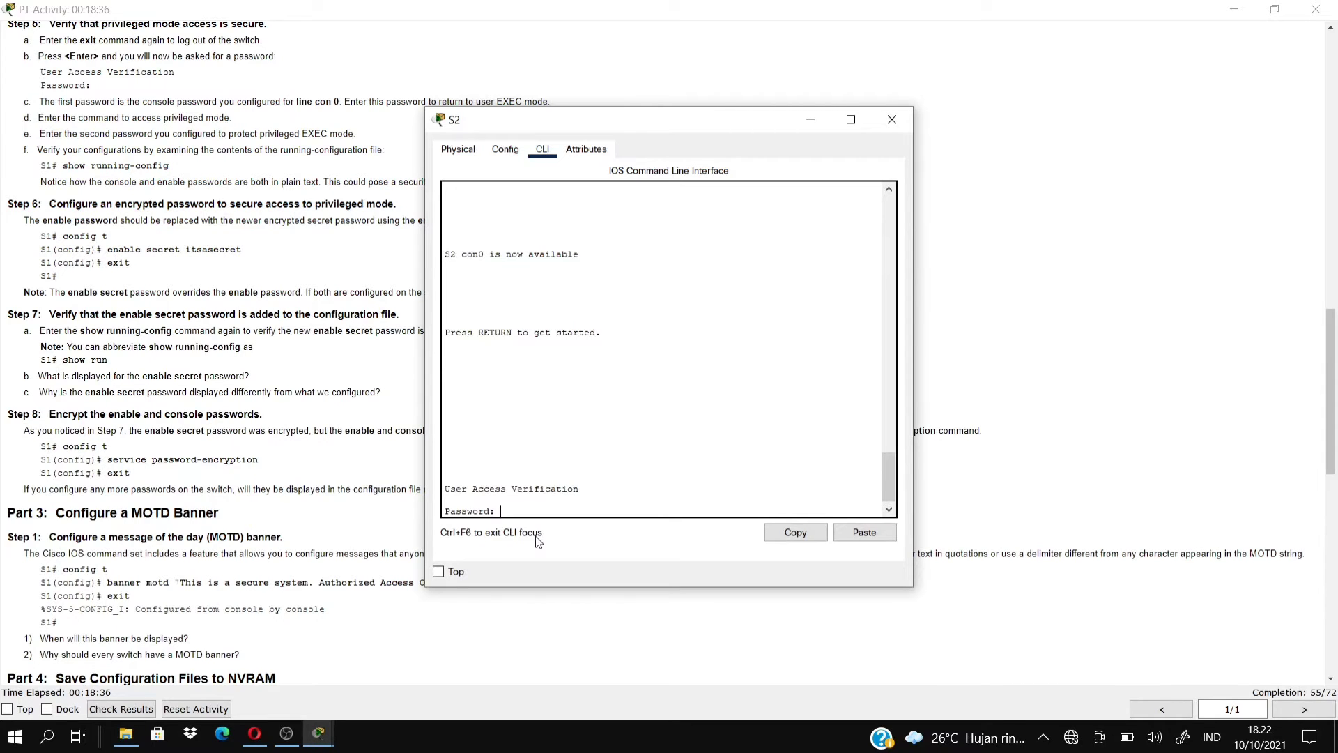
pyautogui.press('Return')
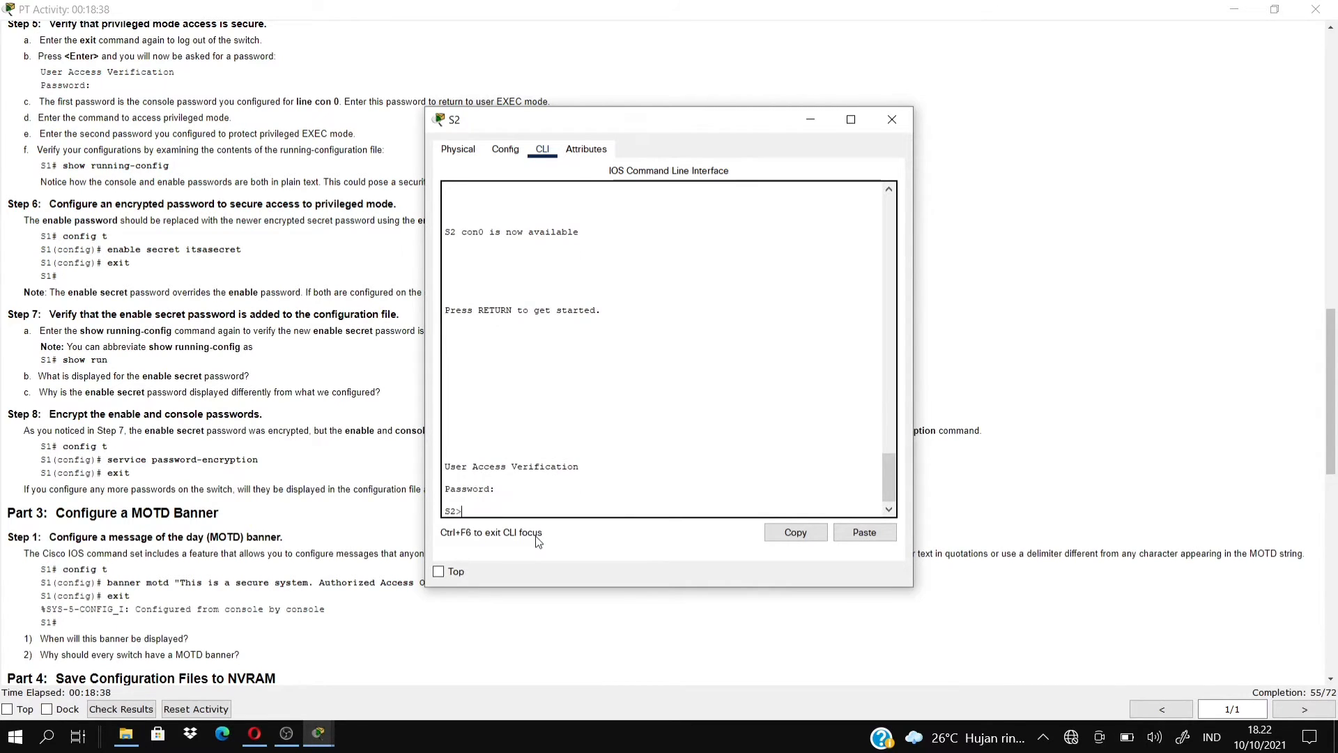
pyautogui.write('enable')
pyautogui.press('Return')
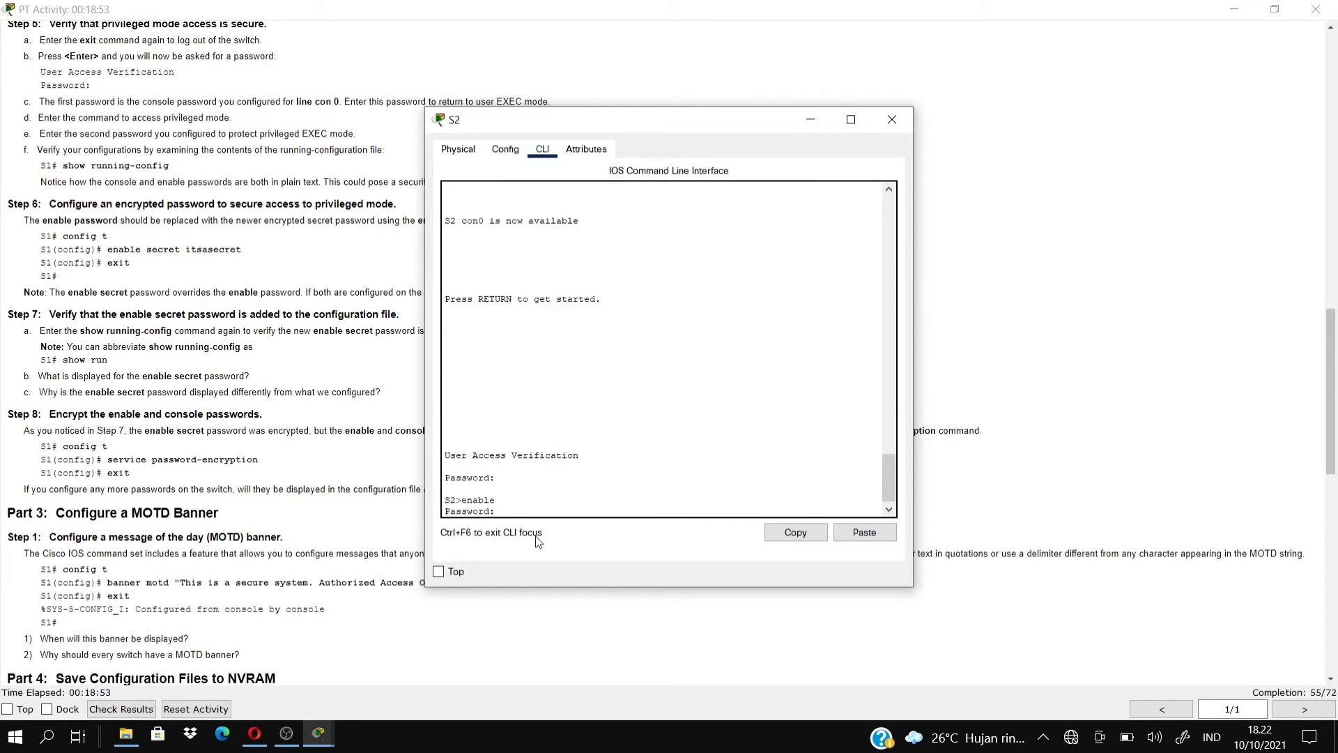
pyautogui.press('Return')
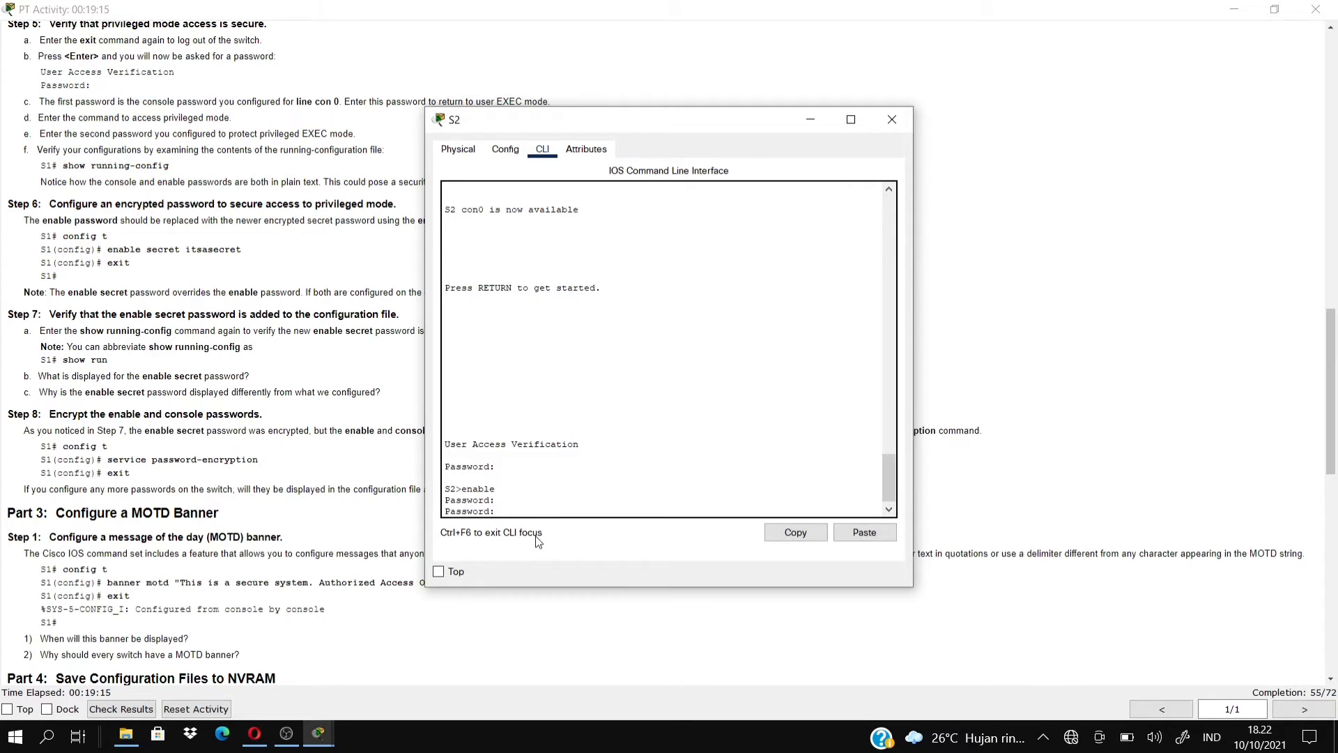
pyautogui.press('Return')
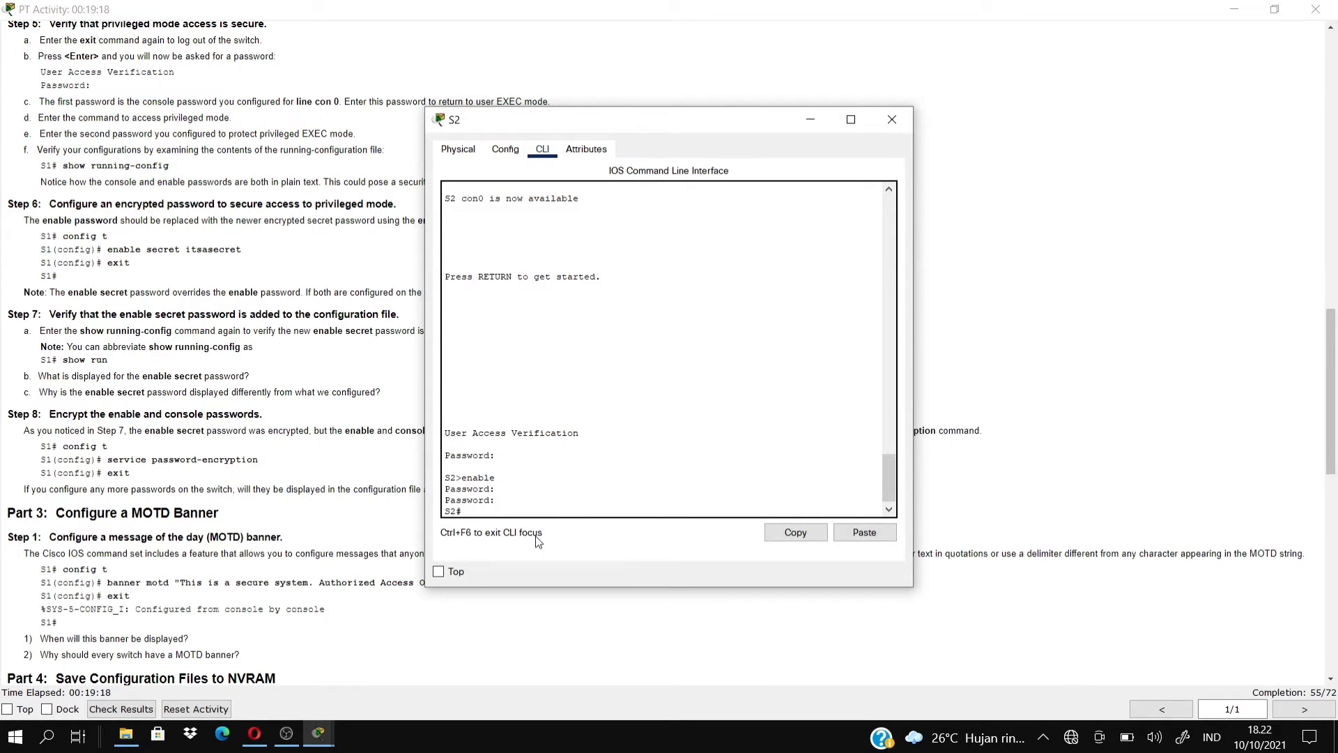
# Enter global configuration mode on S2 with conf, configuring from the terminal.
pyautogui.write('conf')
pyautogui.press('Return')
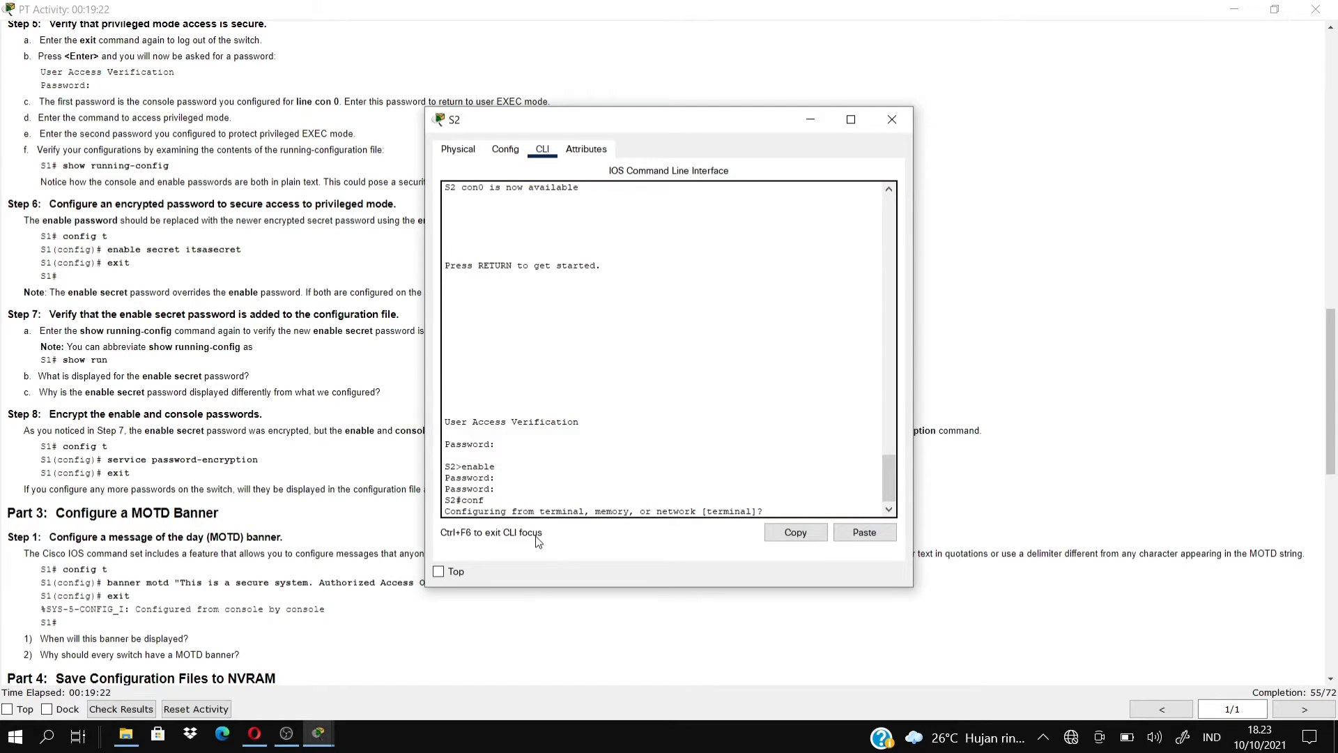
pyautogui.press('Return')
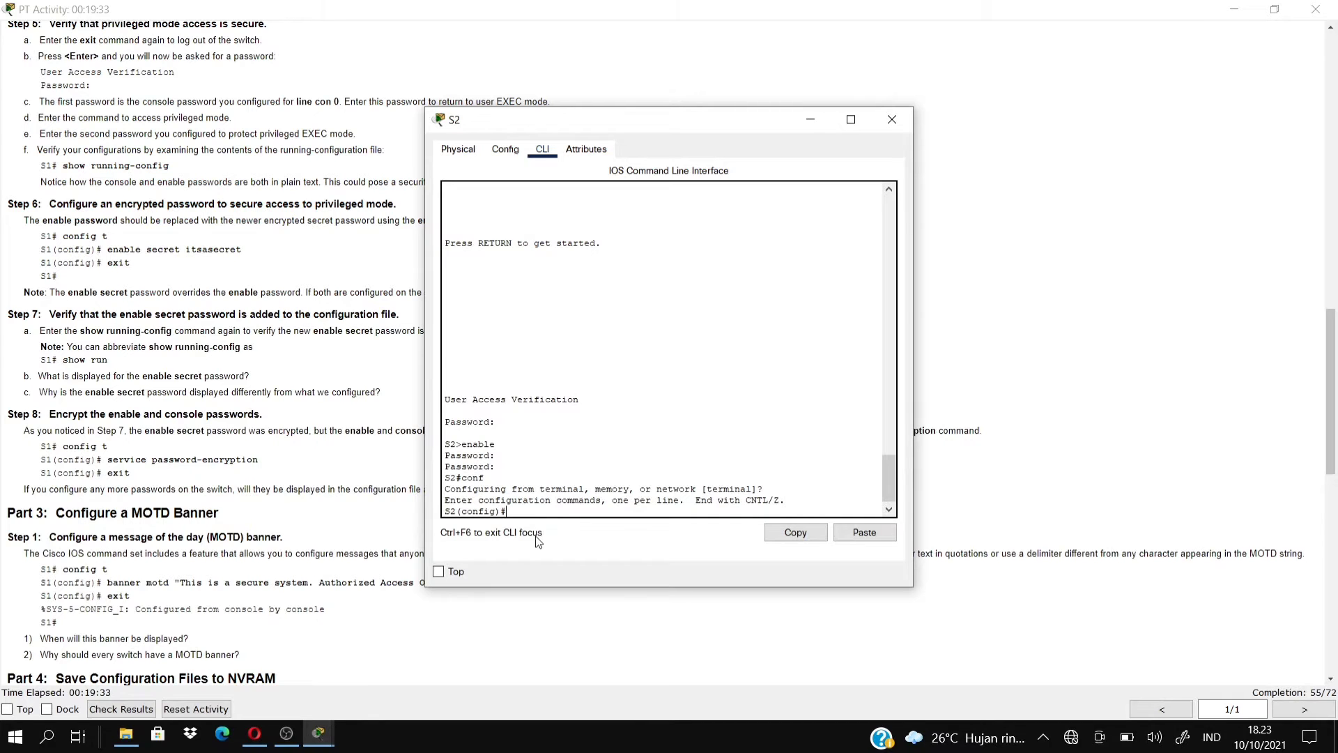
# Check the activity instructions, then return to S2's command line.
pyautogui.click(973, 336)
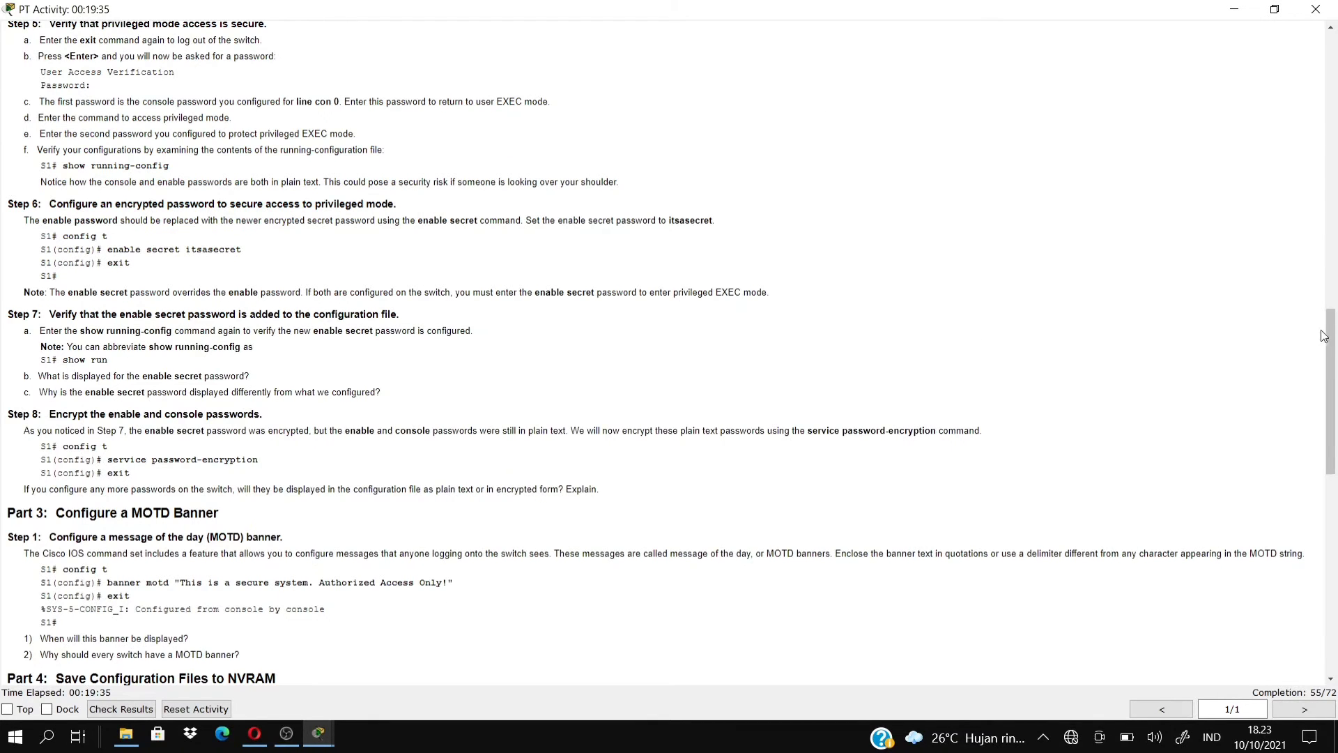
pyautogui.moveTo(1333, 345); pyautogui.dragTo(1336, 271)
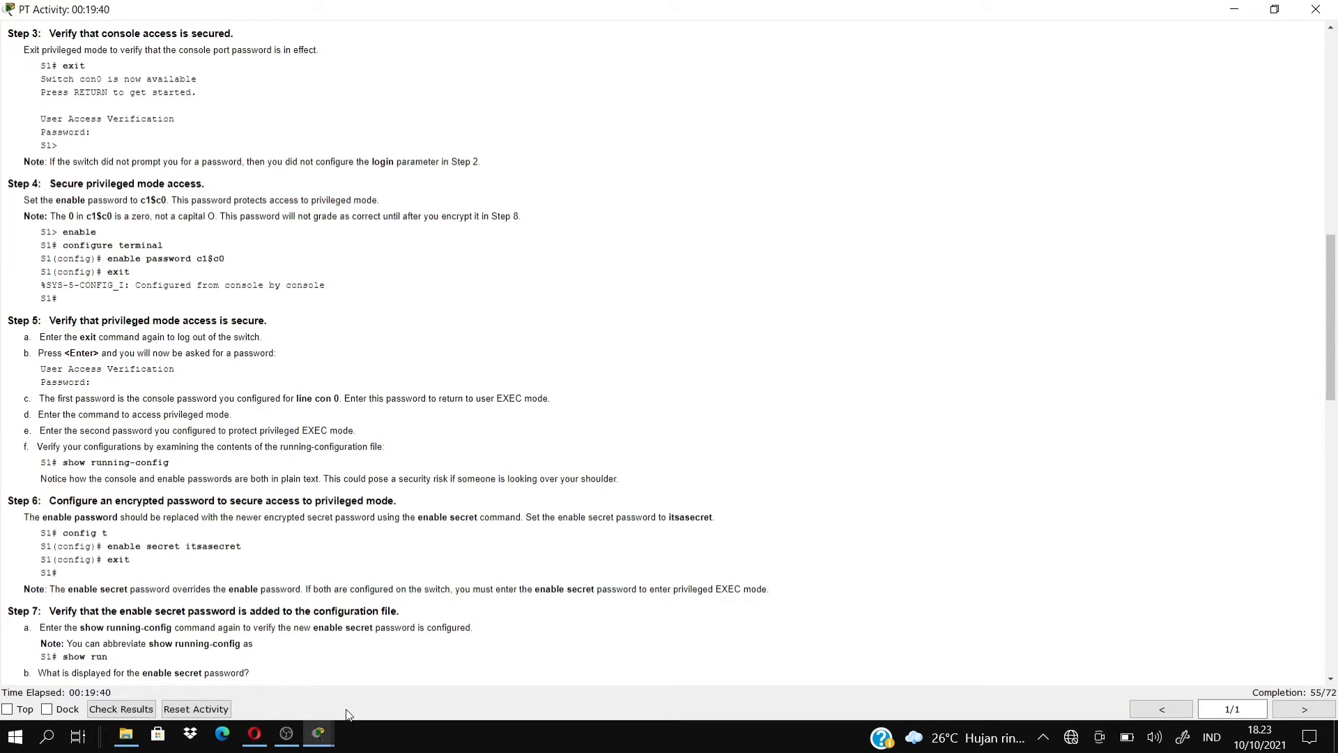
pyautogui.moveTo(331, 736)
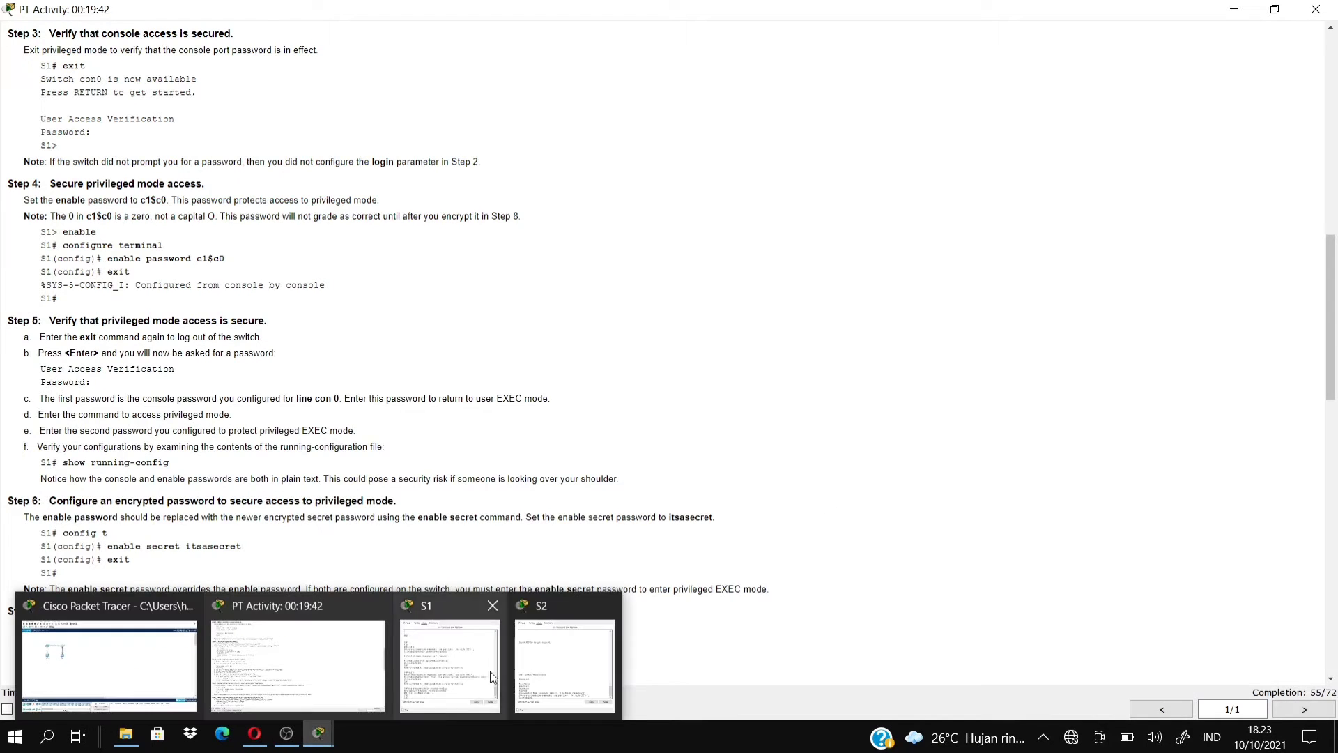
pyautogui.click(570, 653)
# Apply the lab's enable password on S2, then exit config mode and log out.
pyautogui.write('ena')
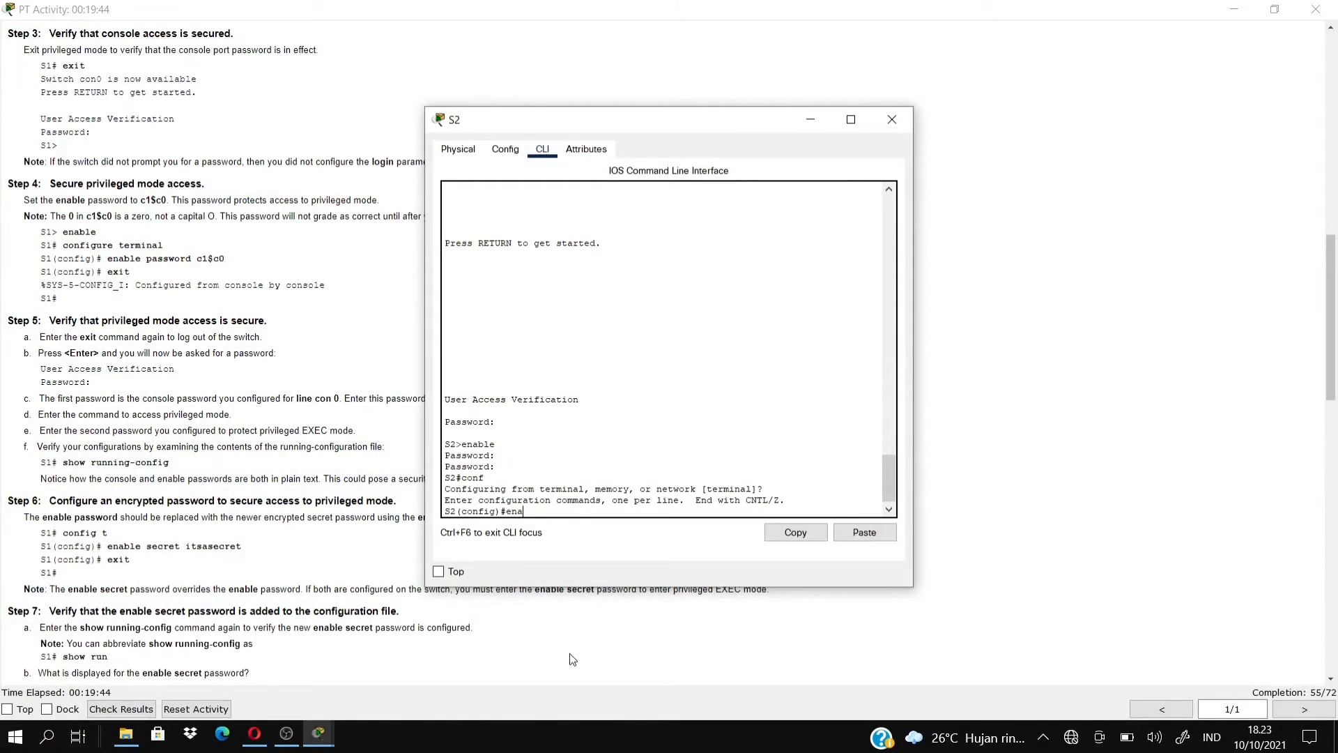
pyautogui.write('ble pass')
pyautogui.write(' c1')
pyautogui.write('c')
pyautogui.write('$')
pyautogui.press('Return')
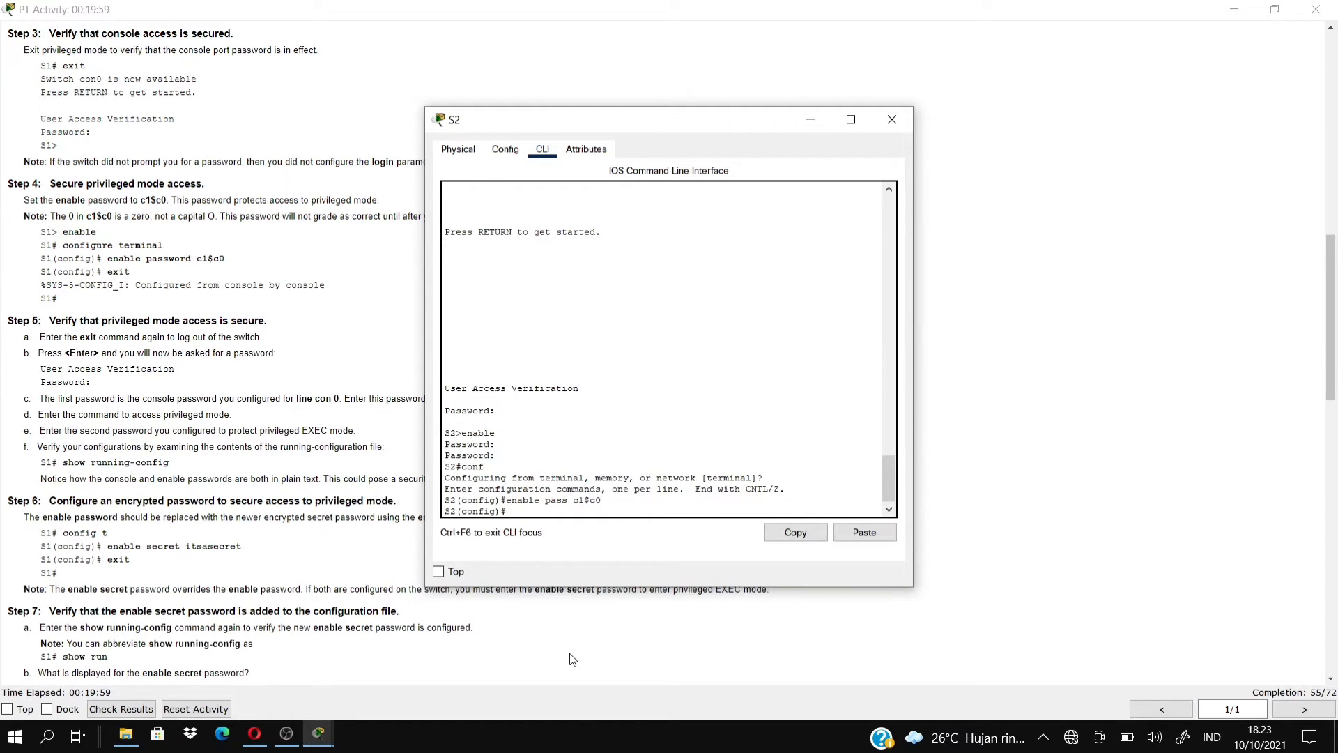
pyautogui.write('exit')
pyautogui.press('Return')
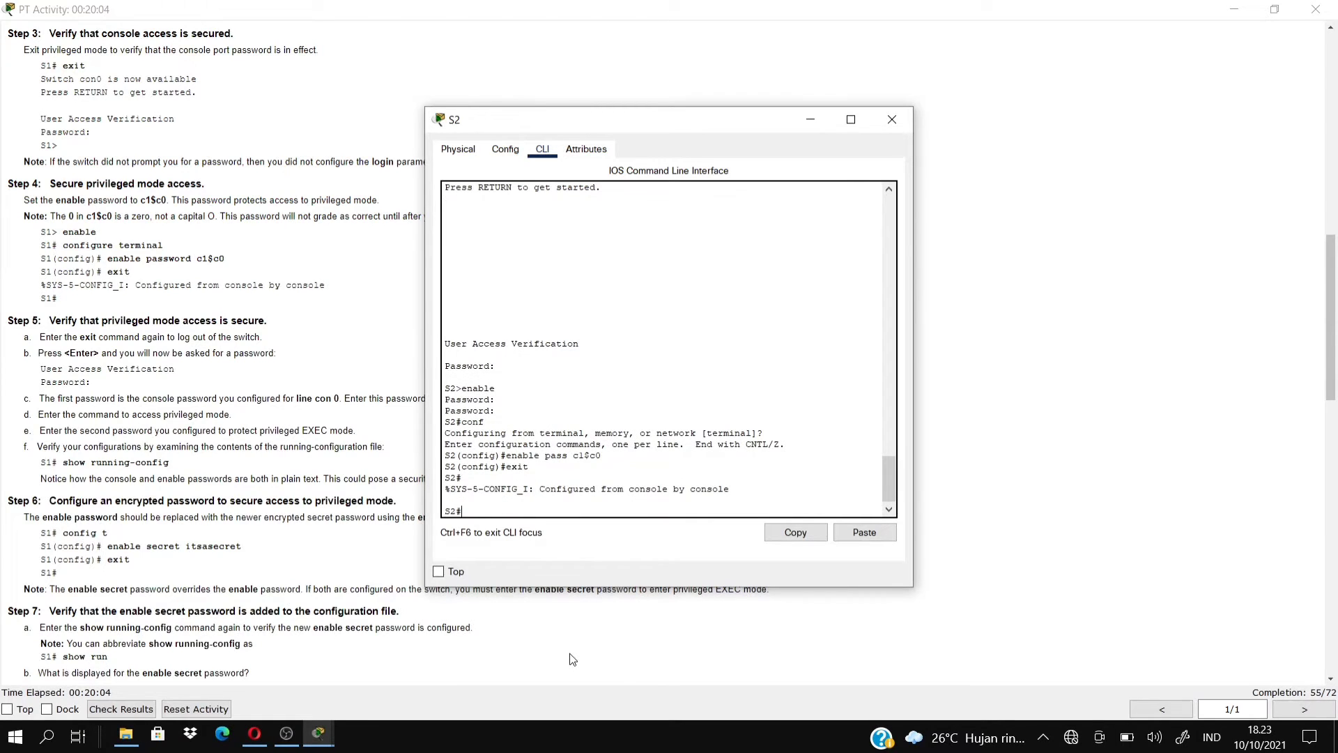
pyautogui.write('exit')
pyautogui.press('Return')
# Log into S2 with the console password, then reach S2# with enable and its password.
pyautogui.press('Return')
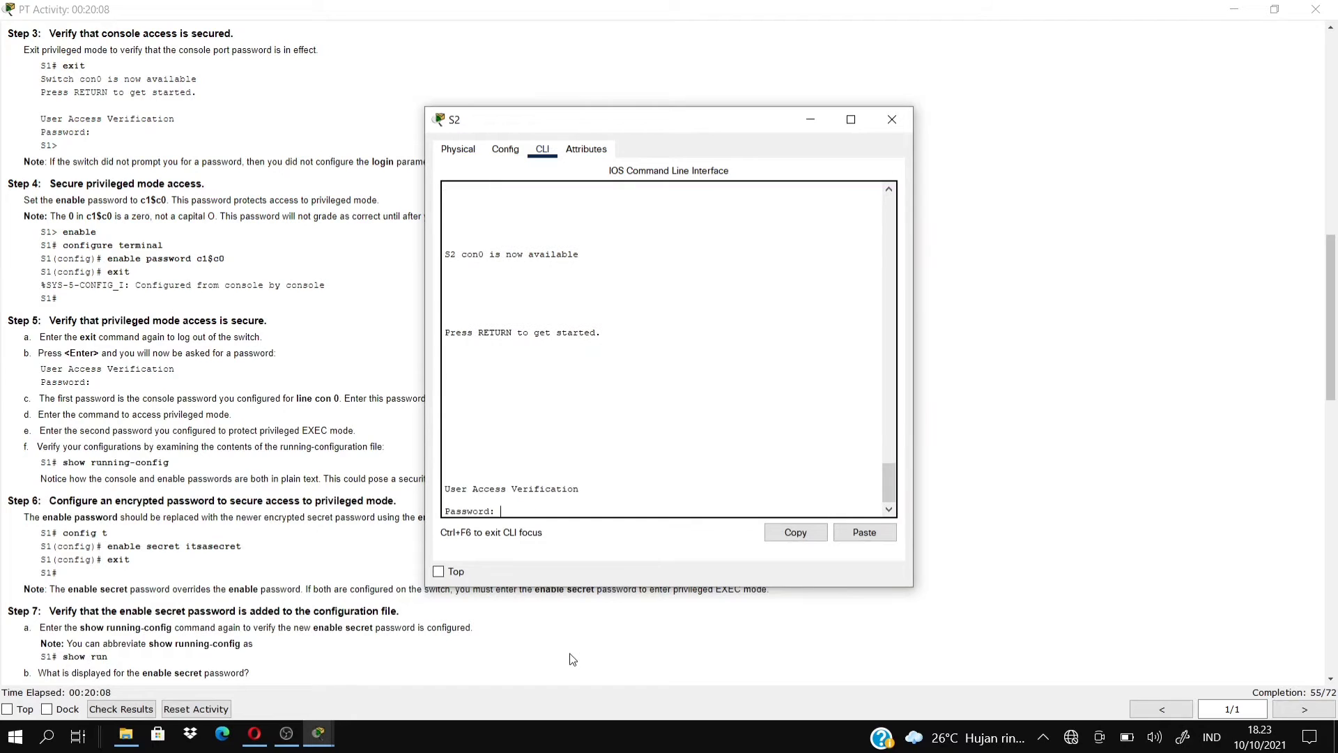
pyautogui.write('cisco')
pyautogui.press('Return')
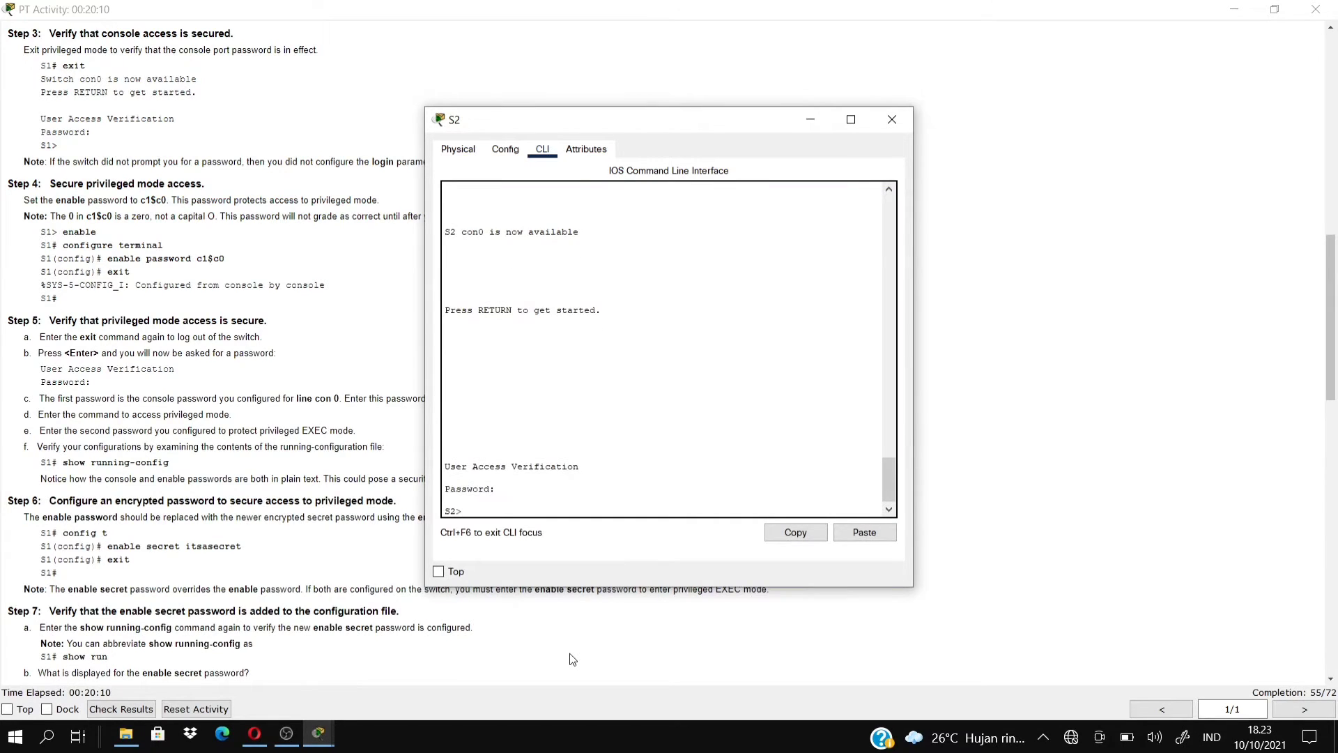
pyautogui.write('enable')
pyautogui.press('Return')
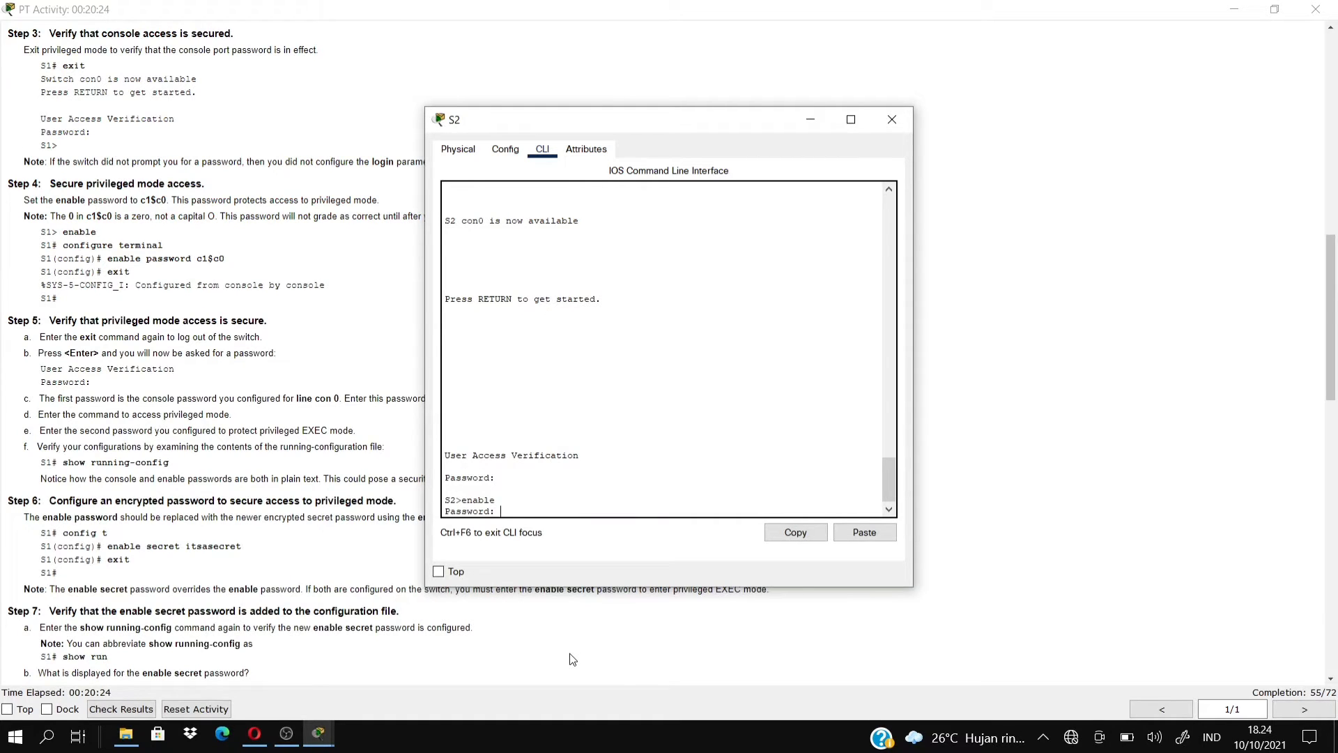
pyautogui.press('Return')
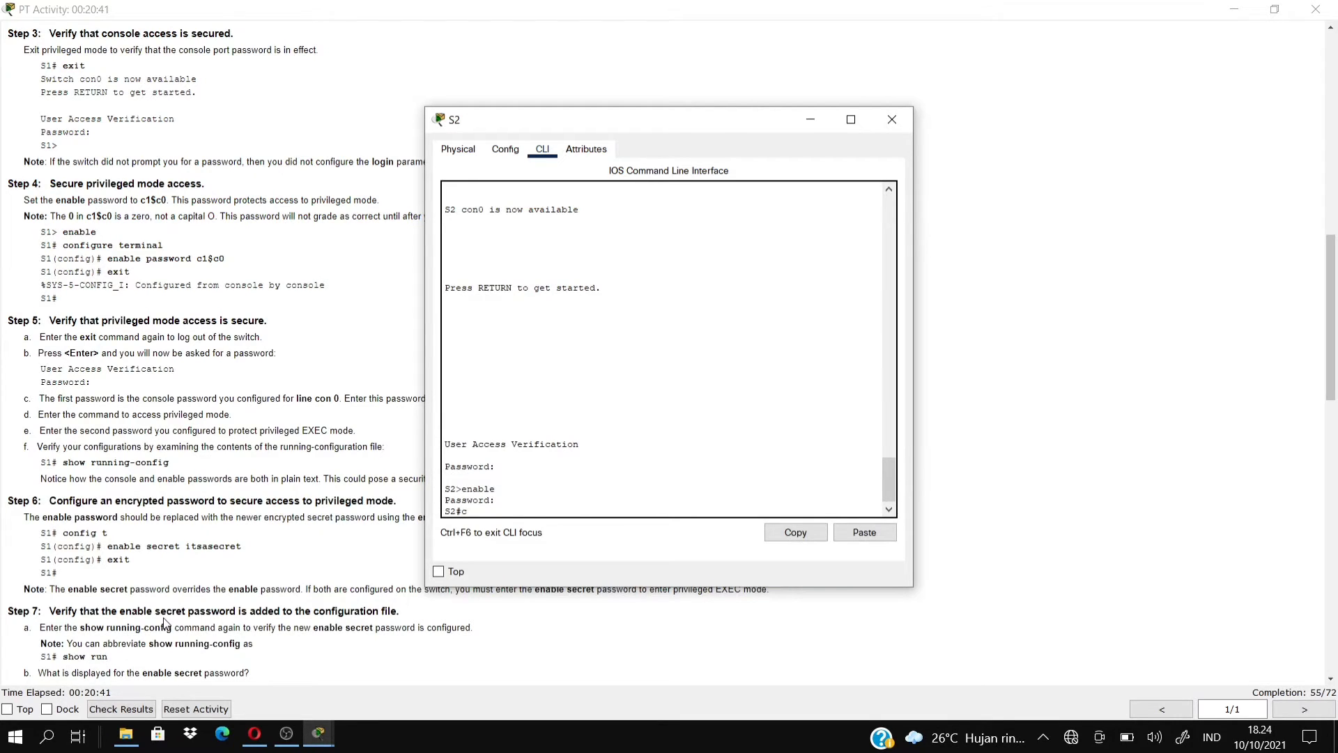
# Set S2's enable secret to the lab's secret value in conf t, then exit back to S2#.
pyautogui.write('onf t')
pyautogui.press('Return')
pyautogui.write('e')
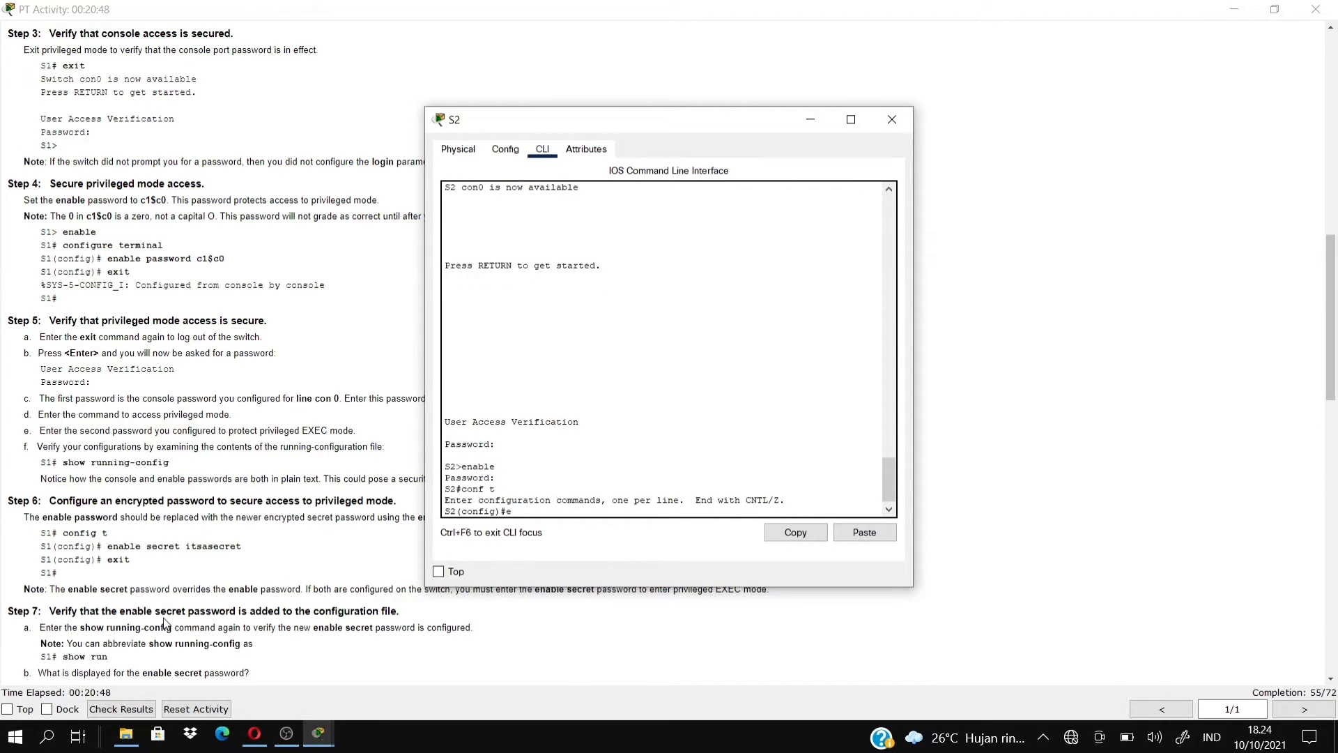
pyautogui.write('nable secret itsasecret')
pyautogui.press('Return')
pyautogui.write('exit')
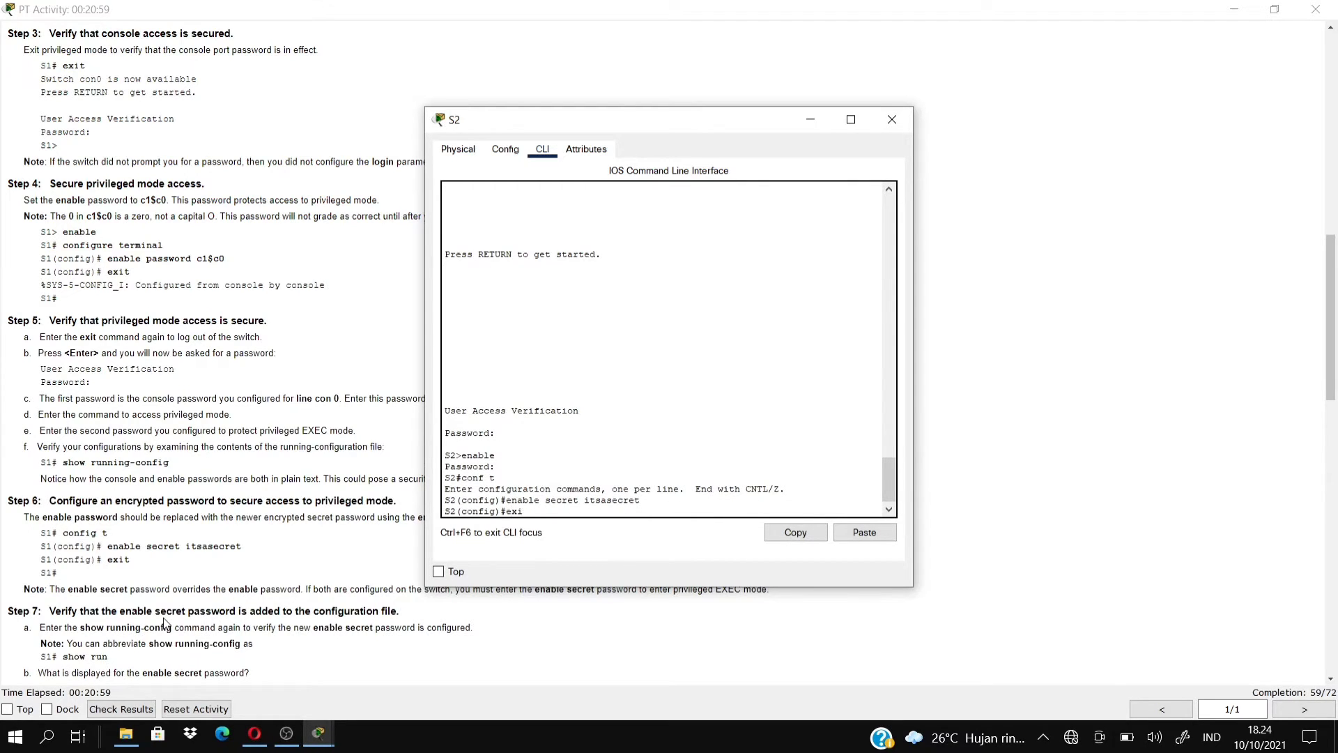
pyautogui.press('Return')
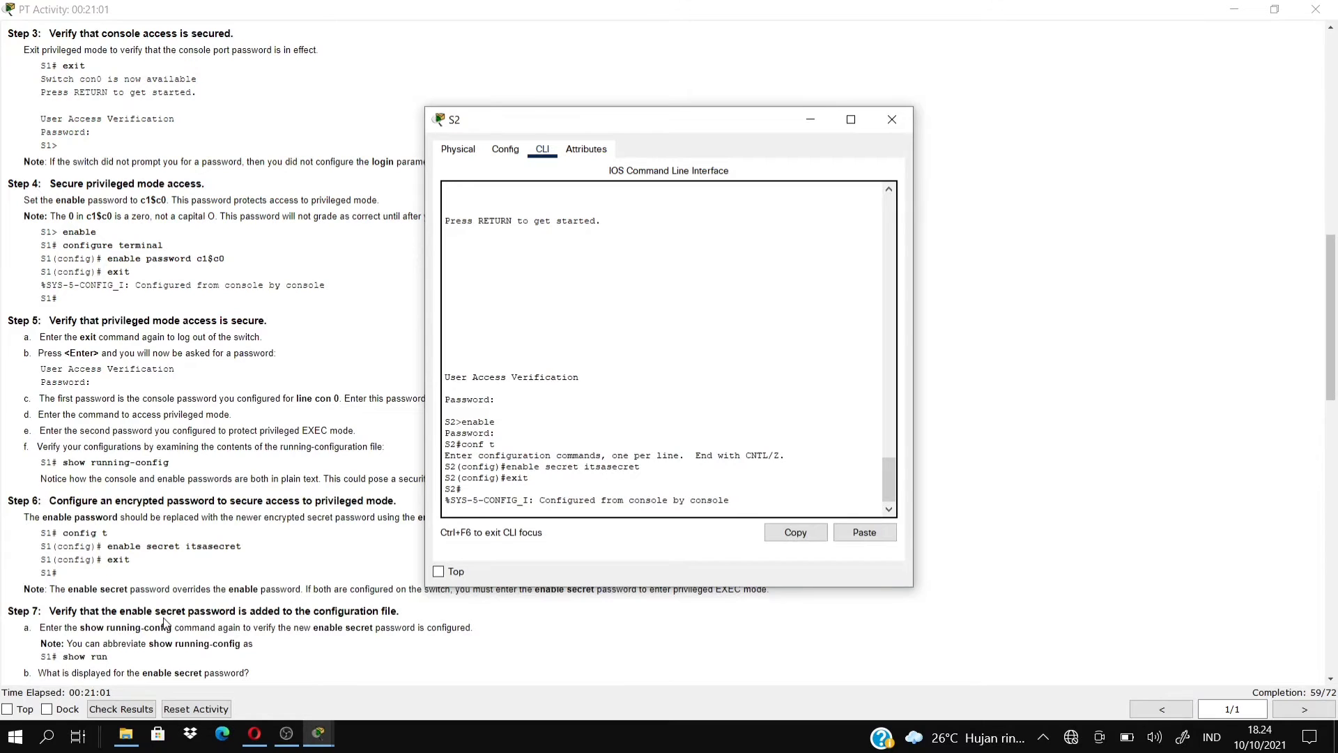
pyautogui.press('Return')
pyautogui.press('Return')
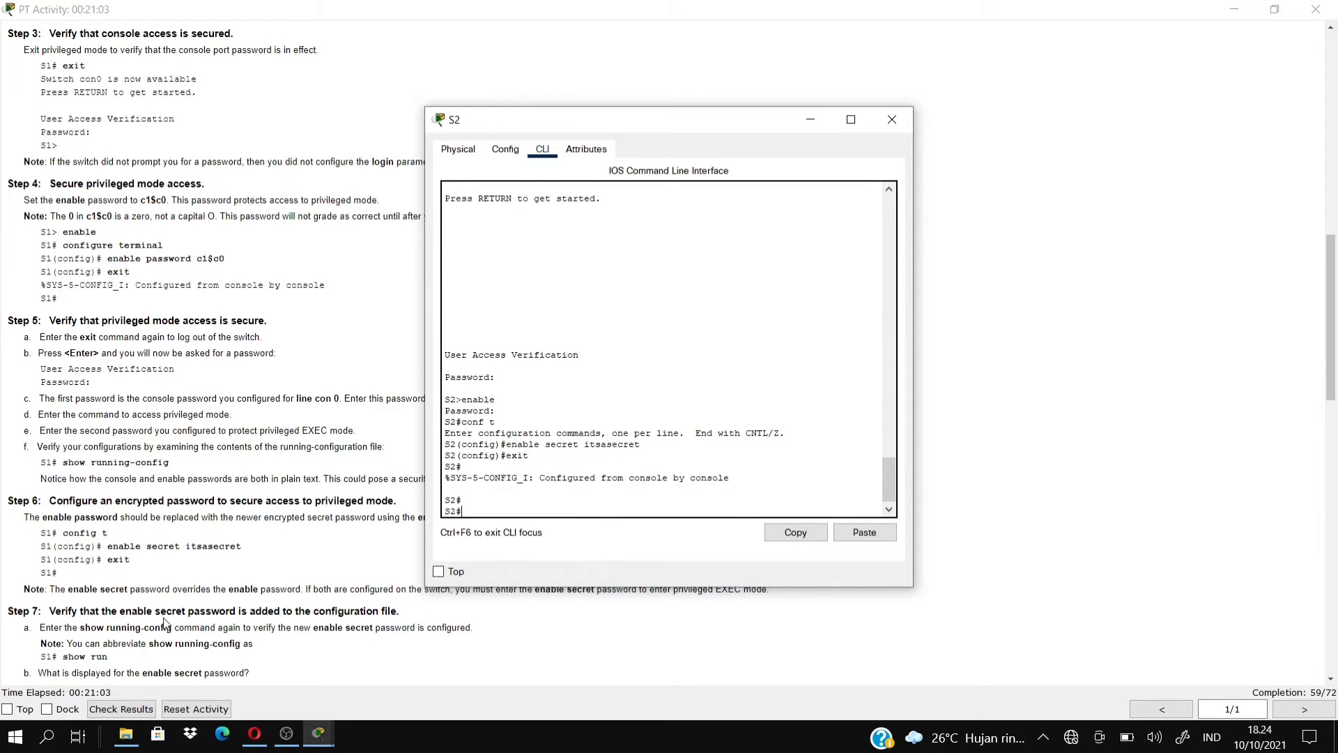
pyautogui.press('Return')
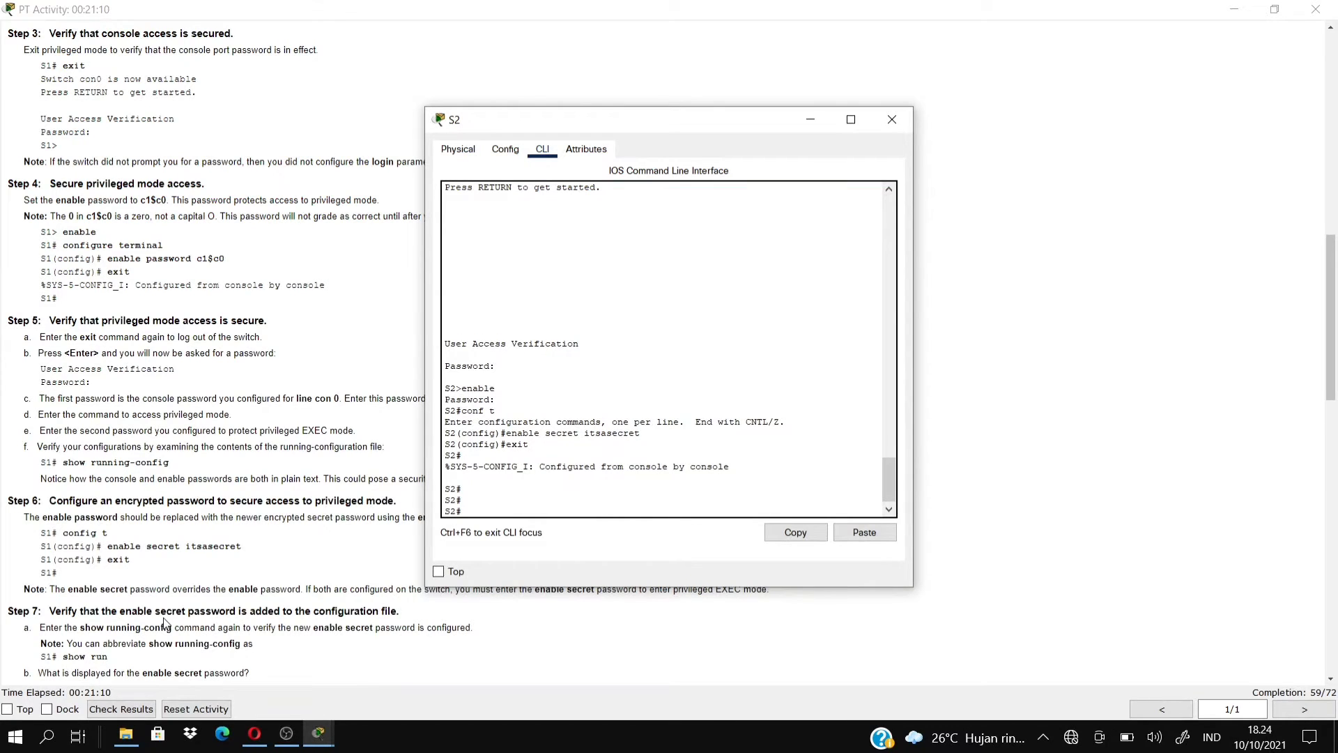
# Run show run on S2 and page through to the end of the configuration.
pyautogui.write('show run')
pyautogui.press('Return')
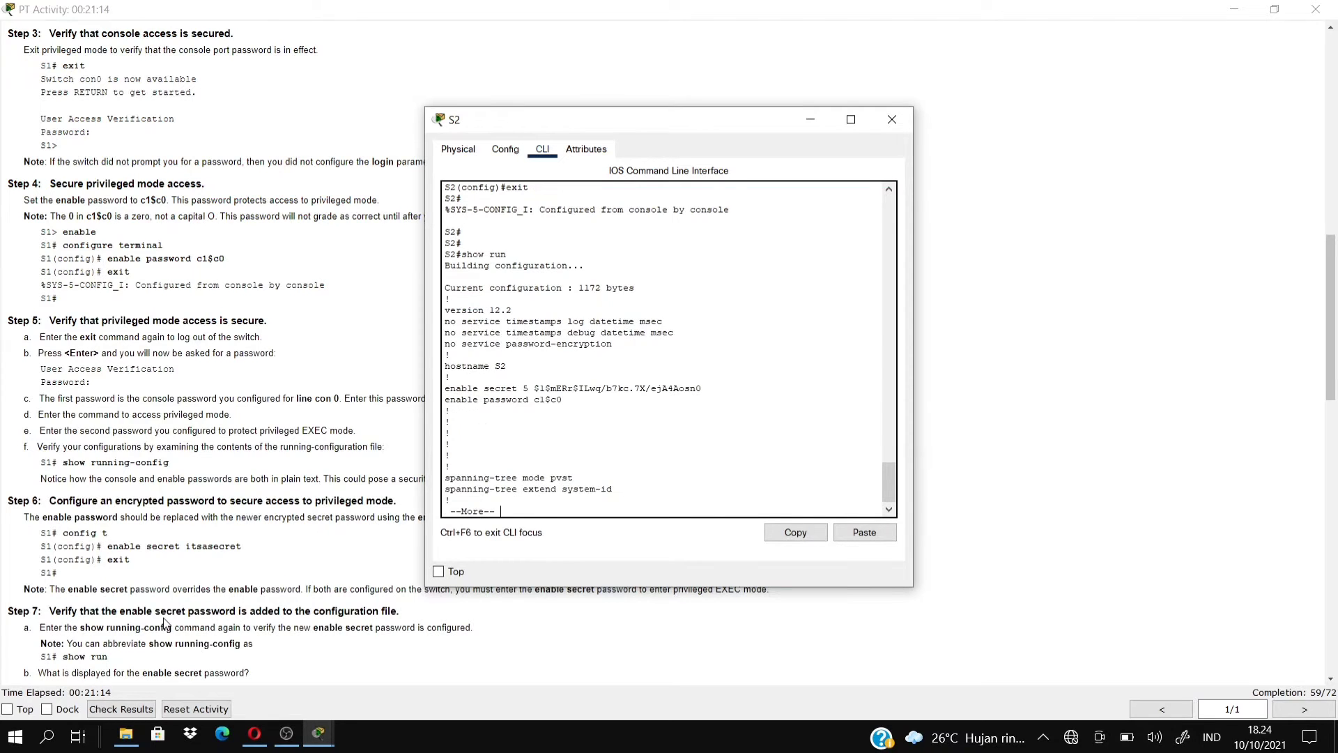
pyautogui.press('Return')
pyautogui.press('Return')
pyautogui.press('Return')
pyautogui.press('Return')
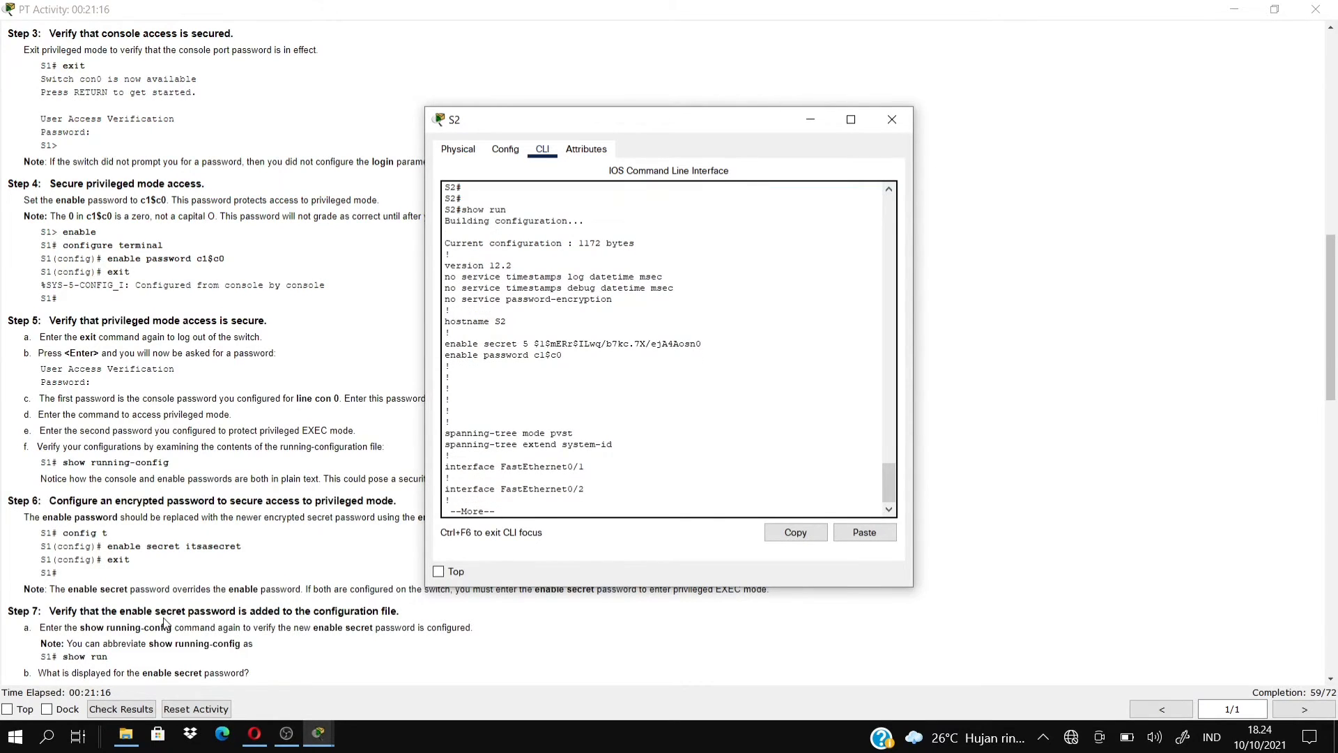
pyautogui.press('Return')
pyautogui.press('Return')
pyautogui.press('Return')
pyautogui.press('Return')
pyautogui.press('Return')
pyautogui.press('Return')
pyautogui.press('Return')
pyautogui.press('Return')
pyautogui.press('Return')
pyautogui.press('Return')
pyautogui.press('Return')
pyautogui.press('Return')
pyautogui.press('Return')
pyautogui.press('Return')
pyautogui.press('Return')
pyautogui.press('Return')
pyautogui.press('Return')
pyautogui.press('Return')
pyautogui.press('Return')
pyautogui.press('Return')
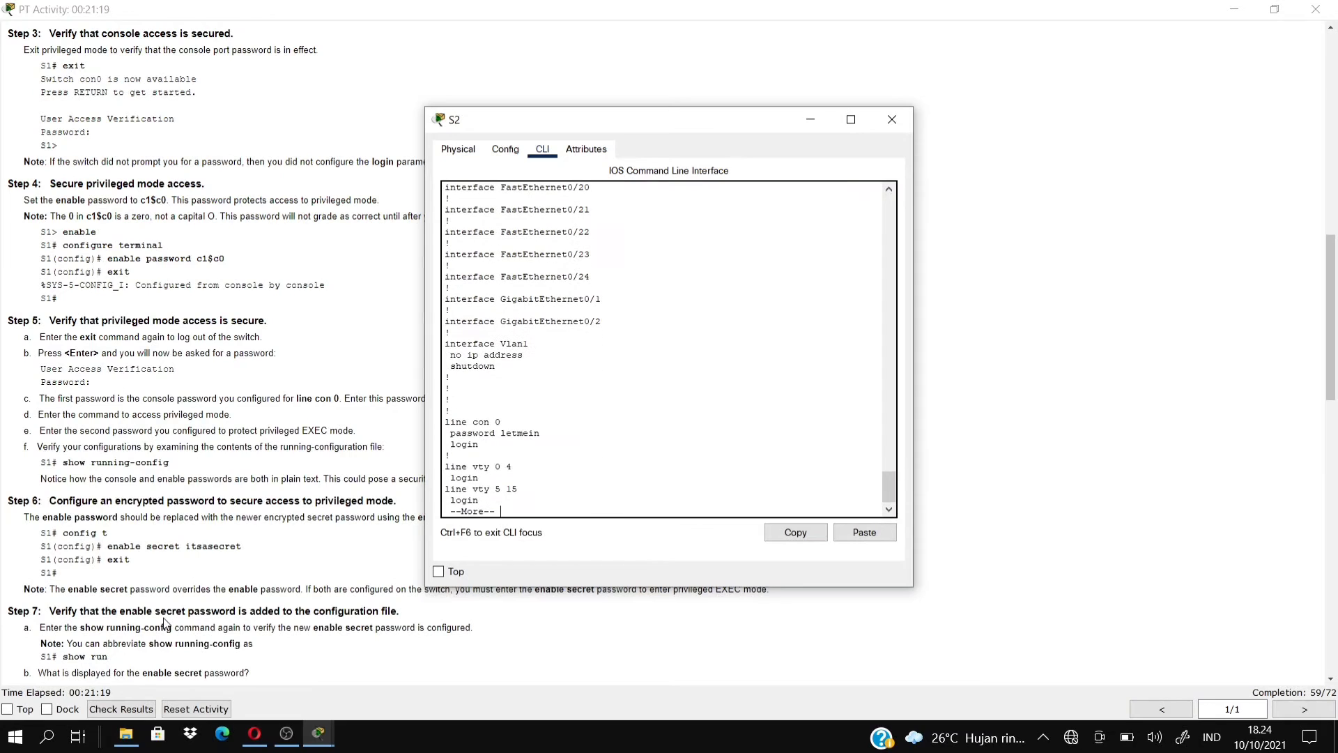
pyautogui.press('Return')
pyautogui.press('Return')
pyautogui.press('Return')
pyautogui.press('Return')
pyautogui.press('Return')
pyautogui.press('Return')
pyautogui.press('Return')
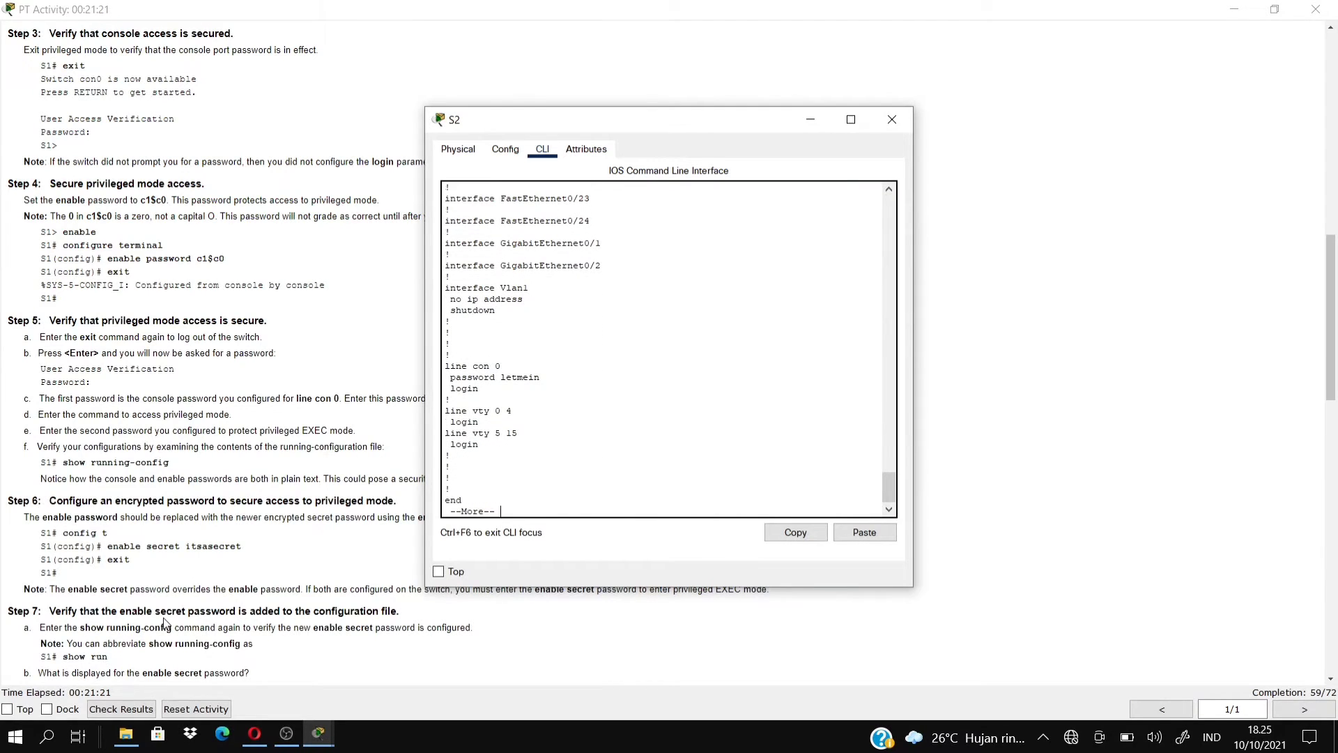
pyautogui.press('Return')
pyautogui.press('Return')
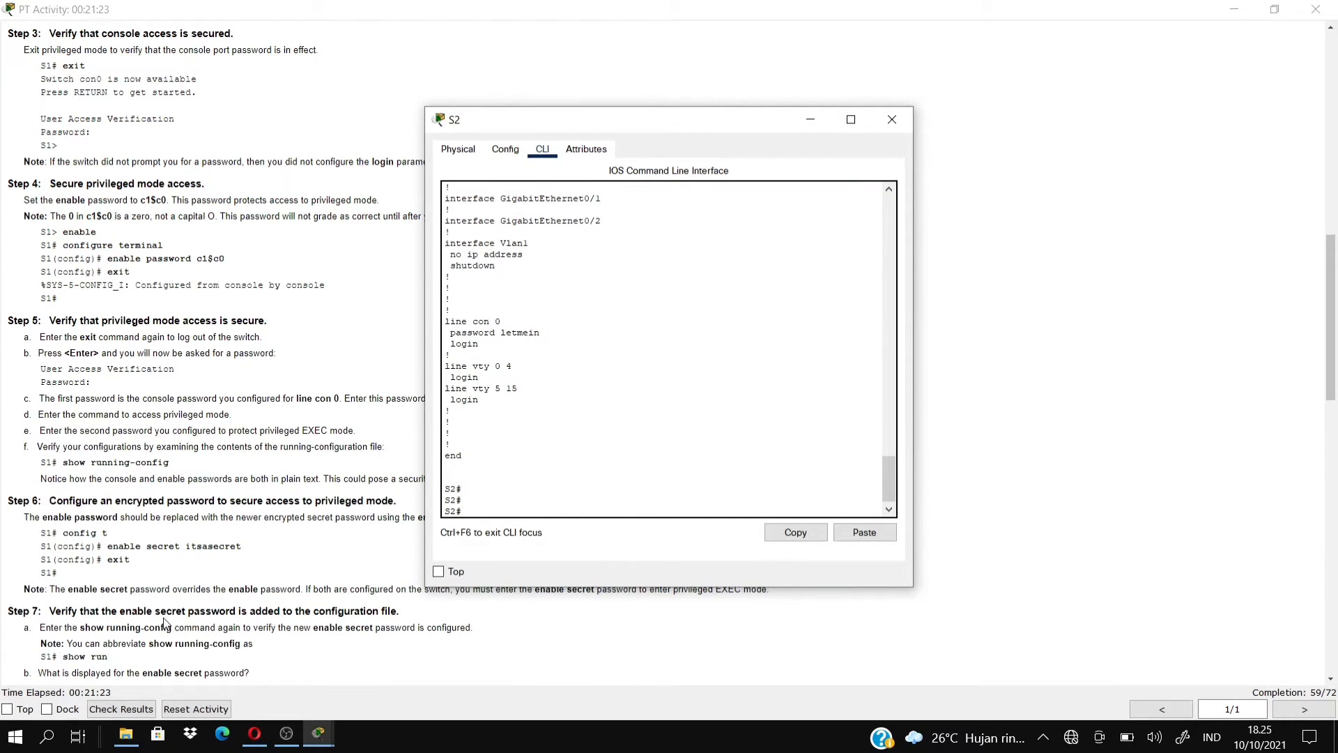
pyautogui.press('Return')
pyautogui.press('Return')
pyautogui.press('Return')
pyautogui.press('Return')
pyautogui.press('Return')
pyautogui.press('Return')
pyautogui.press('Return')
pyautogui.press('Return')
pyautogui.press('Return')
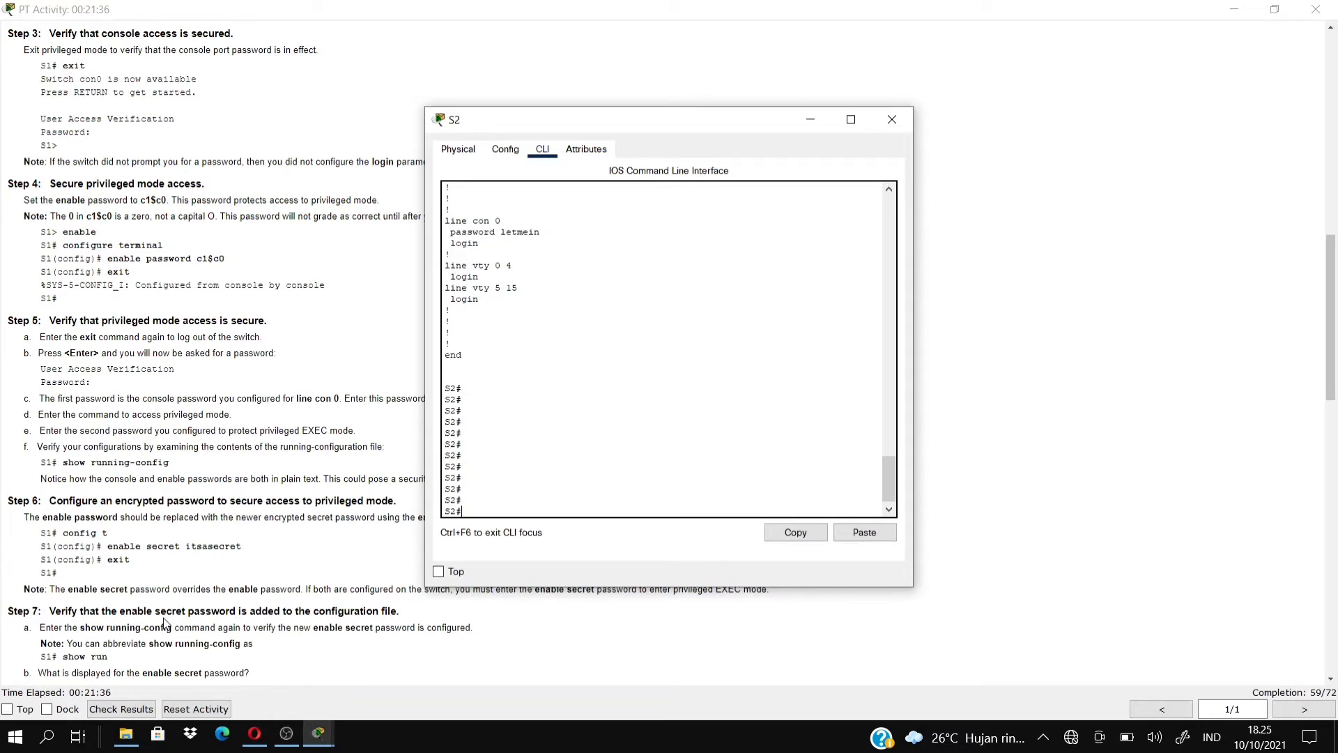
# Scroll the PT Activity instructions down to Part 5, then bring S2's console back up.
pyautogui.click(187, 667)
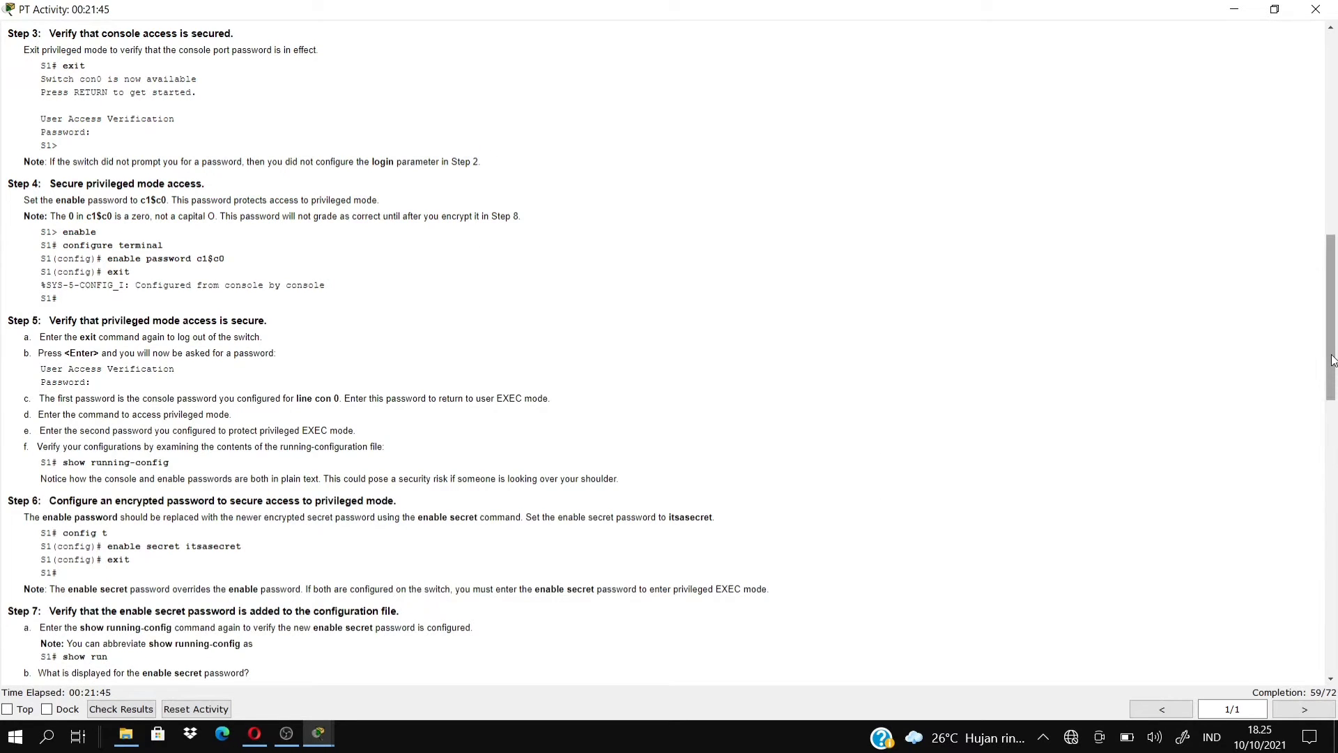
pyautogui.moveTo(1336, 400); pyautogui.dragTo(1336, 515)
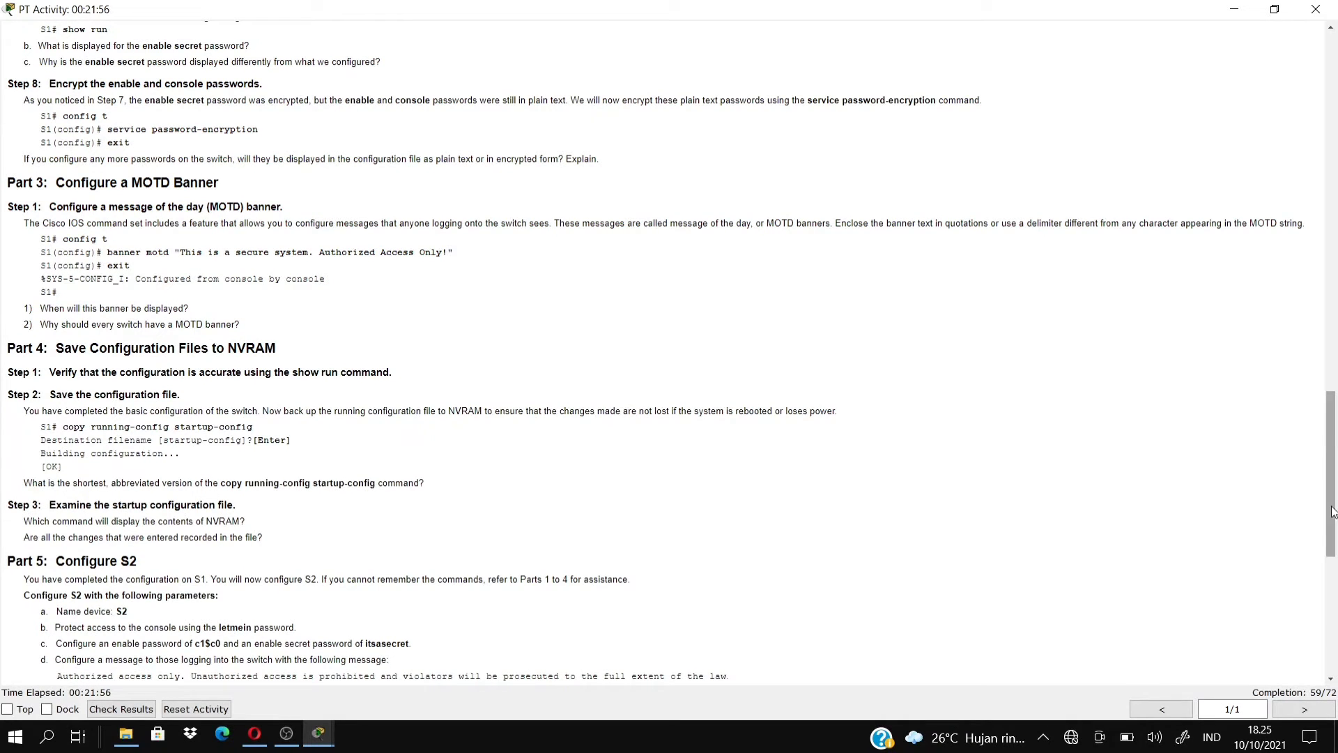
pyautogui.moveTo(1336, 506); pyautogui.dragTo(1332, 539)
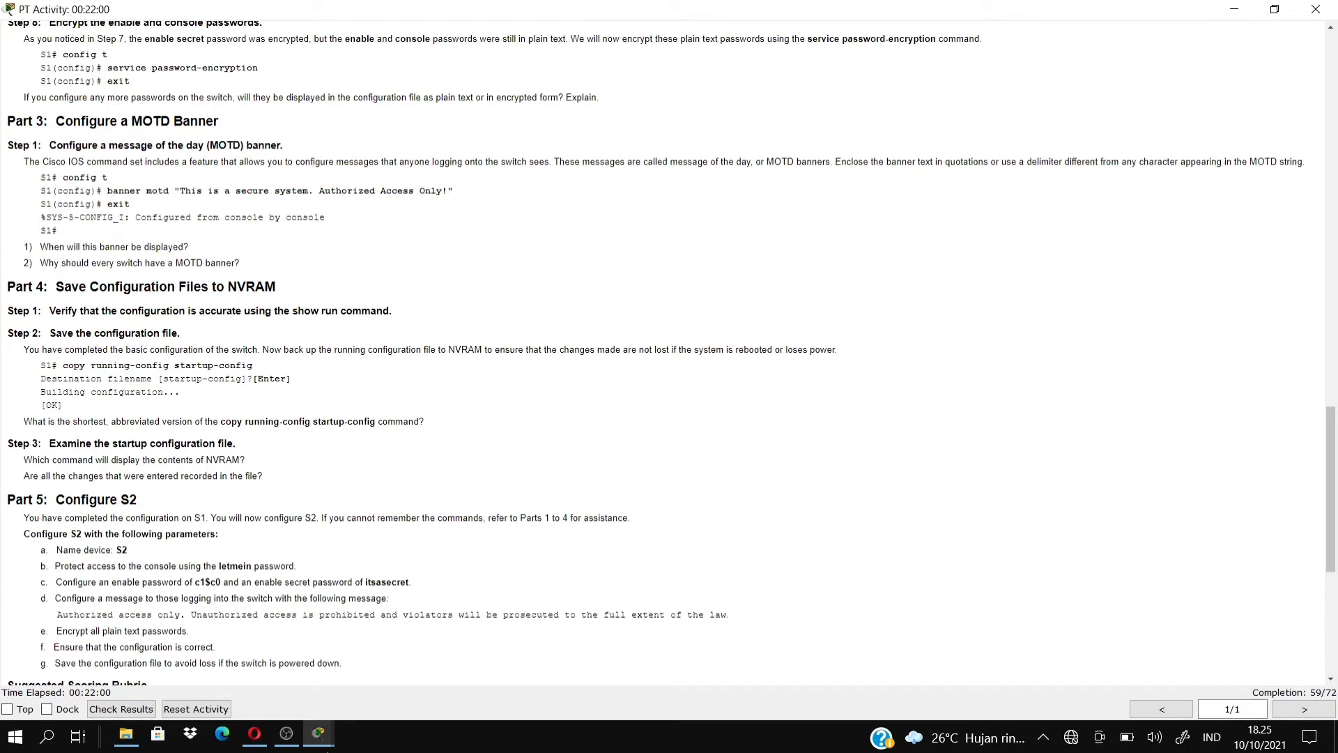
pyautogui.moveTo(318, 734)
pyautogui.click(598, 673)
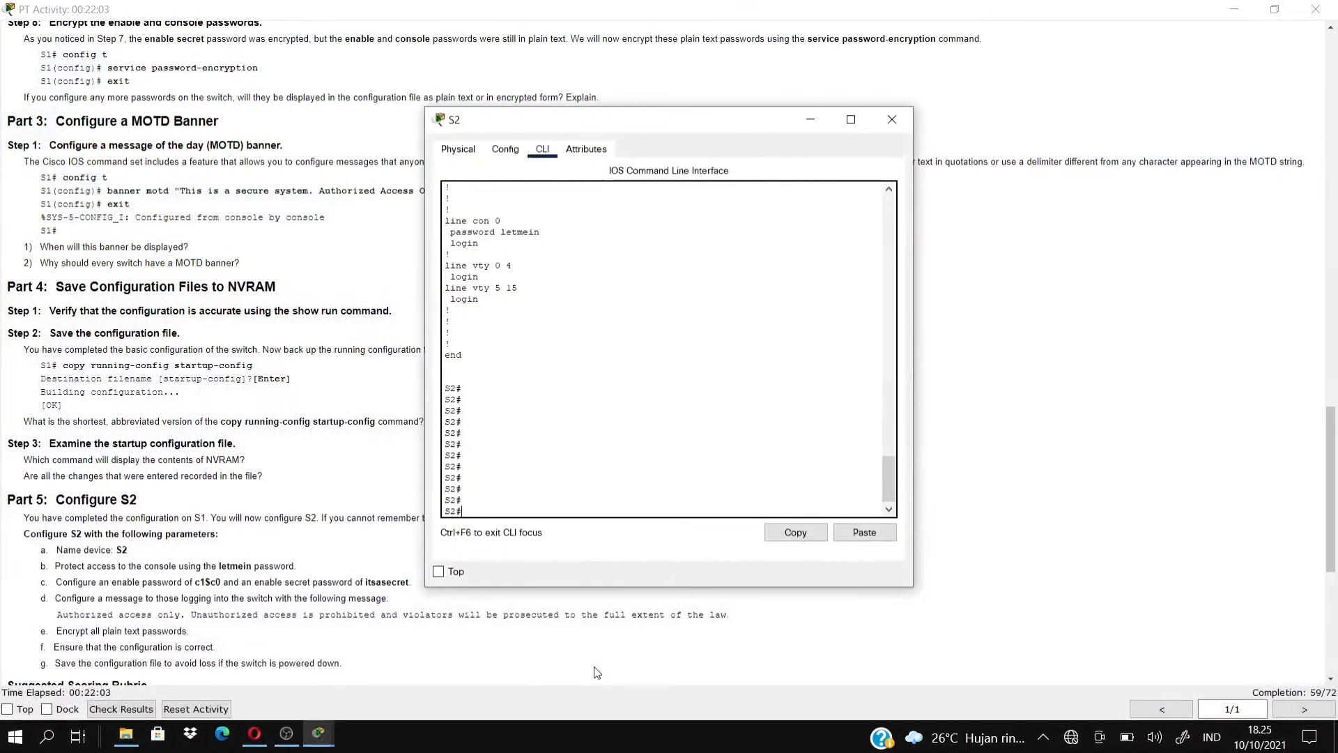
# After a failed attempt at the S2# prompt, enter global configuration mode with conf t.
pyautogui.write('service password-enc')
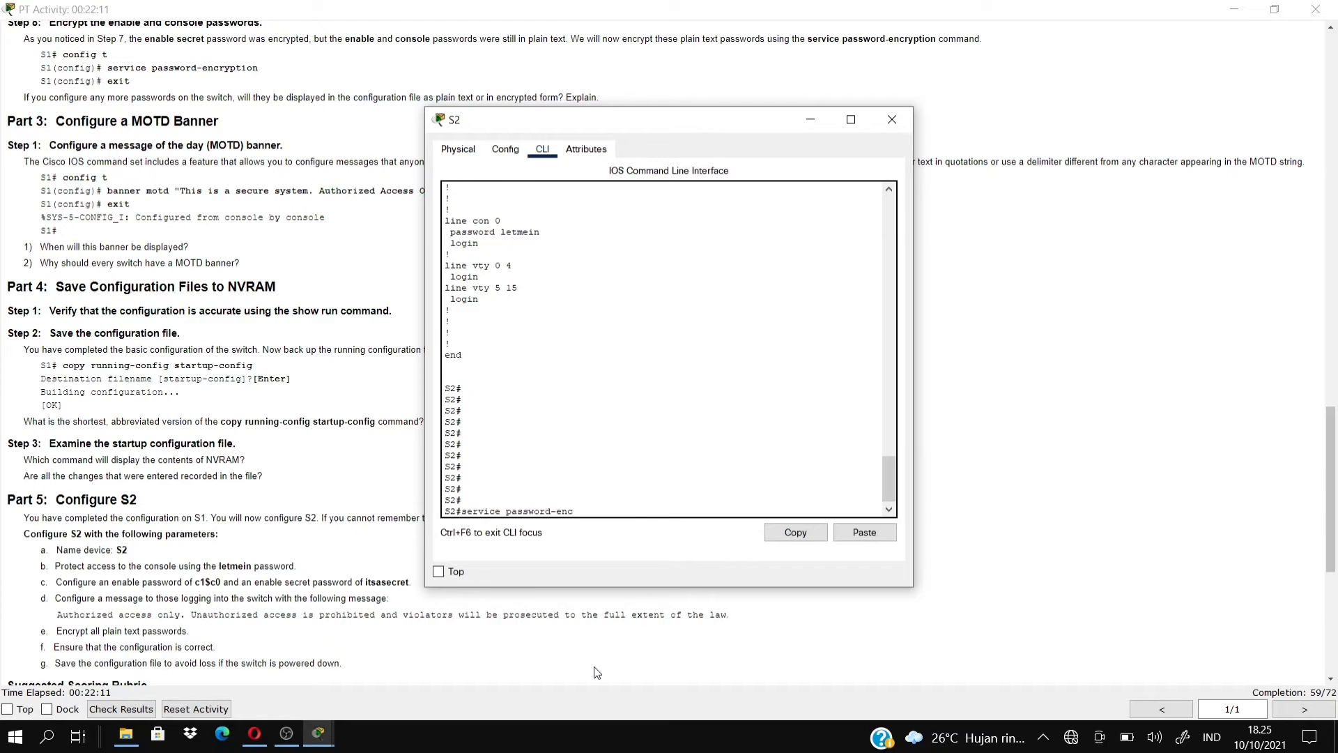
pyautogui.write('ryption')
pyautogui.press('Return')
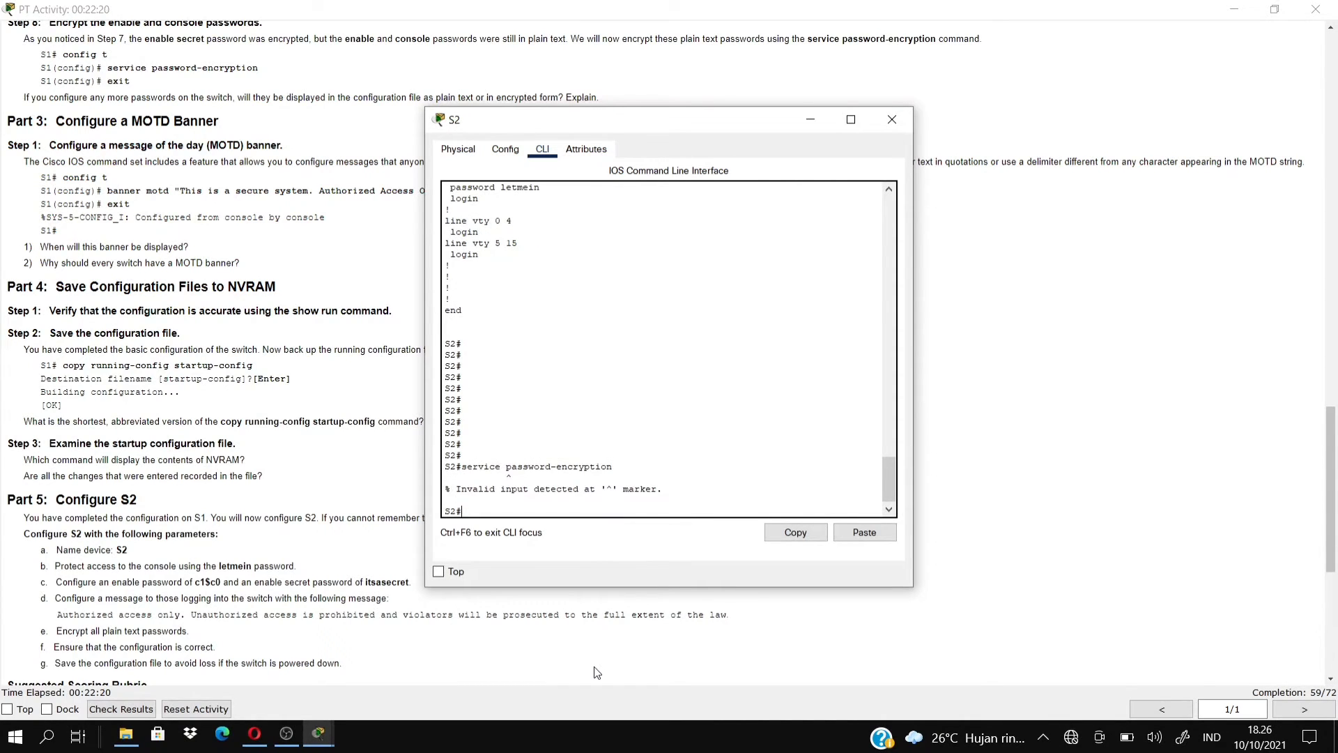
pyautogui.press('BackSpace')
pyautogui.write('cont f')
pyautogui.press('Return')
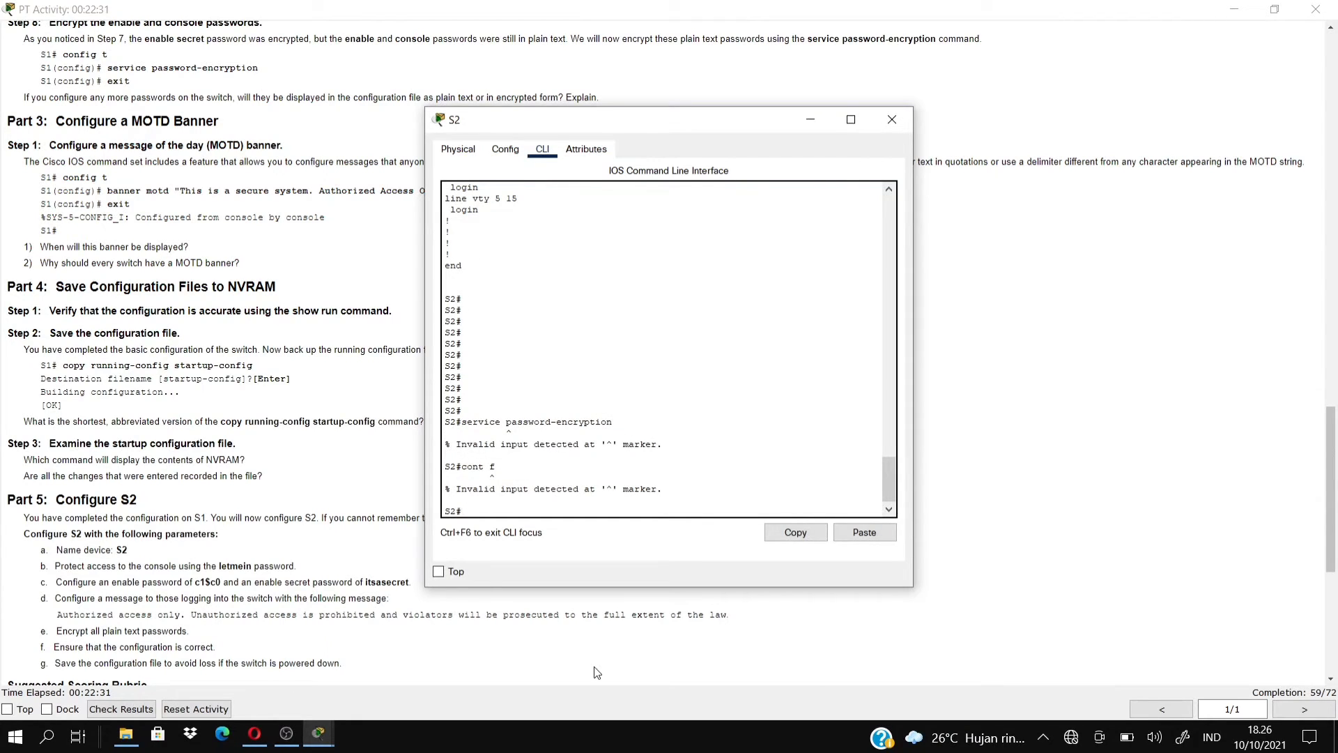
pyautogui.write('conf t\\')
pyautogui.press('BackSpace')
pyautogui.press('Return')
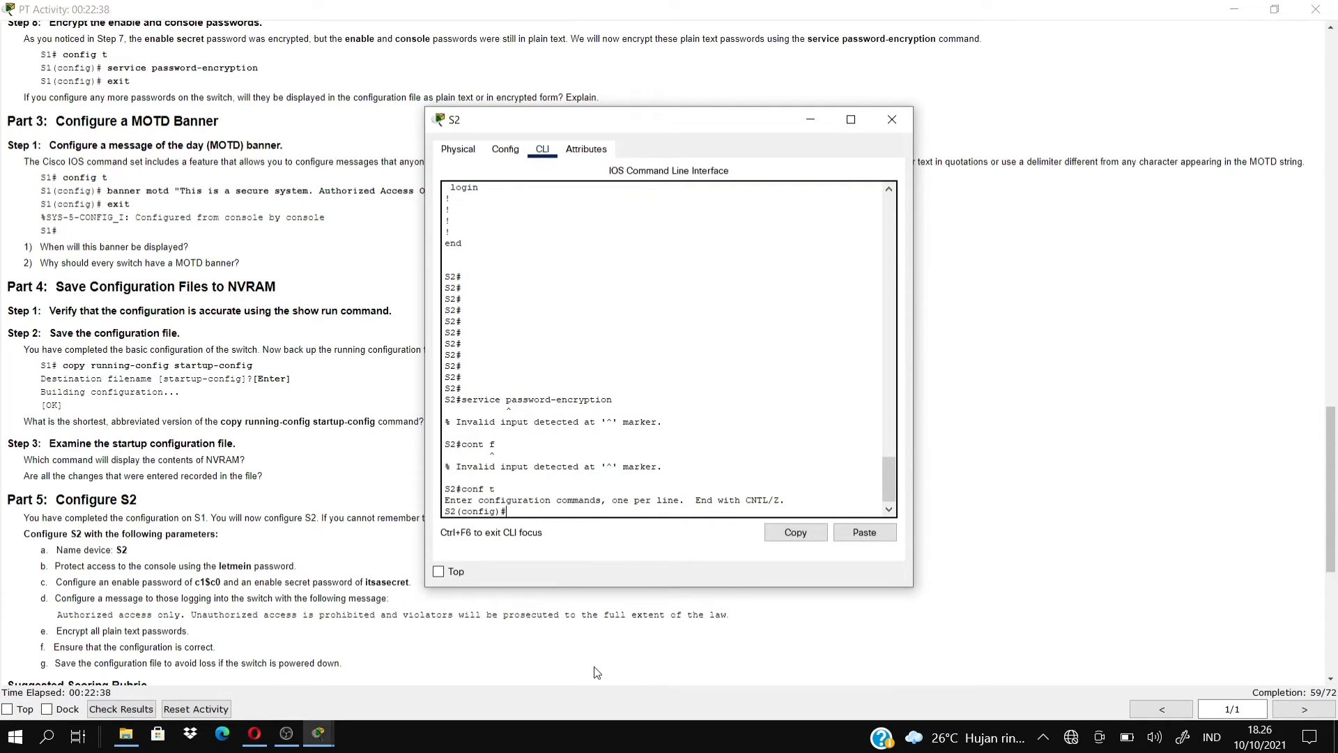
# Enable service password-encryption on S2 and exit back to the S2# prompt.
pyautogui.write('service password-encryption')
pyautogui.press('Return')
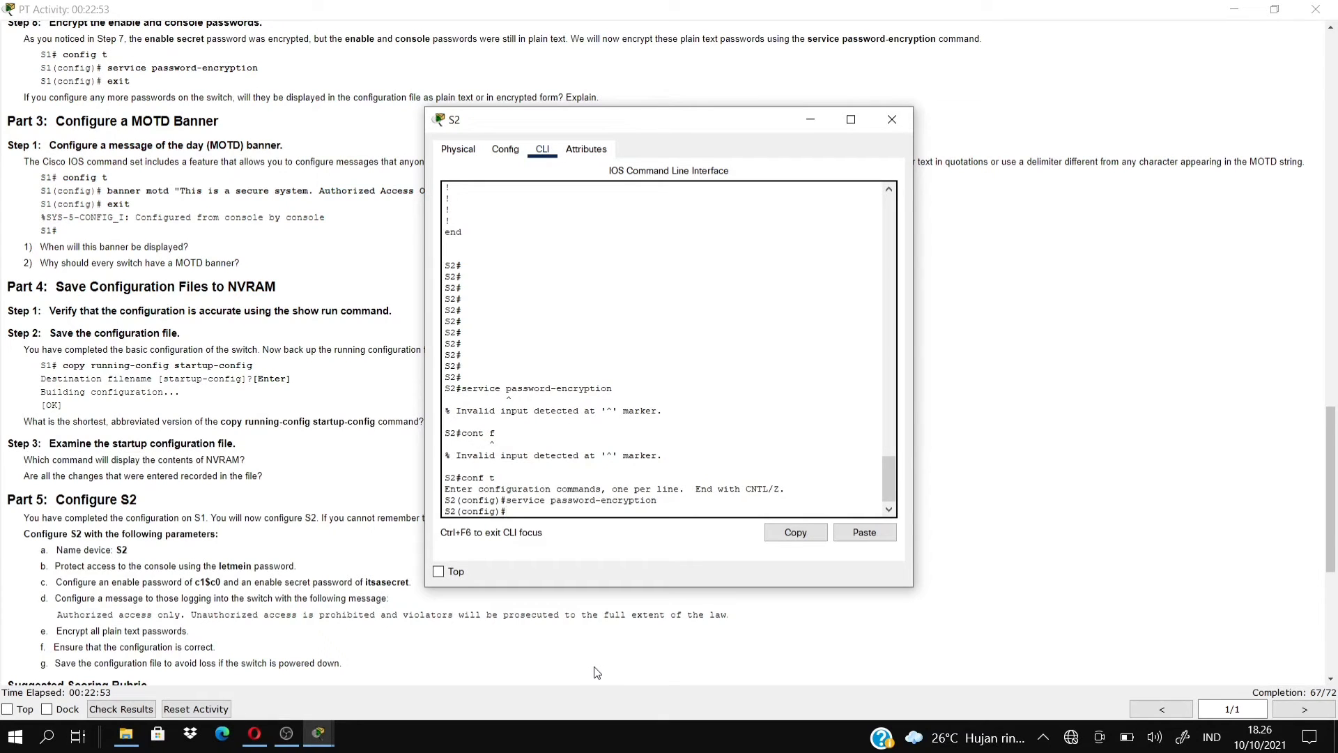
pyautogui.write('exit')
pyautogui.press('Return')
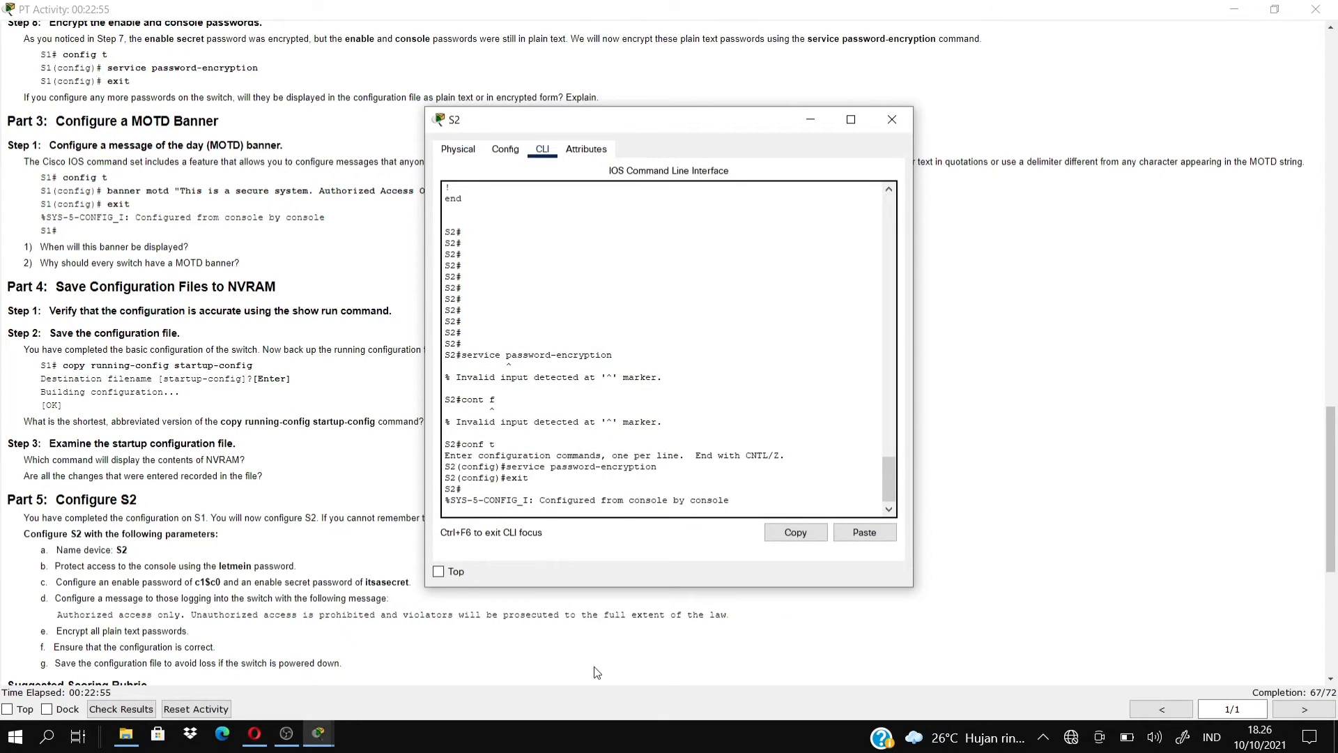
pyautogui.press('Return')
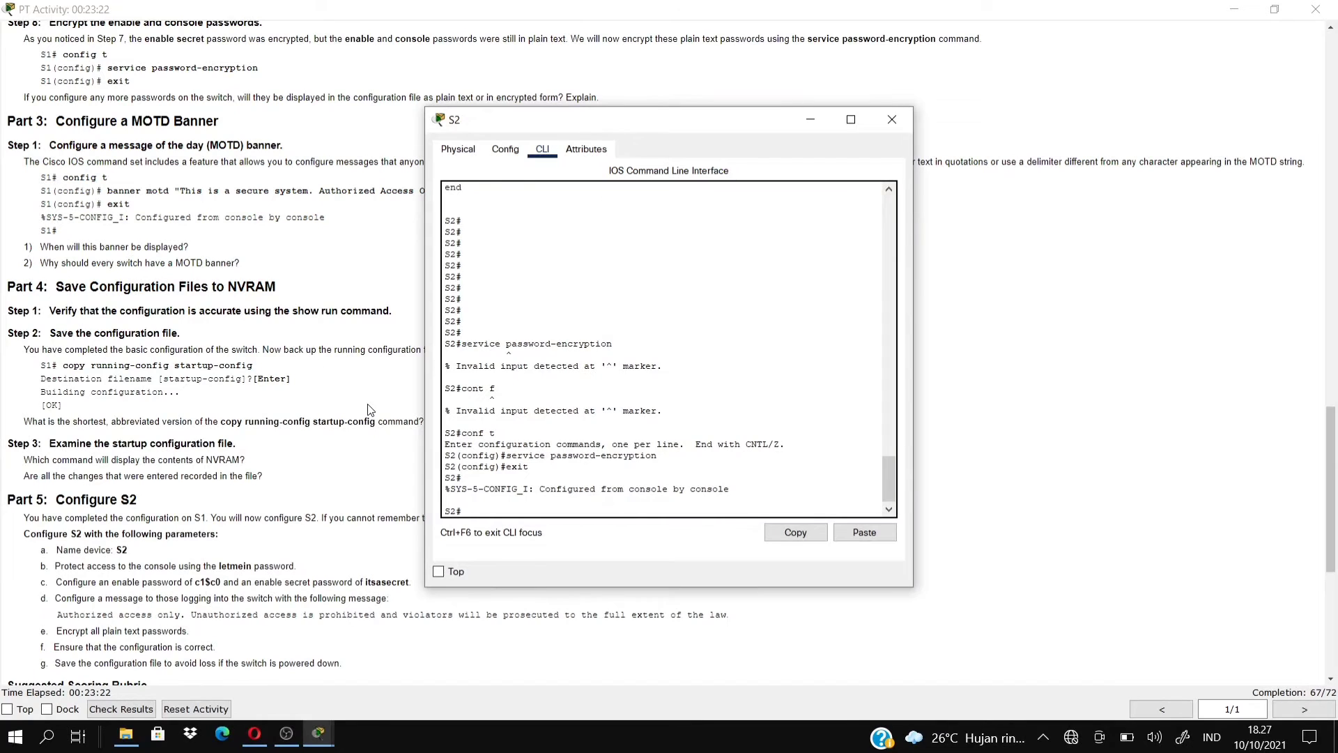
# Enter conf t on S2 and submit banner motd :This is a system. Authorized Access Only!".
pyautogui.write('onf t')
pyautogui.press('Return')
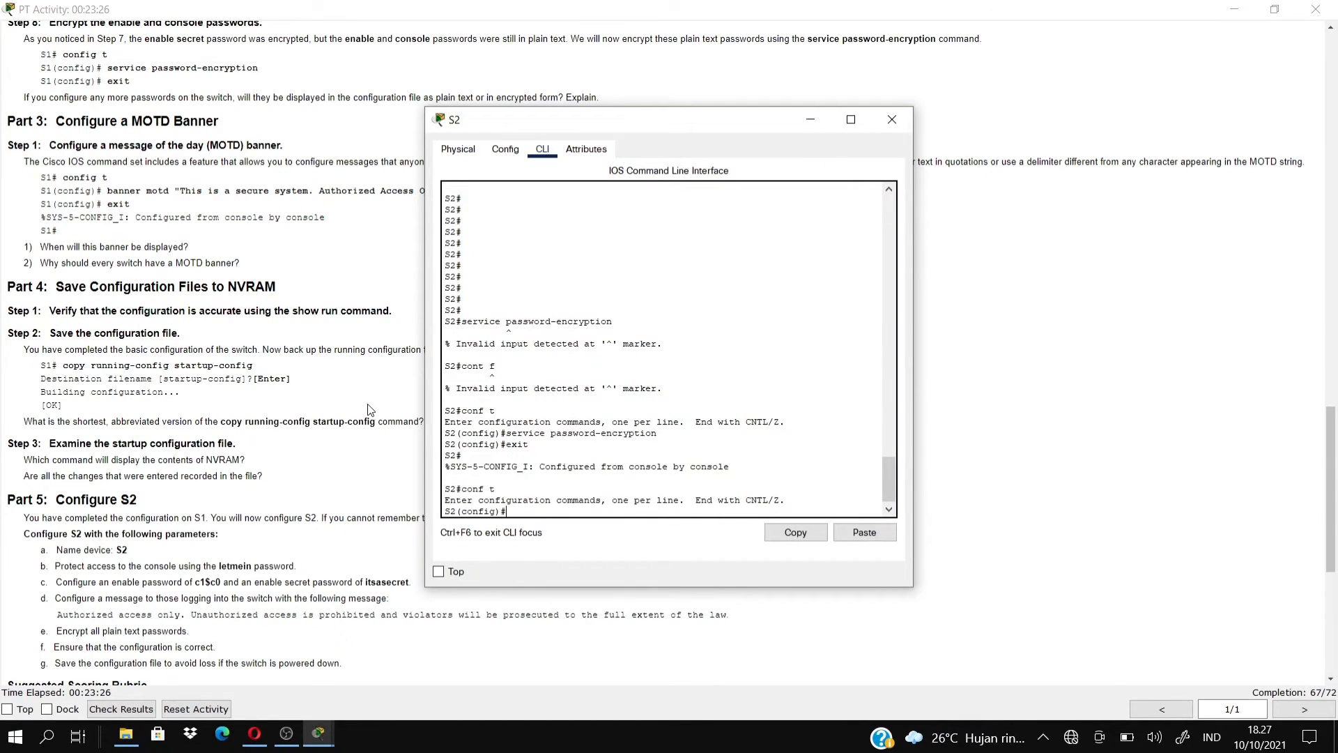
pyautogui.write('banner')
pyautogui.write(' mot')
pyautogui.write('d :This')
pyautogui.write(' is')
pyautogui.write(' a syre')
pyautogui.press('BackSpace')
pyautogui.press('BackSpace')
pyautogui.write('tem. Auth')
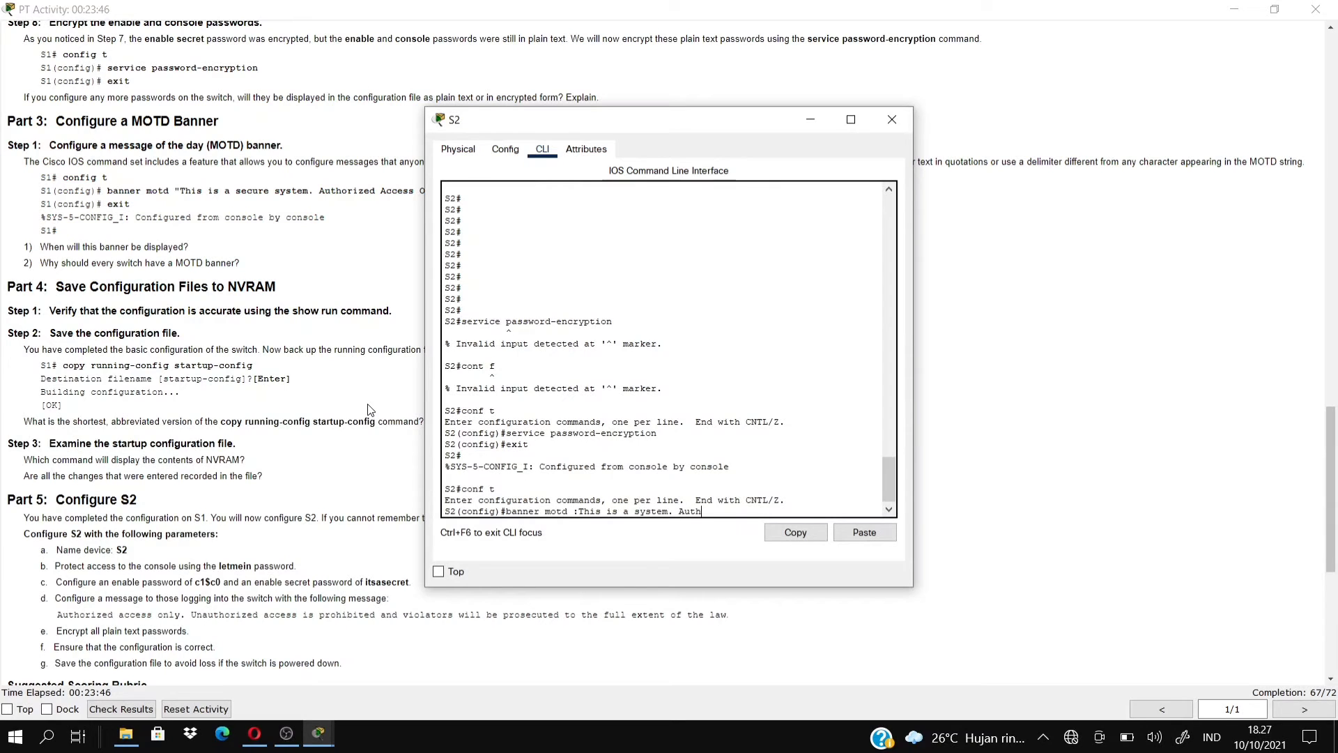
pyautogui.write('orized Access')
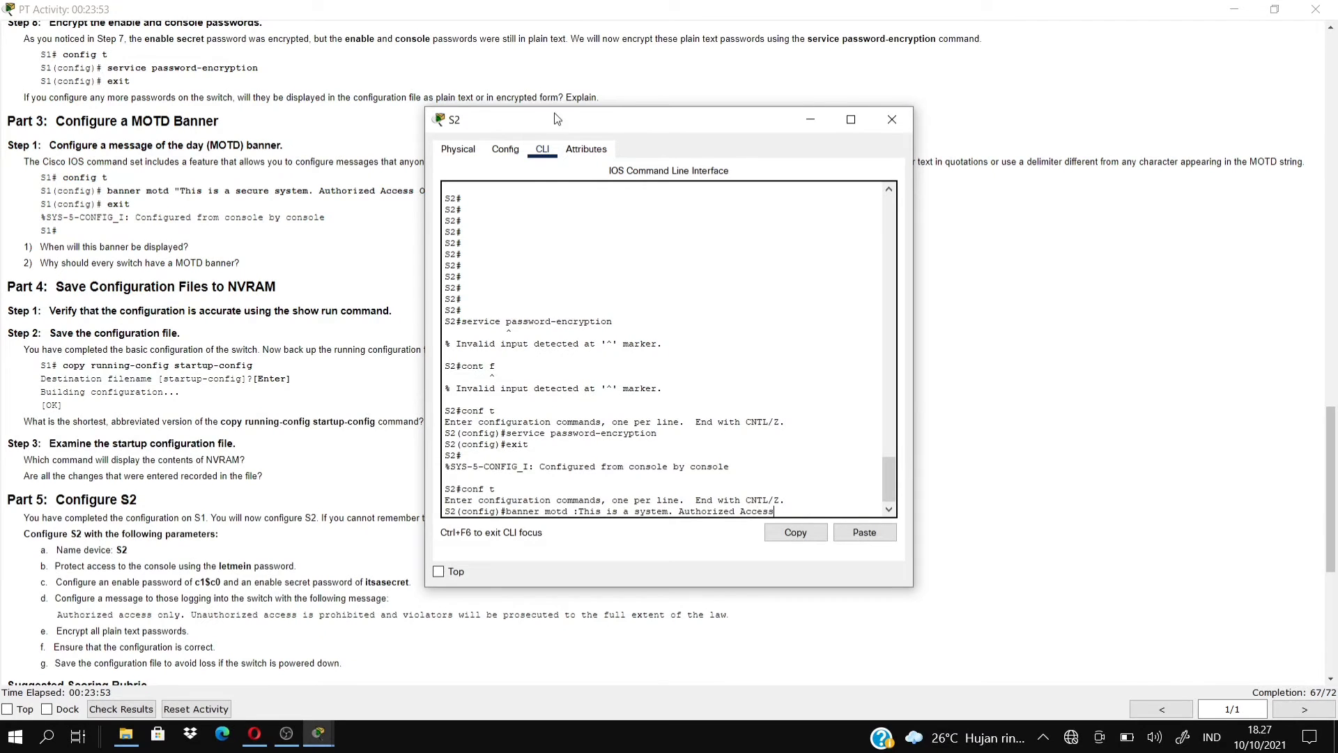
pyautogui.moveTo(565, 126); pyautogui.dragTo(714, 135)
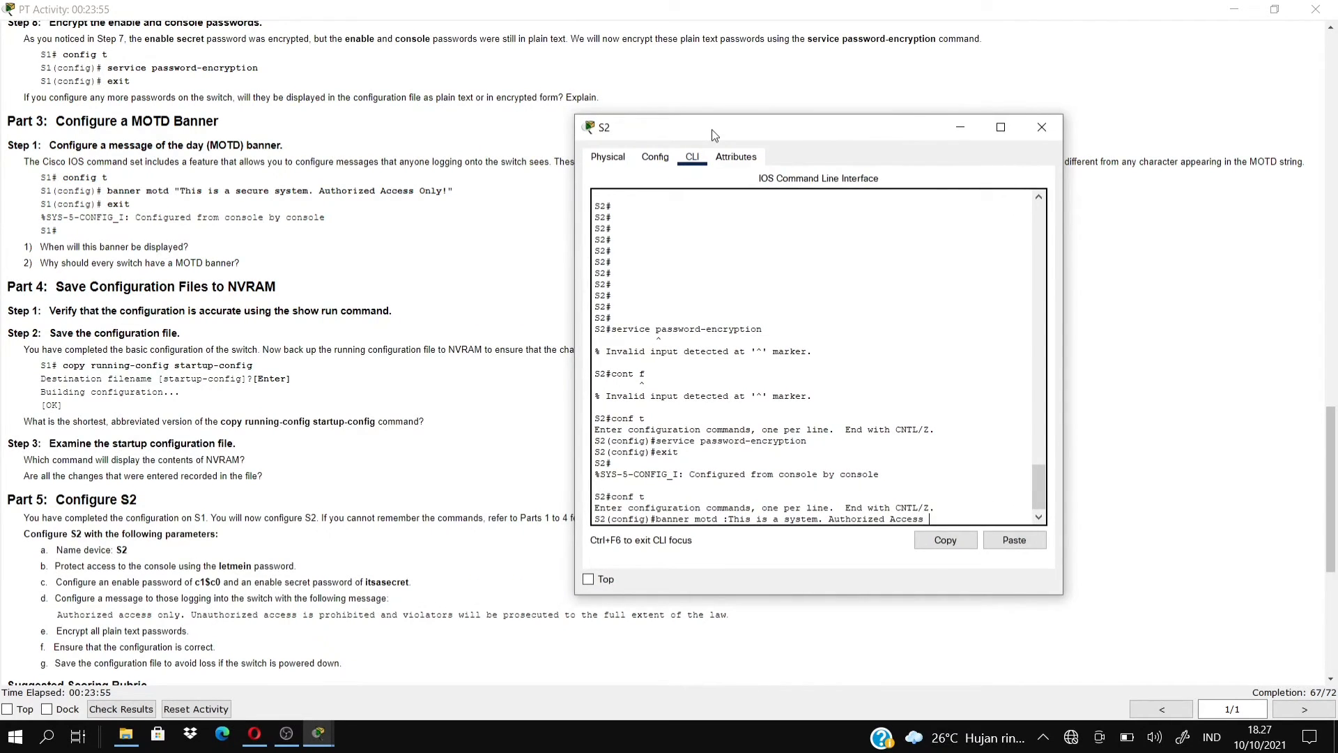
pyautogui.write('Only!"')
pyautogui.press('Return')
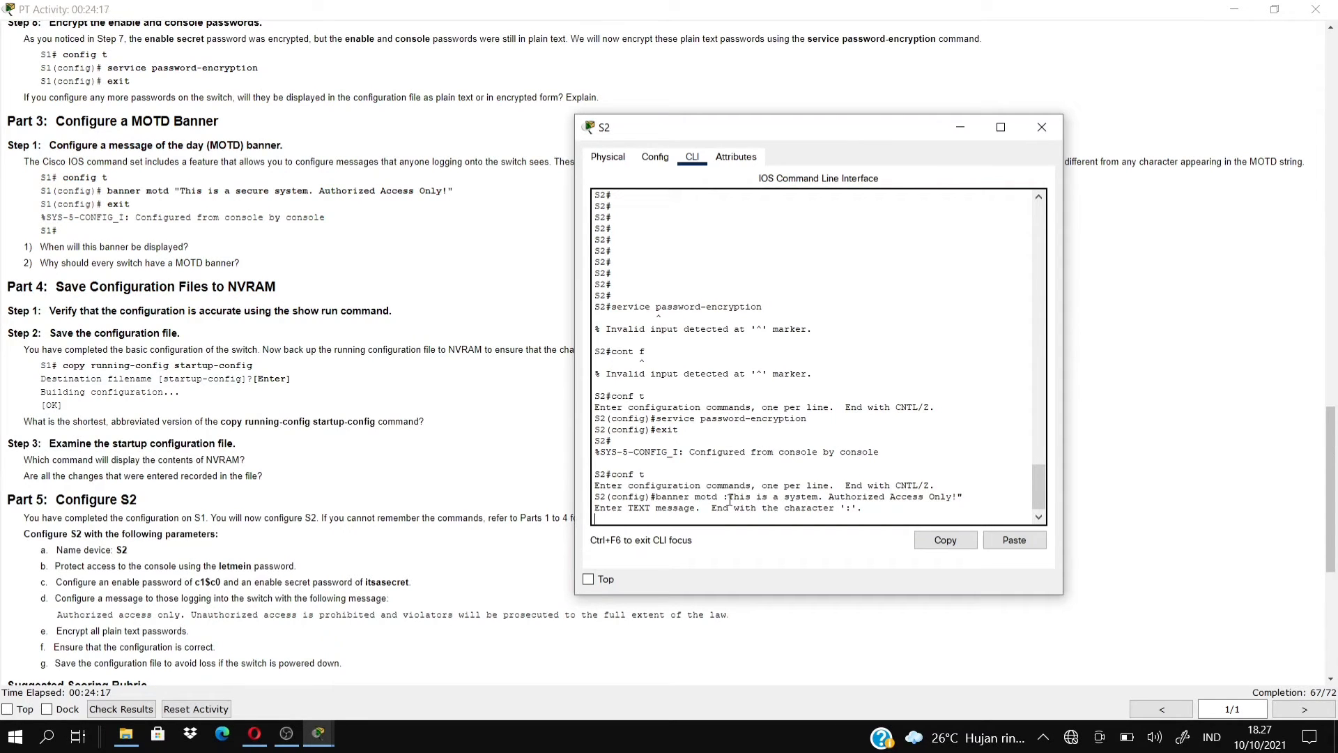
# Add blank lines and a first 'exit' line to S2's unterminated banner text.
pyautogui.press('Return')
pyautogui.press('Return')
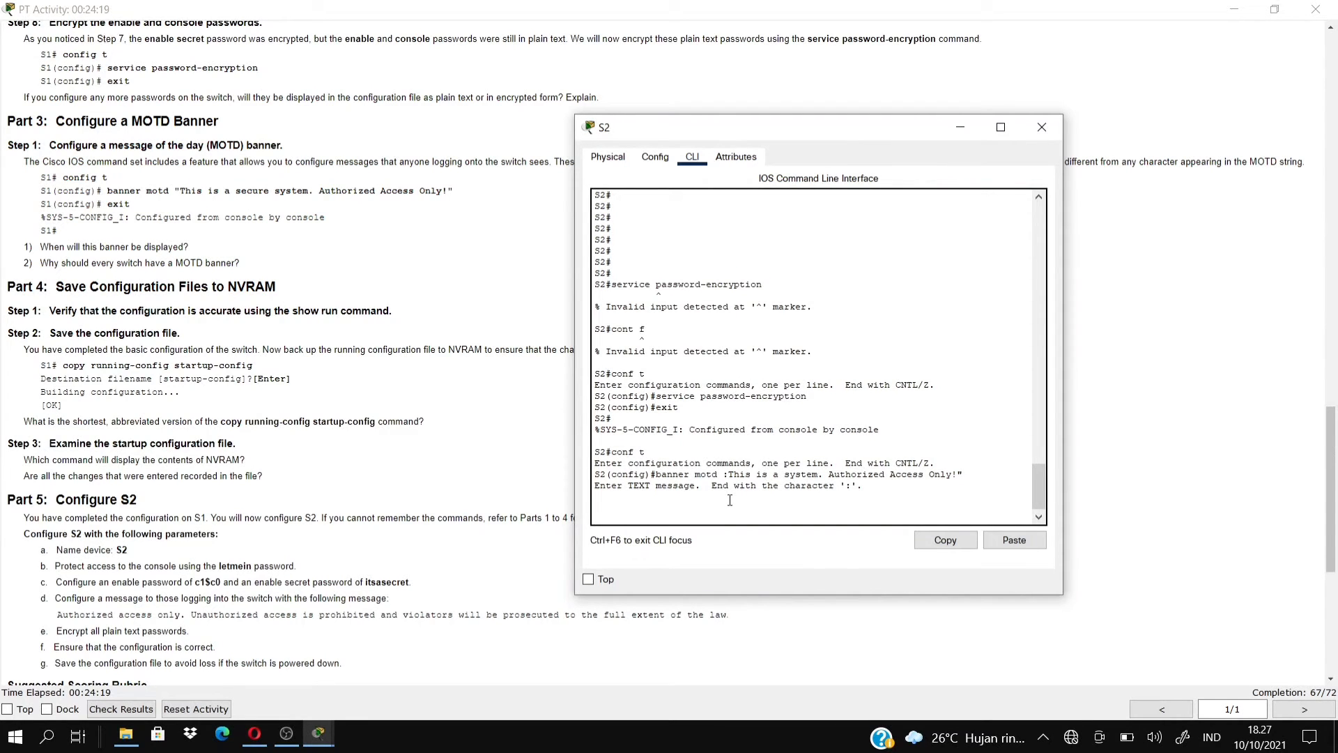
pyautogui.press('Return')
pyautogui.press('Return')
pyautogui.write('ex')
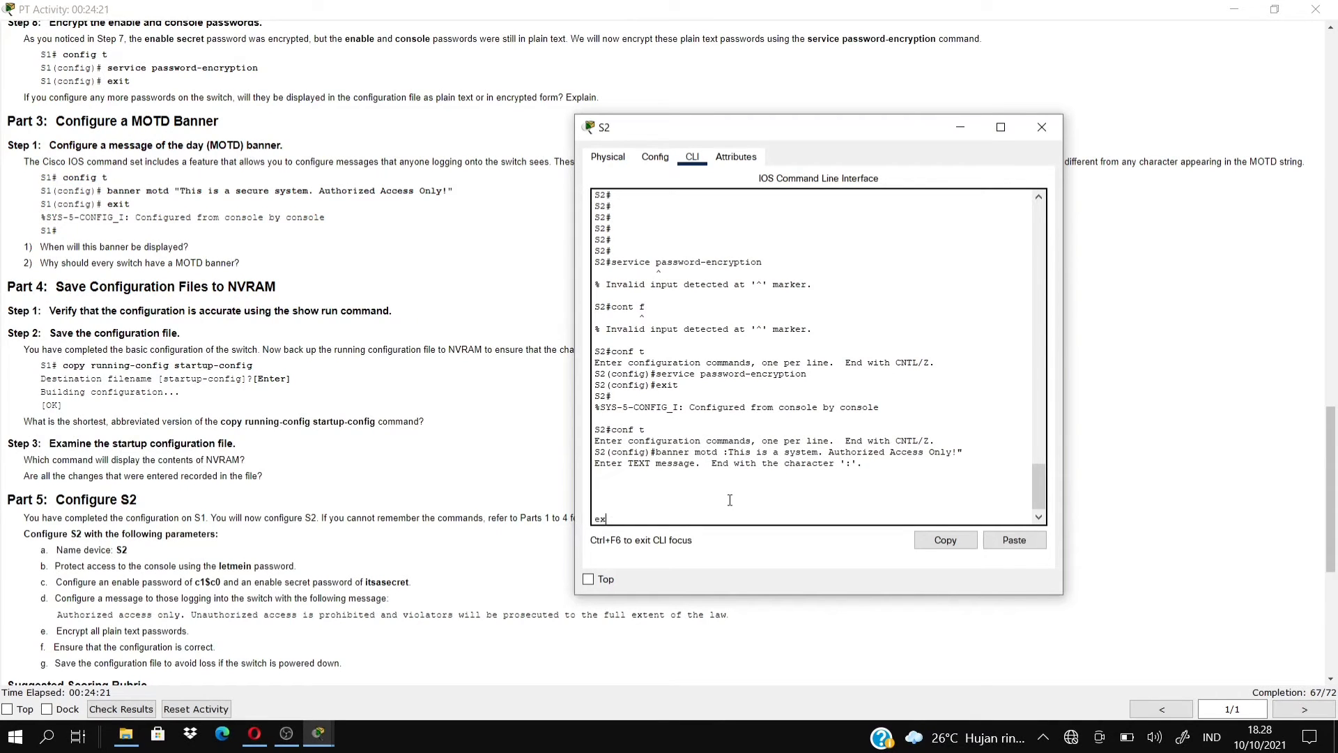
pyautogui.write('it')
pyautogui.press('Return')
pyautogui.press('Return')
pyautogui.press('Return')
pyautogui.press('Return')
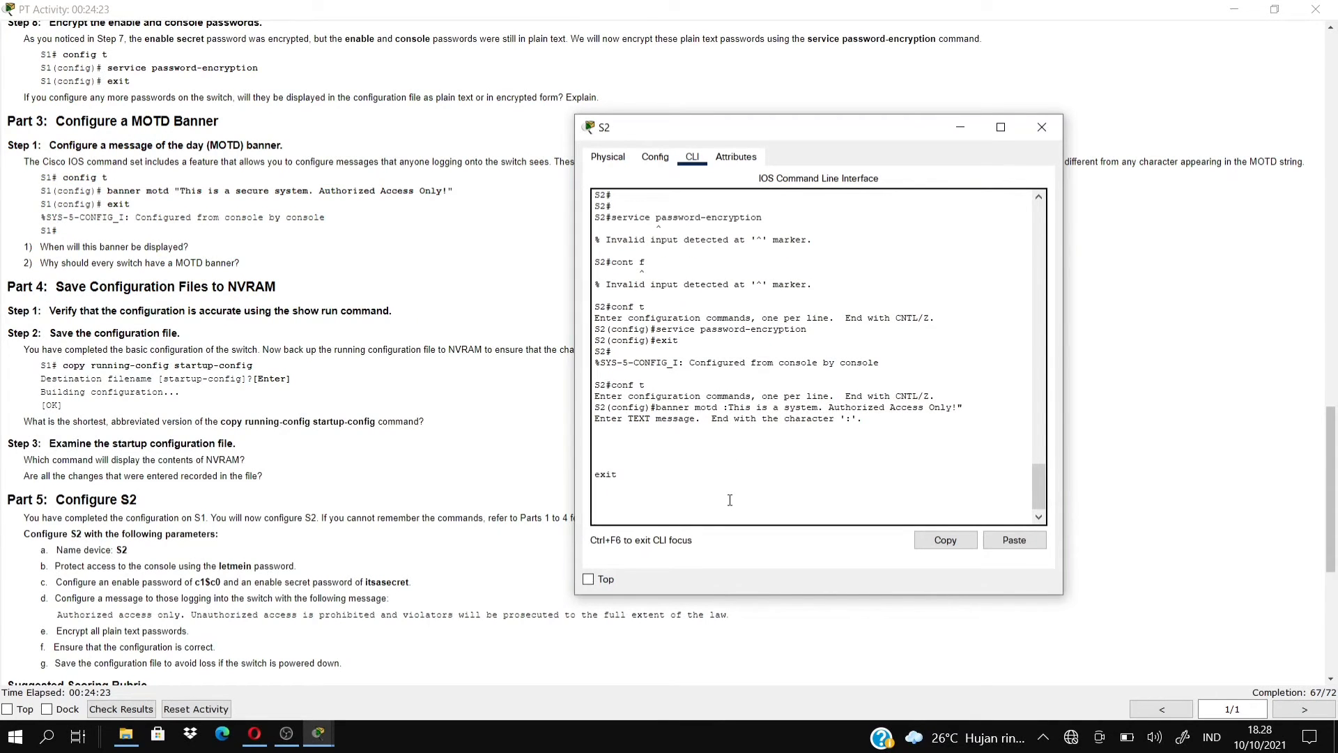
pyautogui.press('Return')
pyautogui.press('Return')
pyautogui.press('Return')
pyautogui.press('Return')
pyautogui.press('Return')
pyautogui.press('Return')
pyautogui.press('Return')
pyautogui.press('Return')
pyautogui.press('Return')
pyautogui.press('Return')
pyautogui.press('Return')
pyautogui.press('Return')
# Clear stray characters, add a second 'exit' line, and place the cursor in the banner.
pyautogui.write('jb')
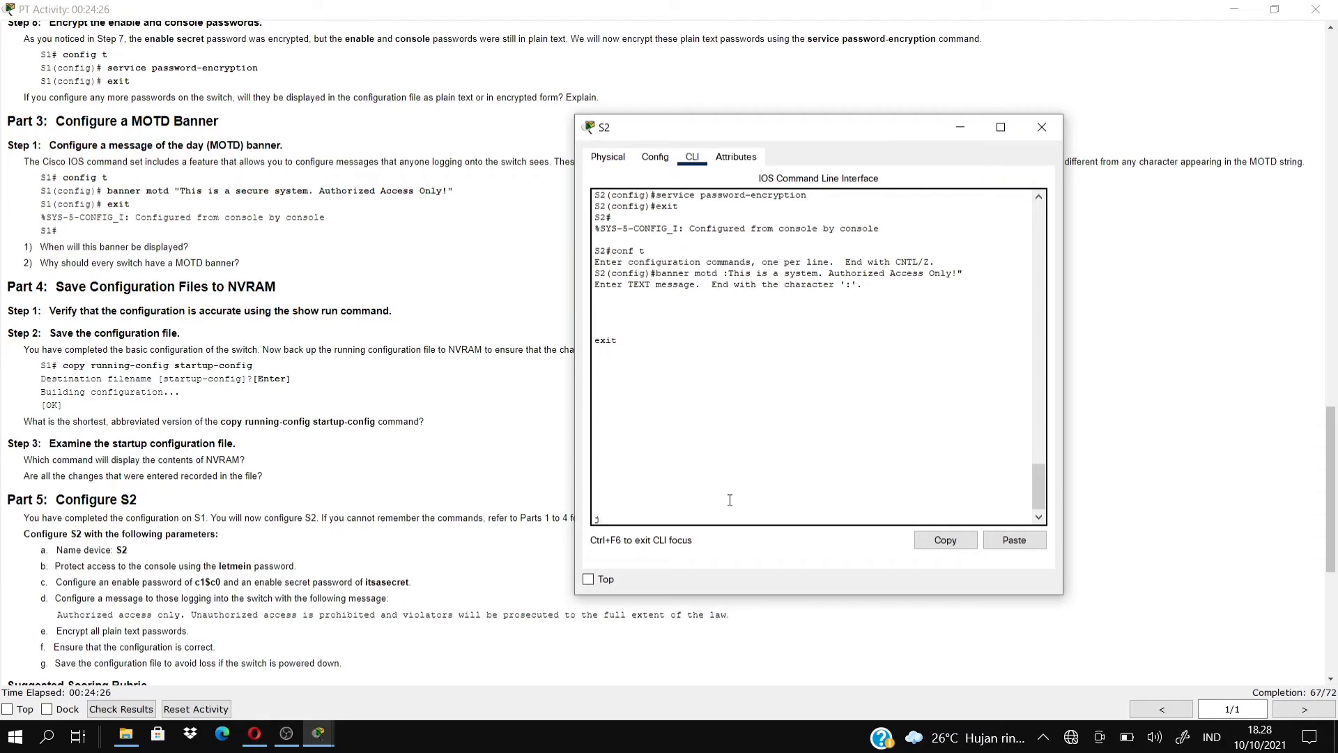
pyautogui.press('BackSpace')
pyautogui.press('Return')
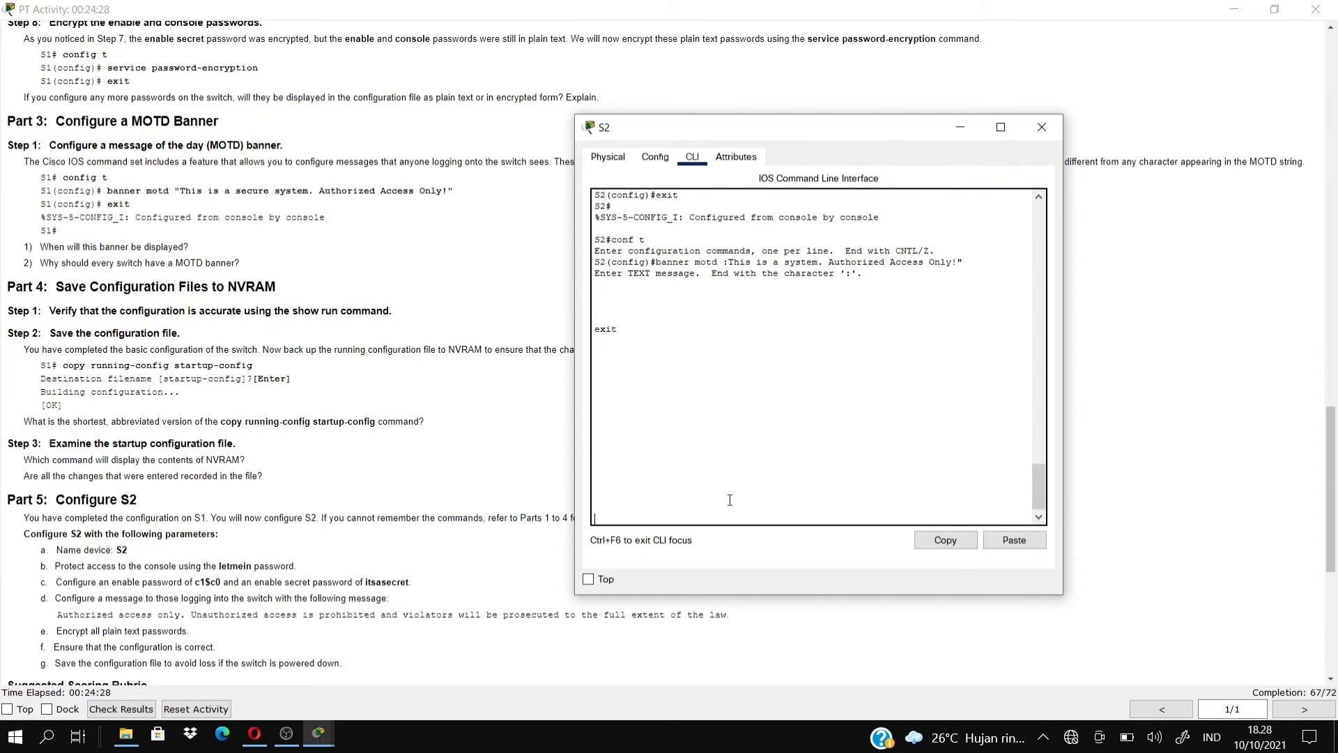
pyautogui.press('BackSpace')
pyautogui.write('exit')
pyautogui.press('Return')
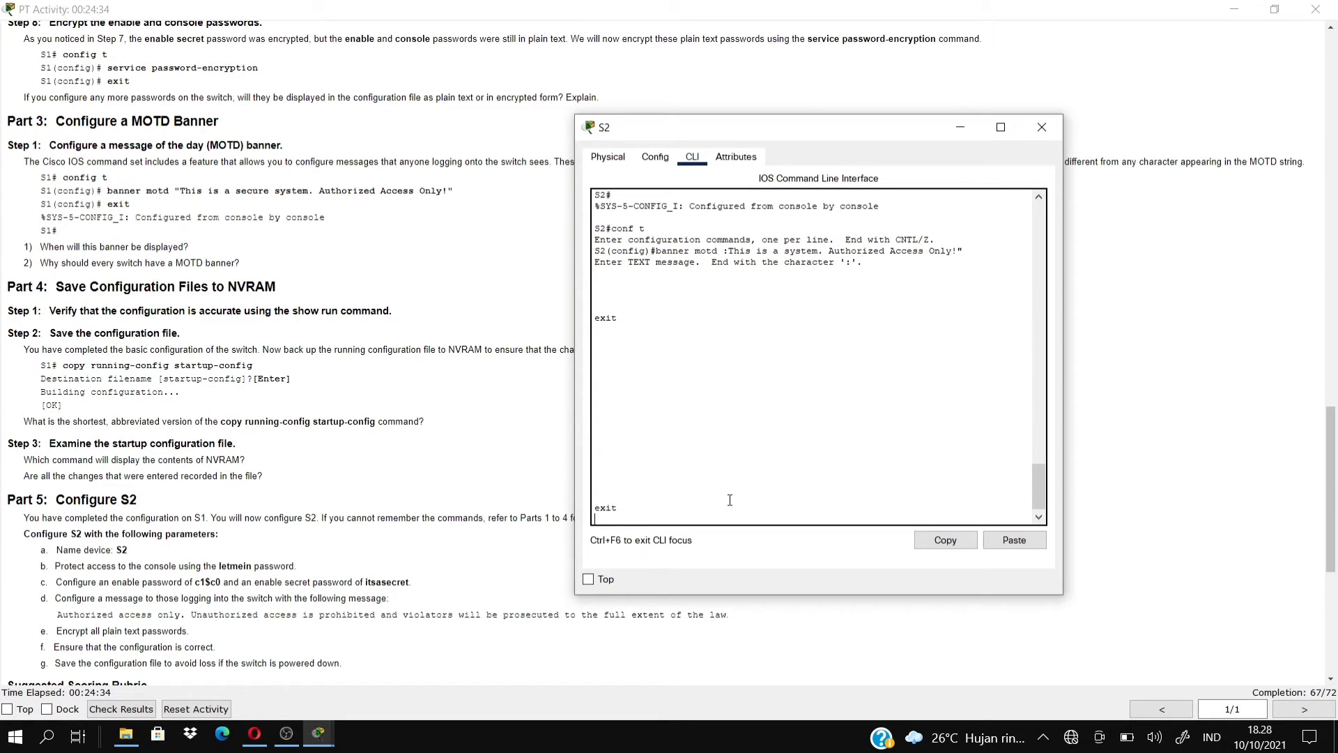
pyautogui.click(680, 251)
pyautogui.moveTo(291, 732)
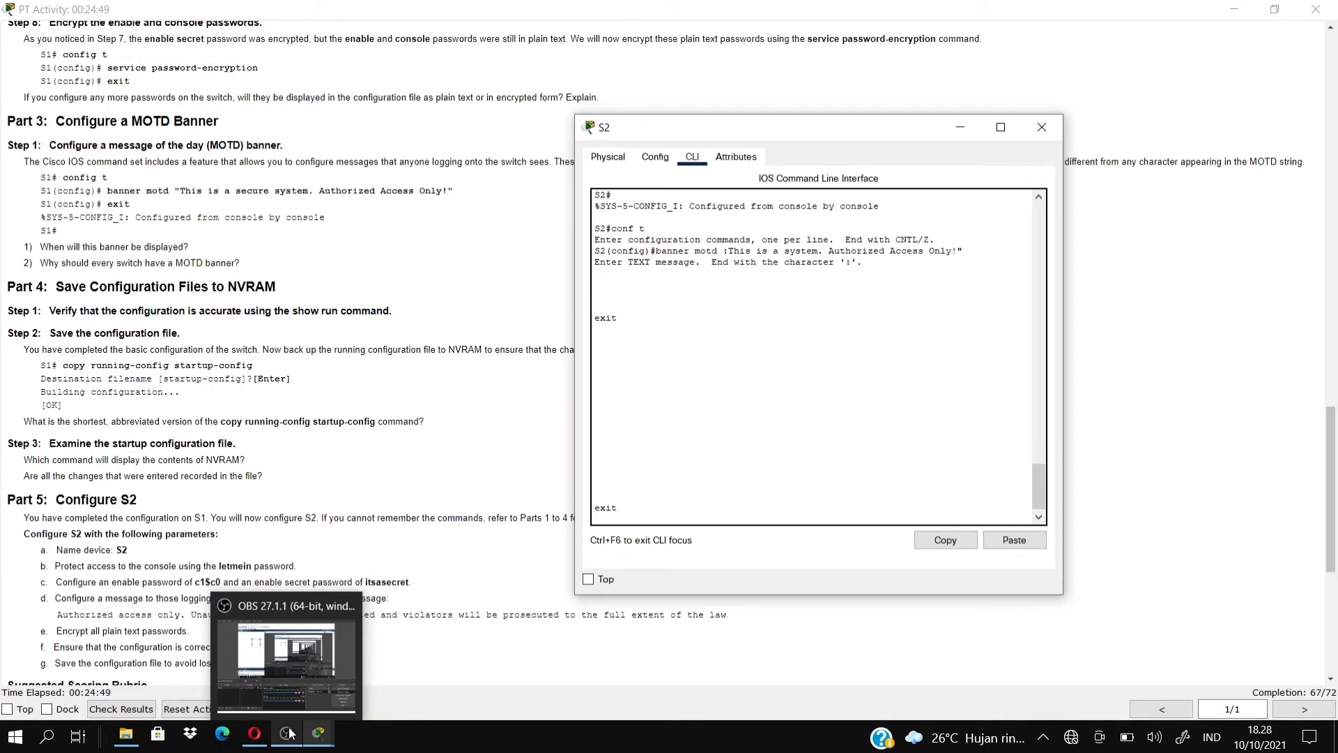
pyautogui.click(310, 671)
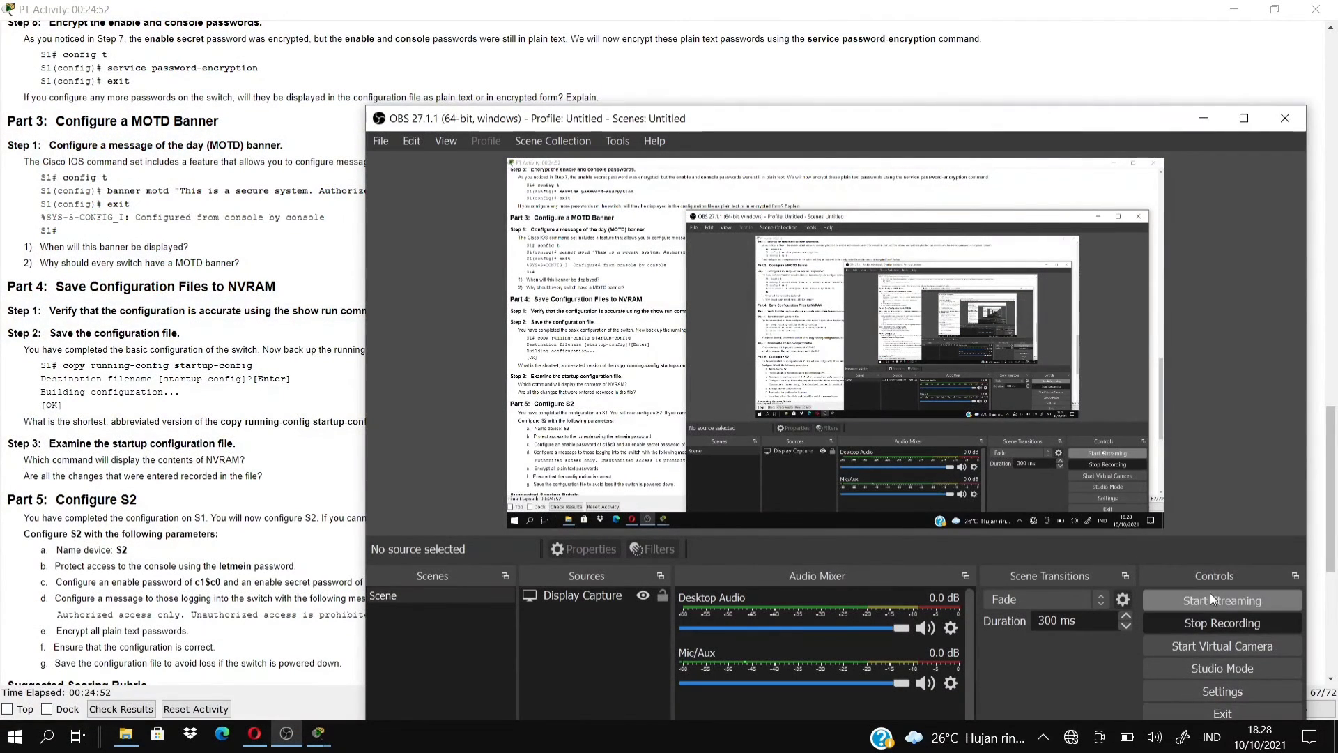
pyautogui.click(308, 301)
pyautogui.moveTo(319, 733)
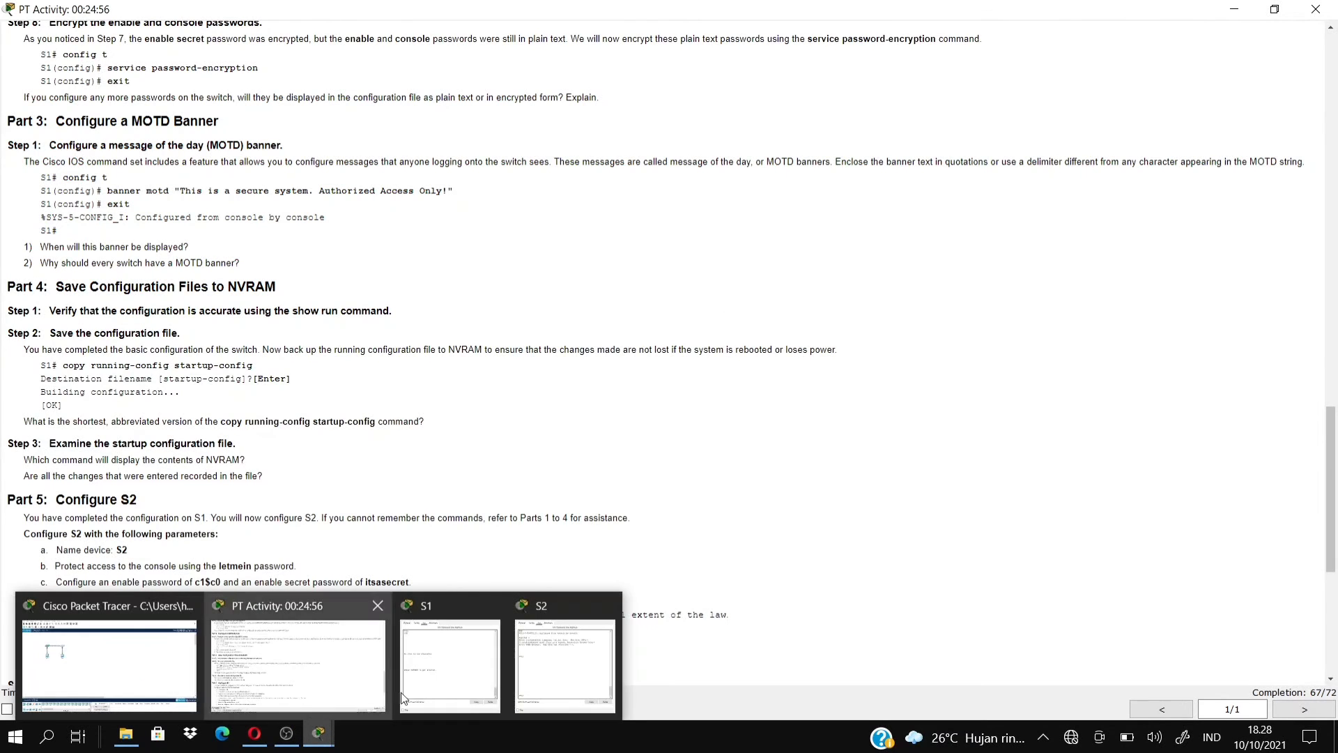
pyautogui.click(561, 672)
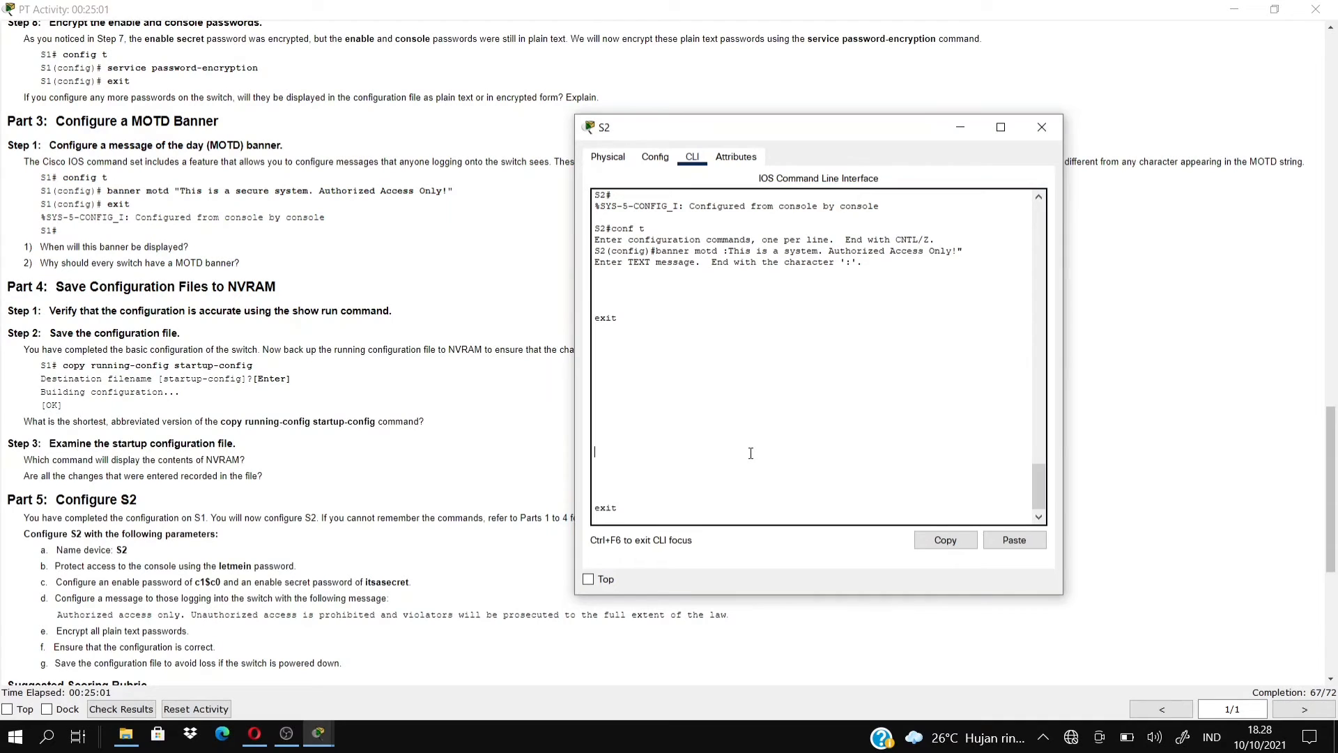
# Review the earlier banner output in S2's console and keep adding blank banner lines.
pyautogui.press('Return')
pyautogui.press('Return')
pyautogui.press('Return')
pyautogui.press('Return')
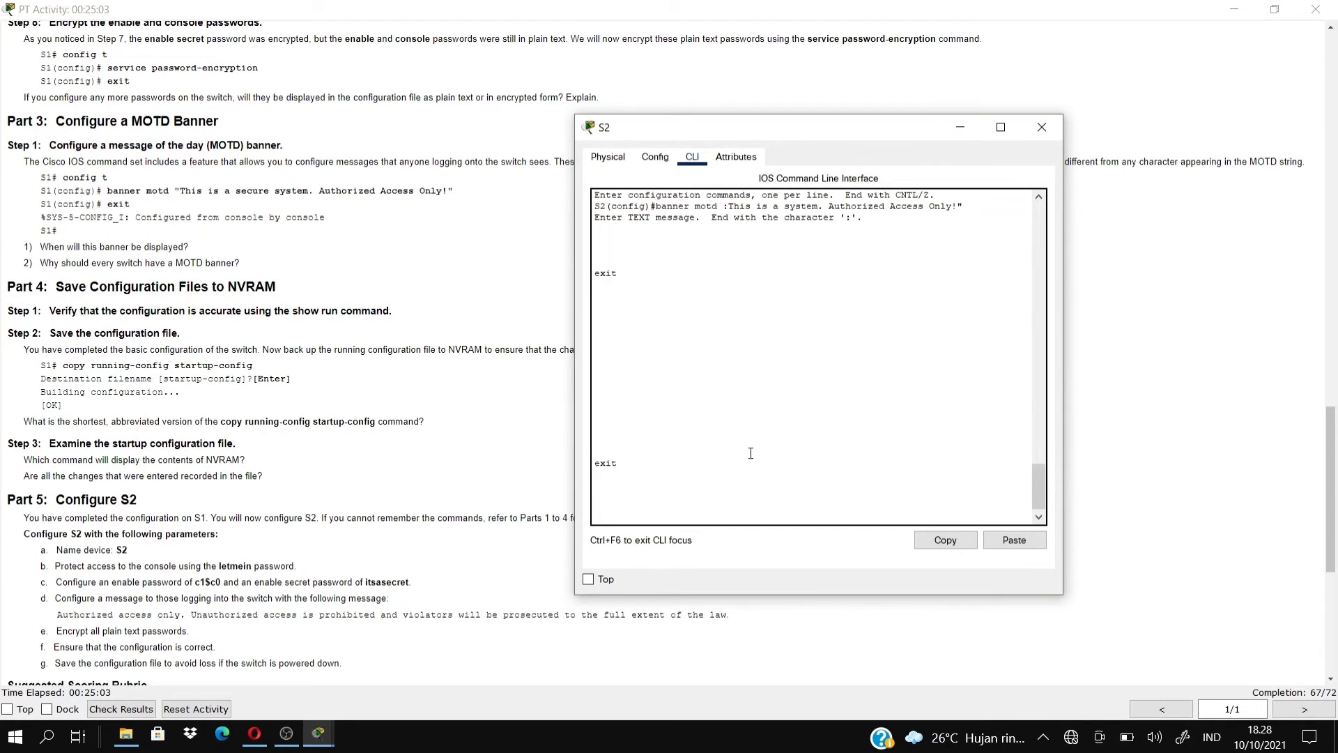
pyautogui.moveTo(1046, 505); pyautogui.dragTo(1049, 478)
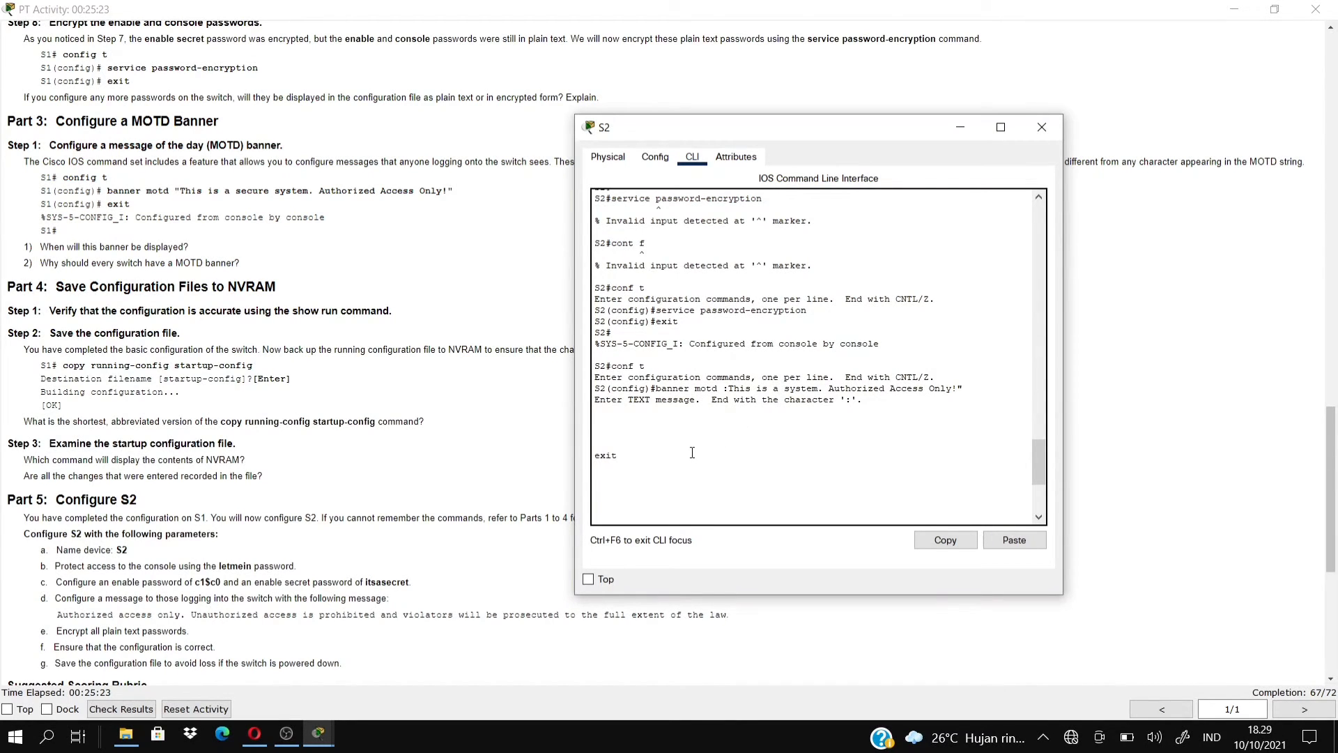
pyautogui.moveTo(692, 452); pyautogui.dragTo(605, 362)
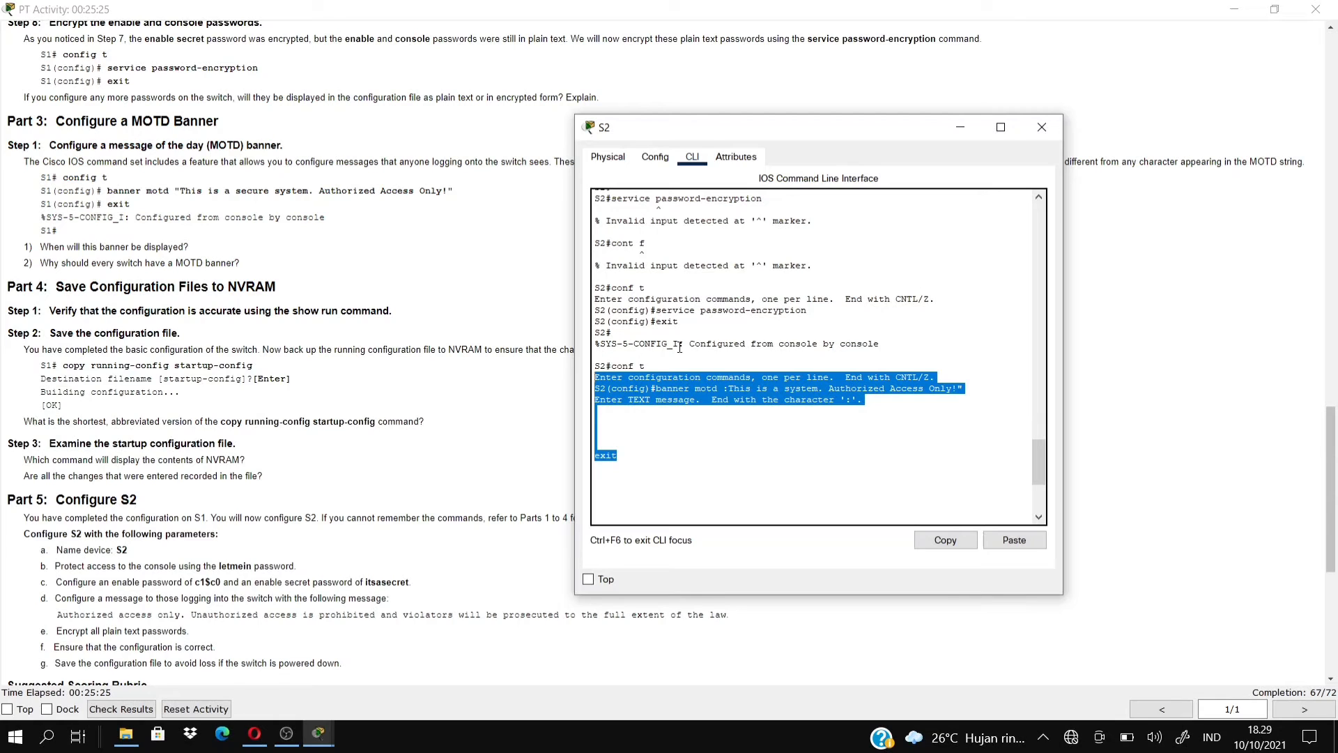
pyautogui.click(730, 379)
pyautogui.hotkey('ctrl', 'v')
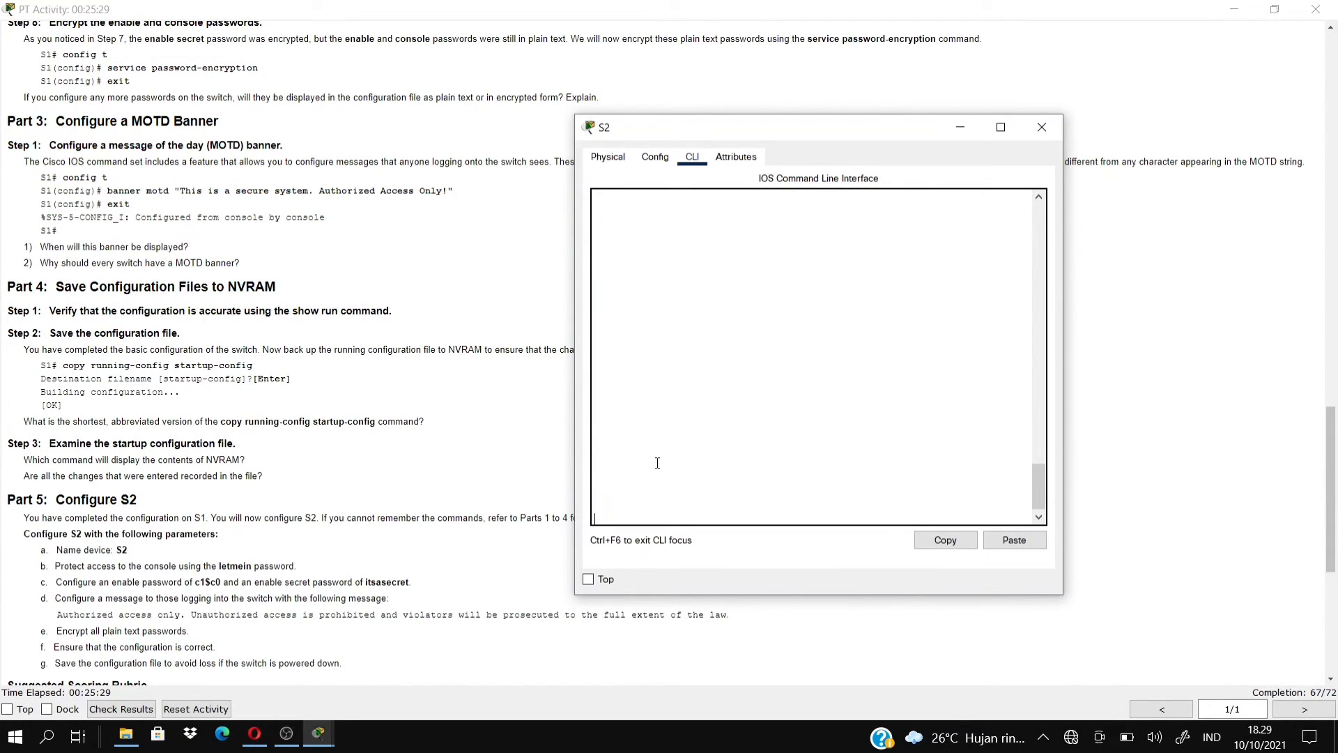
# Close S2's device window and reopen its console from the topology.
pyautogui.click(1040, 127)
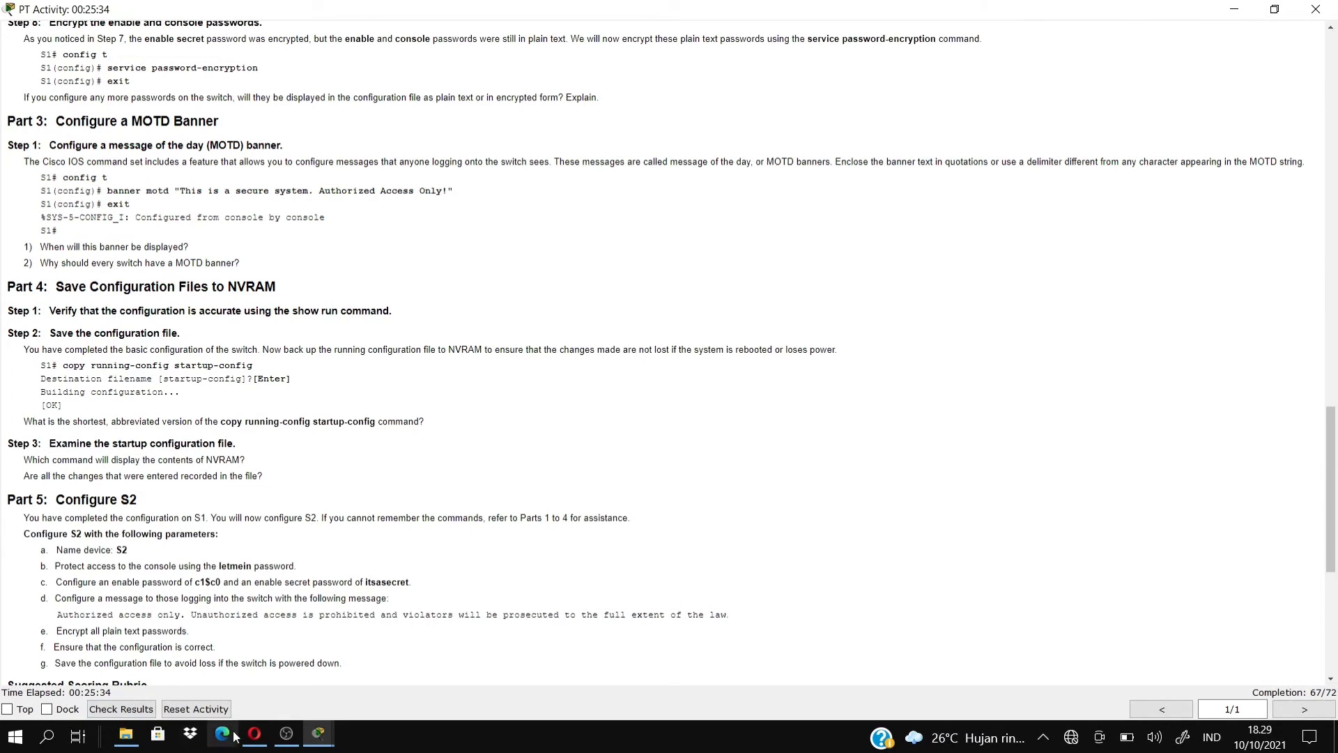
pyautogui.moveTo(317, 737)
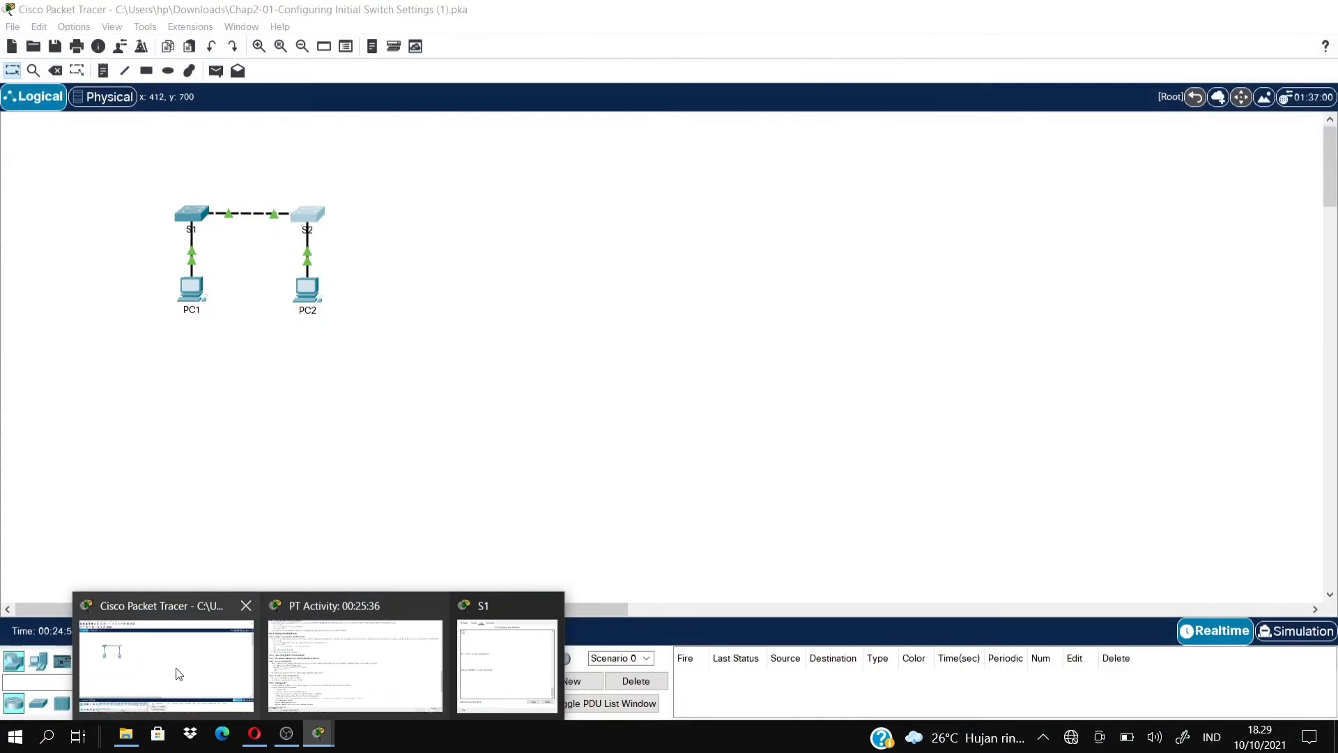
pyautogui.click(171, 666)
pyautogui.click(299, 222)
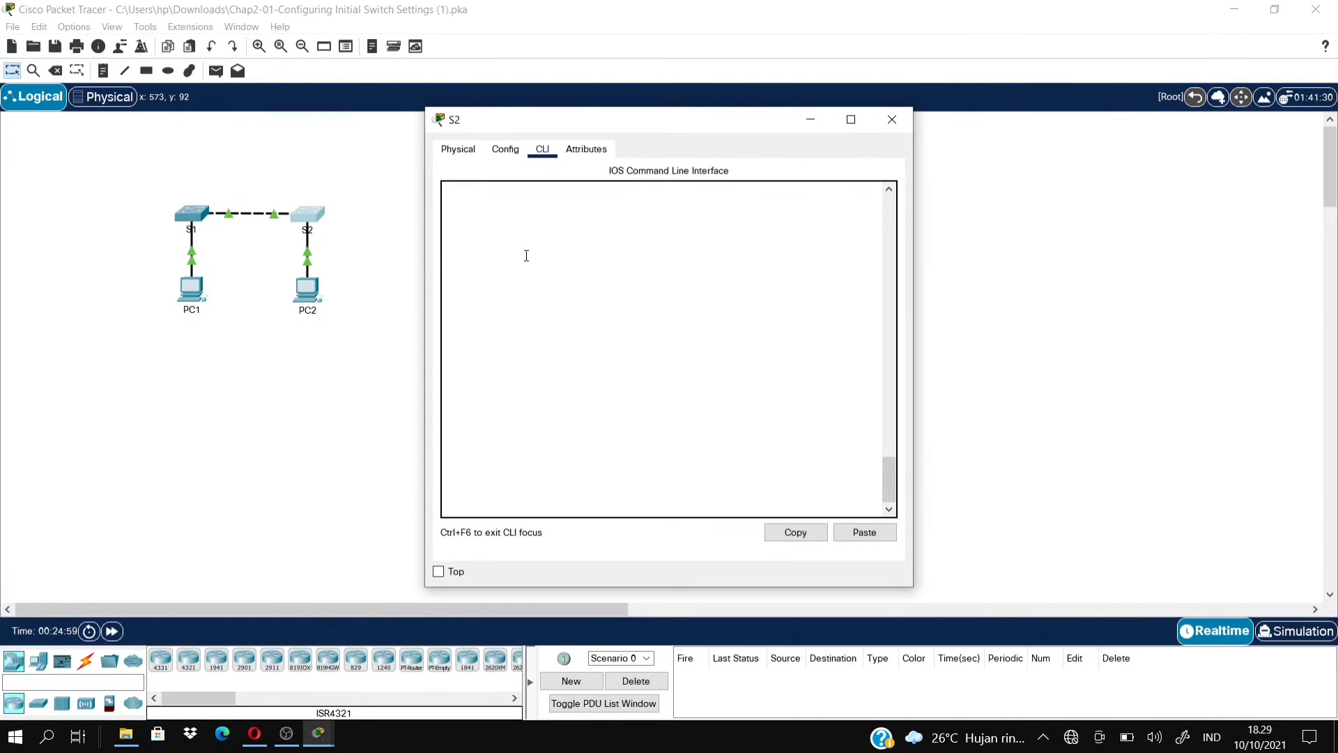
# Scroll through S2's console output, then stop the OBS screen recording.
pyautogui.moveTo(891, 478); pyautogui.dragTo(893, 395)
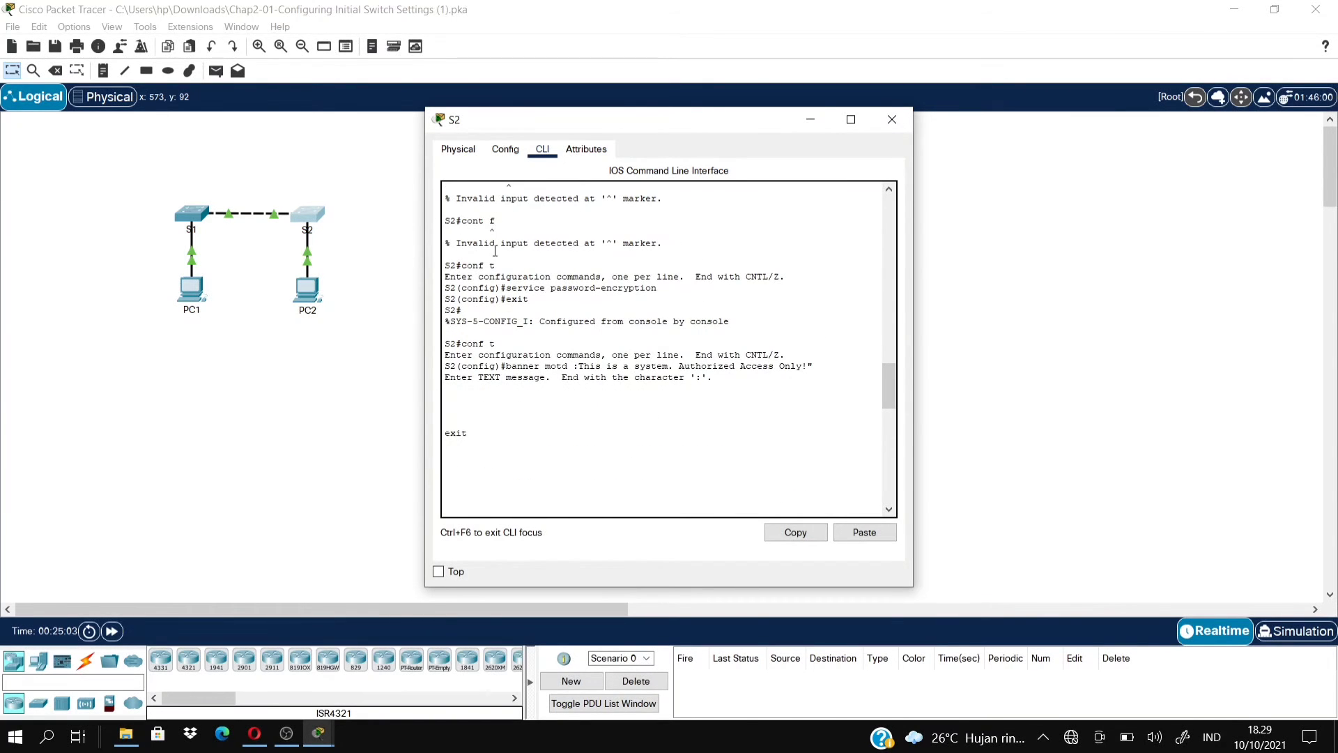
pyautogui.press('Return')
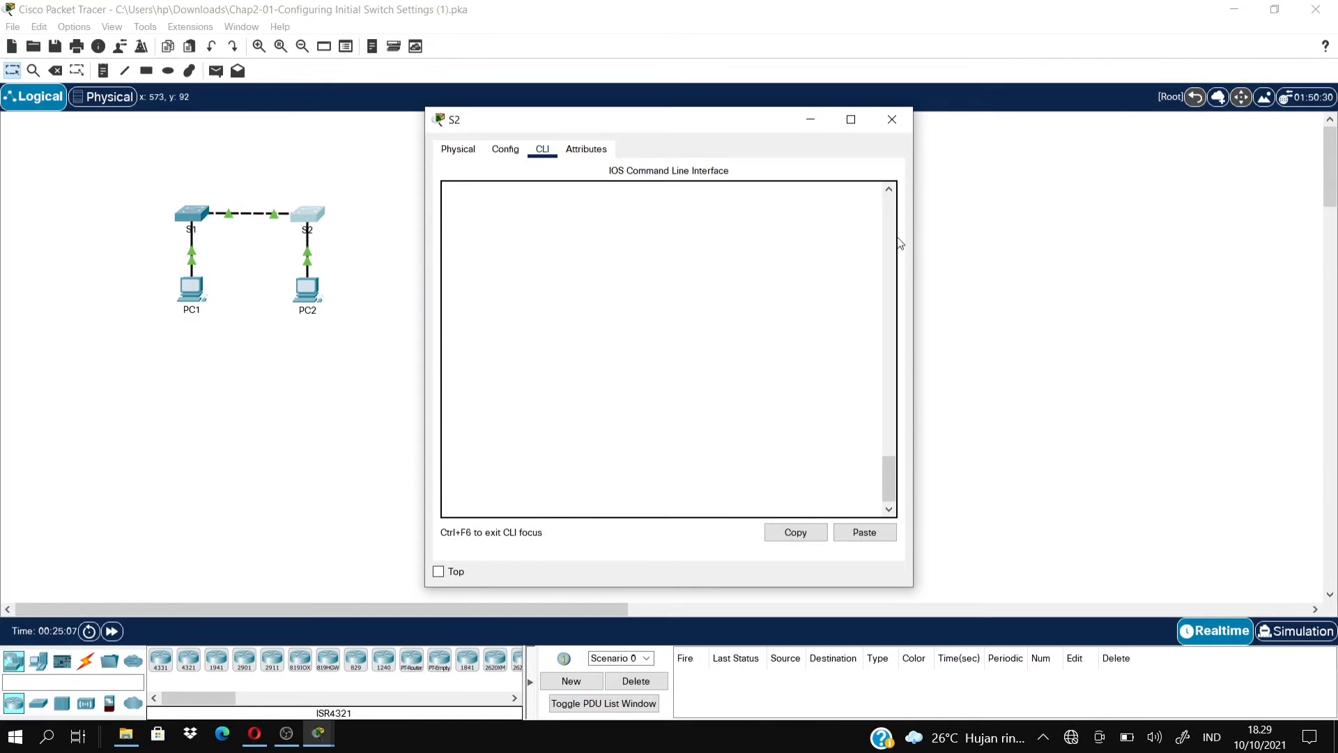
pyautogui.moveTo(889, 478); pyautogui.dragTo(887, 395)
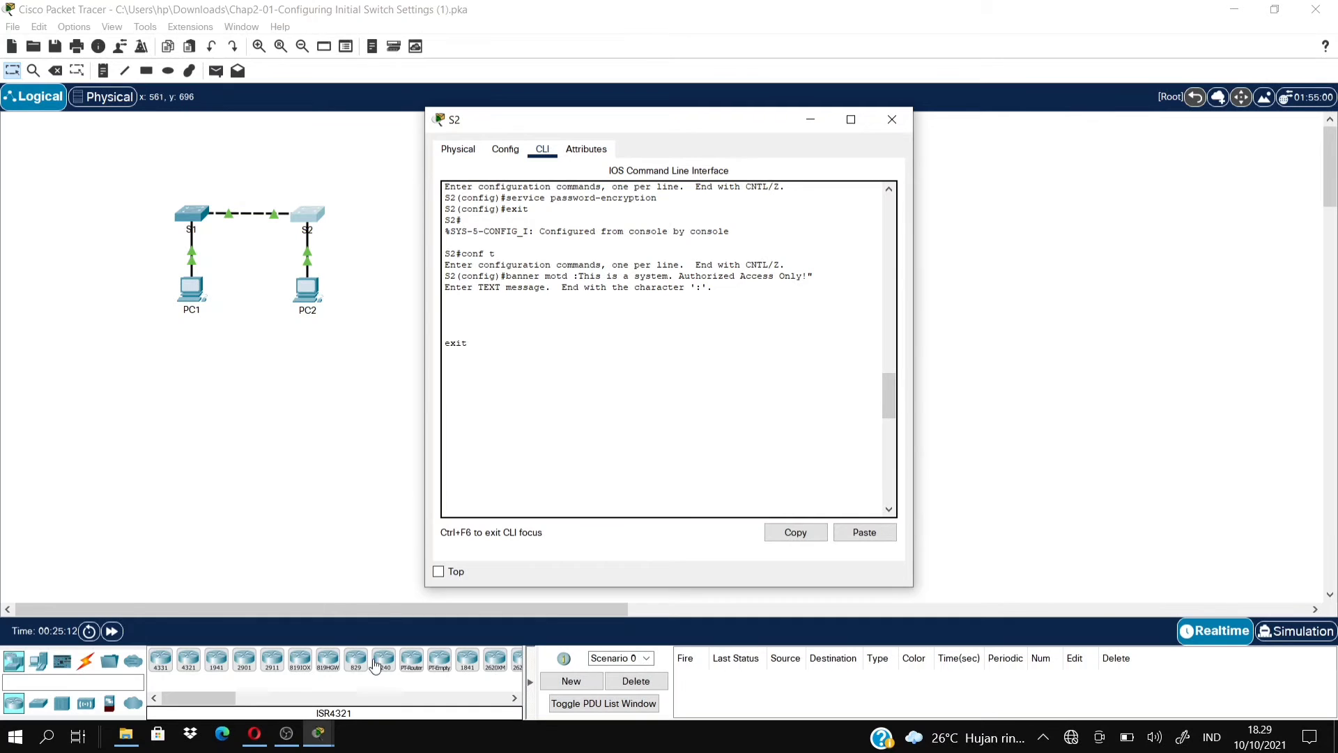
pyautogui.click(287, 732)
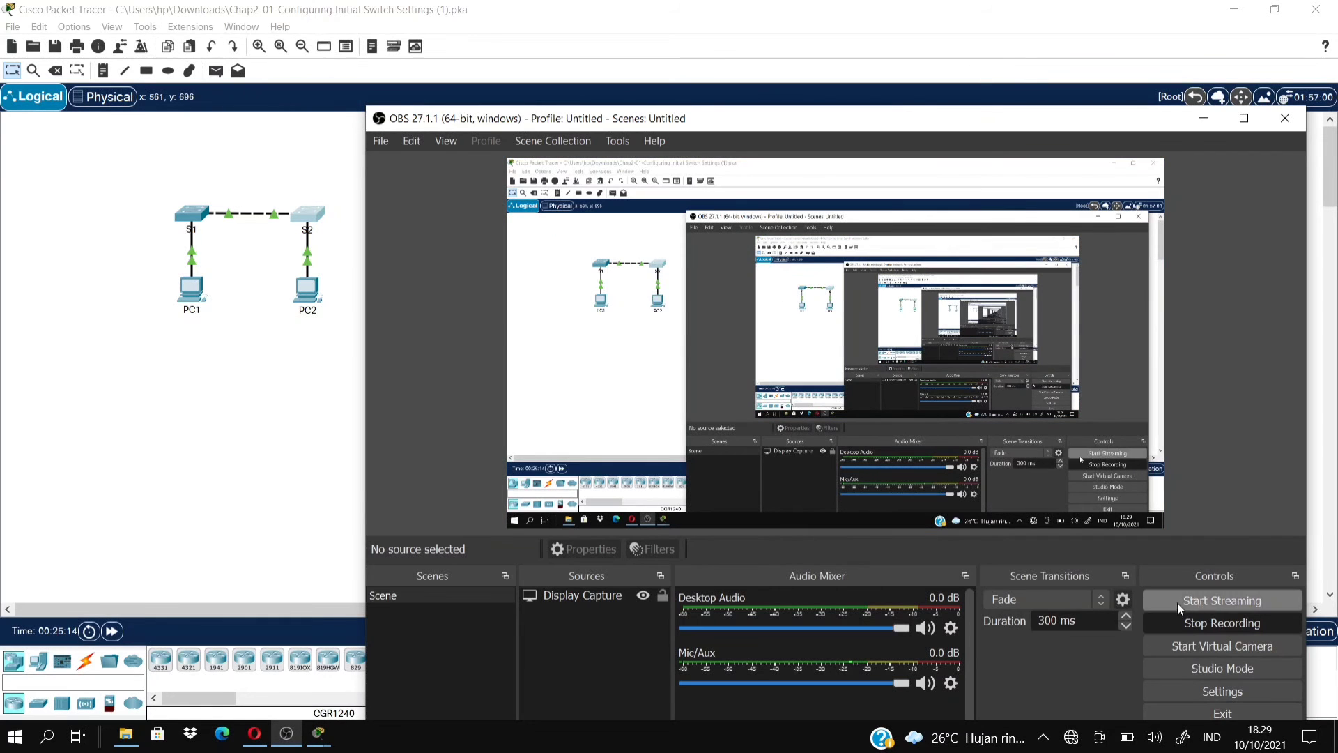
pyautogui.click(1211, 625)
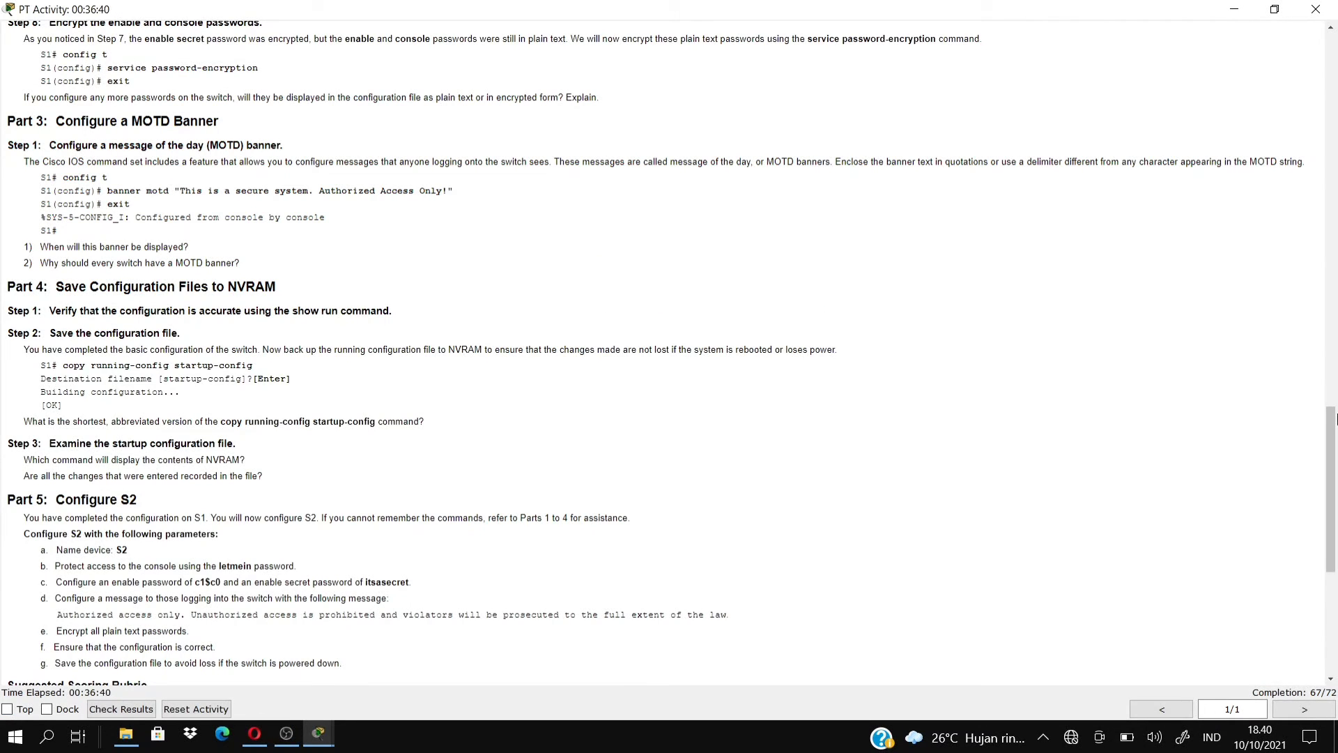
# Scroll the PT Activity instructions, then return to S2's command line window.
pyautogui.moveTo(1334, 417); pyautogui.dragTo(1335, 465)
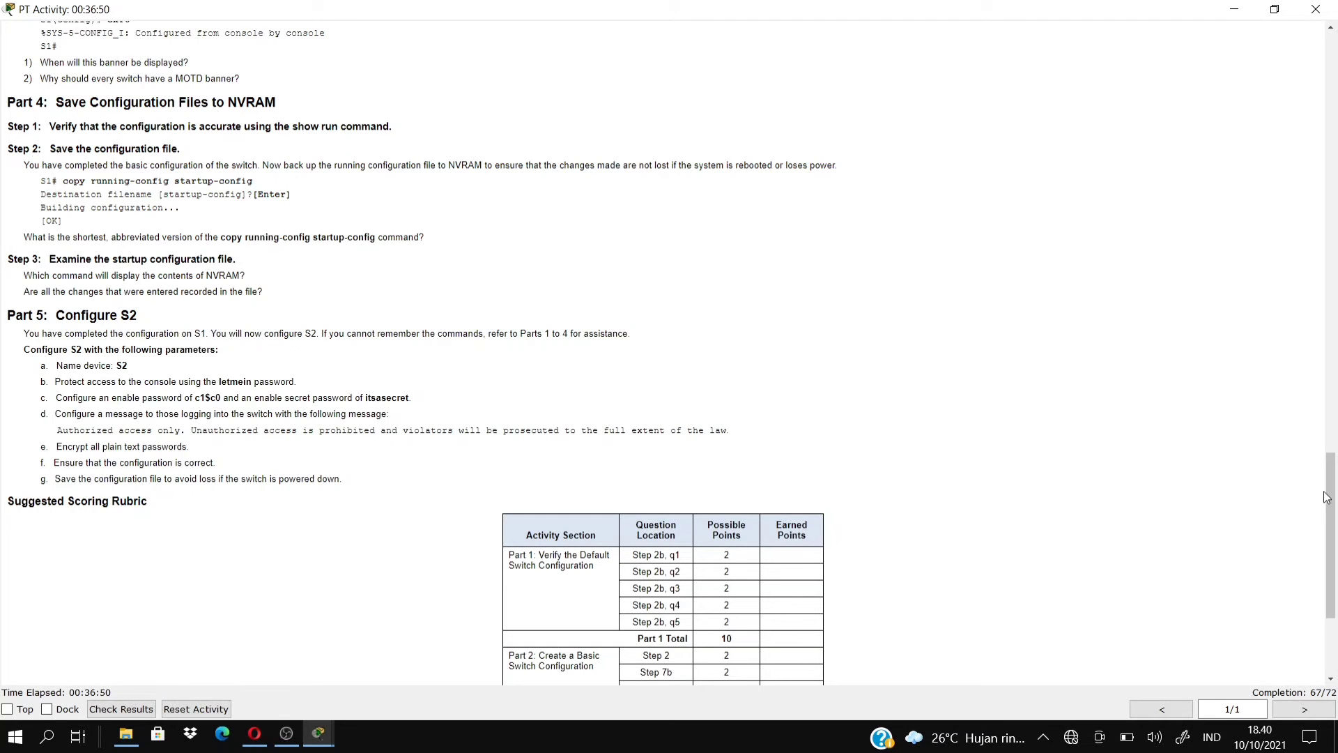
pyautogui.moveTo(1333, 496); pyautogui.dragTo(1332, 449)
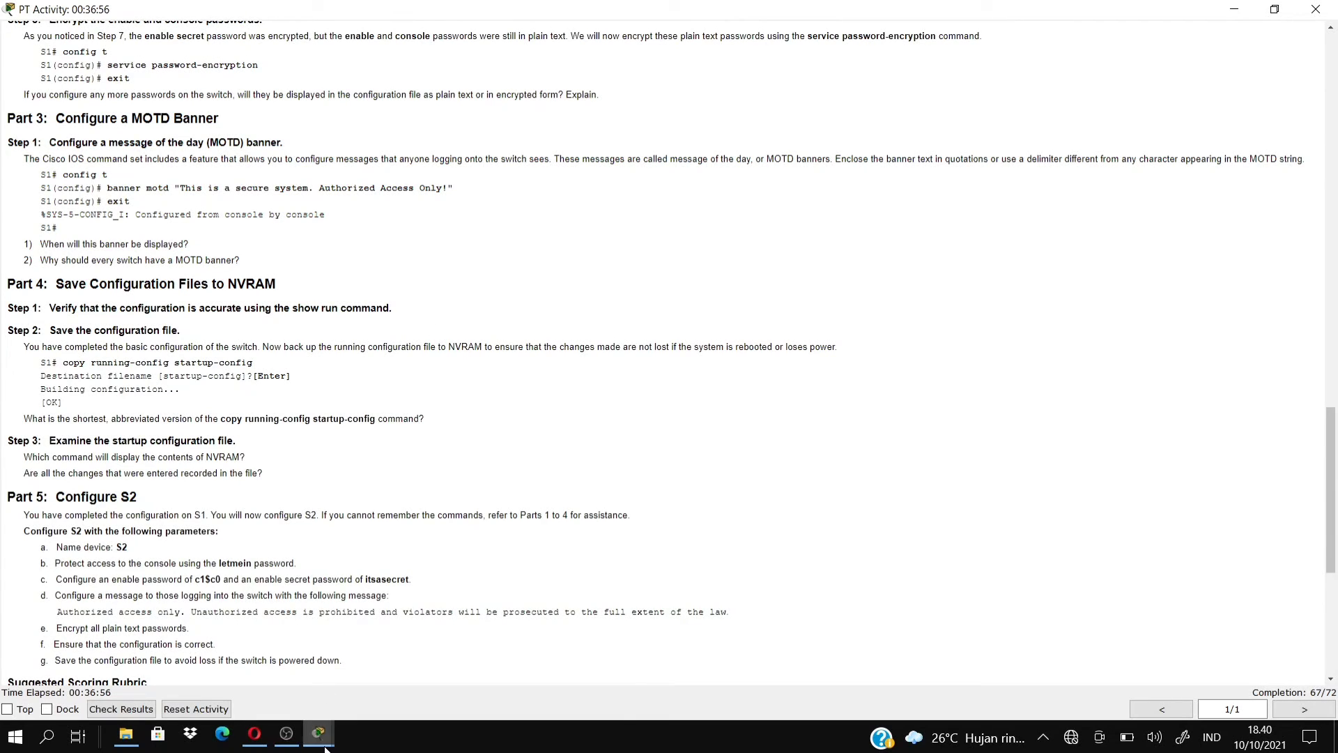
pyautogui.moveTo(321, 738)
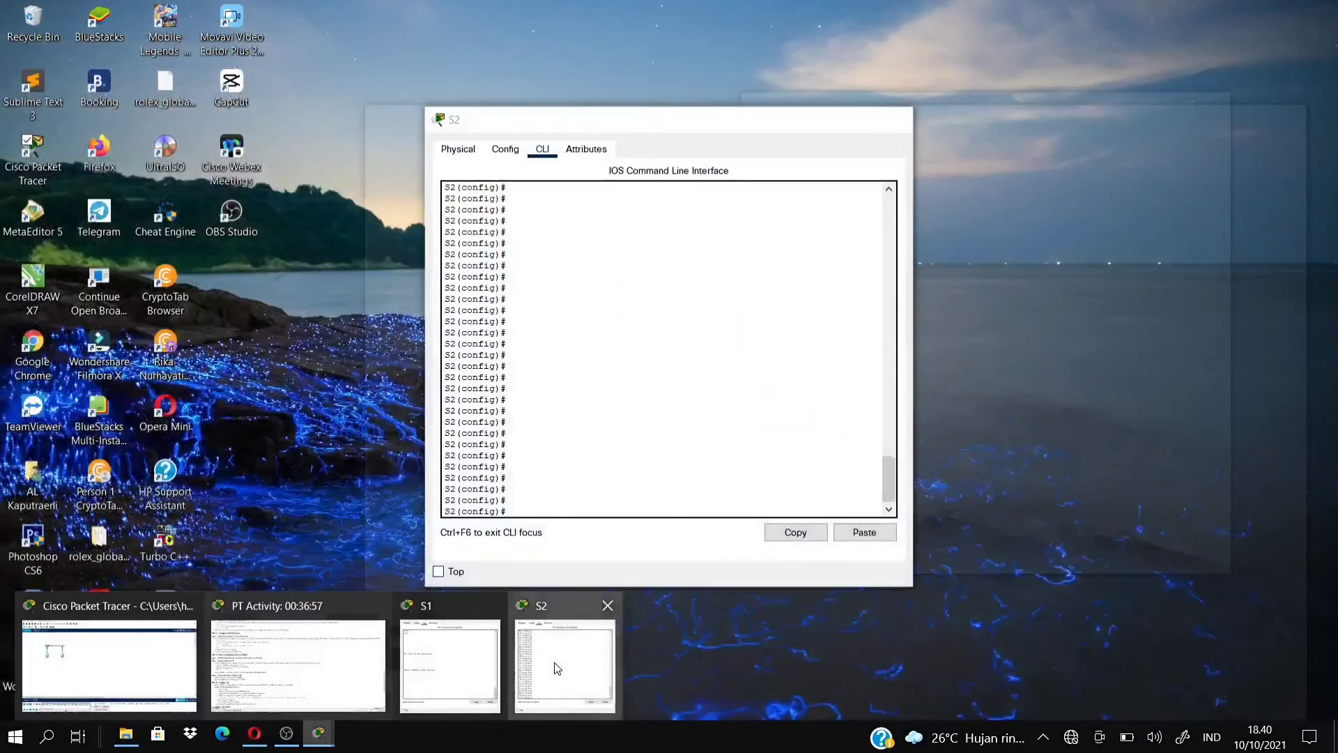
pyautogui.click(555, 662)
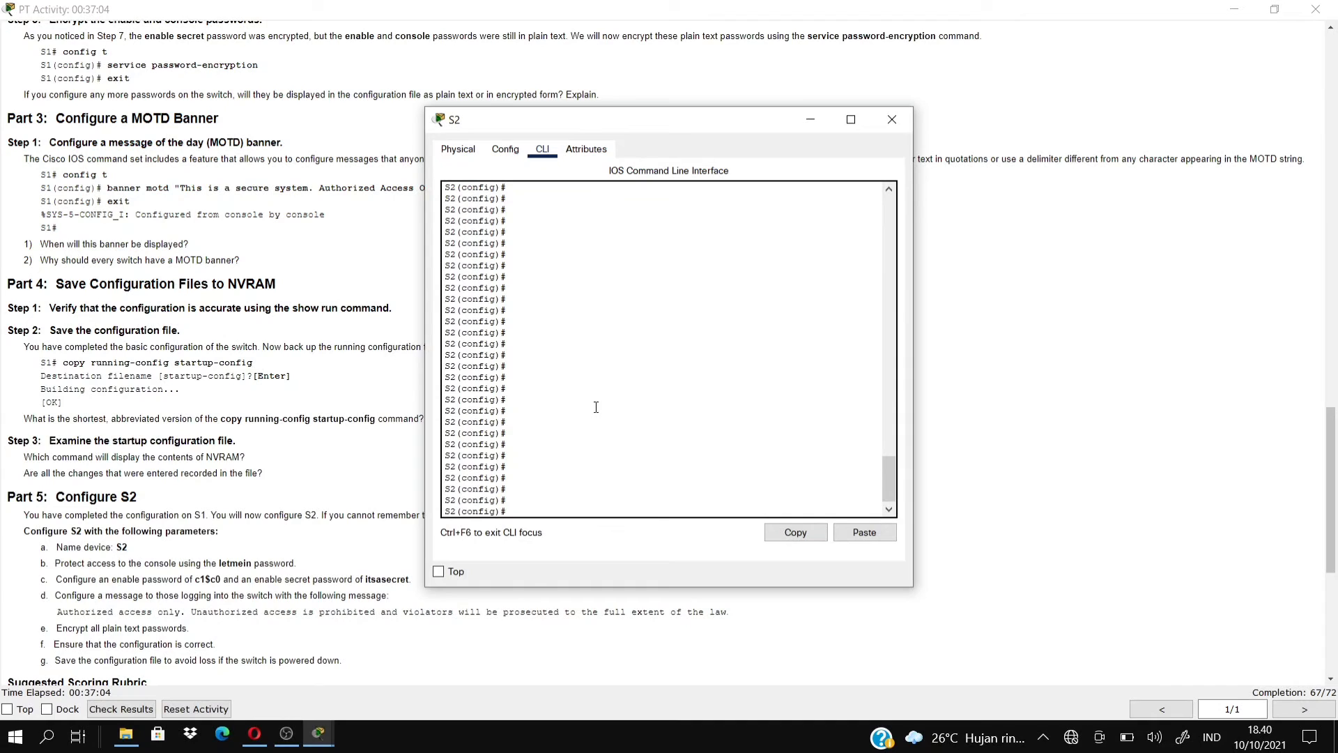
# Set S2's banner motd "This is a scure system. Authorized Access Only!" and exit to S2#.
pyautogui.write('banner motd "This is a scure system.')
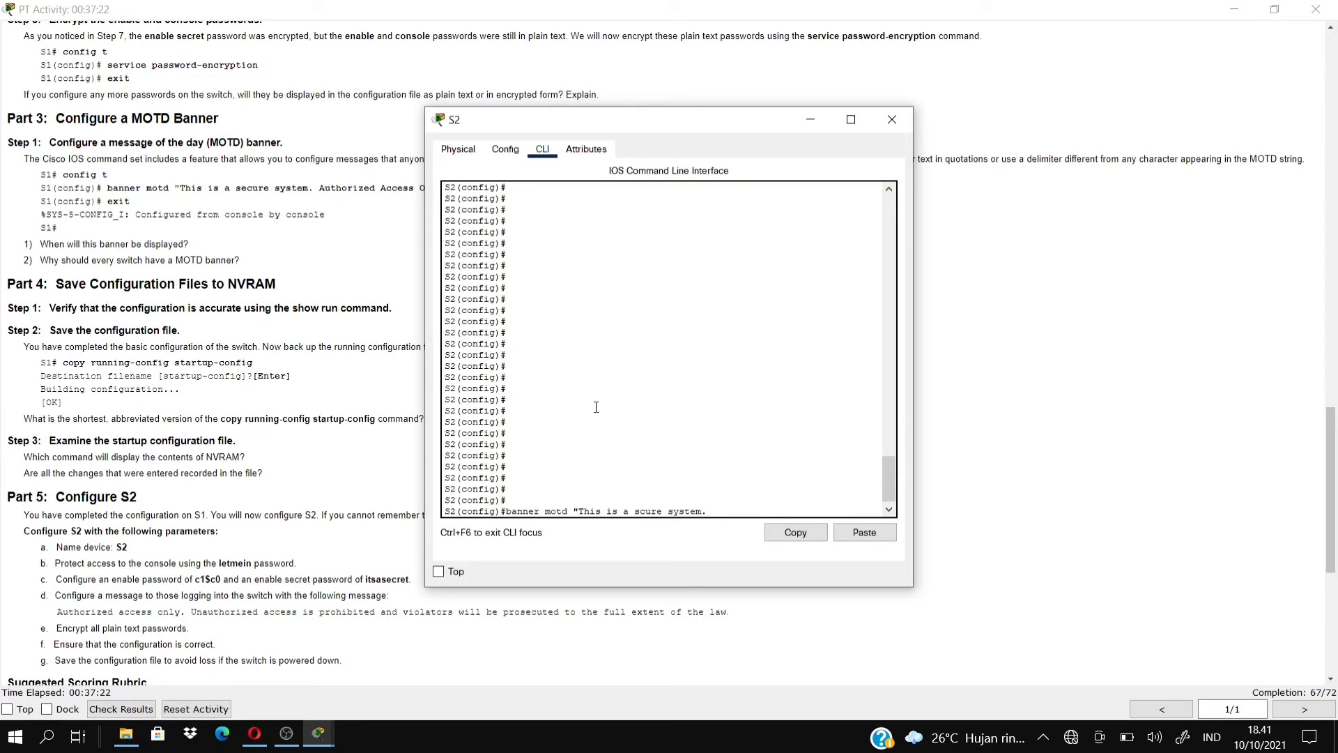
pyautogui.write(' Authorized Access')
pyautogui.moveTo(618, 130); pyautogui.dragTo(795, 126)
pyautogui.write('O')
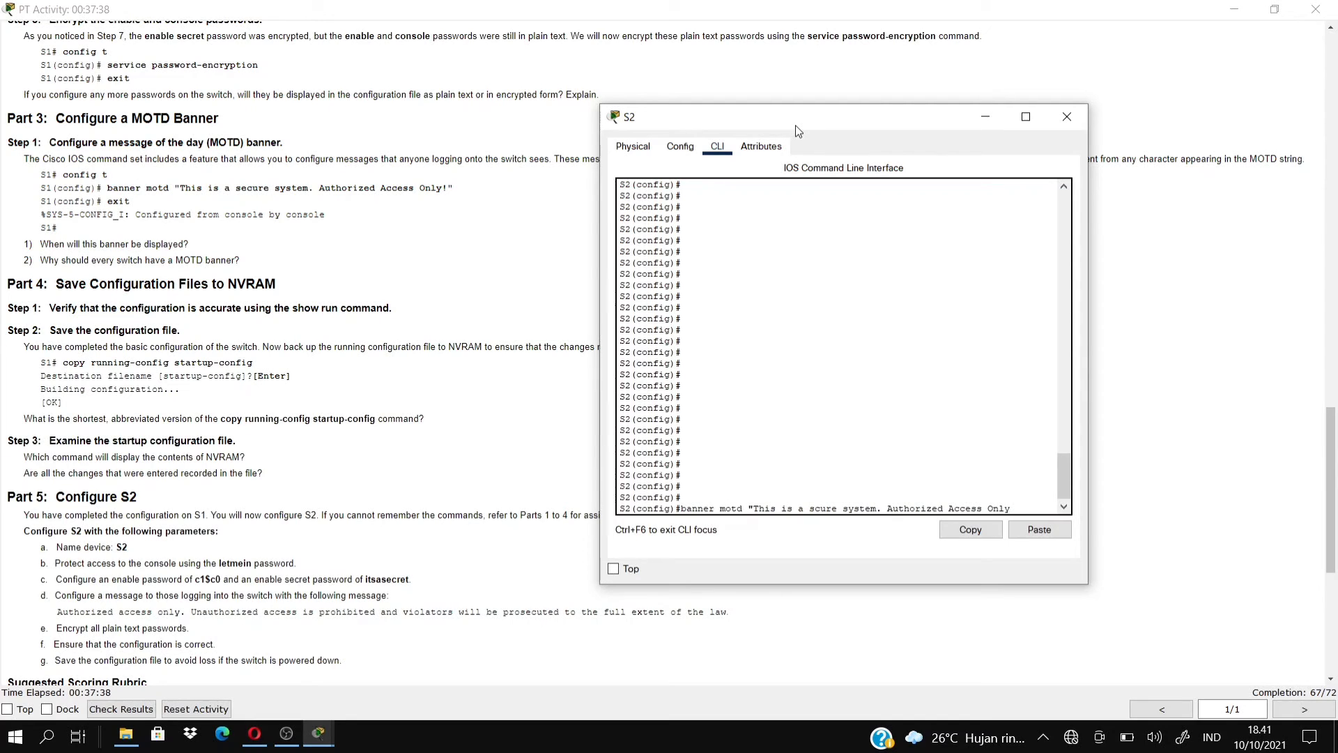
pyautogui.write('nly!')
pyautogui.press('Return')
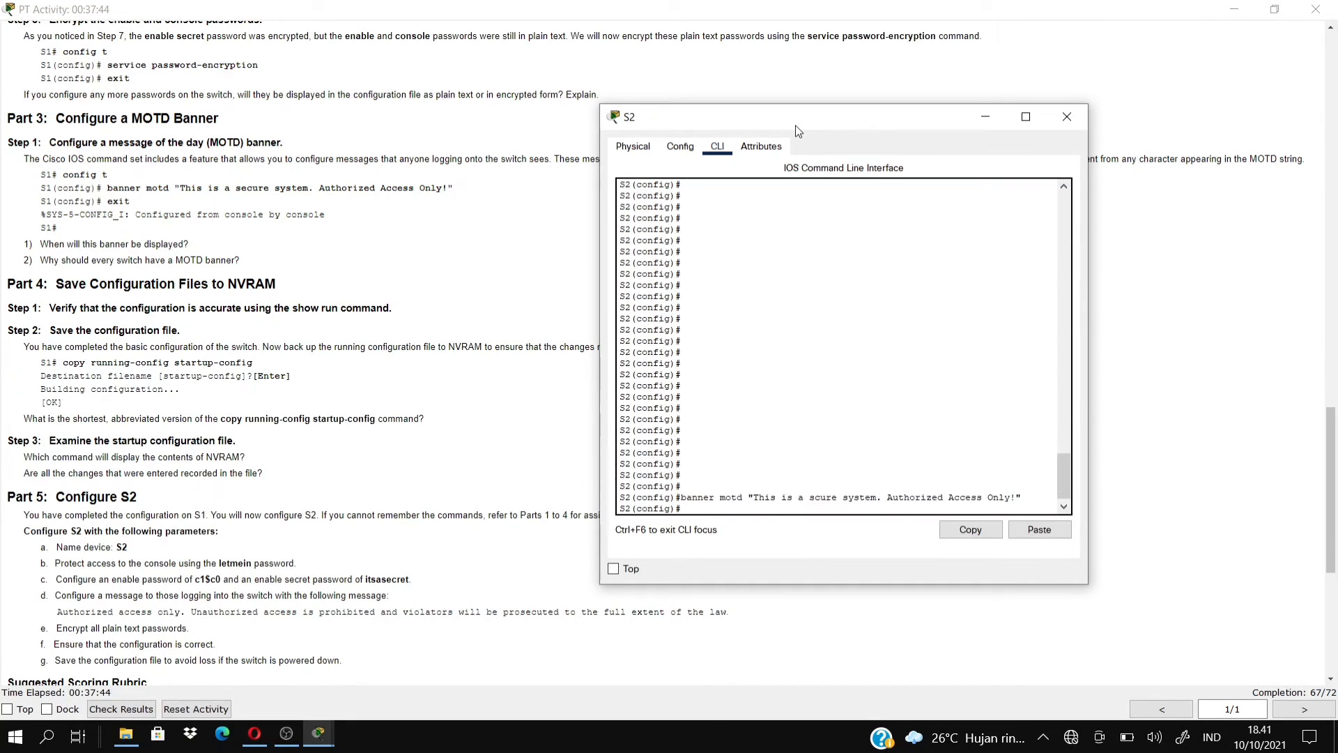
pyautogui.write('exit')
pyautogui.press('Return')
pyautogui.press('Return')
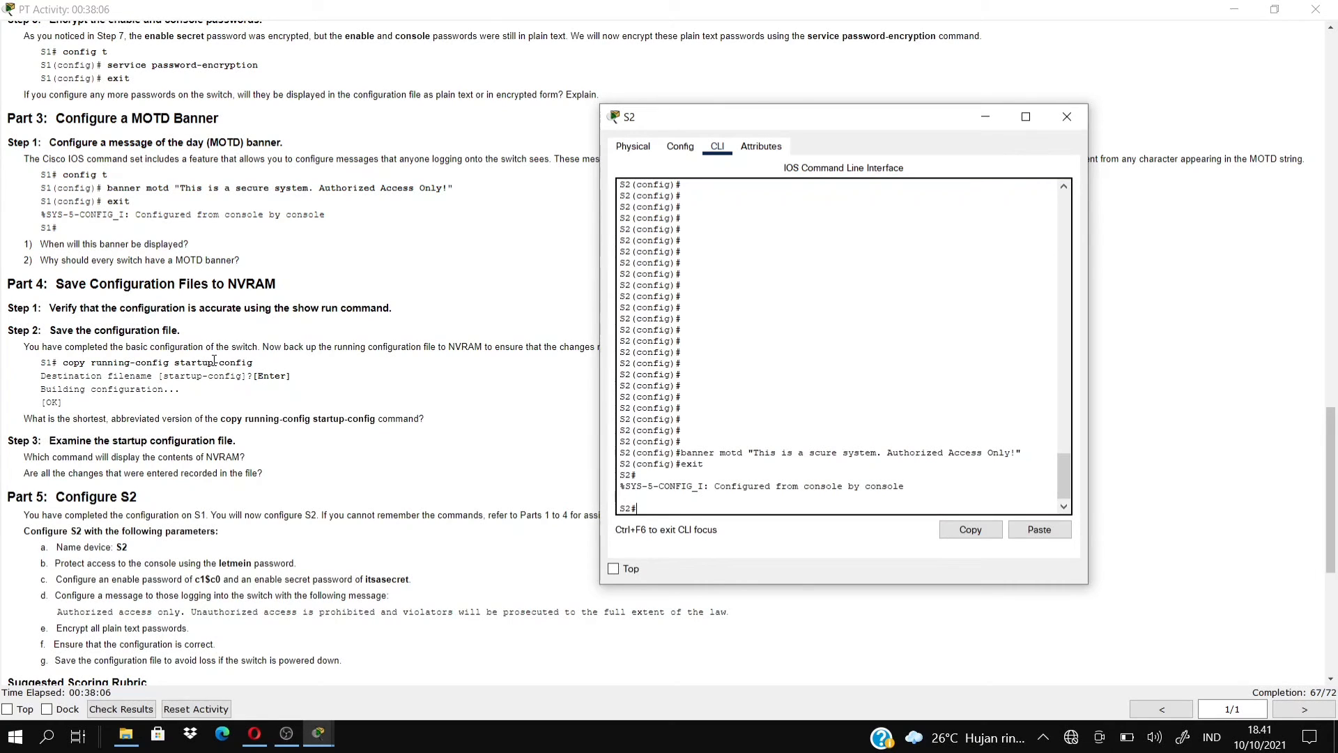
# Run copy running-config startup-config on S2 to save its configuration.
pyautogui.write('copy running-config startup')
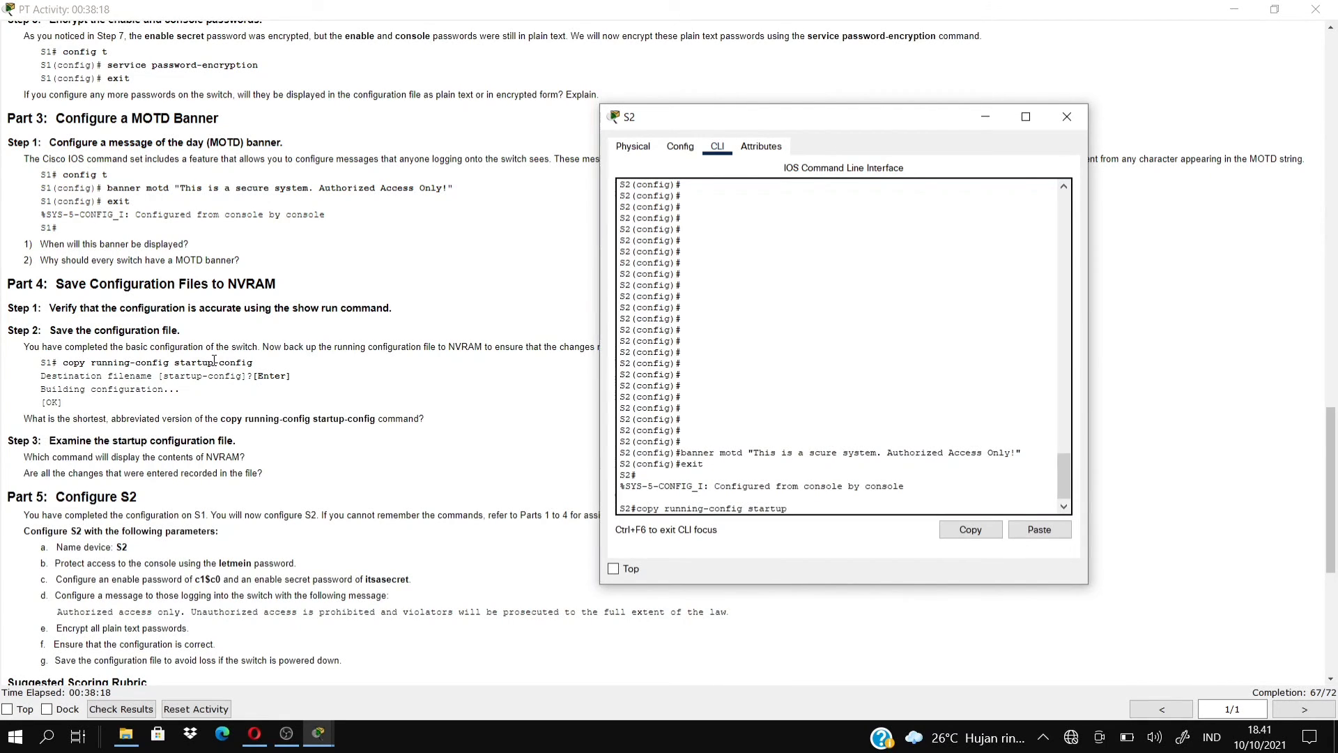
pyautogui.write('-config')
pyautogui.press('Return')
pyautogui.press('Return')
pyautogui.press('Return')
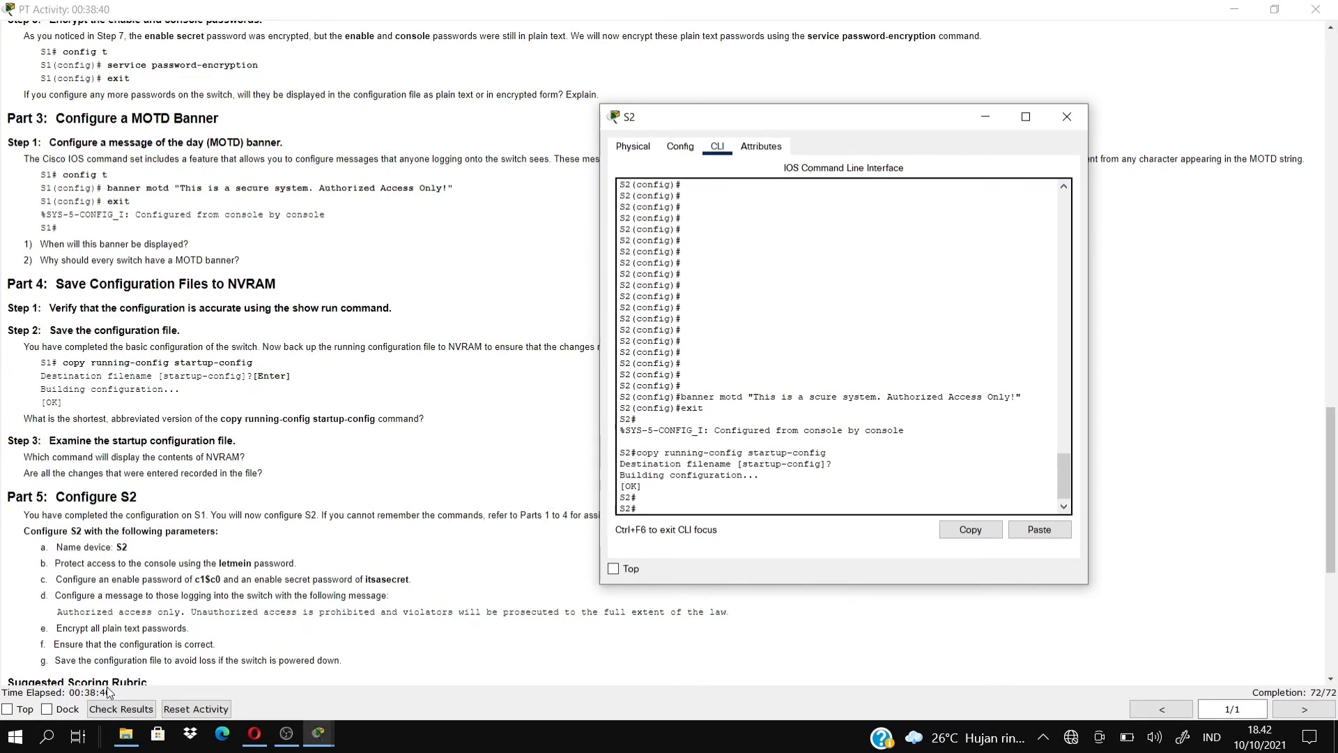
# Check the activity results and list the Assessment Items, all correct at 72/72.
pyautogui.click(121, 709)
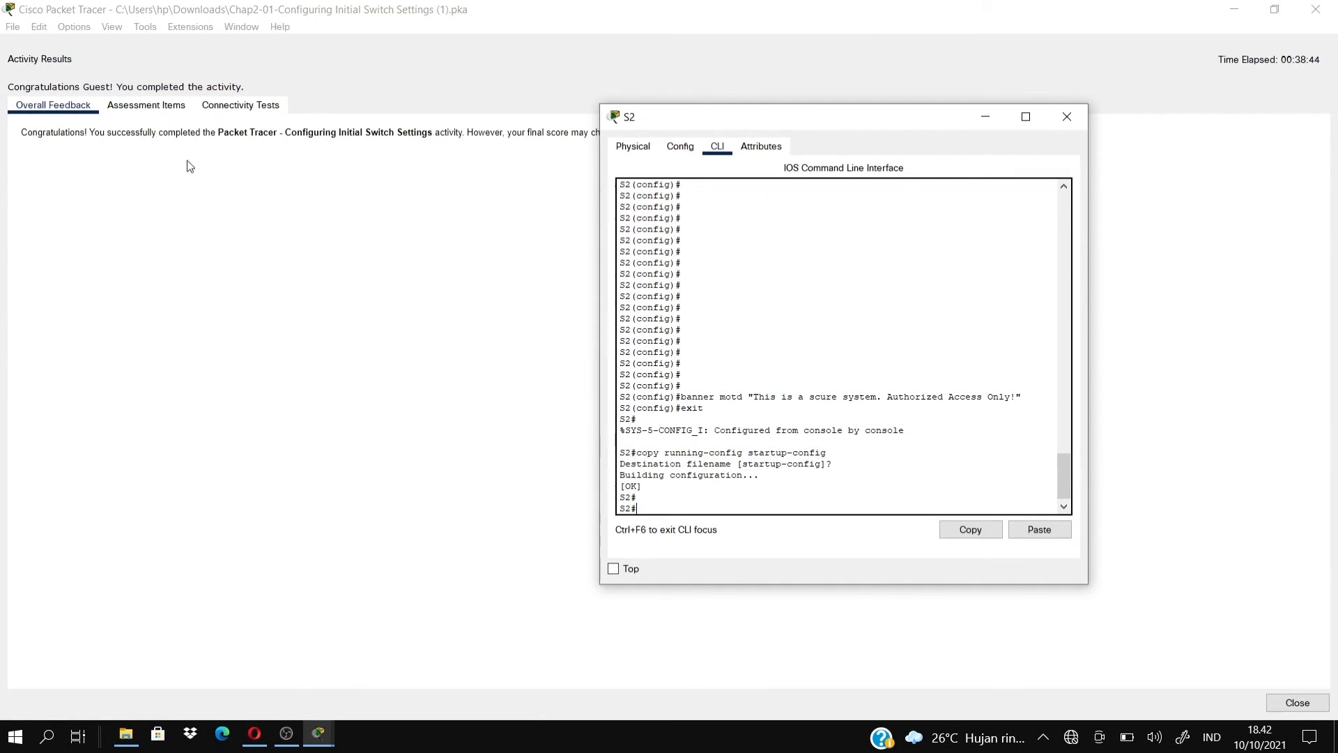
pyautogui.moveTo(778, 116); pyautogui.dragTo(904, 239)
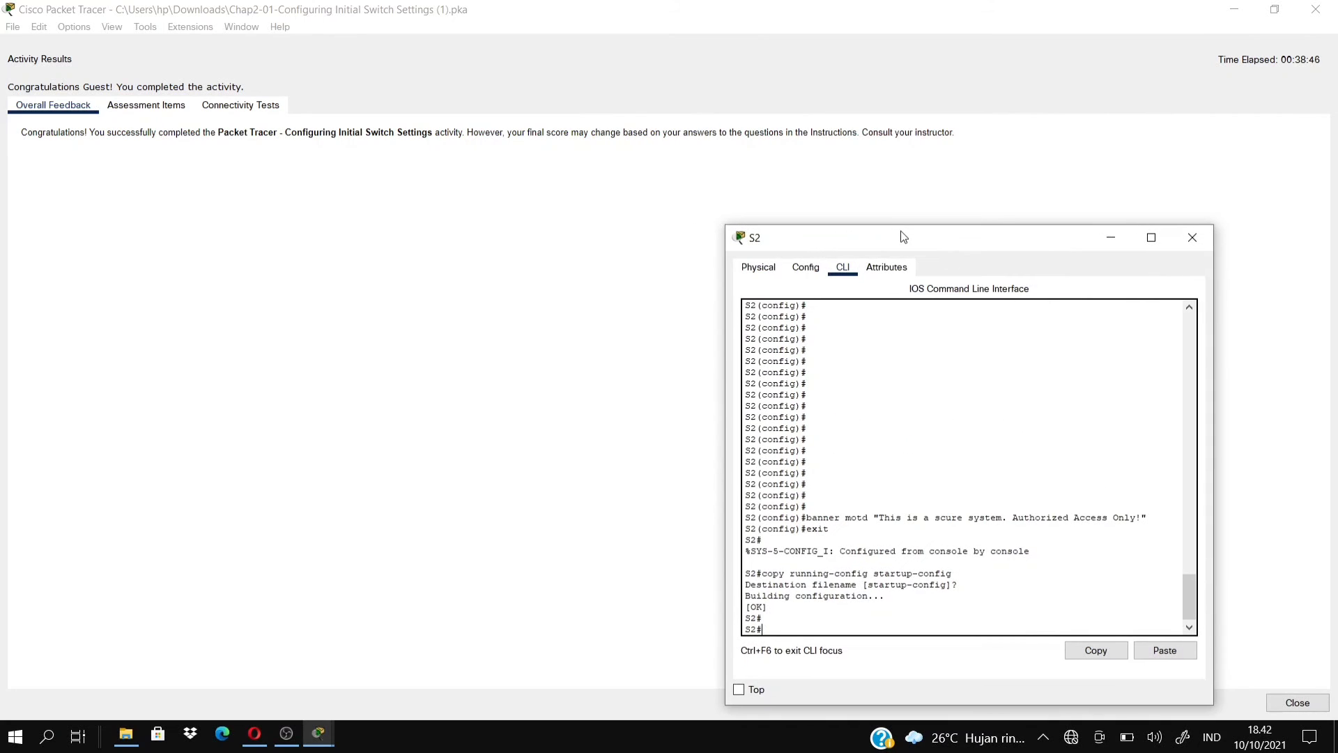
pyautogui.click(180, 113)
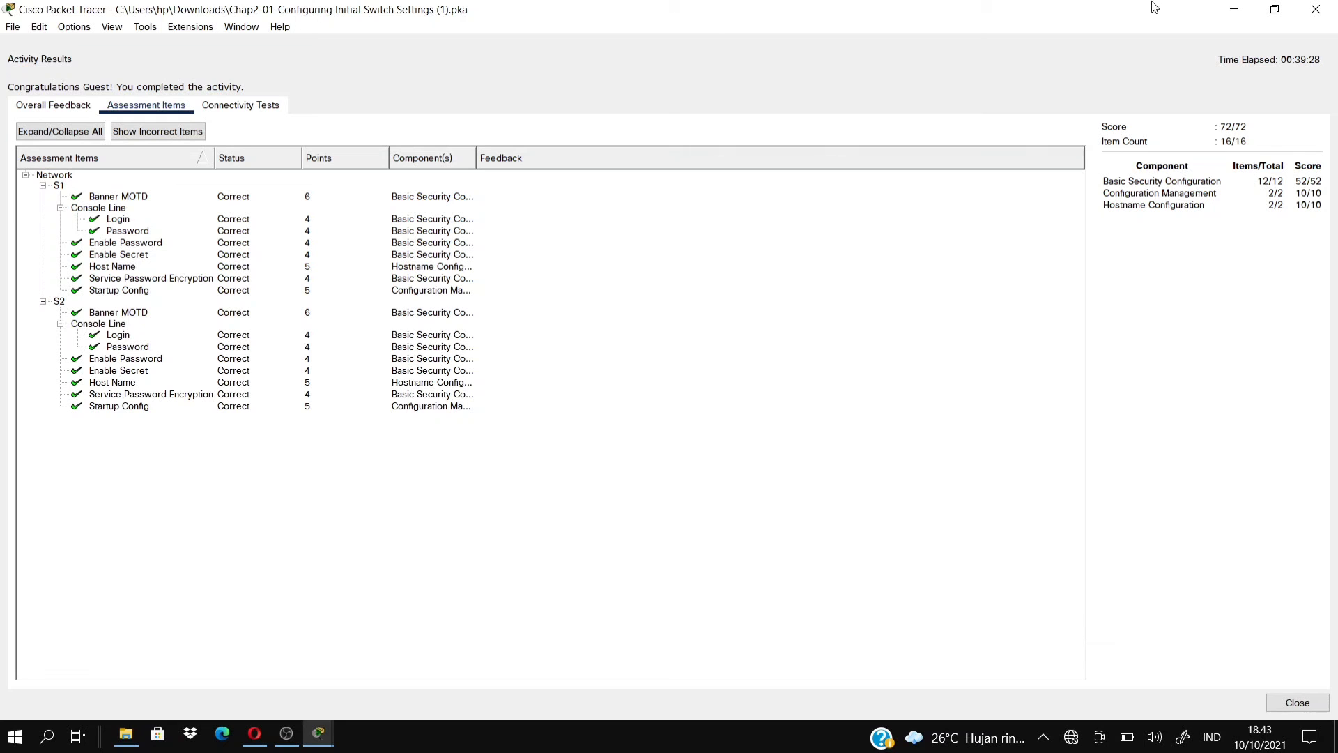
pyautogui.click(1234, 9)
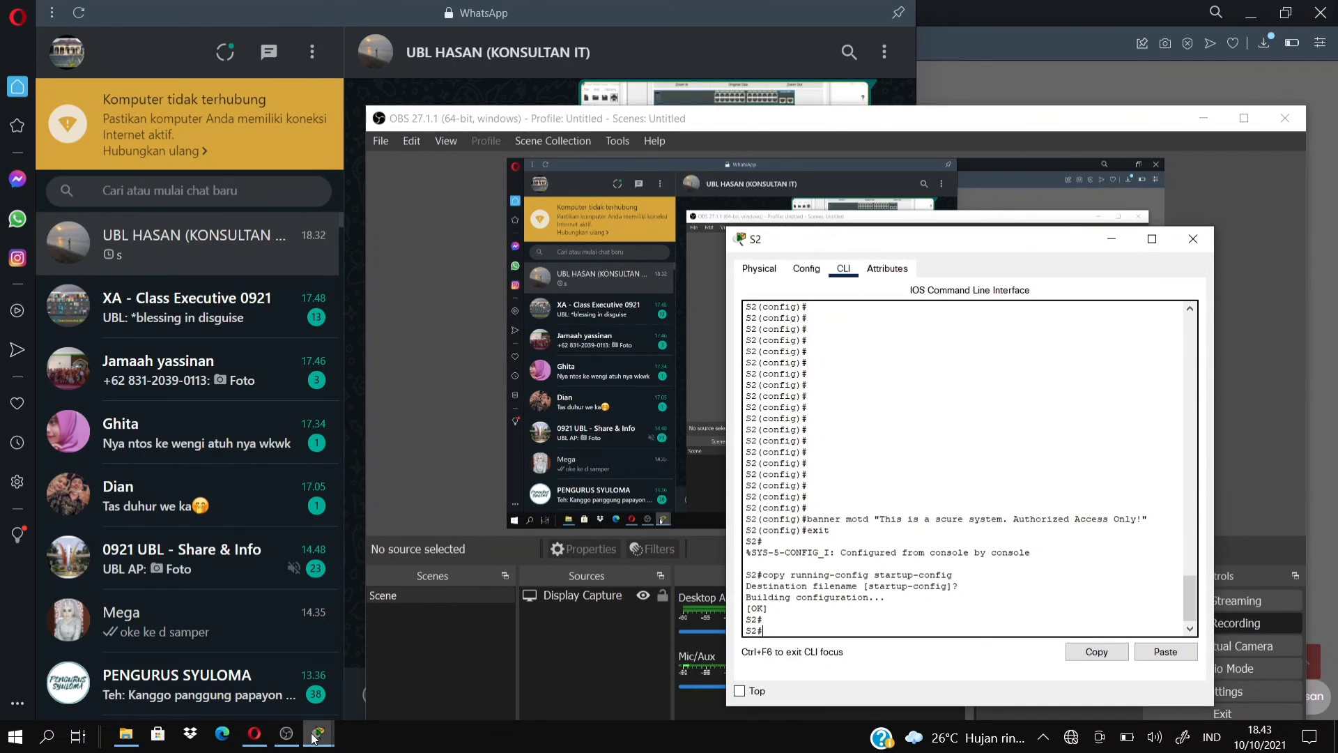
pyautogui.moveTo(319, 736)
pyautogui.click(124, 690)
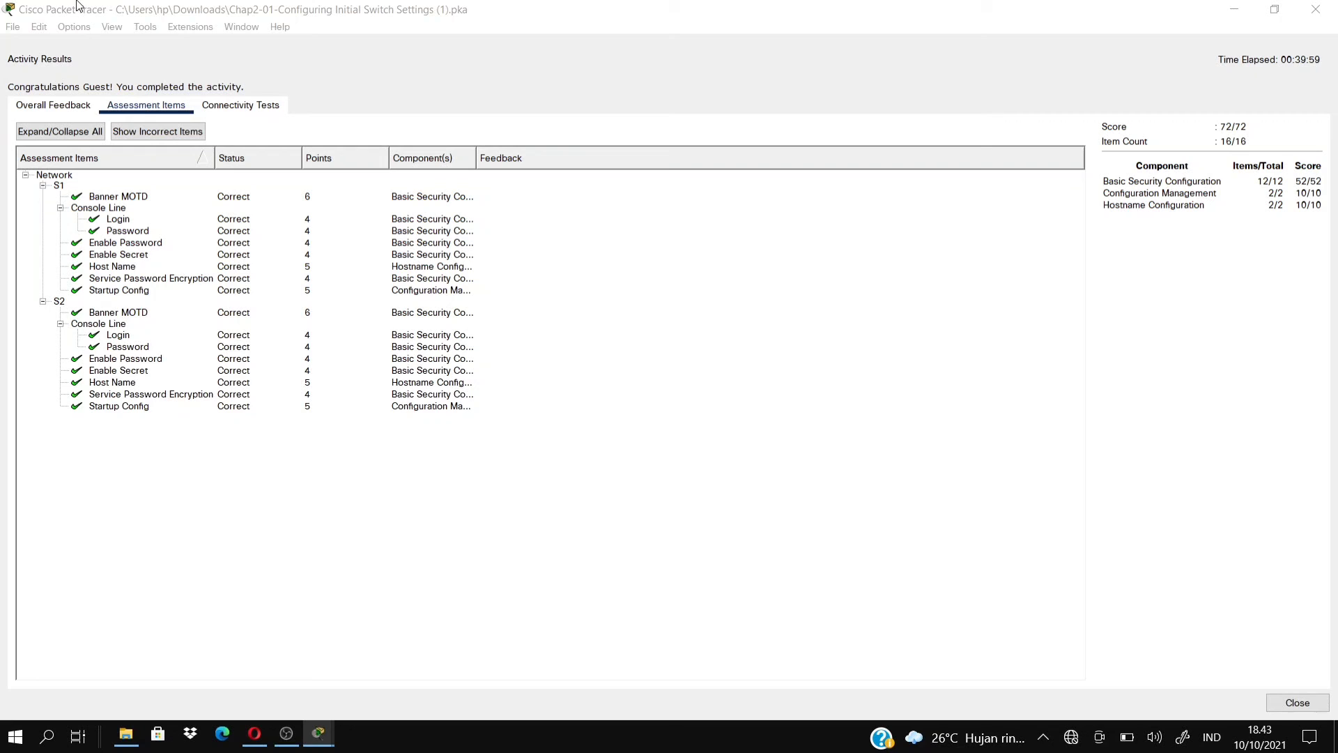
# Open and dismiss a menu without choosing anything, then close the Activity Results window.
pyautogui.click(40, 27)
pyautogui.click(26, 28)
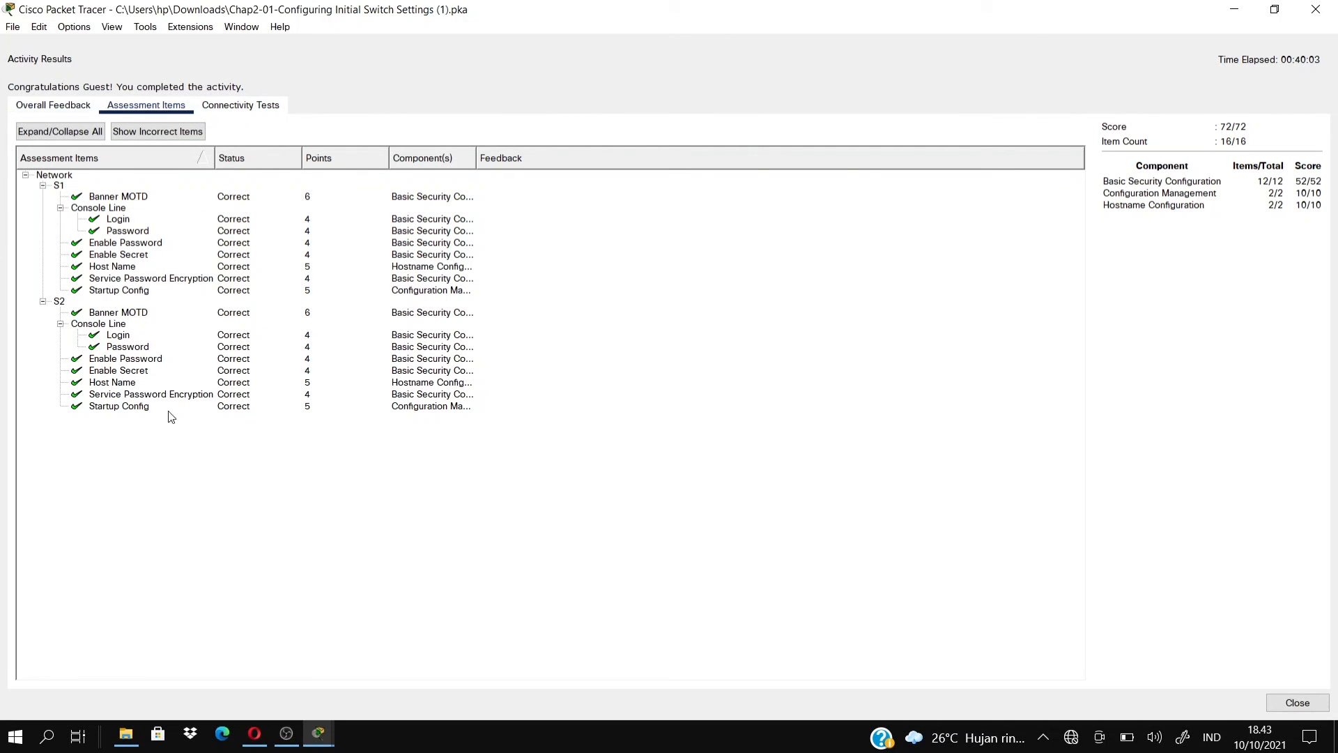
pyautogui.click(1315, 9)
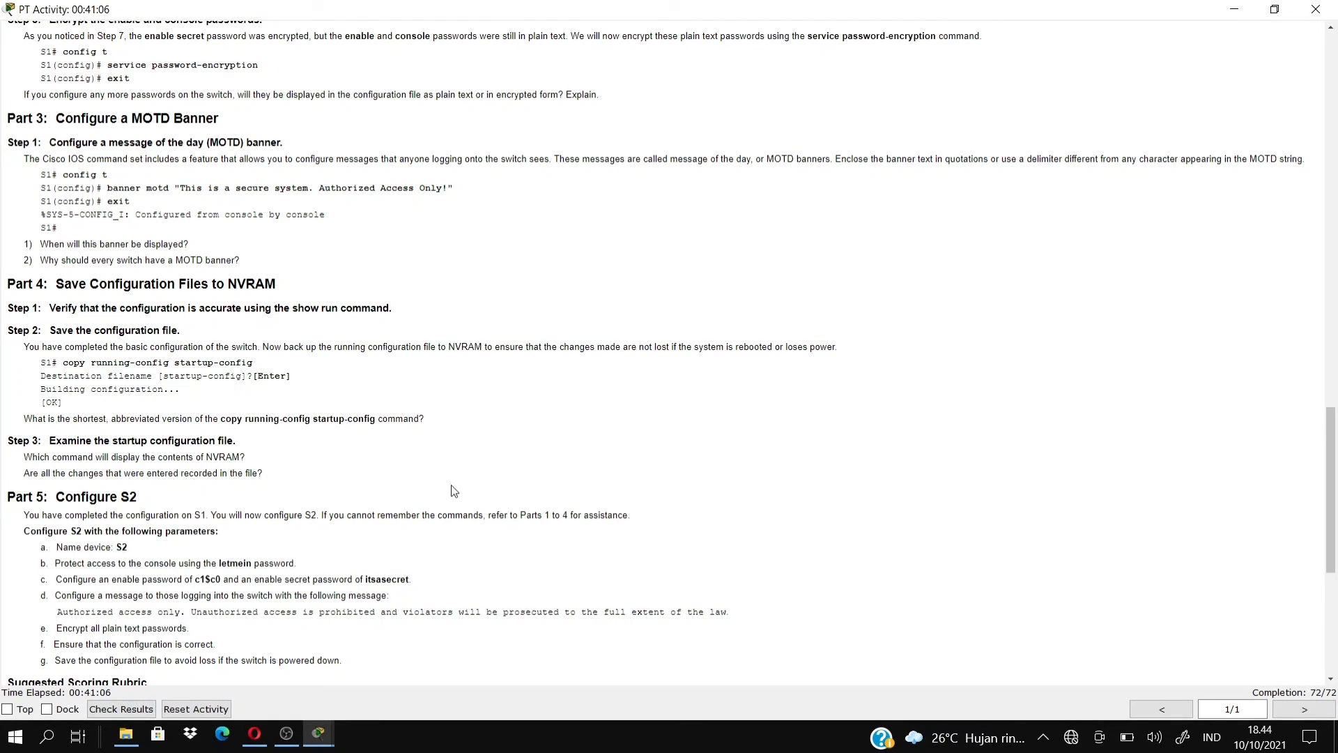
# Minimize the lab instructions to show the S1–S2 topology, then bring OBS Studio forward.
pyautogui.click(1232, 13)
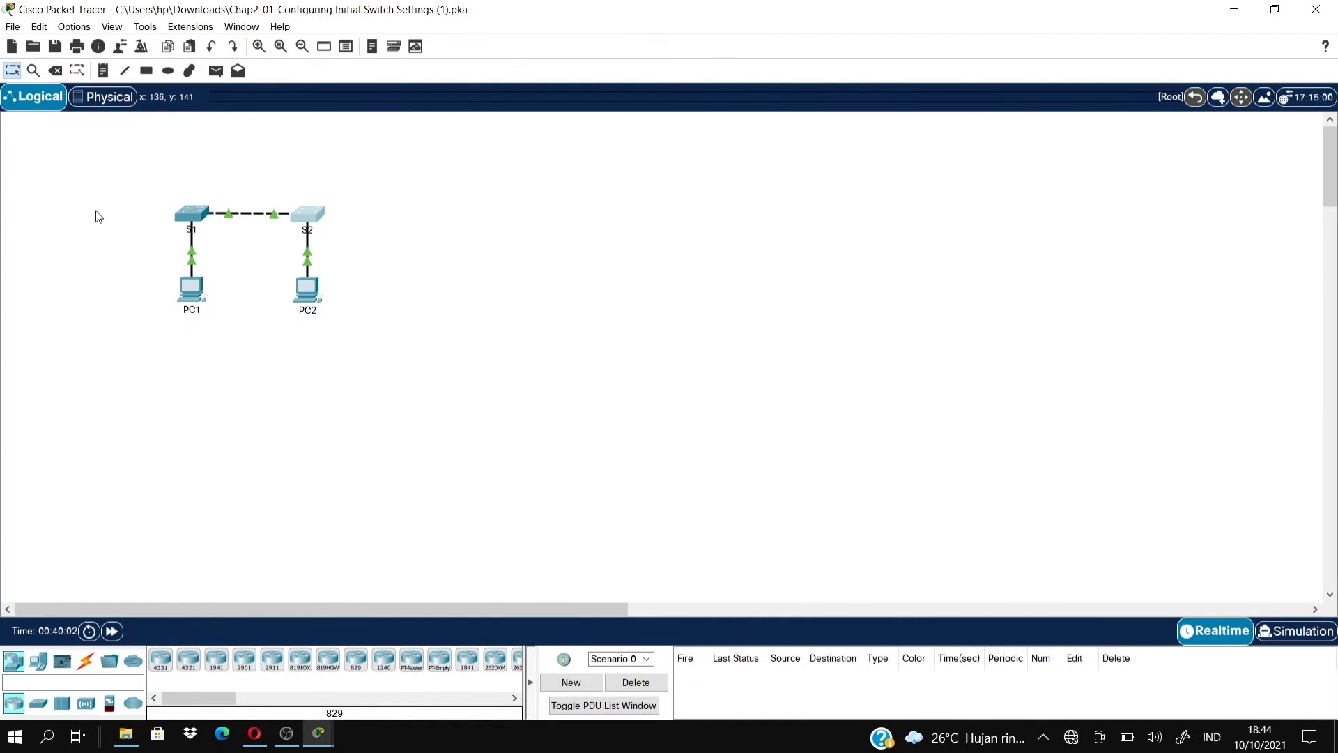
pyautogui.moveTo(209, 213)
pyautogui.click(299, 741)
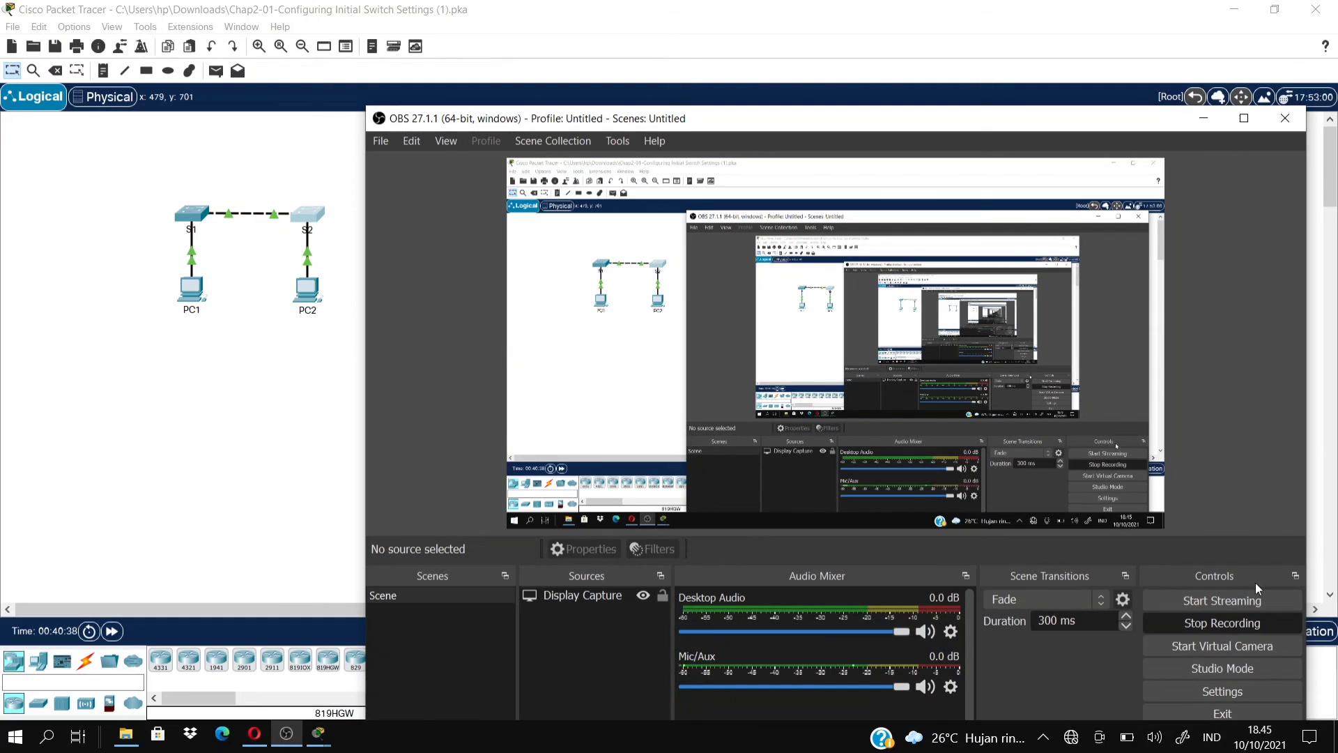